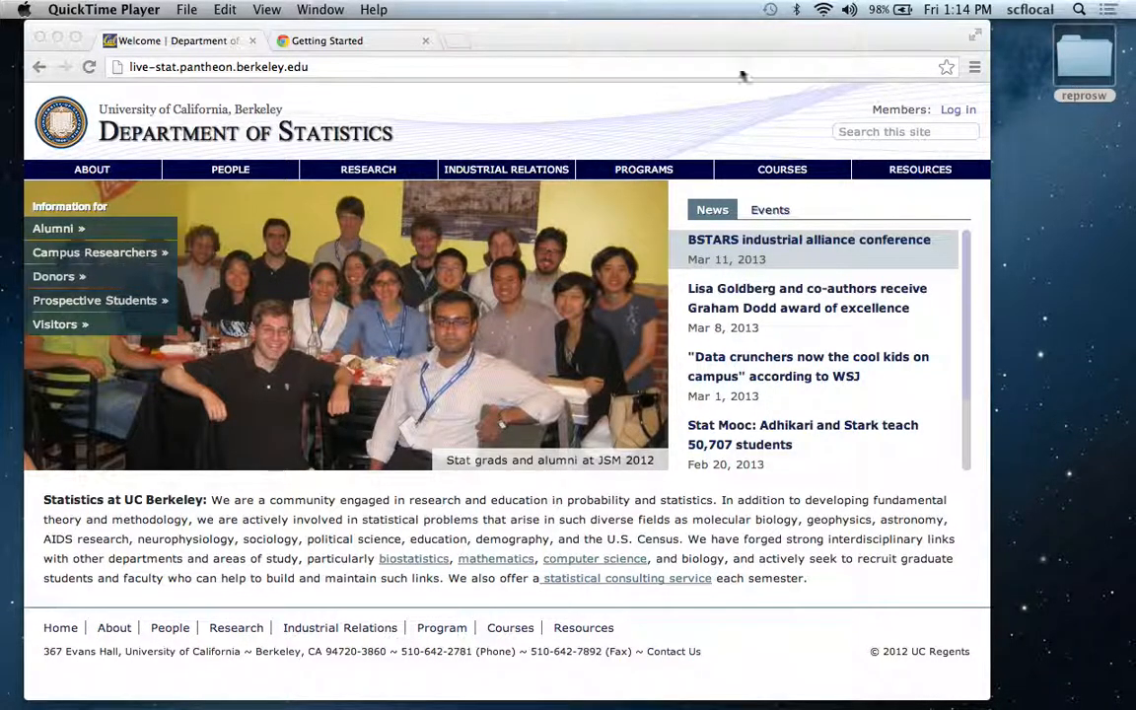
Open the site's admin login page at live-stat.pantheon.berkeley.edu/user/admin_login.
{"action": "left_click", "coordinate": [710, 67]}
{"action": "left_click", "coordinate": [710, 67]}
{"action": "type", "text": "/u"}
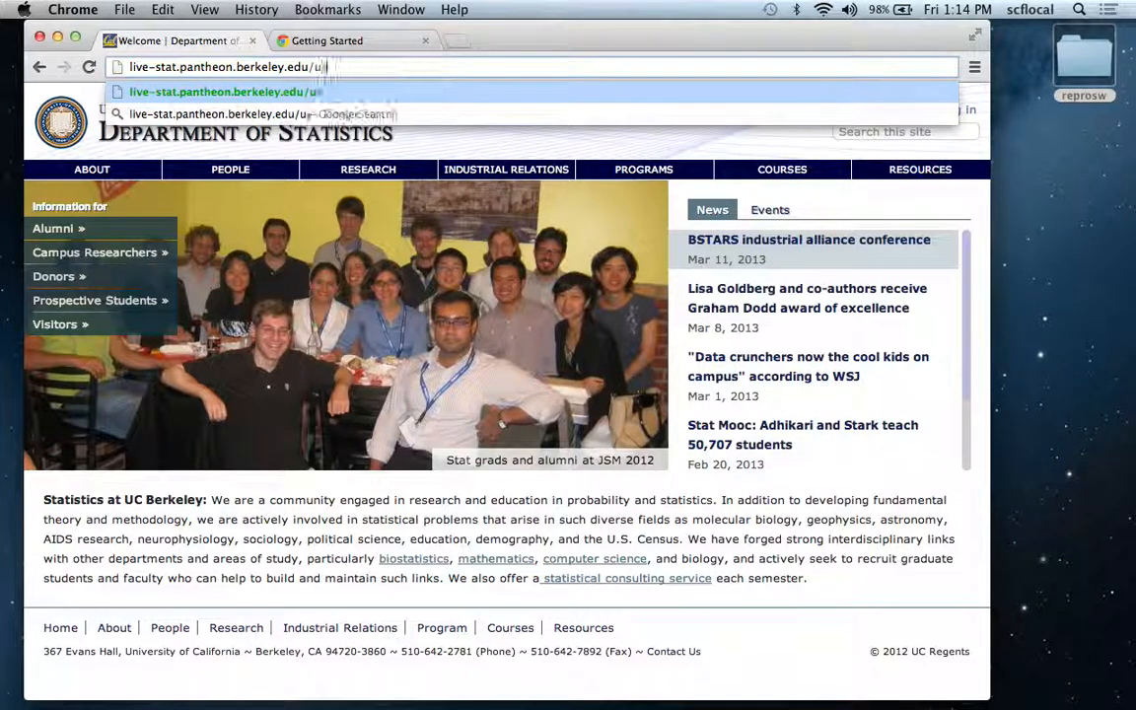
{"action": "type", "text": "ser/admin_login"}
{"action": "key", "text": "Return"}
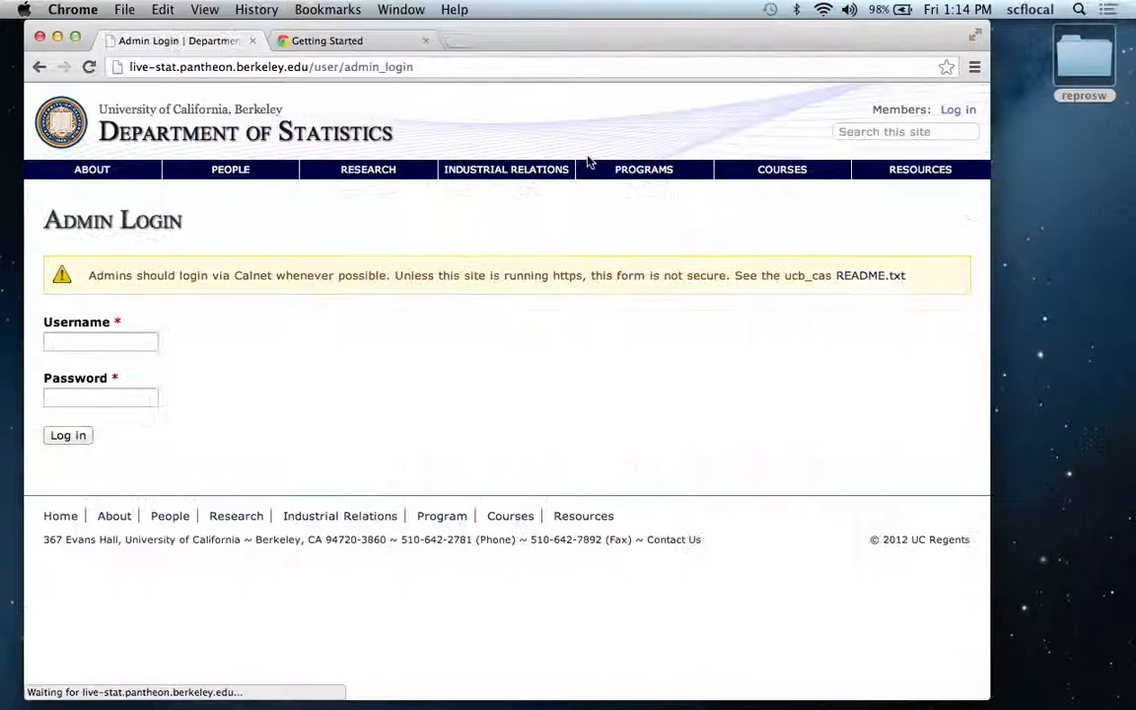
Log in with the username admin and the account password, denying the browser access to the contacts.
{"action": "left_click", "coordinate": [124, 343]}
{"action": "type", "text": "a"}
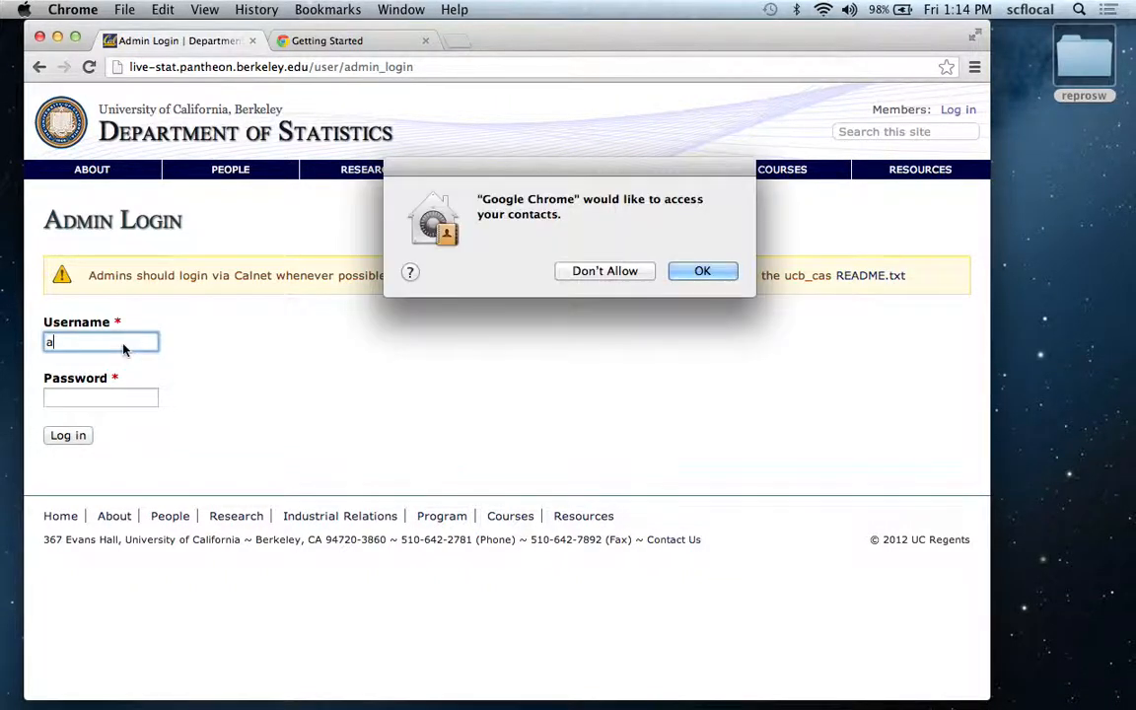
{"action": "left_click", "coordinate": [603, 271]}
{"action": "type", "text": "dmin"}
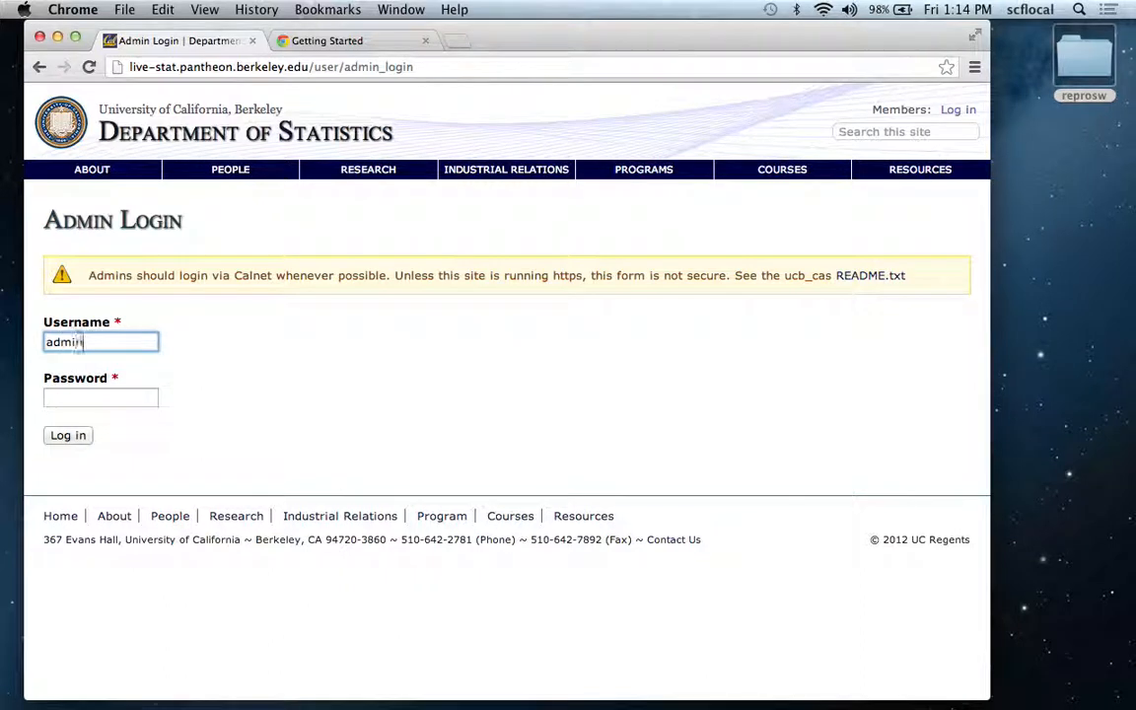
{"action": "key", "text": "Tab"}
{"action": "type", "text": "•••"}
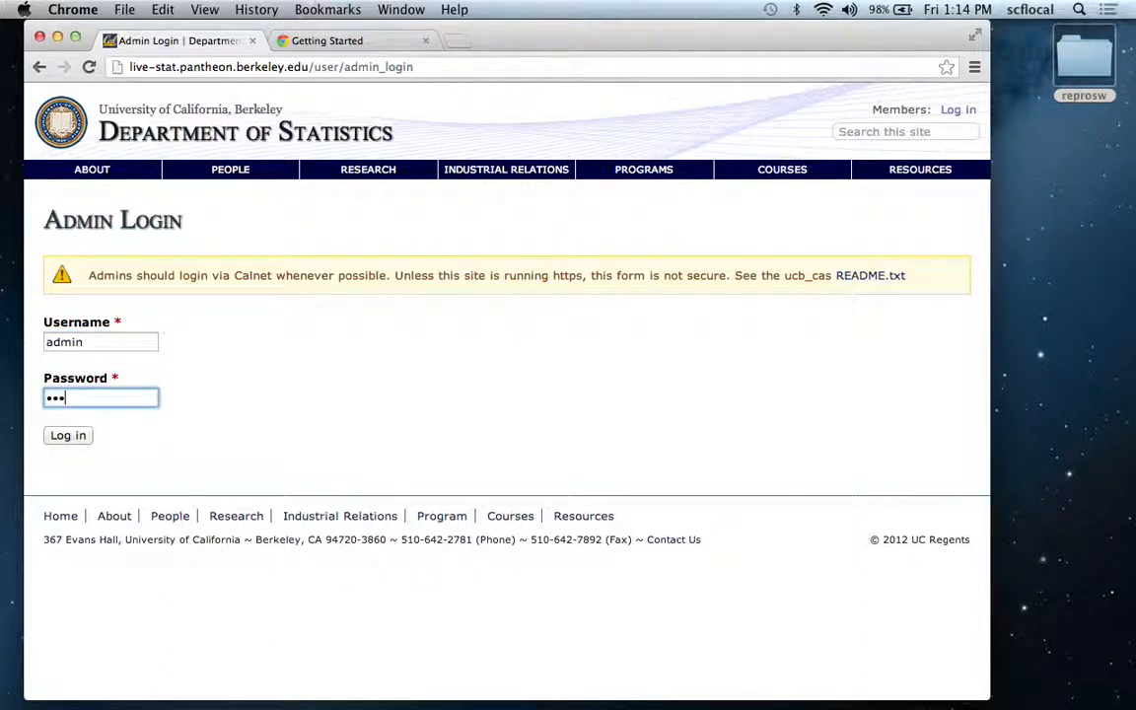
{"action": "type", "text": "••••••••••"}
{"action": "left_click", "coordinate": [65, 439]}
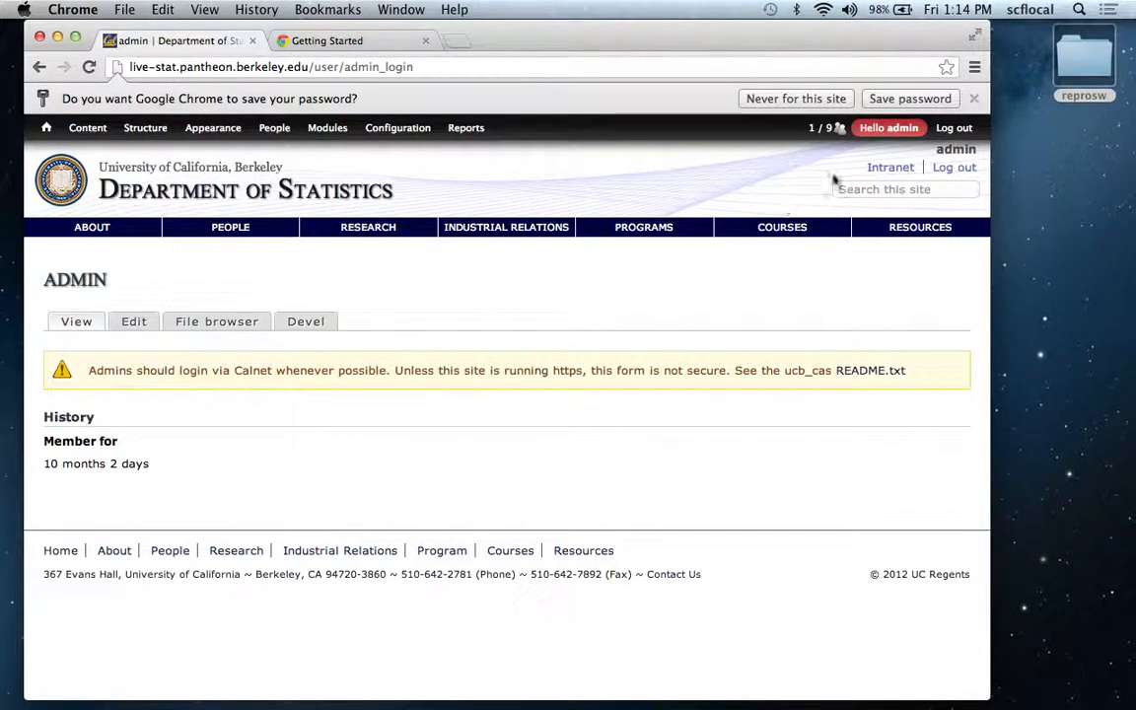
Open the Blocks administration page of the site's structure settings.
{"action": "mouse_move", "coordinate": [827, 129]}
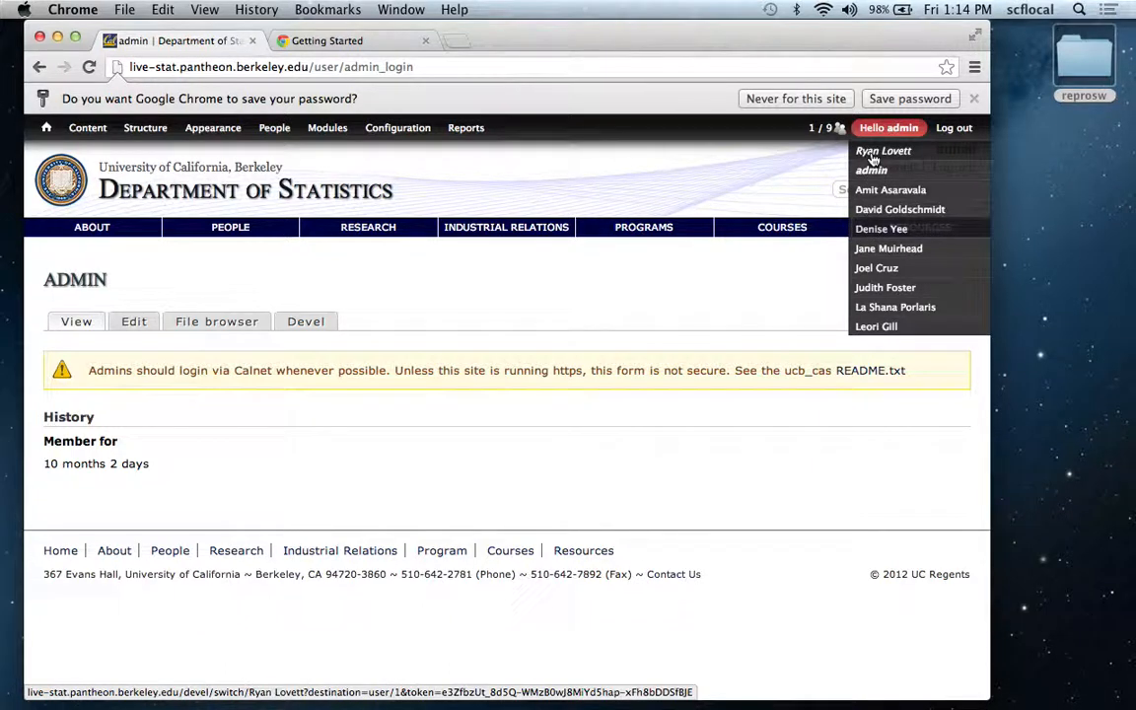
{"action": "mouse_move", "coordinate": [316, 131]}
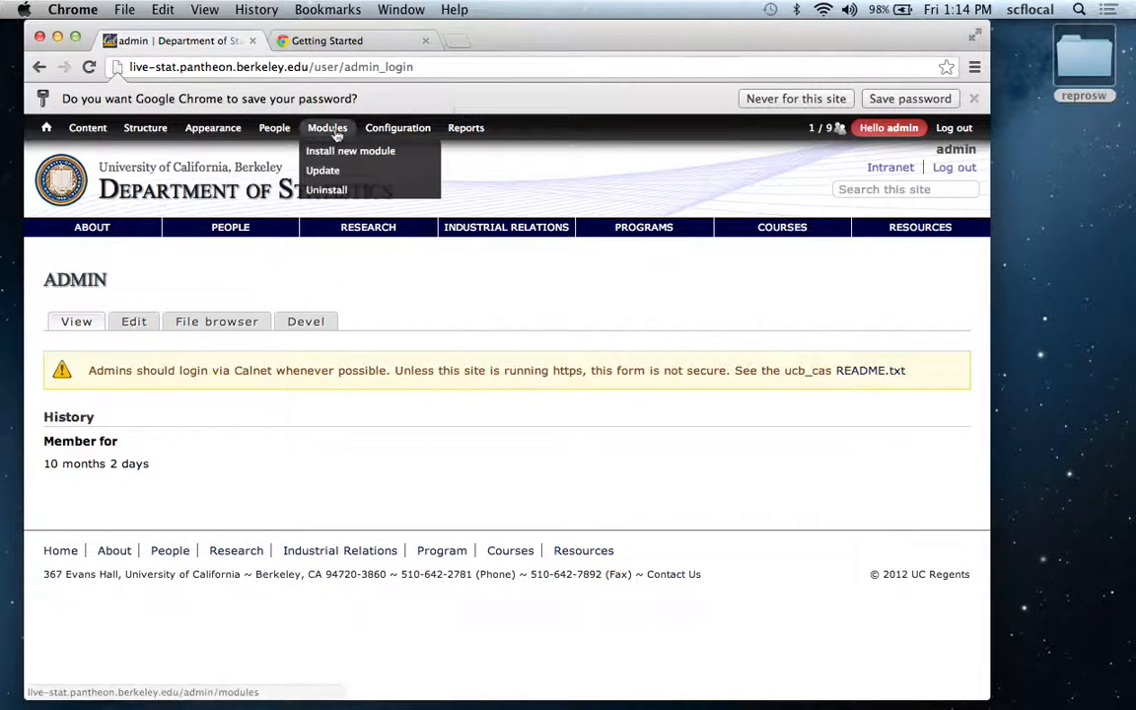
{"action": "mouse_move", "coordinate": [145, 129]}
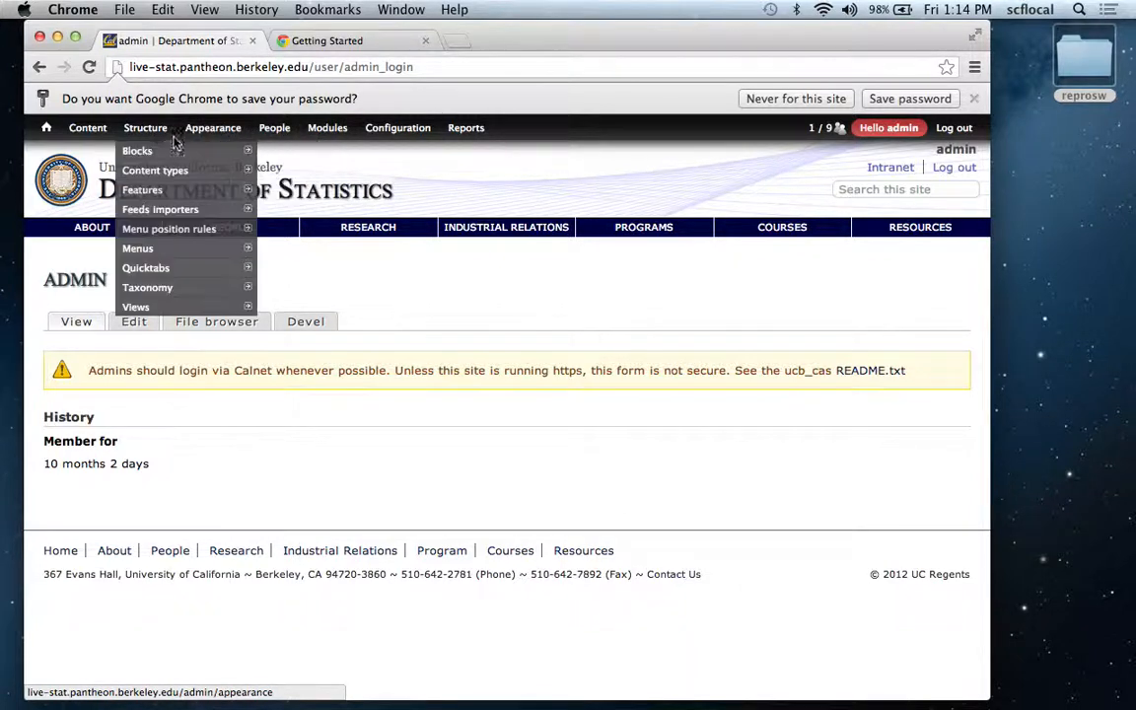
{"action": "mouse_move", "coordinate": [154, 158]}
{"action": "left_click", "coordinate": [153, 158]}
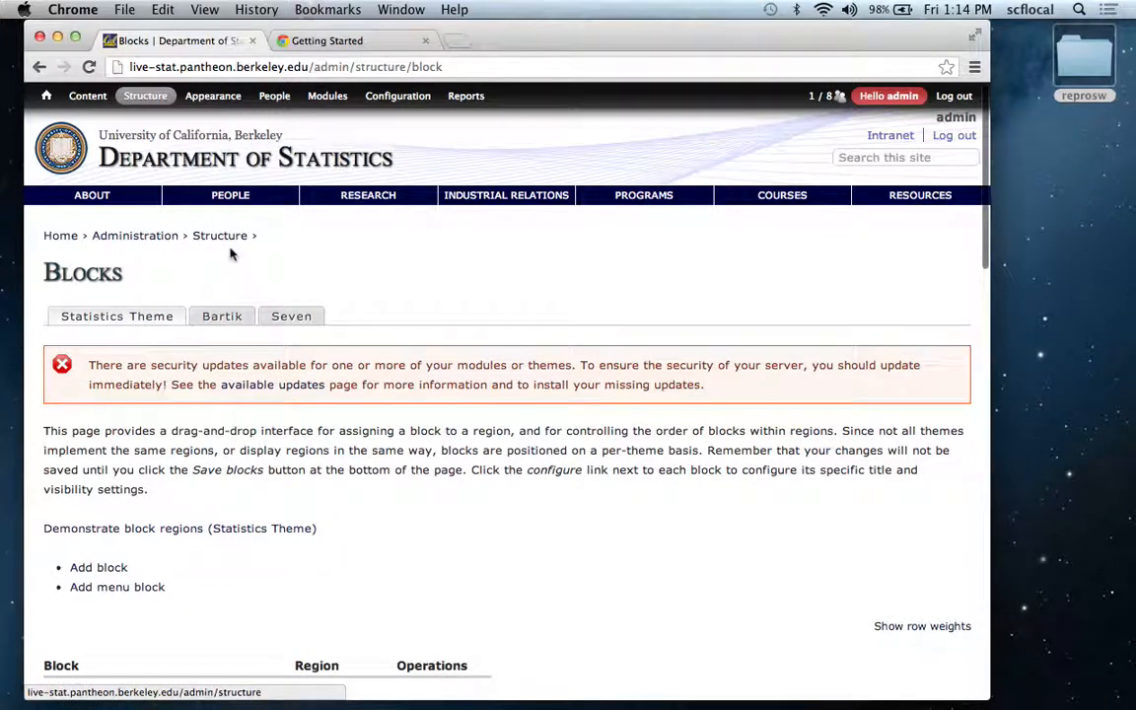
Assign the disabled Switch user block to the Footer region and save the block settings.
{"action": "scroll", "coordinate": [234, 253], "scroll_direction": "down", "scroll_amount": 10}
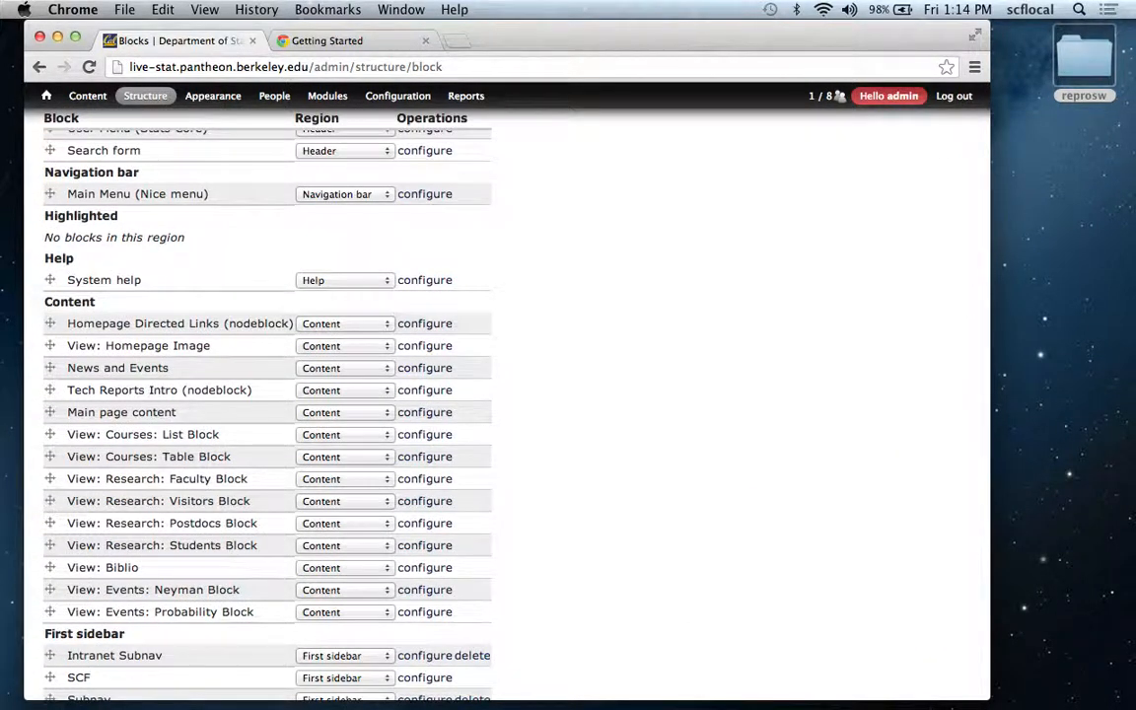
{"action": "scroll", "coordinate": [445, 294], "scroll_direction": "down", "scroll_amount": 10}
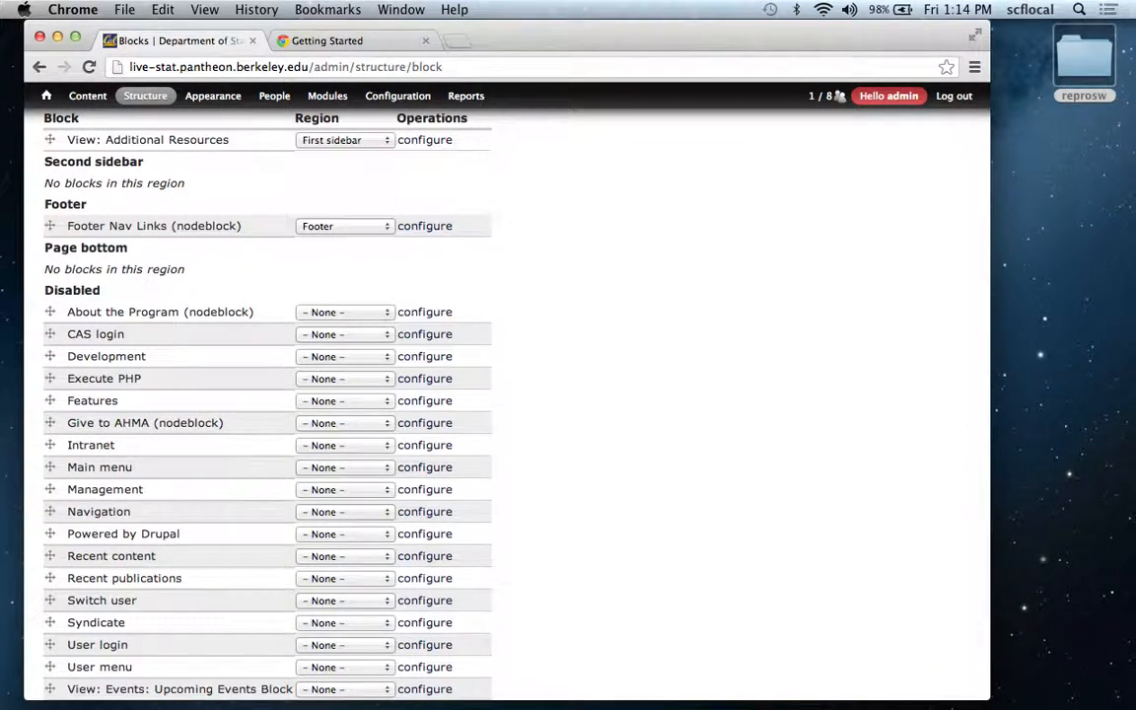
{"action": "left_click", "coordinate": [330, 602]}
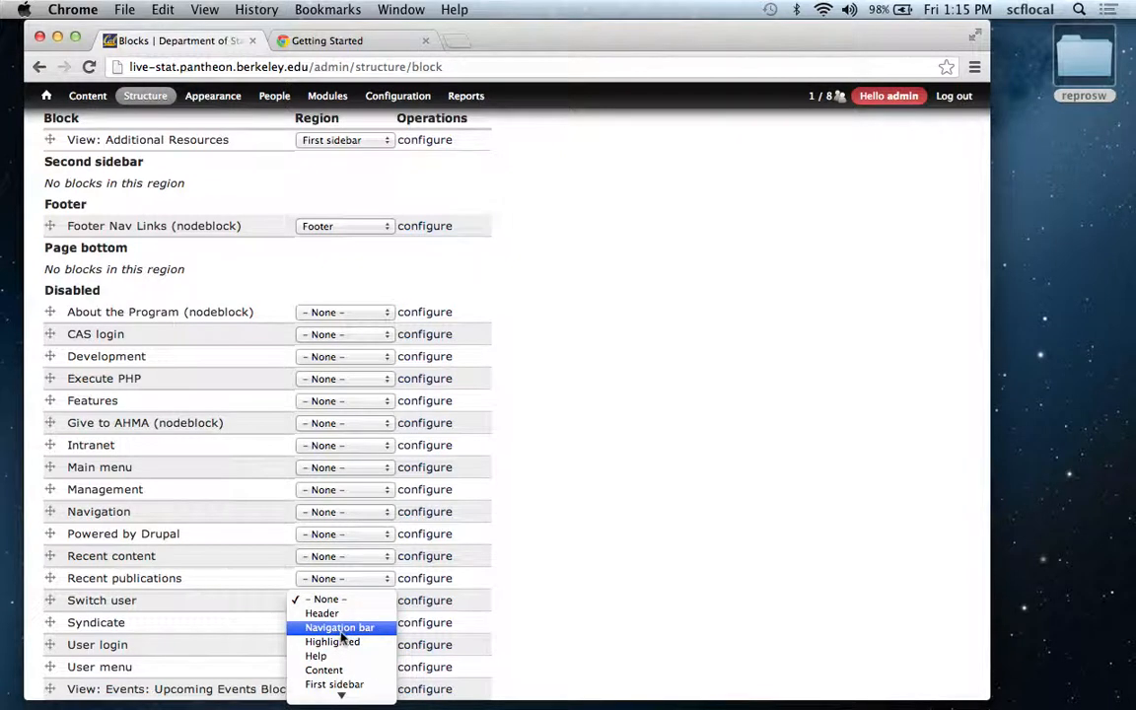
{"action": "mouse_move", "coordinate": [341, 696]}
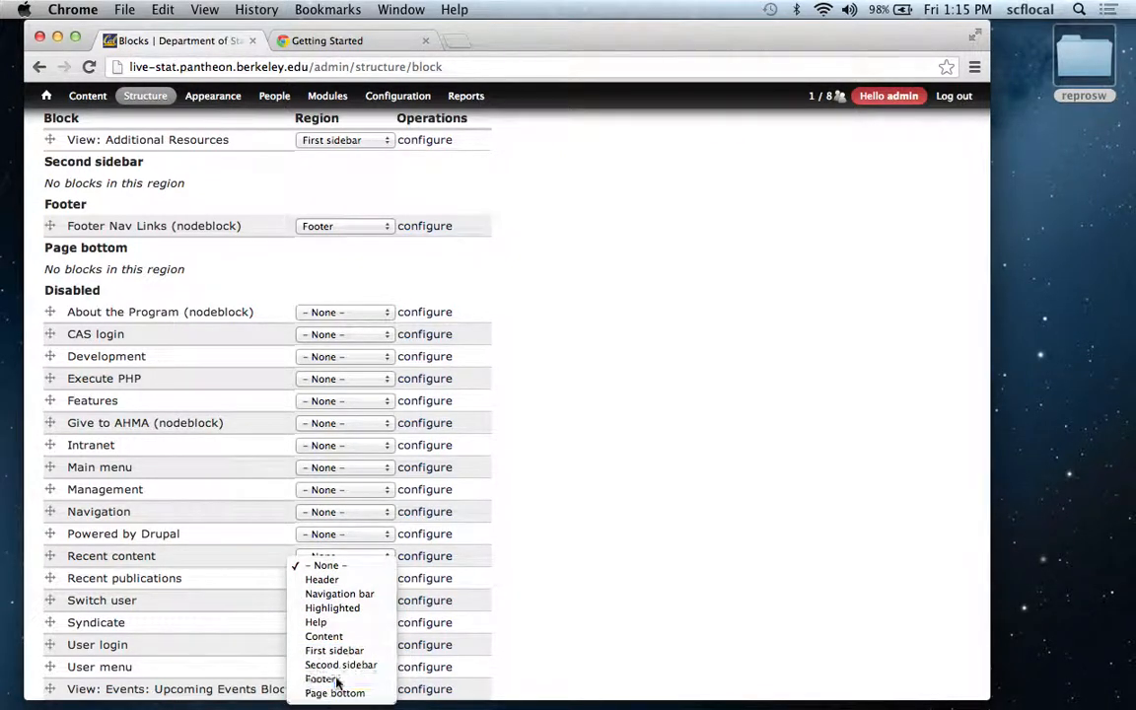
{"action": "left_click", "coordinate": [325, 678]}
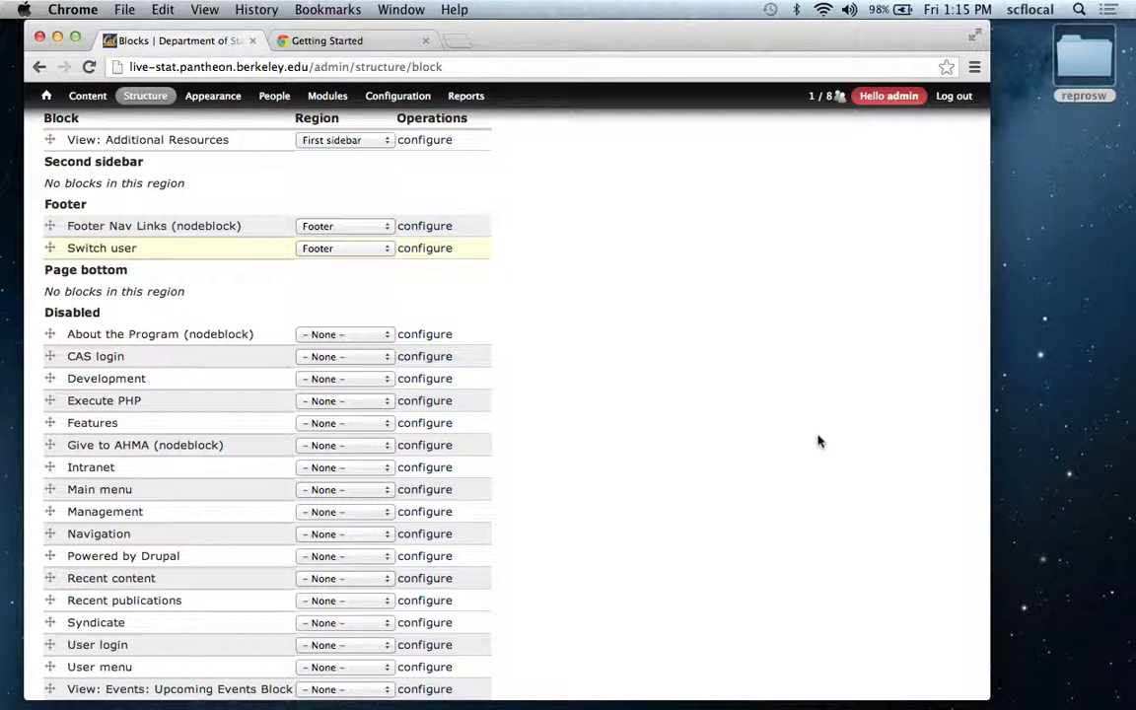
{"action": "scroll", "coordinate": [821, 443], "scroll_direction": "down", "scroll_amount": 5}
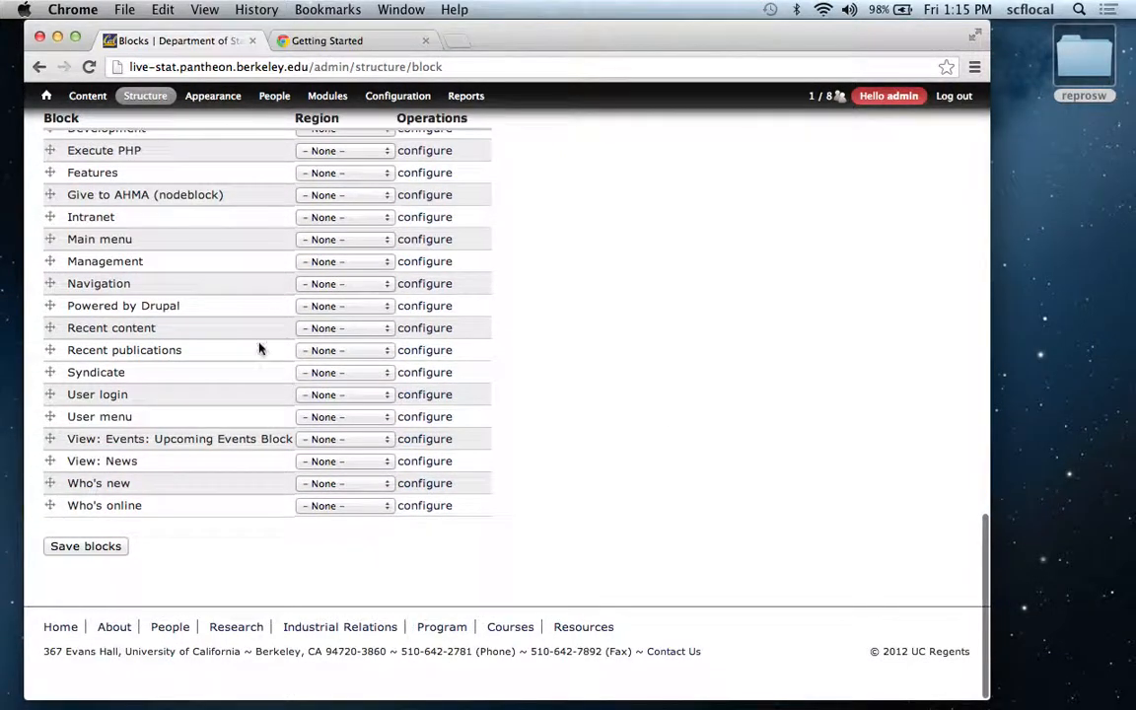
{"action": "left_click", "coordinate": [96, 554]}
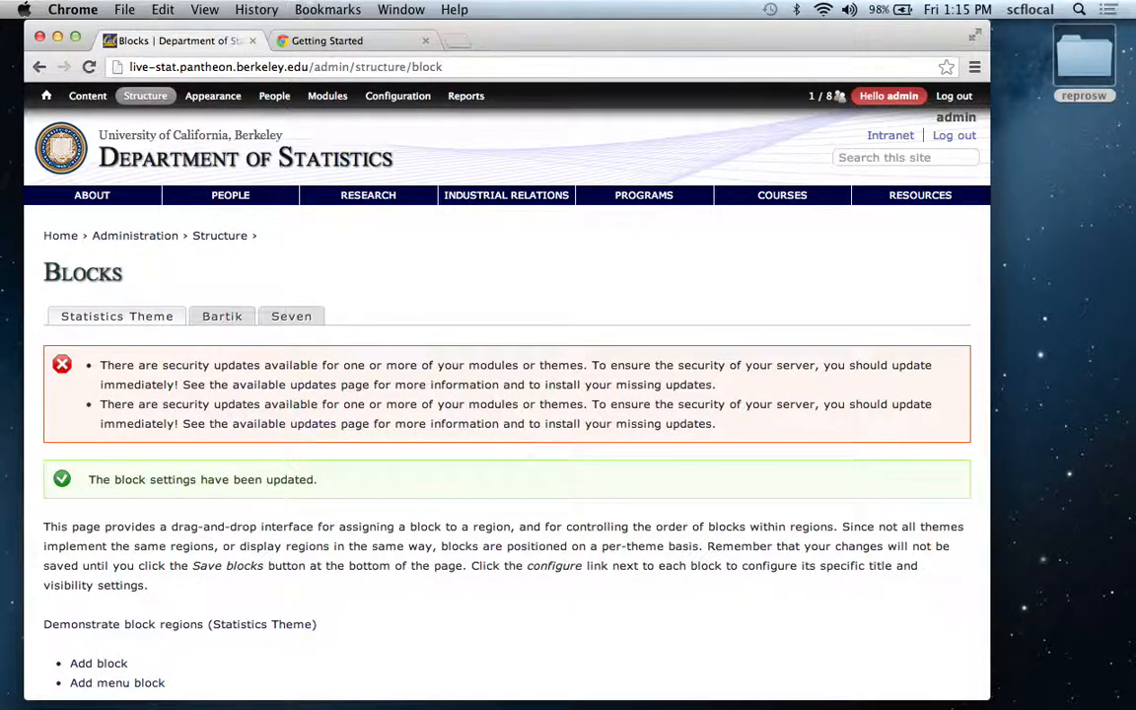
Switch to a faculty member's account by entering the username in the Switch user block, and reload the site's home page.
{"action": "scroll", "coordinate": [524, 446], "scroll_direction": "down", "scroll_amount": 20}
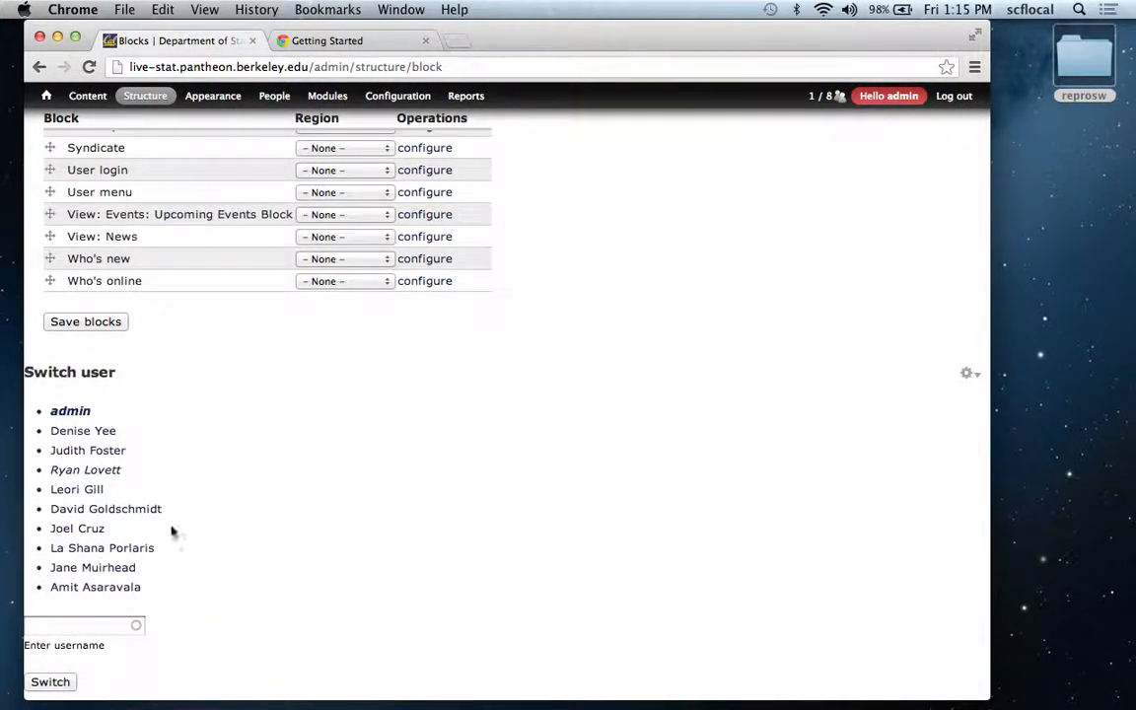
{"action": "left_click", "coordinate": [82, 627]}
{"action": "type", "text": "Nouredd"}
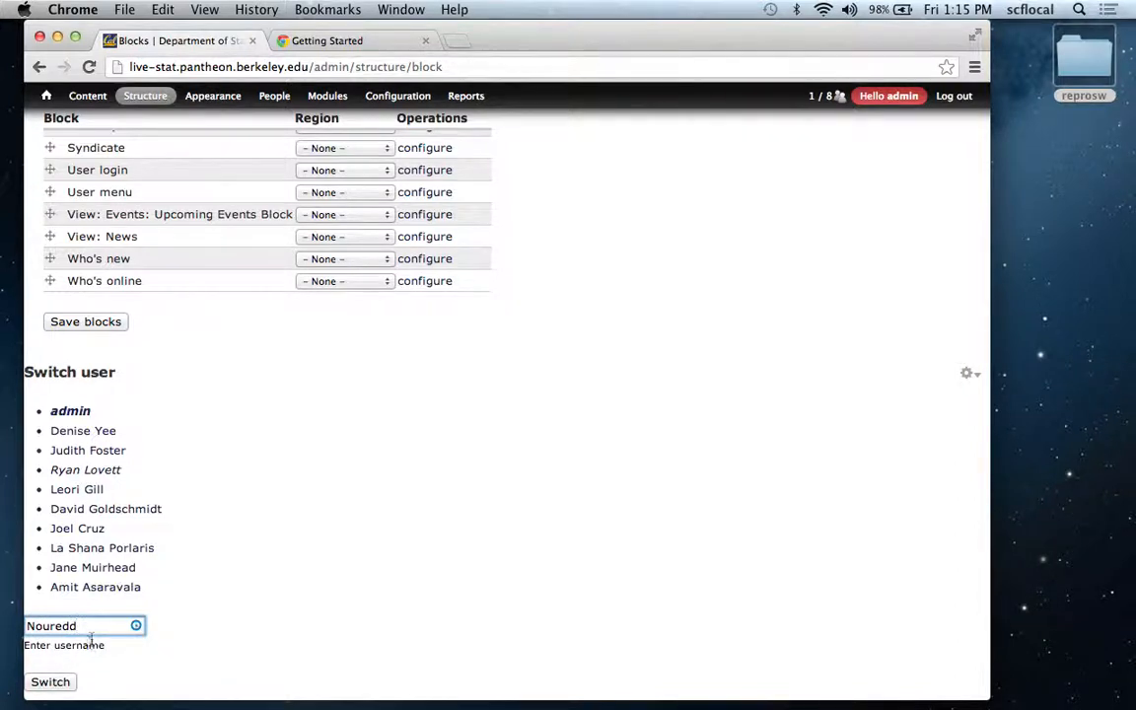
{"action": "left_click", "coordinate": [87, 647]}
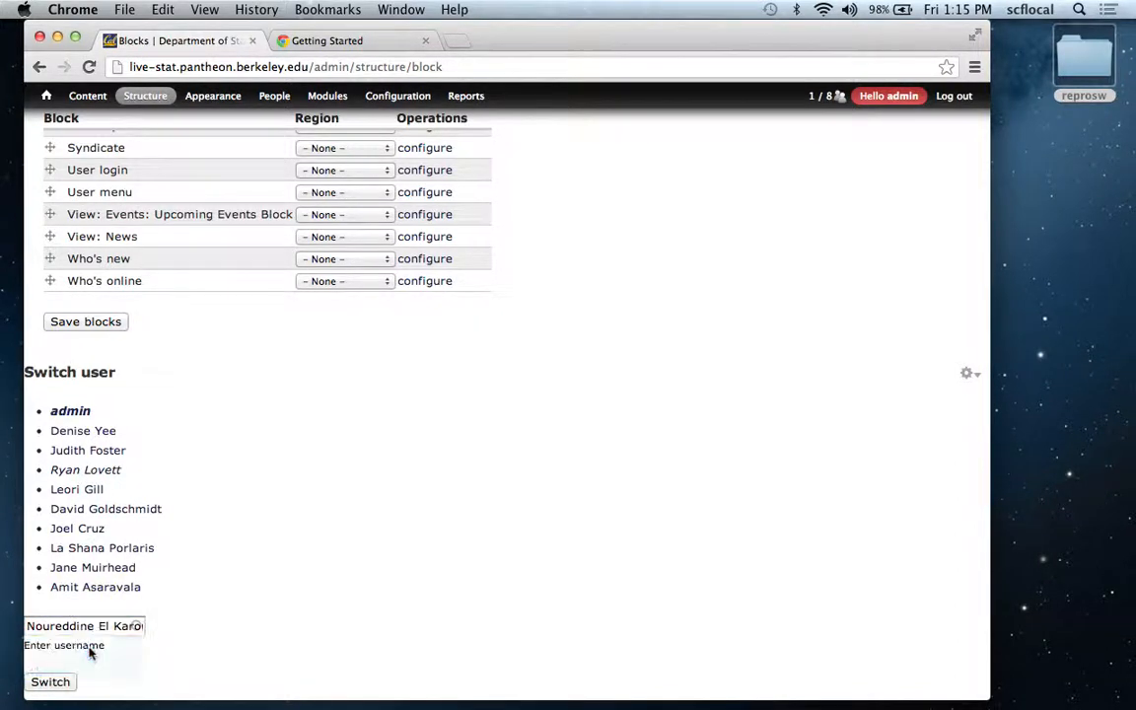
{"action": "left_click", "coordinate": [49, 680]}
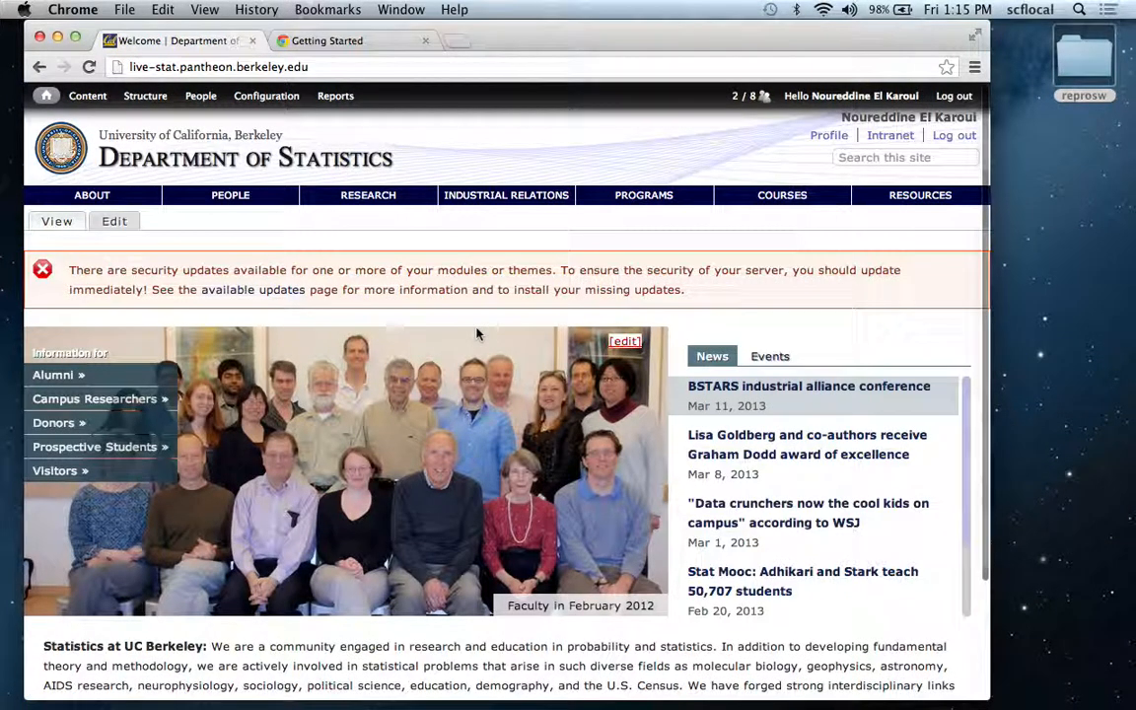
{"action": "left_click", "coordinate": [219, 170]}
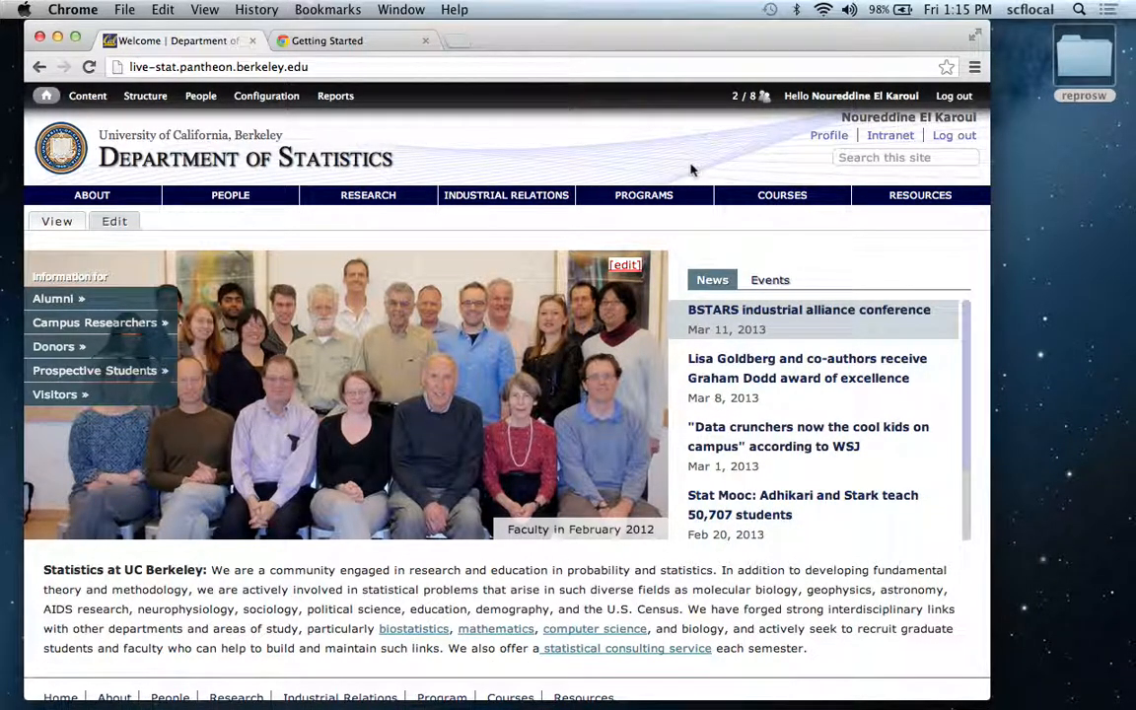
Reposition the browser window closer to the middle of the desktop.
{"action": "mouse_move", "coordinate": [202, 93]}
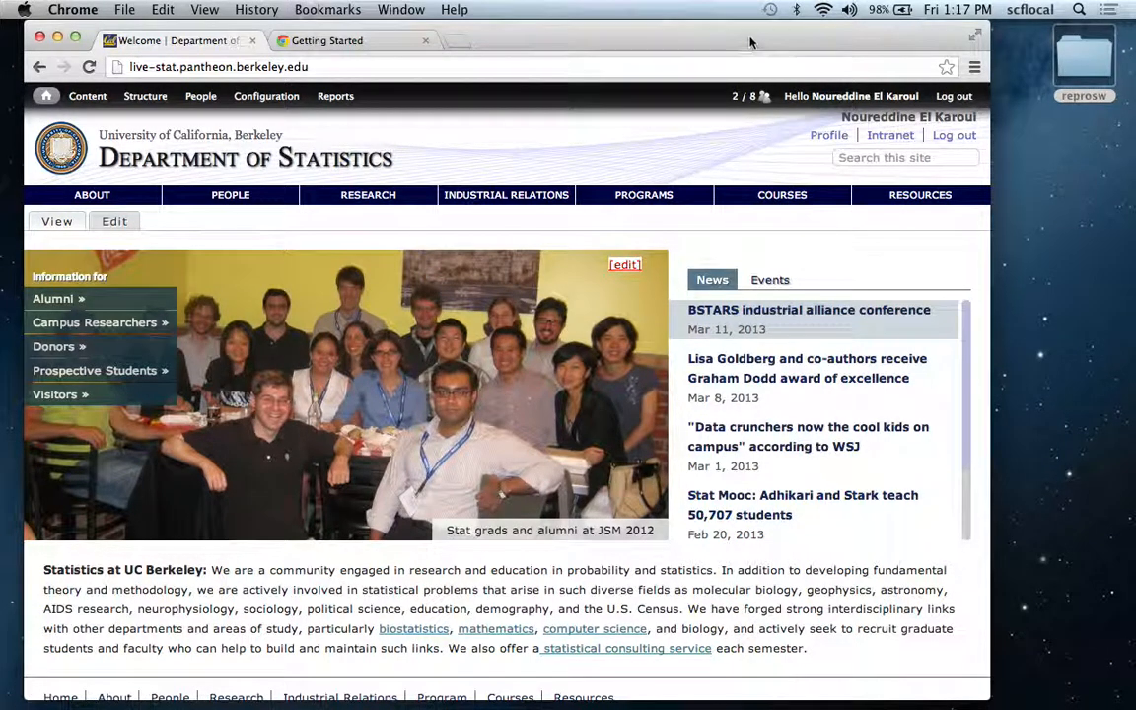
{"action": "left_click_drag", "start_coordinate": [749, 42], "coordinate": [631, 40]}
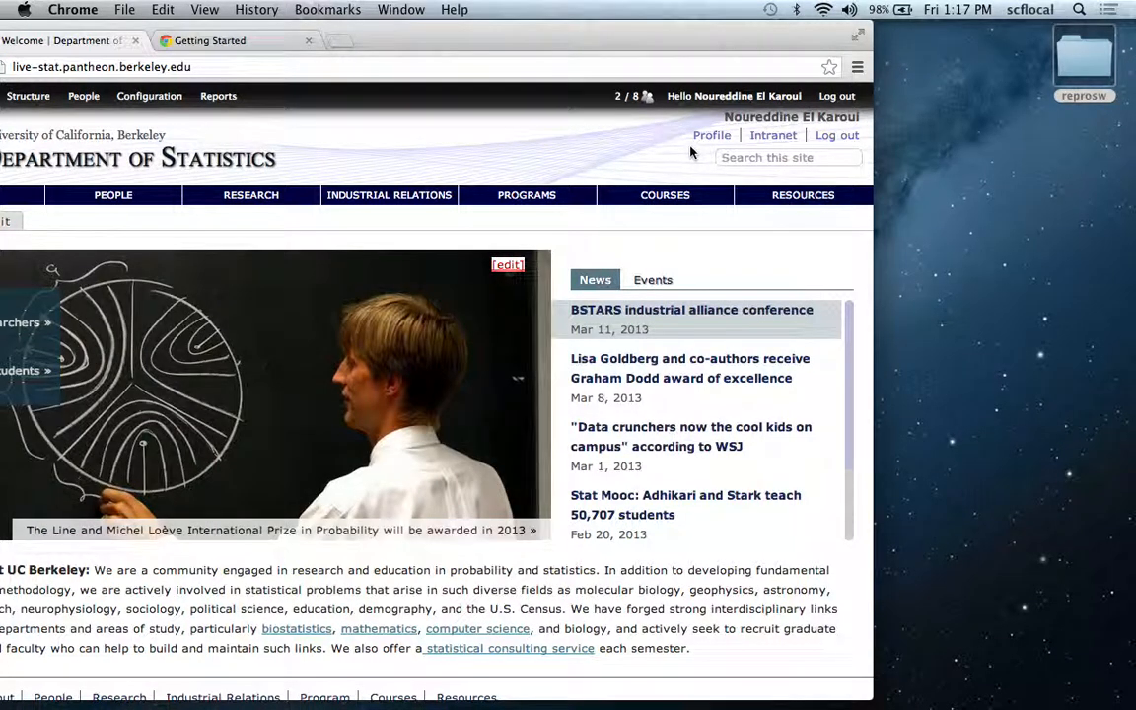
{"action": "left_click_drag", "start_coordinate": [496, 50], "coordinate": [788, 56]}
Open the People administration page and filter the user list by a common first name as username.
{"action": "mouse_move", "coordinate": [278, 104]}
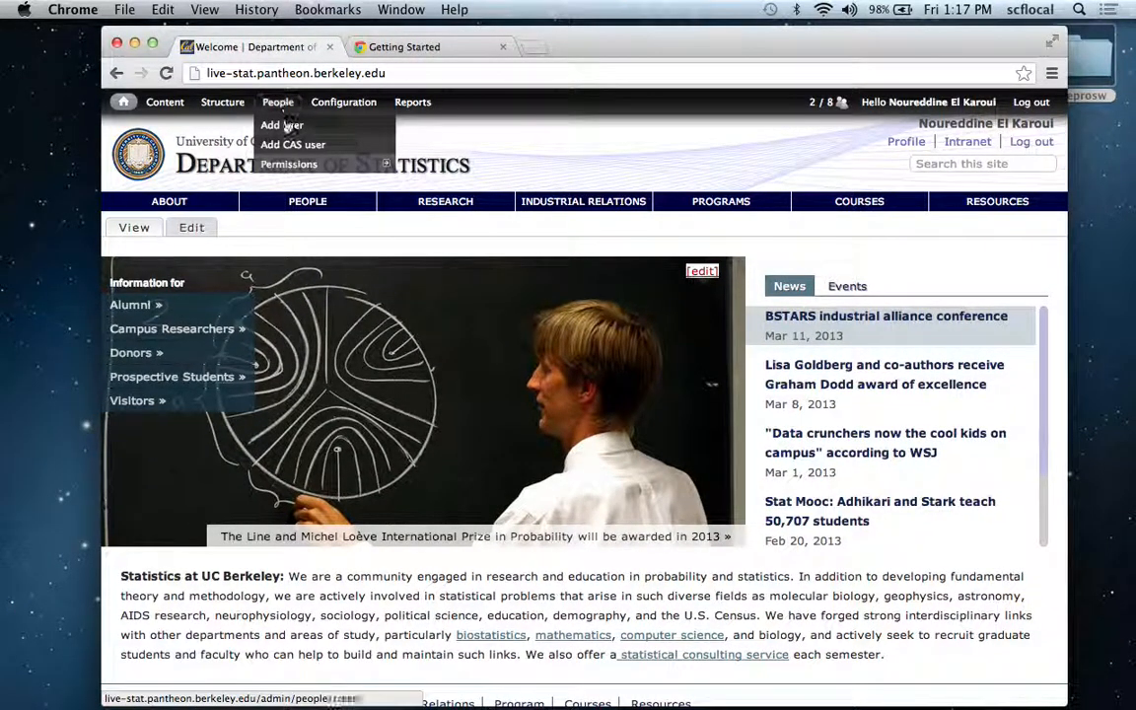
{"action": "left_click", "coordinate": [280, 111]}
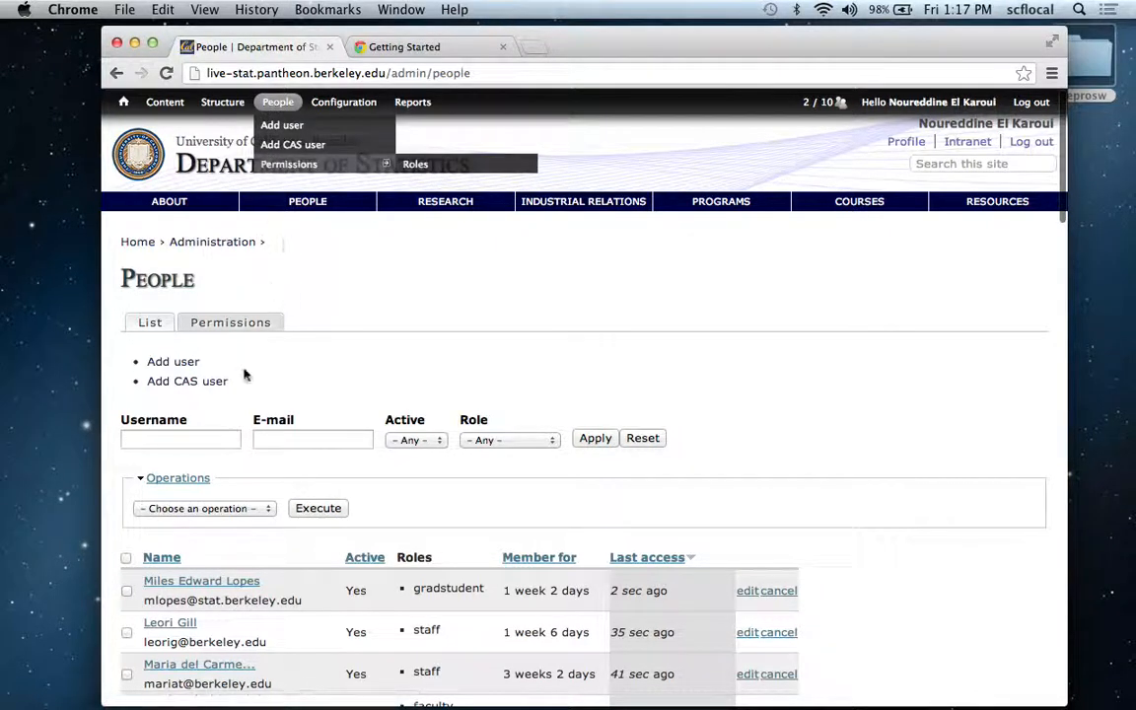
{"action": "left_click", "coordinate": [202, 439]}
{"action": "type", "text": "dalv"}
{"action": "key", "text": "BackSpace"}
{"action": "type", "text": "vid"}
{"action": "key", "text": "Return"}
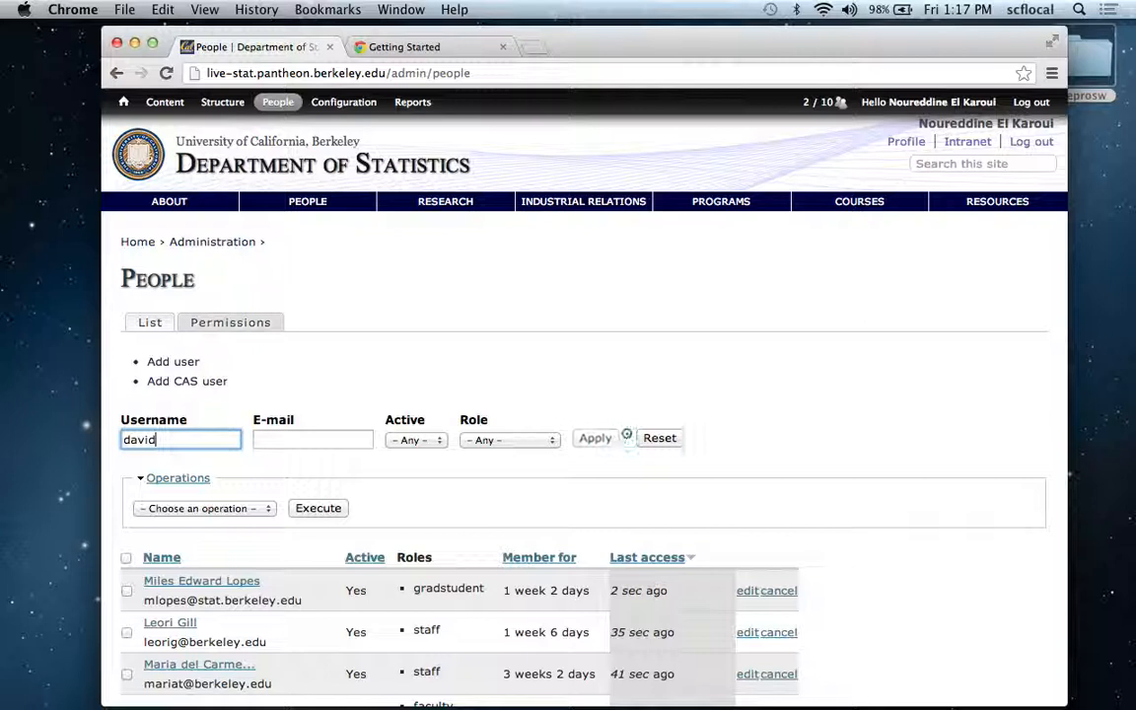
{"action": "scroll", "coordinate": [416, 424], "scroll_direction": "down", "scroll_amount": 5}
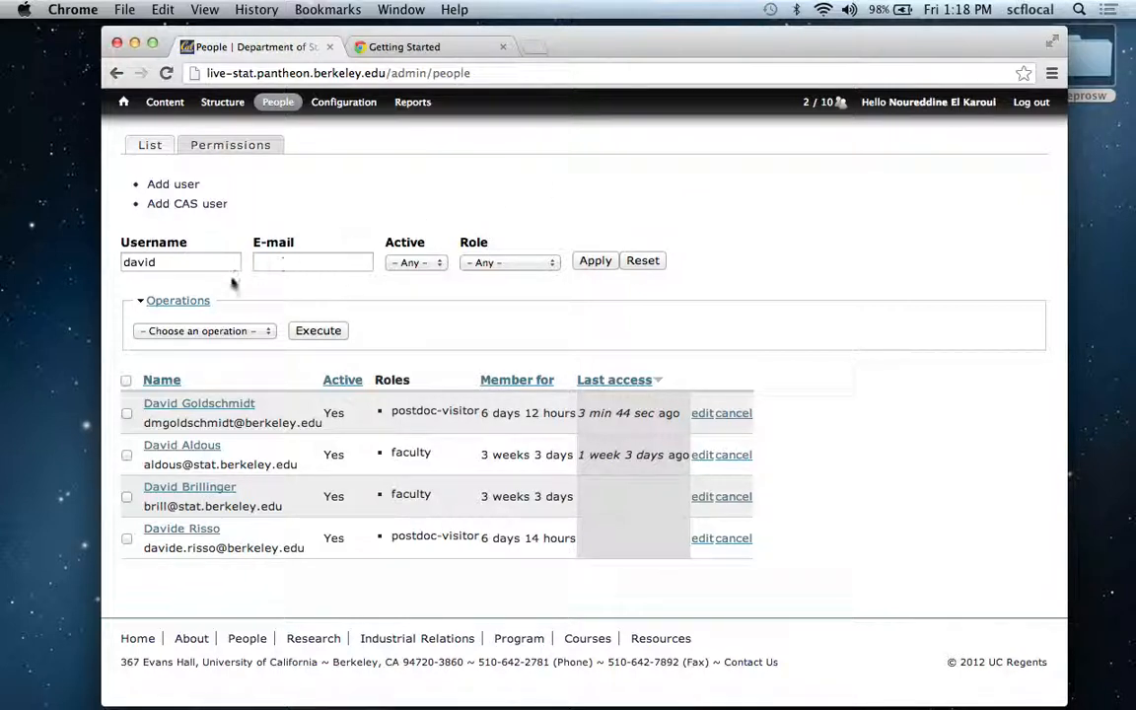
Replace the username filter with a short three-letter name and apply it to the user list.
{"action": "double_click", "coordinate": [186, 270]}
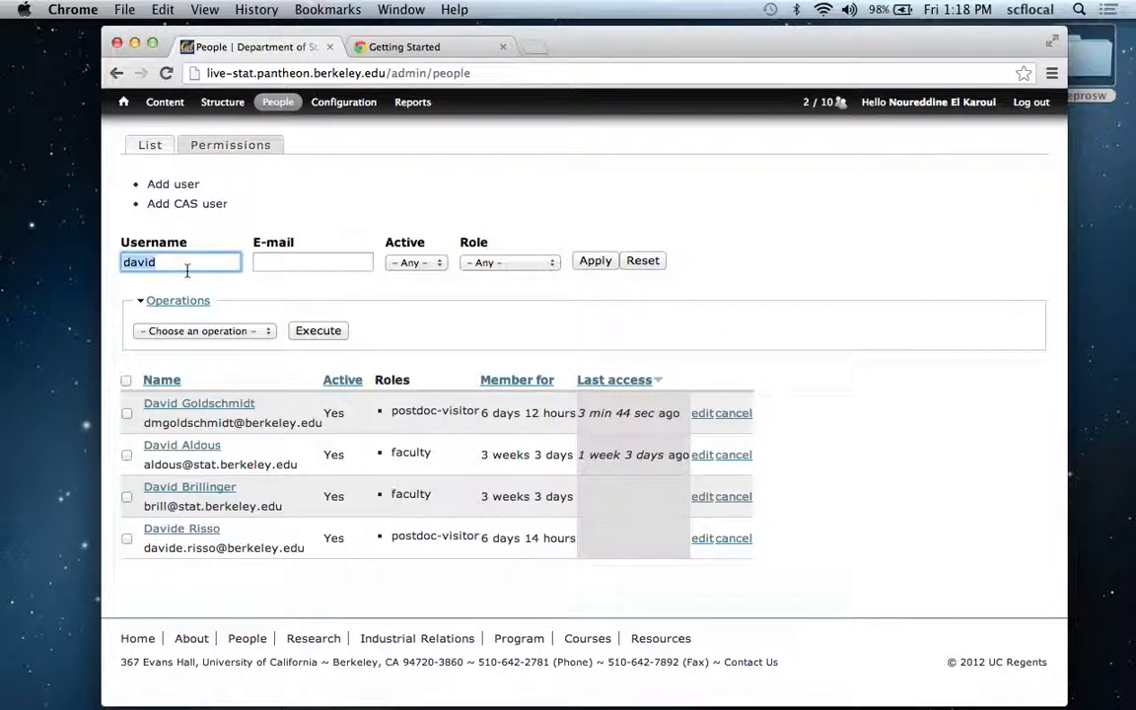
{"action": "type", "text": "ben"}
{"action": "left_click", "coordinate": [595, 260]}
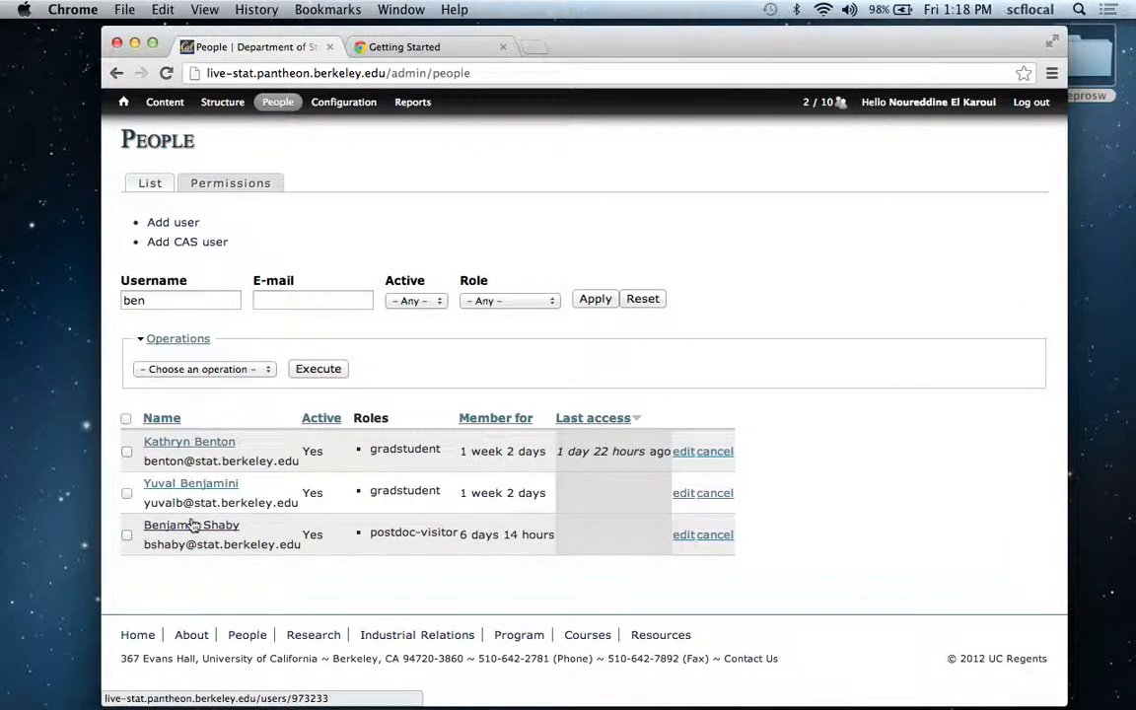
Search the user list for an existing account under the new person's first name.
{"action": "double_click", "coordinate": [194, 301]}
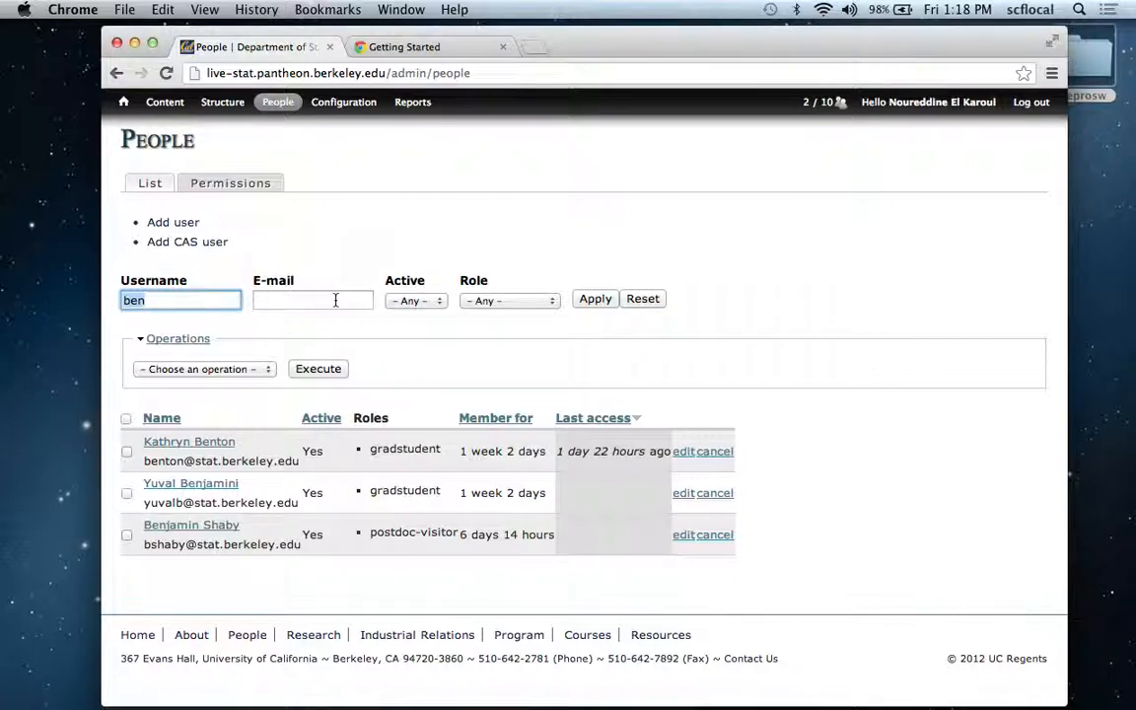
{"action": "type", "text": "bh"}
{"action": "type", "text": "eh"}
{"action": "key", "text": "BackSpace"}
{"action": "key", "text": "BackSpace"}
{"action": "key", "text": "BackSpace"}
{"action": "type", "text": "ehnood"}
{"action": "key", "text": "Return"}
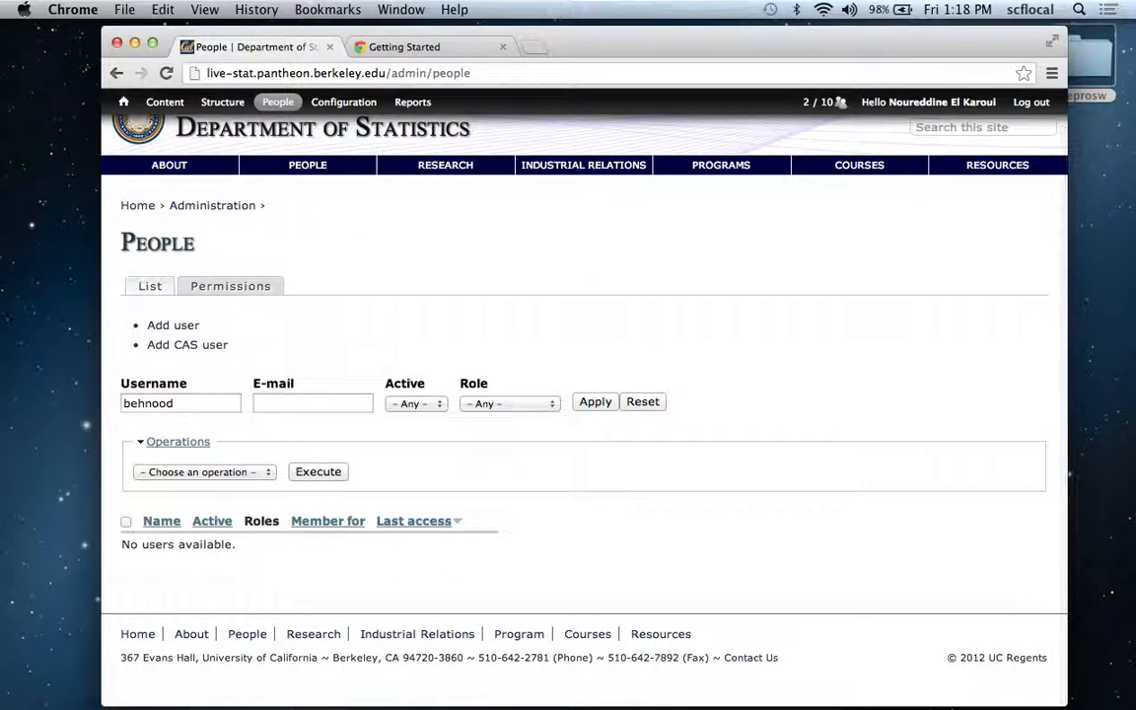
Clear the username filter and open the form for adding a new user.
{"action": "left_click", "coordinate": [201, 403]}
{"action": "key", "text": "BackSpace"}
{"action": "key", "text": "BackSpace"}
{"action": "key", "text": "BackSpace"}
{"action": "key", "text": "BackSpace"}
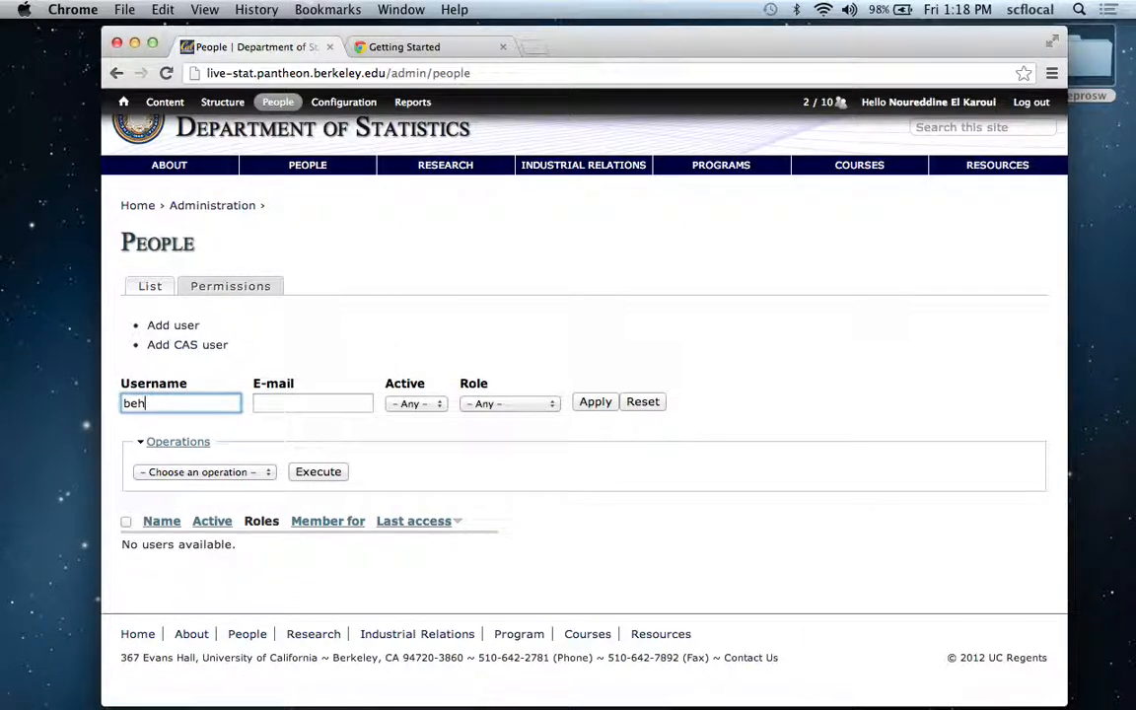
{"action": "key", "text": "BackSpace"}
{"action": "key", "text": "BackSpace"}
{"action": "key", "text": "BackSpace"}
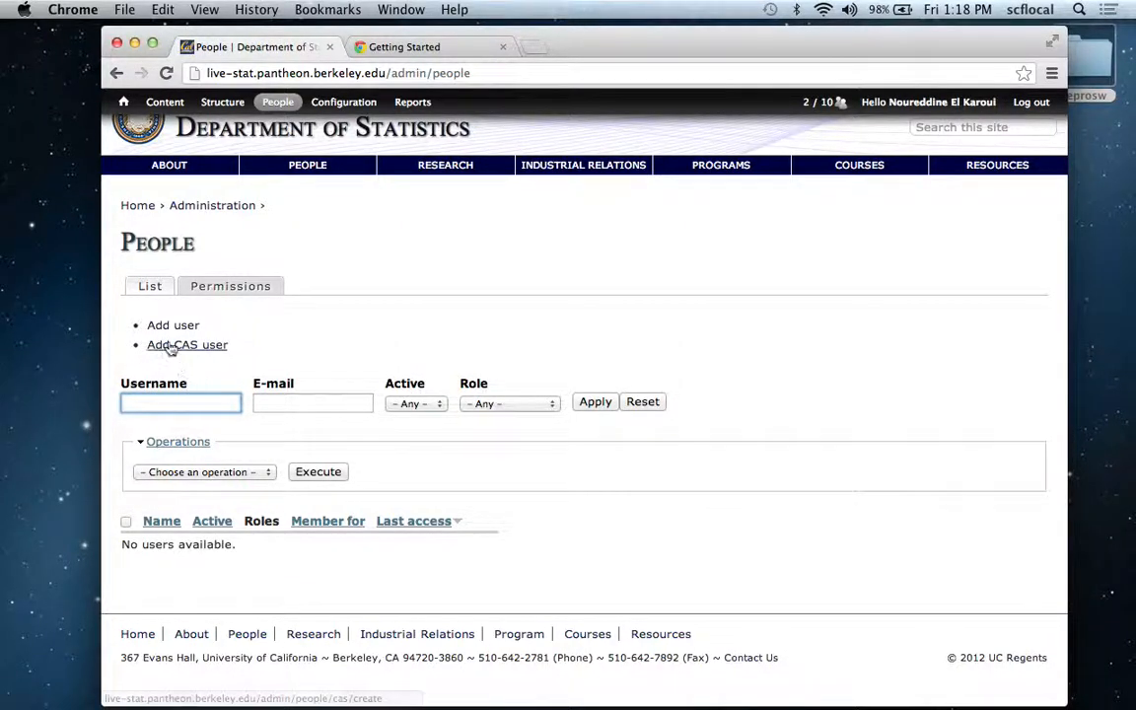
{"action": "left_click", "coordinate": [169, 331]}
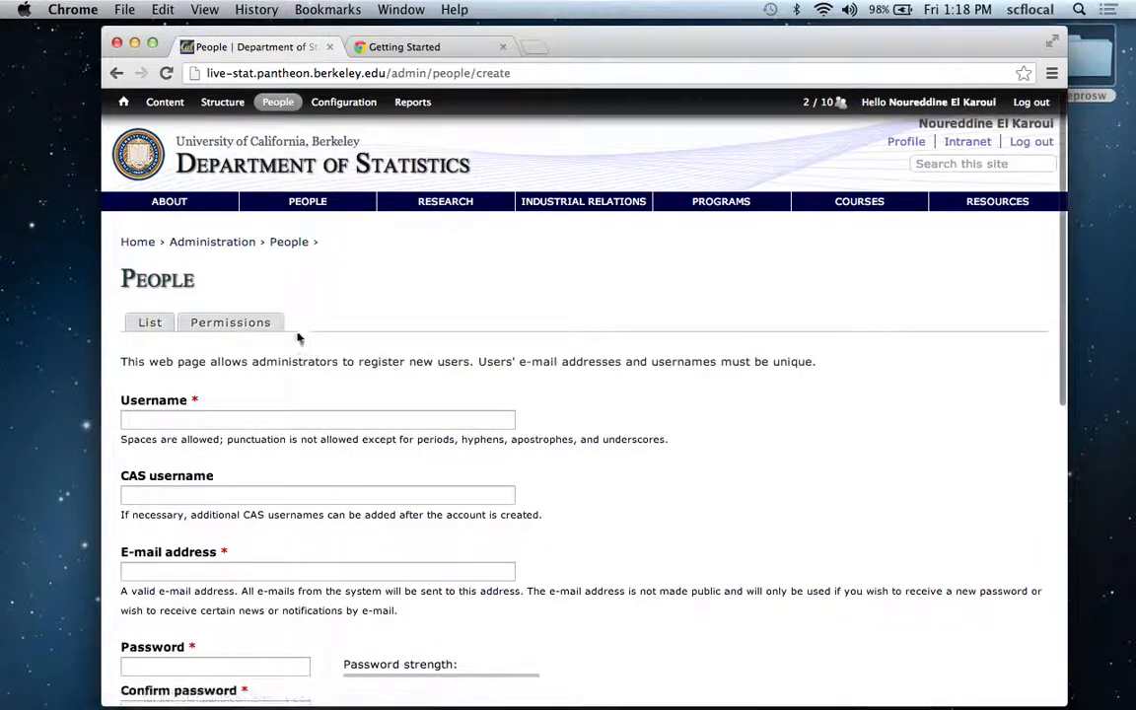
Open the UC Berkeley people directory at directory.berkeley.edu in a new browser tab.
{"action": "left_click", "coordinate": [240, 421]}
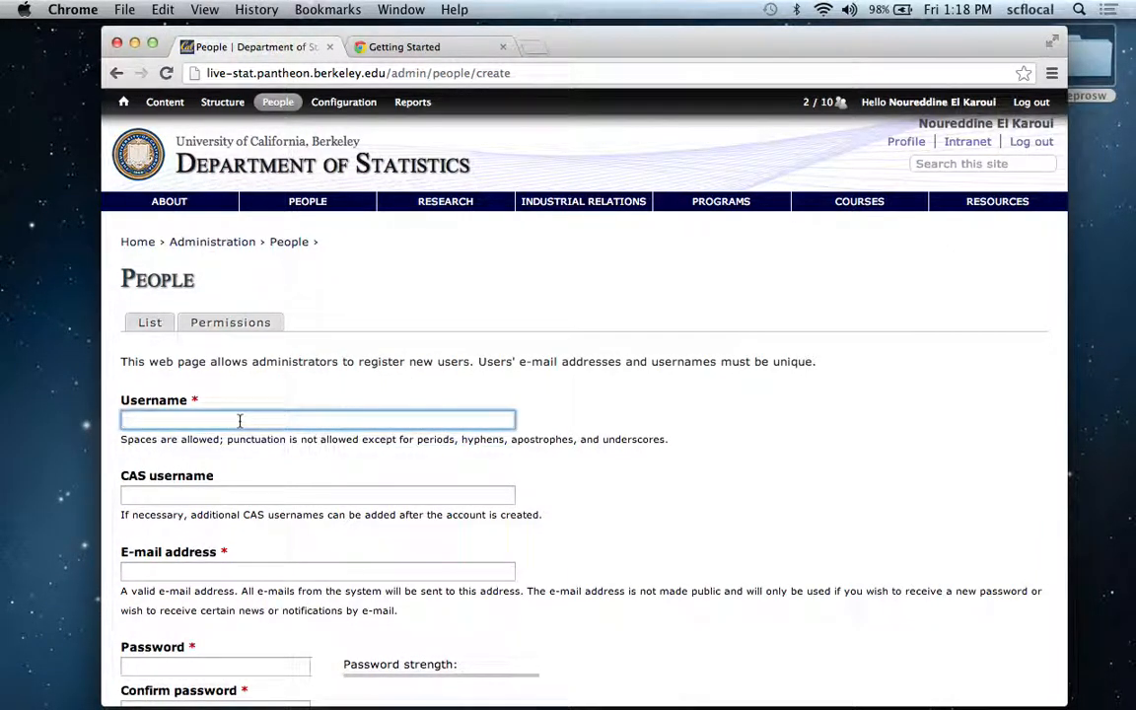
{"action": "key", "text": "super+t"}
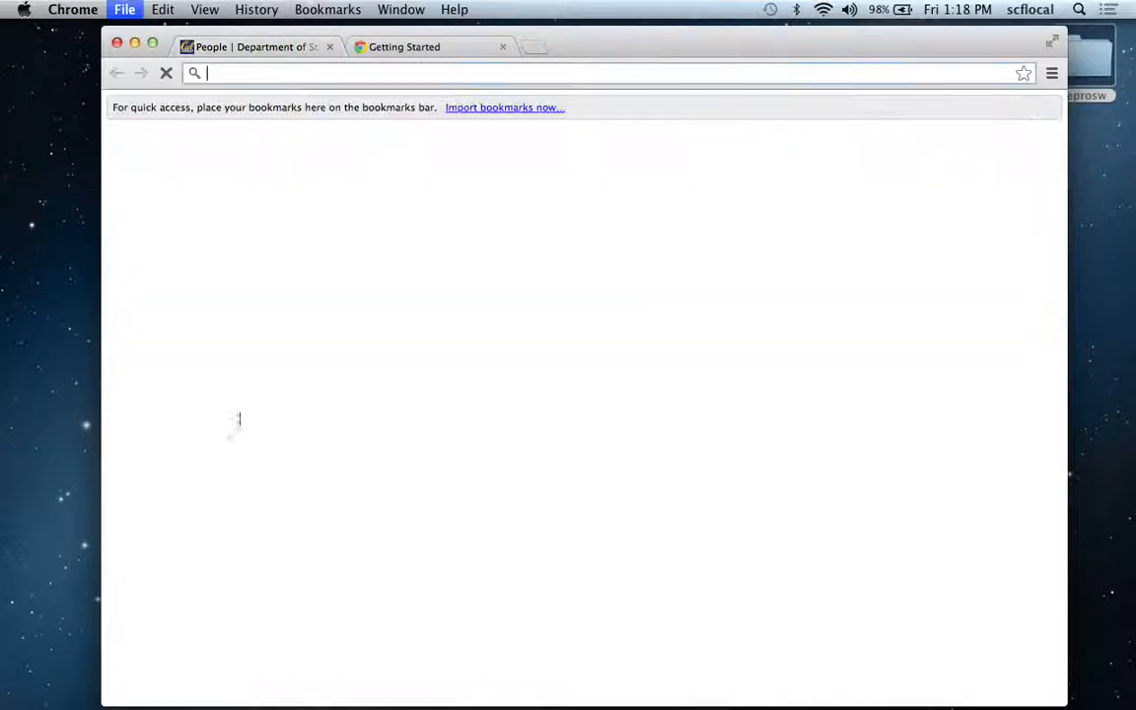
{"action": "type", "text": "odov"}
{"action": "key", "text": "Return"}
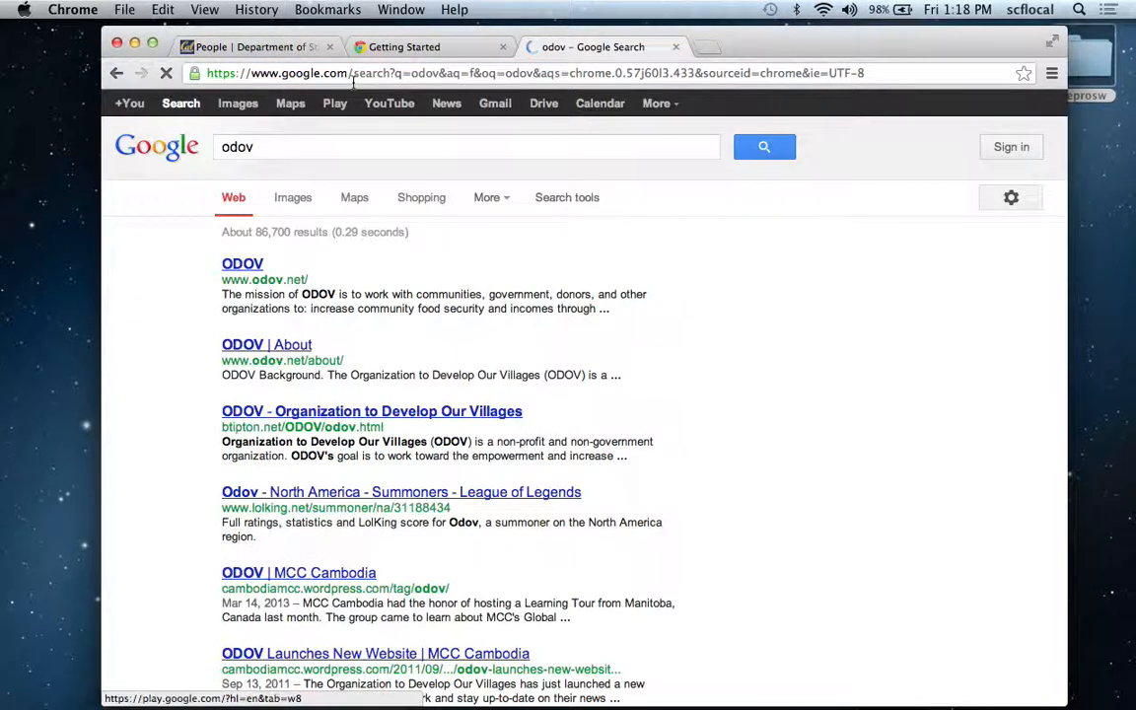
{"action": "left_click", "coordinate": [353, 77]}
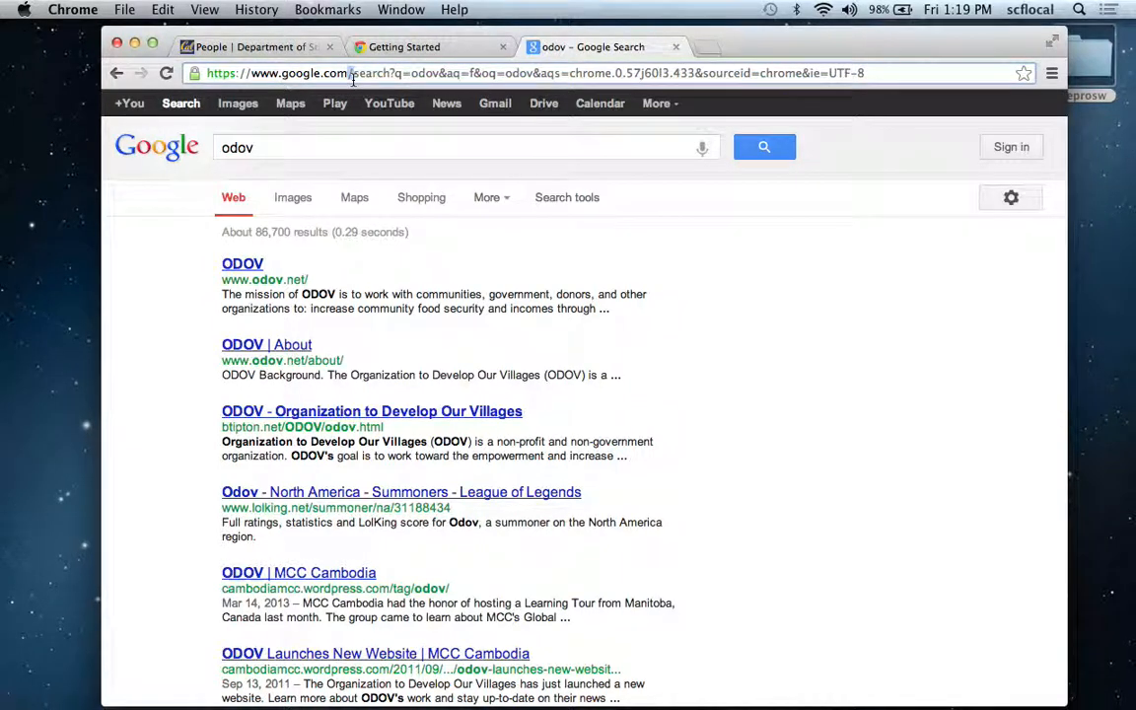
{"action": "type", "text": "osoc."}
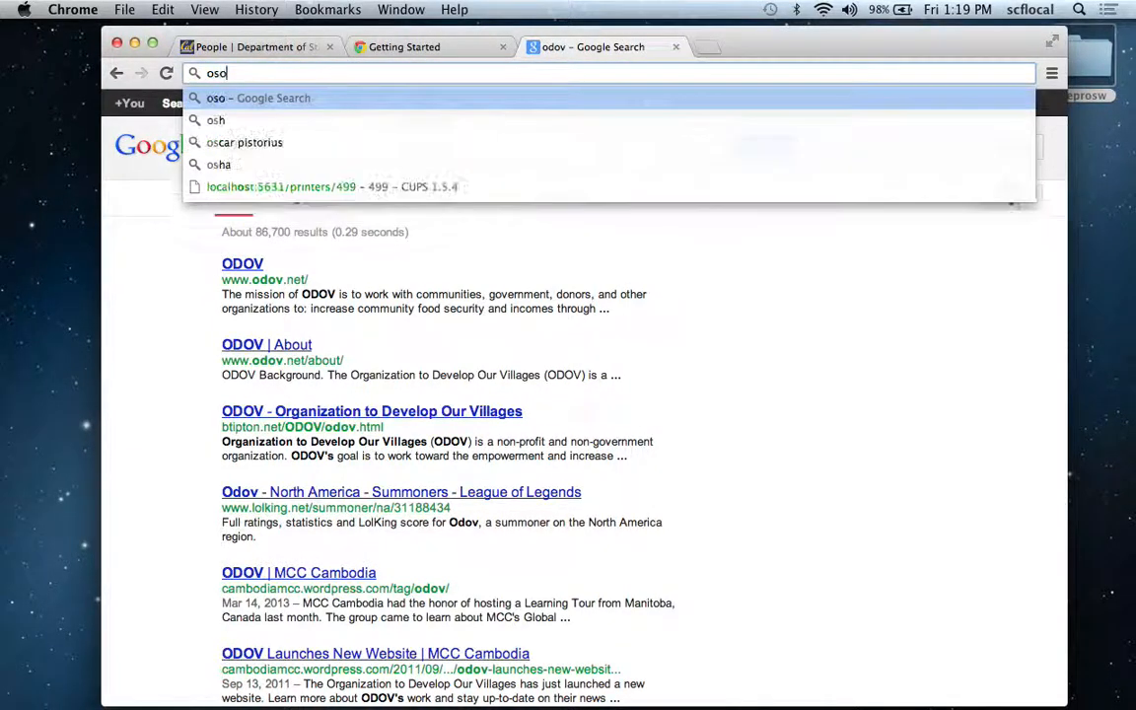
{"action": "key", "text": "BackSpace"}
{"action": "key", "text": "BackSpace"}
{"action": "key", "text": "BackSpace"}
{"action": "key", "text": "BackSpace"}
{"action": "key", "text": "BackSpace"}
{"action": "type", "text": "directory.berkeley"}
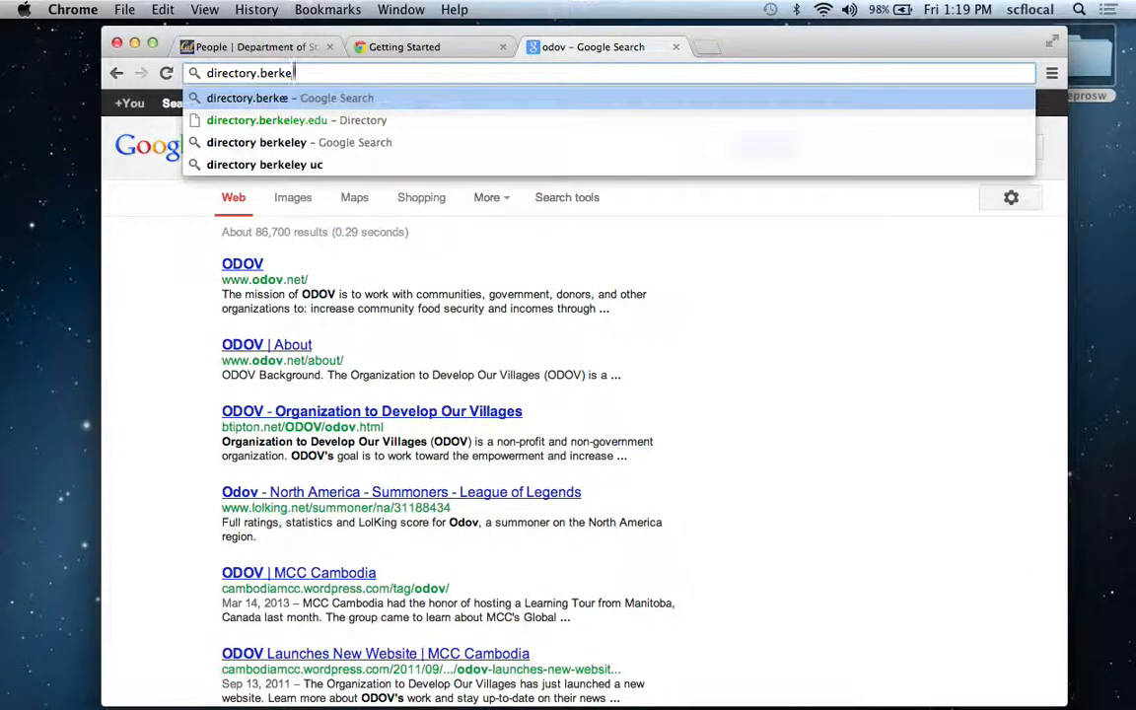
{"action": "key", "text": "Return"}
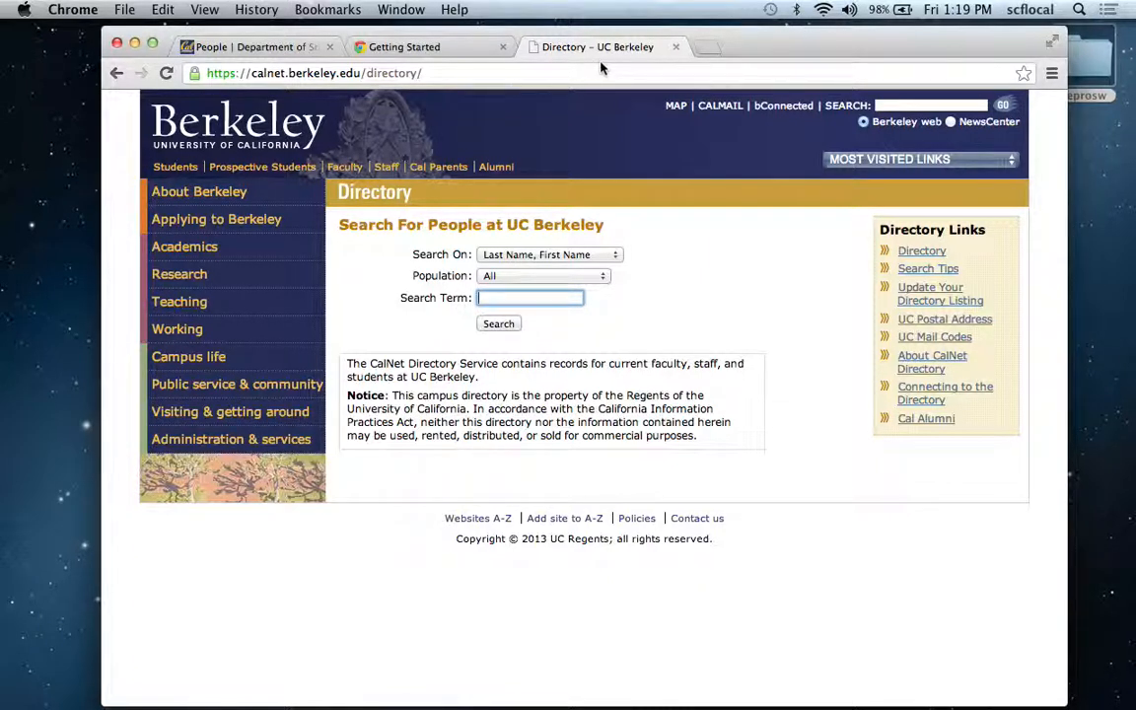
Close the campus directory tab and return to the Department of Statistics home page.
{"action": "left_click", "coordinate": [675, 47]}
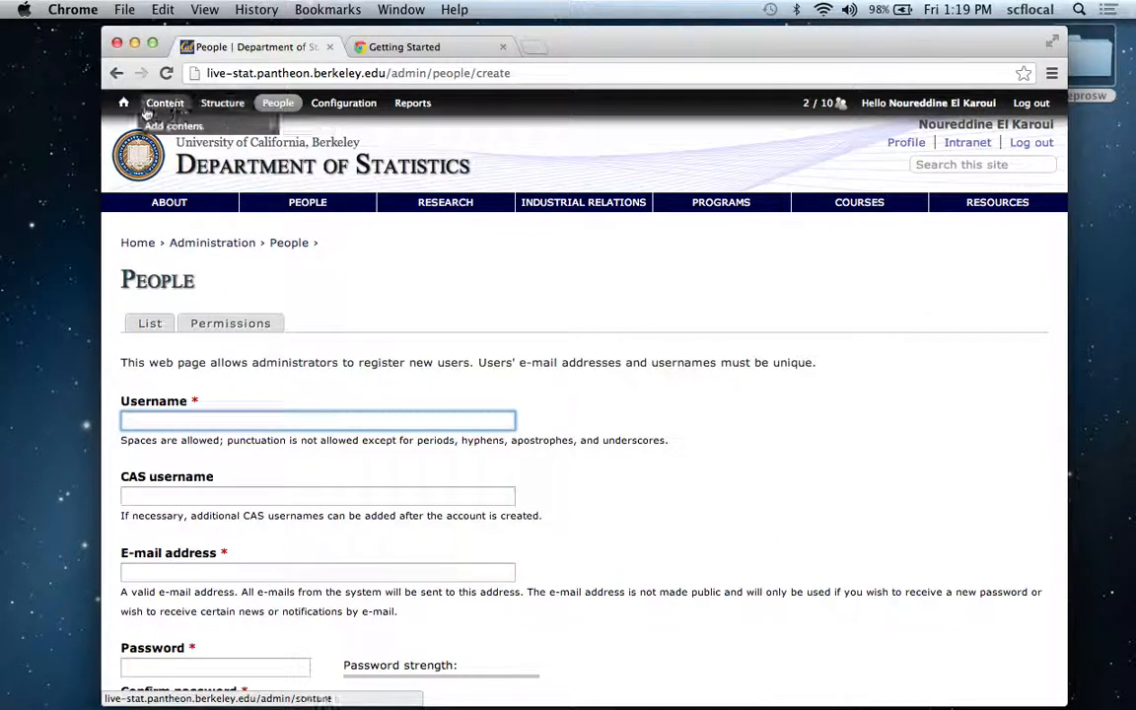
{"action": "left_click", "coordinate": [135, 161]}
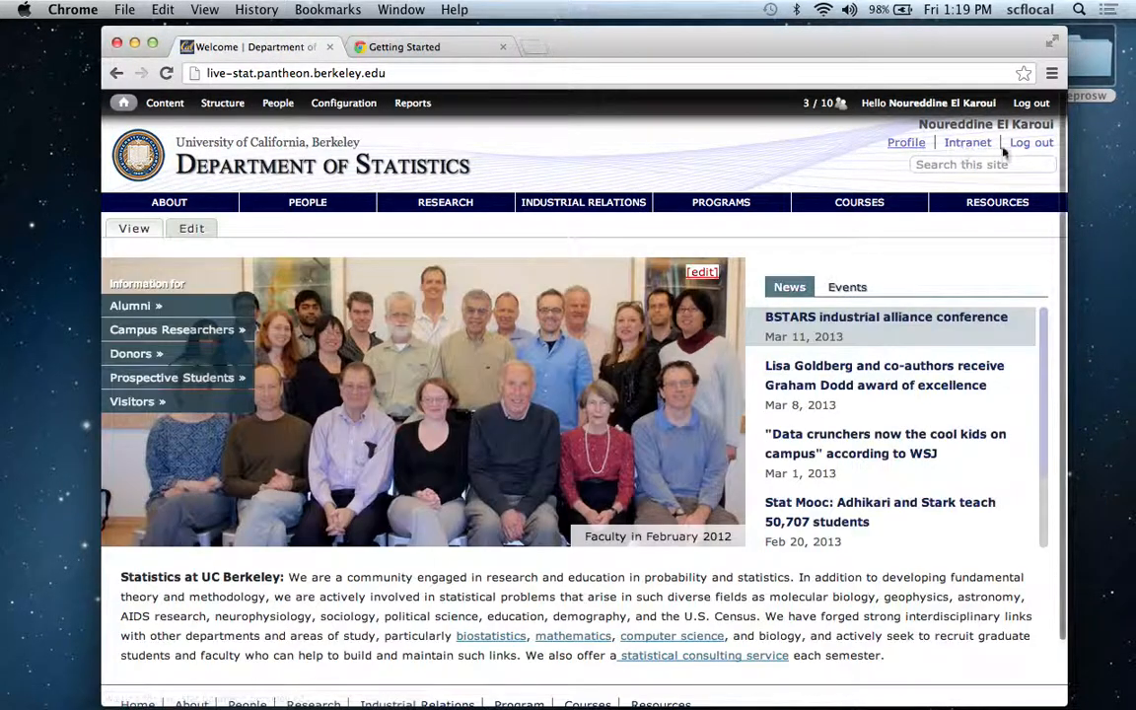
{"action": "left_click", "coordinate": [1033, 185]}
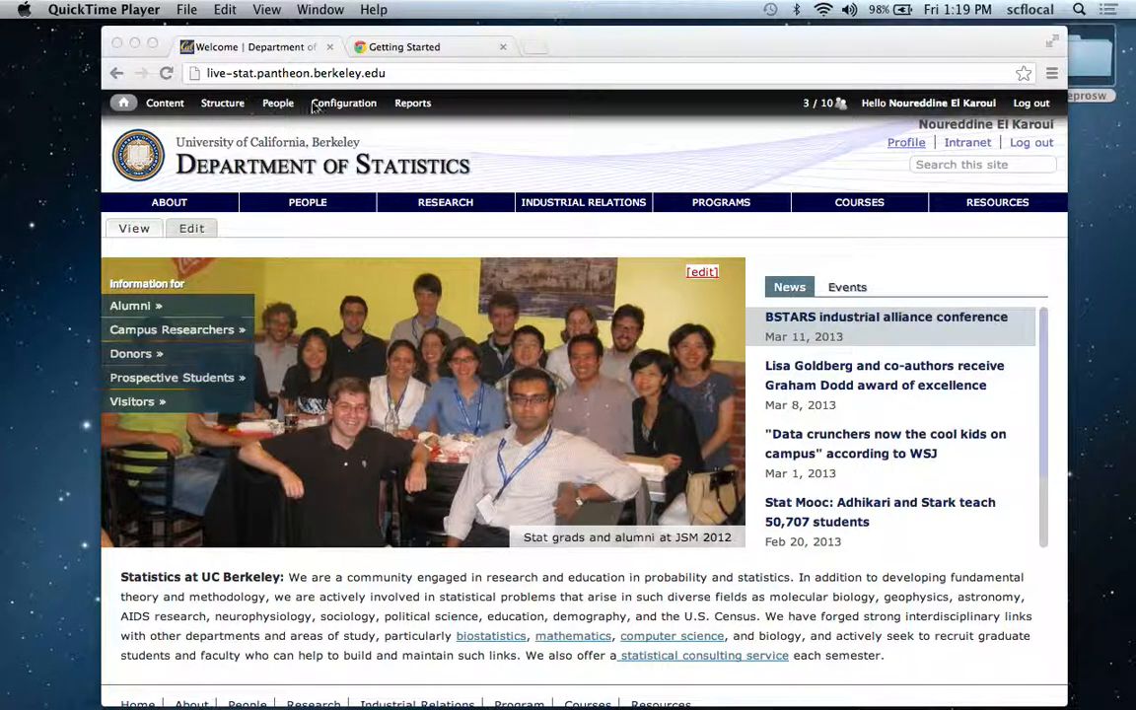
Open the People administration page and filter the user list by an existing staff member's first name.
{"action": "left_click", "coordinate": [283, 113]}
{"action": "left_click", "coordinate": [283, 110]}
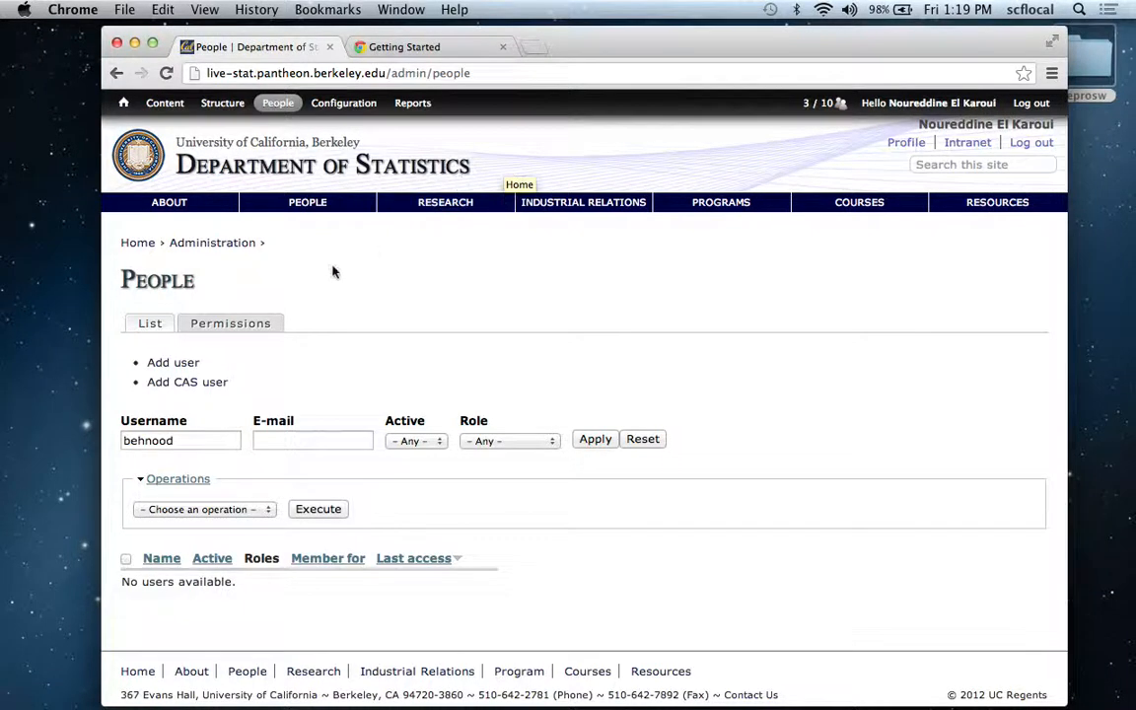
{"action": "left_click", "coordinate": [200, 434]}
{"action": "key", "text": "BackSpace"}
{"action": "key", "text": "BackSpace"}
{"action": "key", "text": "BackSpace"}
{"action": "key", "text": "BackSpace"}
{"action": "key", "text": "BackSpace"}
{"action": "key", "text": "BackSpace"}
{"action": "key", "text": "BackSpace"}
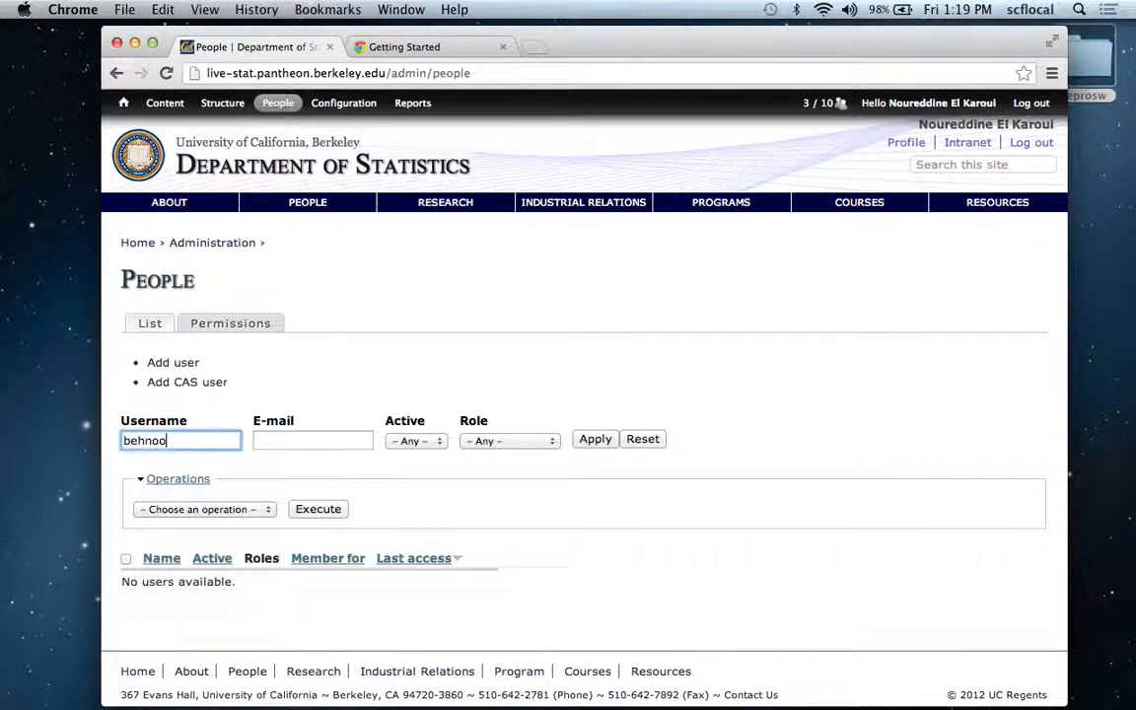
{"action": "type", "text": "jane"}
{"action": "key", "text": "Return"}
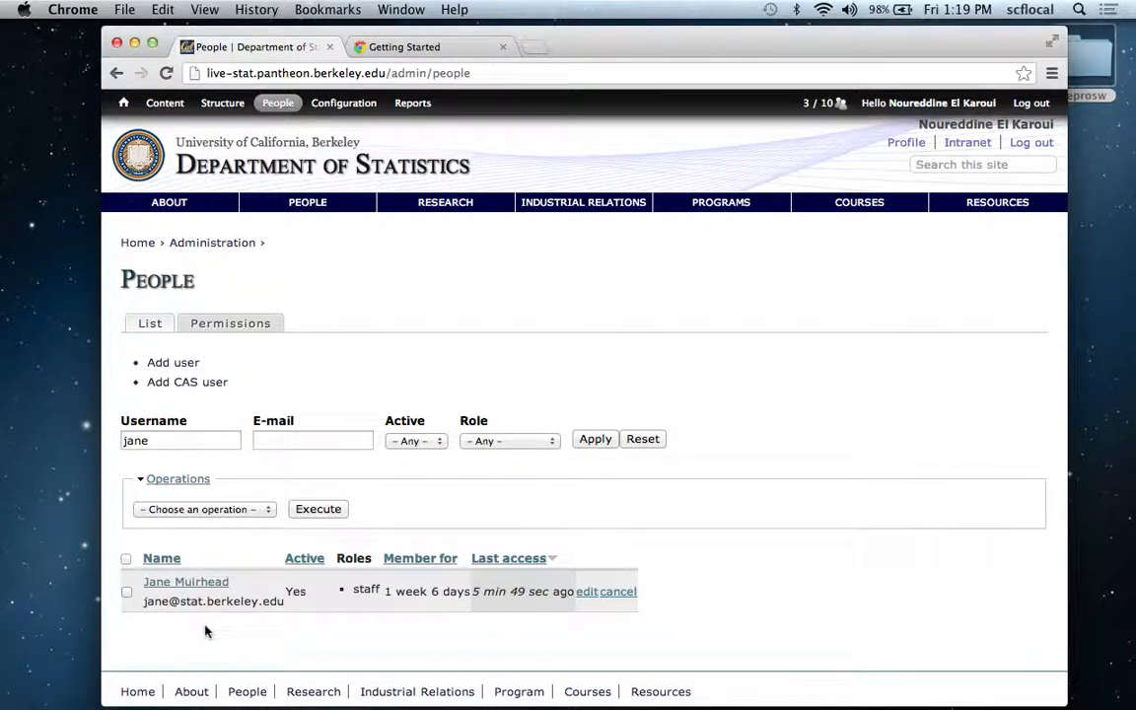
Open the matching staff account for editing and link it to the same person's profile.
{"action": "left_click", "coordinate": [586, 593]}
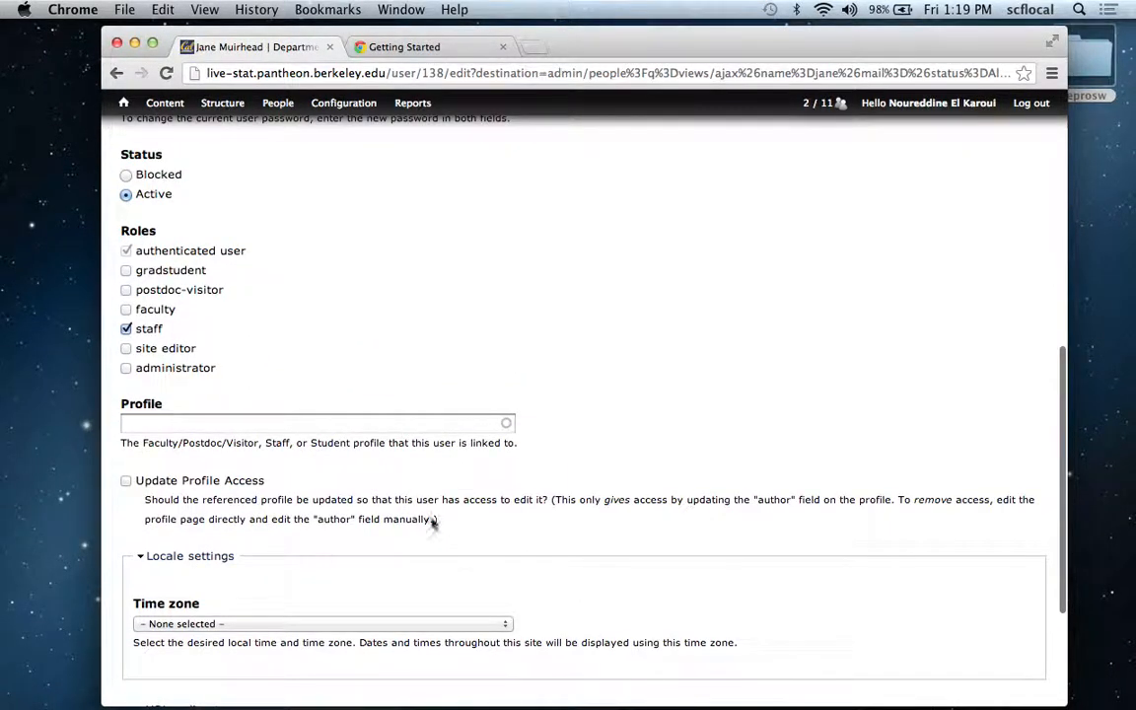
{"action": "left_click", "coordinate": [386, 423]}
{"action": "type", "text": "jane"}
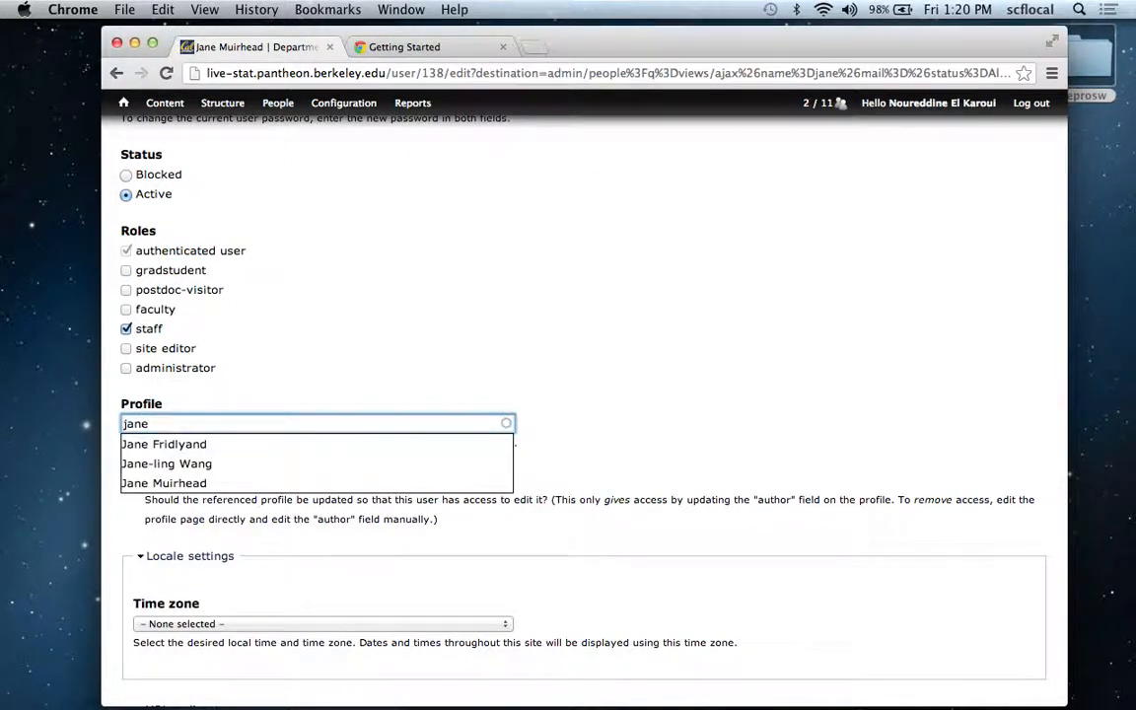
{"action": "left_click", "coordinate": [253, 483]}
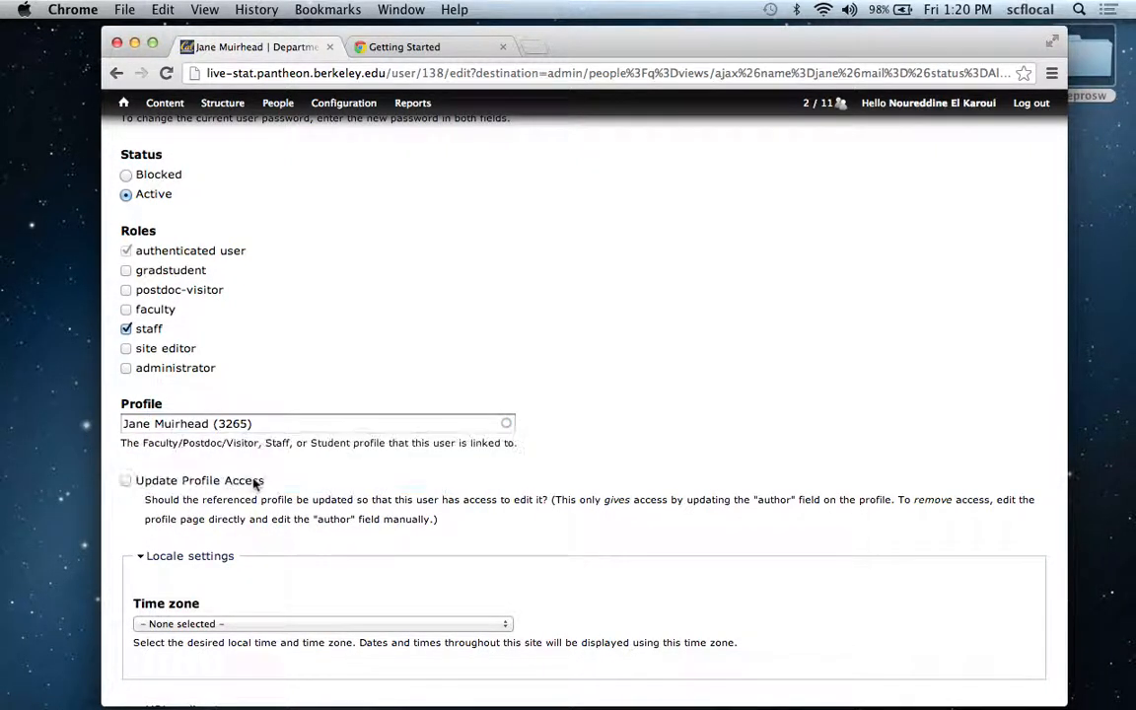
Enable Update Profile Access for the staff account and save the account.
{"action": "left_click", "coordinate": [126, 480]}
{"action": "left_click", "coordinate": [638, 548]}
{"action": "scroll", "coordinate": [639, 550], "scroll_direction": "down", "scroll_amount": 5}
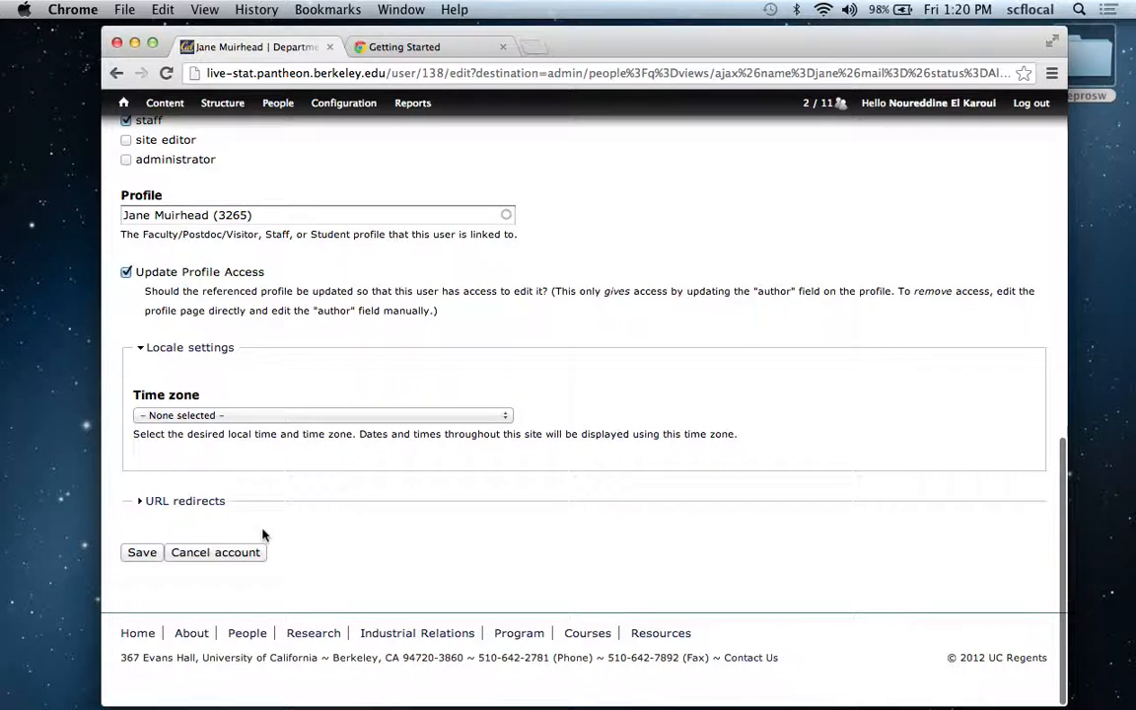
{"action": "left_click", "coordinate": [142, 552]}
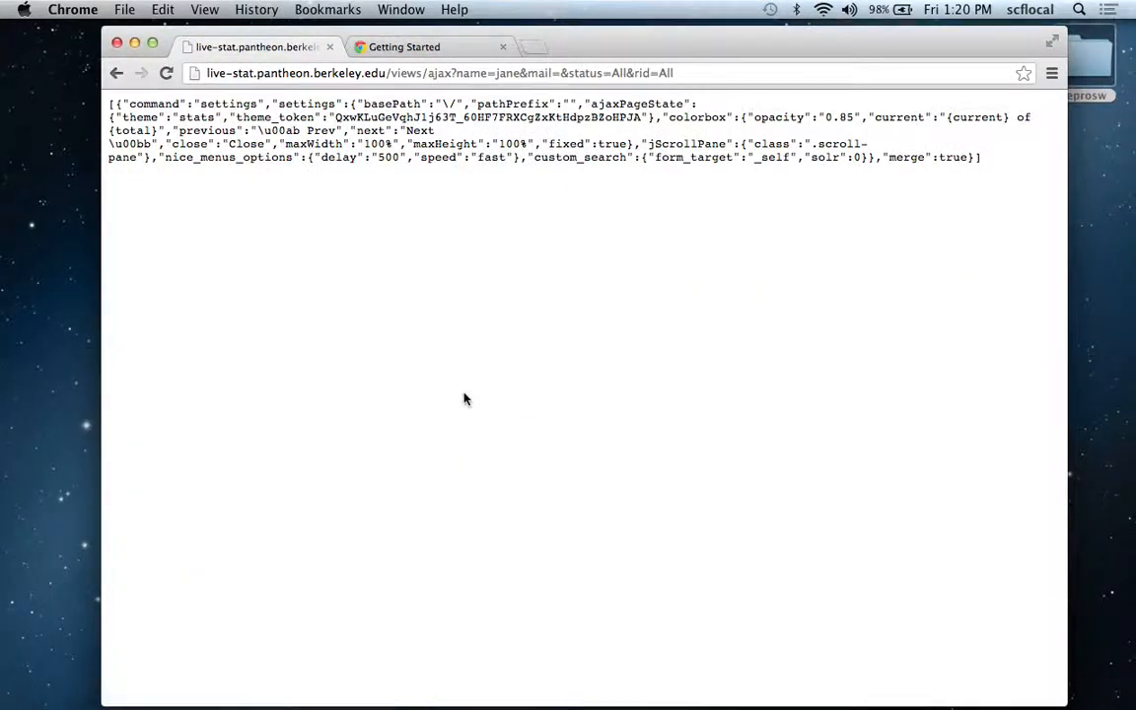
Return to the site's home page by trimming the address to live-stat.pantheon.berkeley.edu and view the signed-in faculty member's own profile.
{"action": "left_click", "coordinate": [391, 73]}
{"action": "left_click_drag", "start_coordinate": [390, 73], "coordinate": [680, 74]}
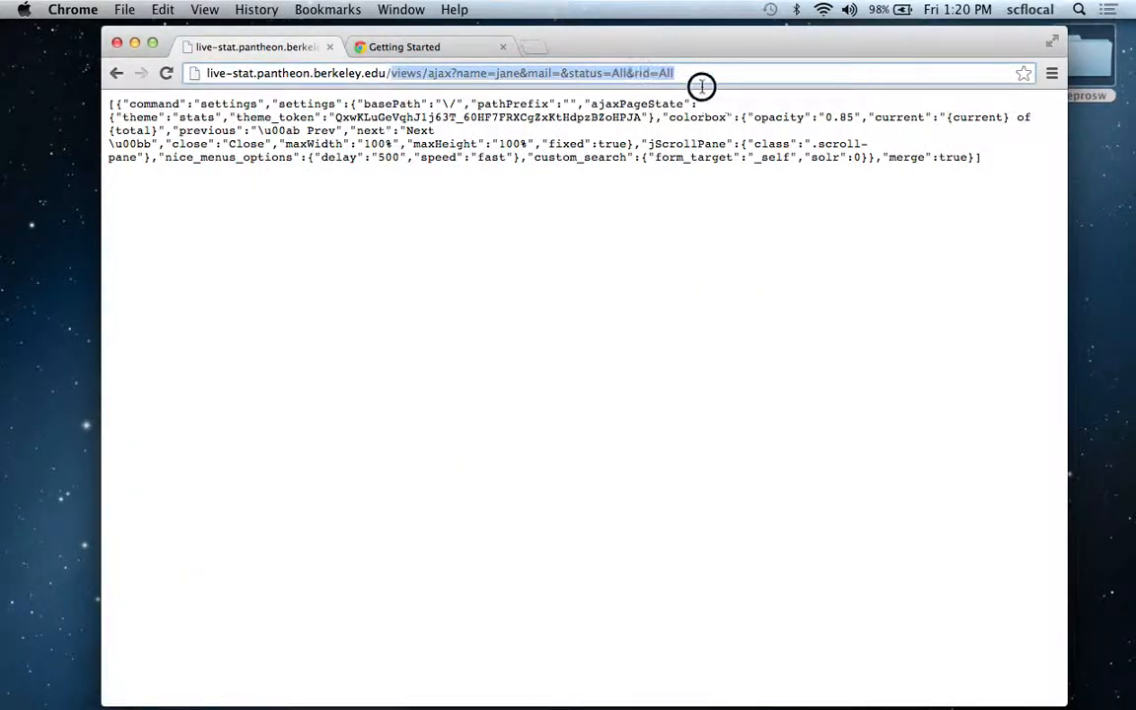
{"action": "key", "text": "BackSpace"}
{"action": "key", "text": "Return"}
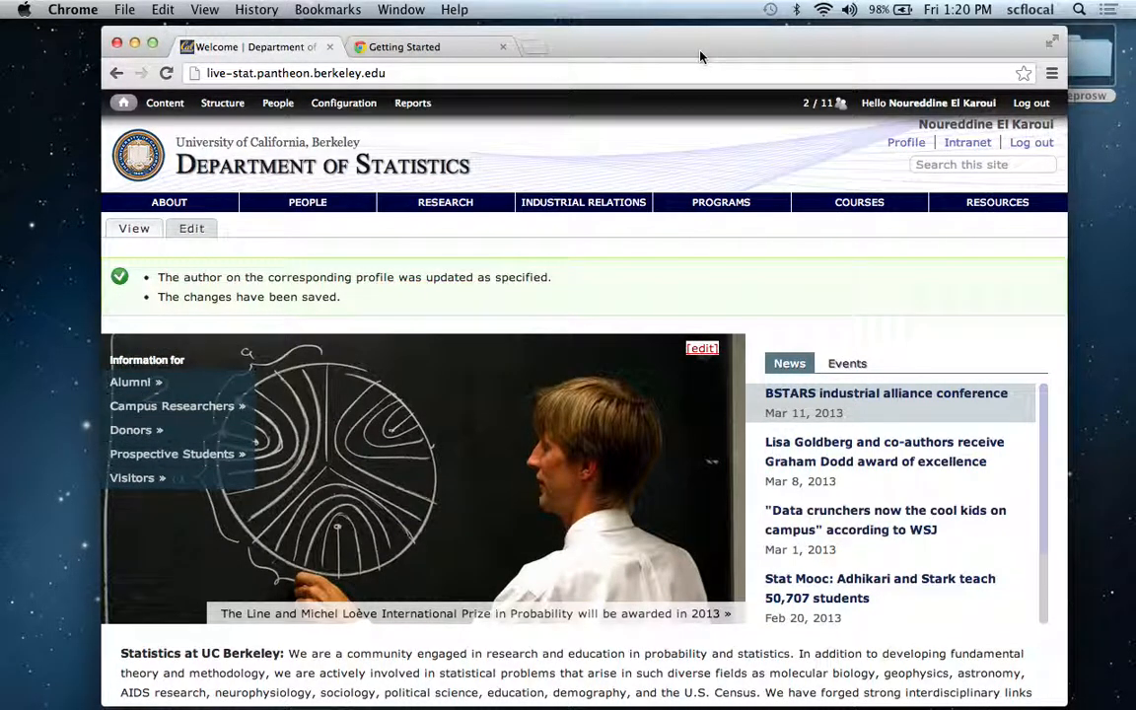
{"action": "left_click", "coordinate": [904, 146]}
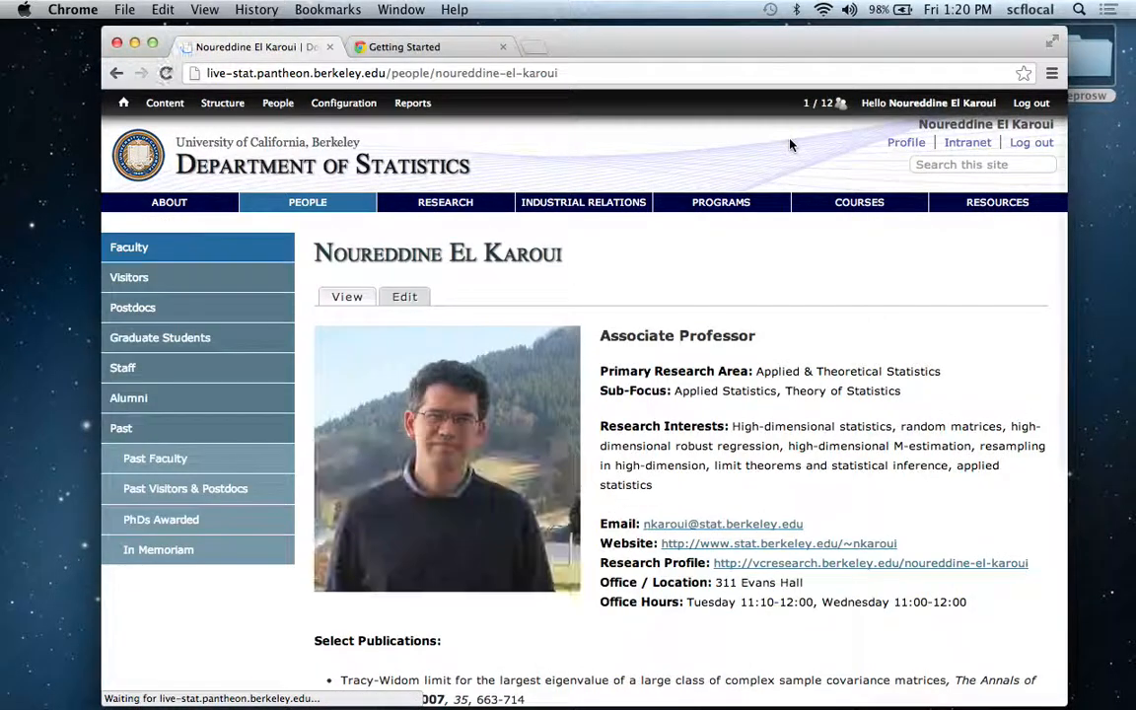
{"action": "scroll", "coordinate": [789, 145], "scroll_direction": "down", "scroll_amount": 2}
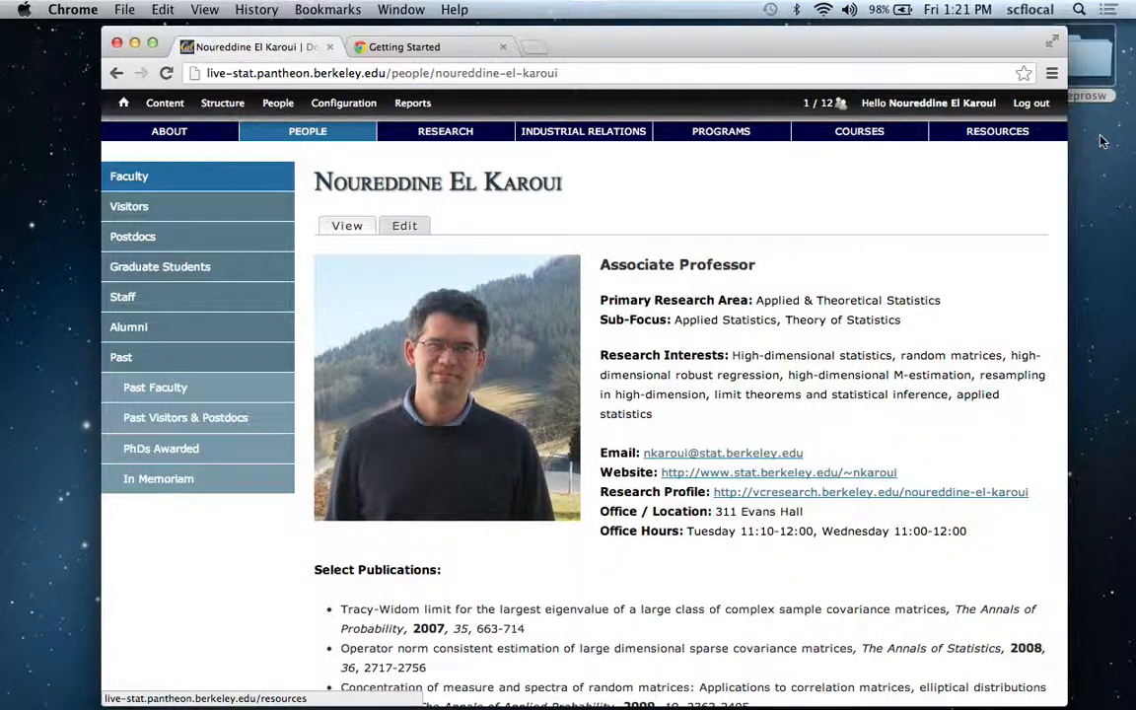
{"action": "mouse_move", "coordinate": [320, 139]}
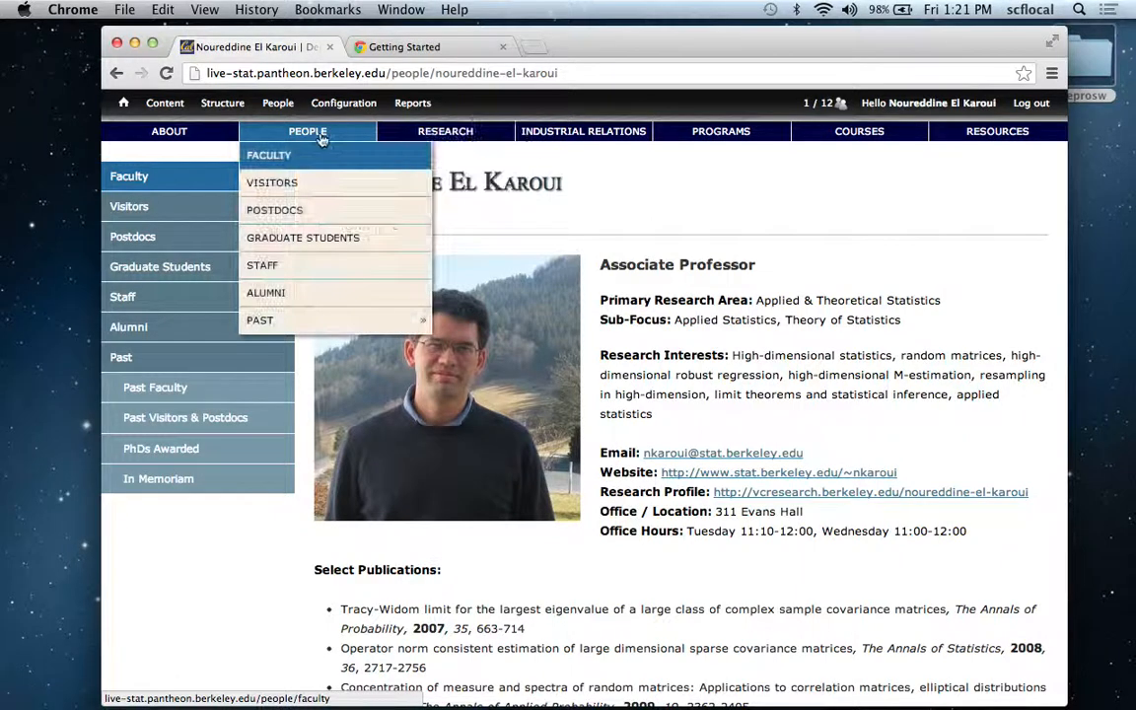
{"action": "left_click", "coordinate": [272, 264]}
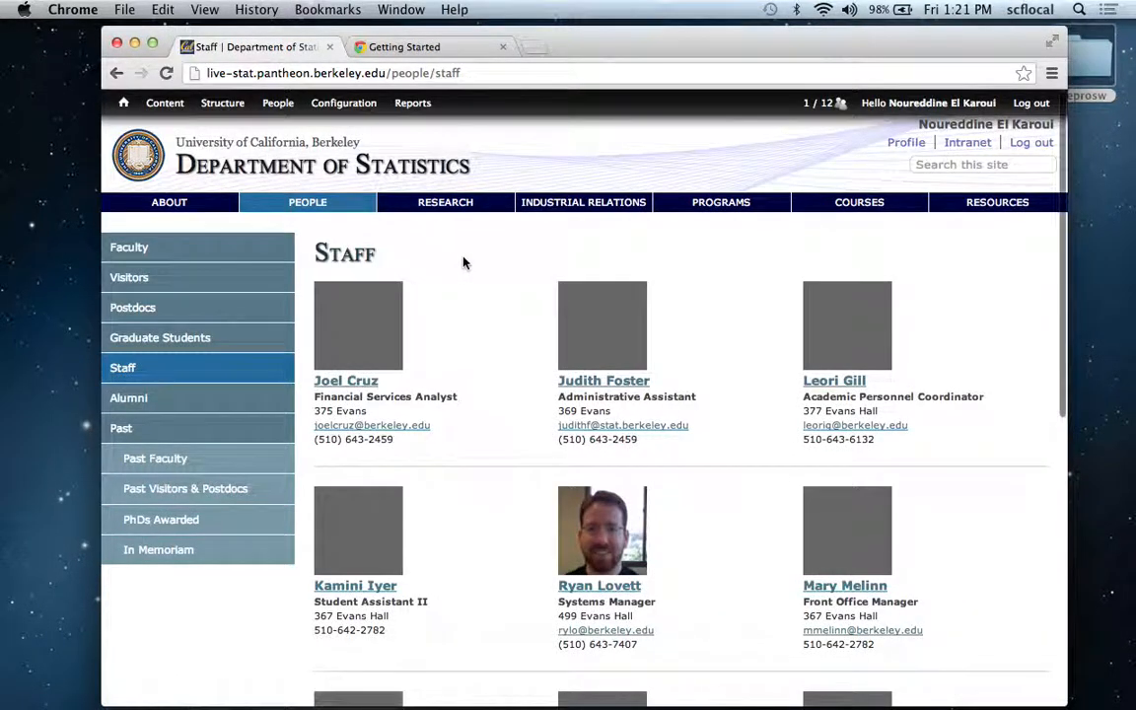
{"action": "scroll", "coordinate": [464, 262], "scroll_direction": "down", "scroll_amount": 3}
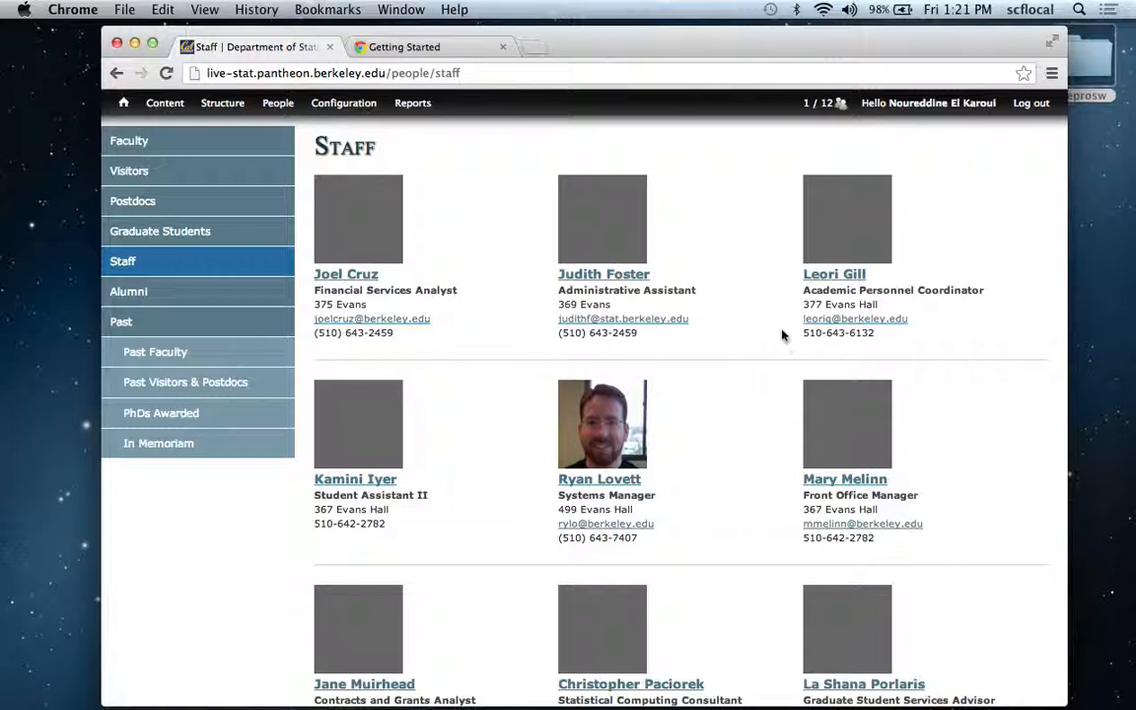
{"action": "left_click", "coordinate": [836, 280]}
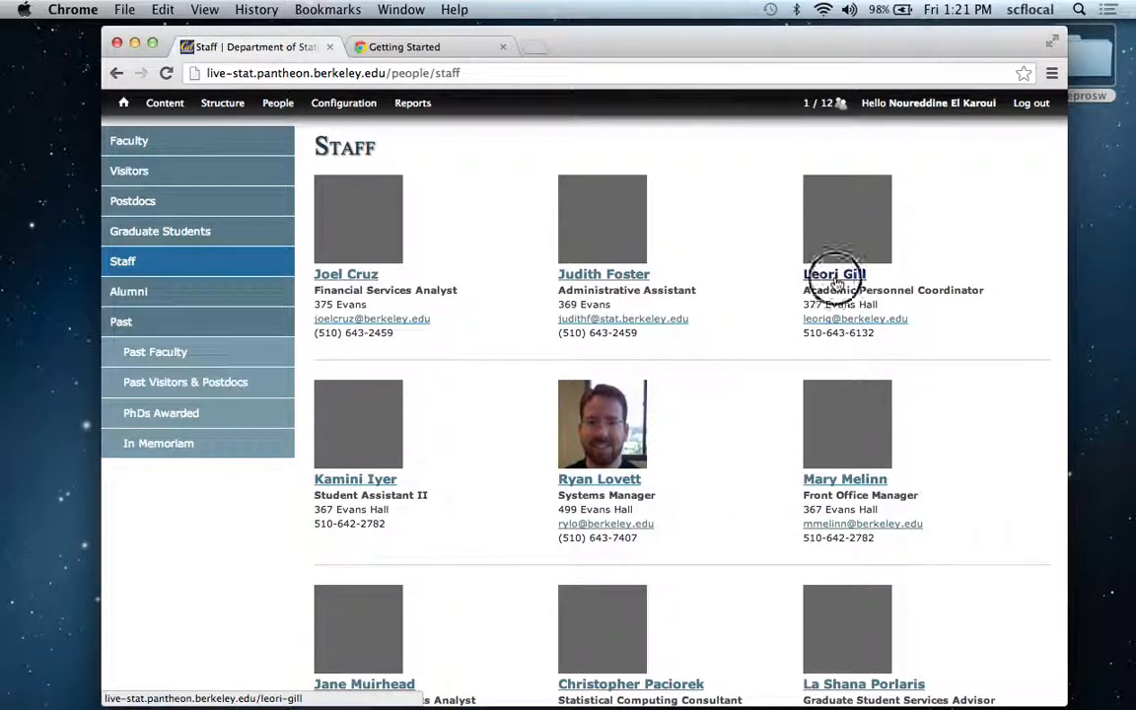
{"action": "left_click", "coordinate": [402, 298]}
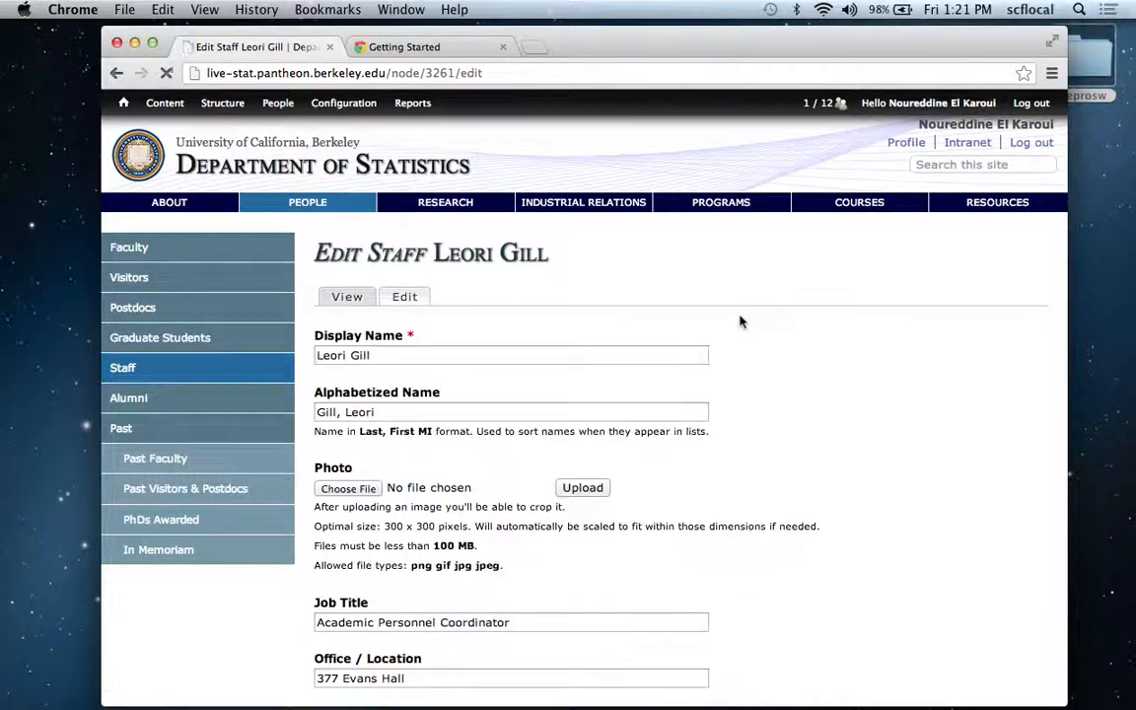
Set Authored by in the profile's authoring information to the Academic Personnel Coordinator's own account and save the profile.
{"action": "left_click", "coordinate": [1060, 316]}
{"action": "left_click_drag", "start_coordinate": [1060, 317], "coordinate": [1088, 696]}
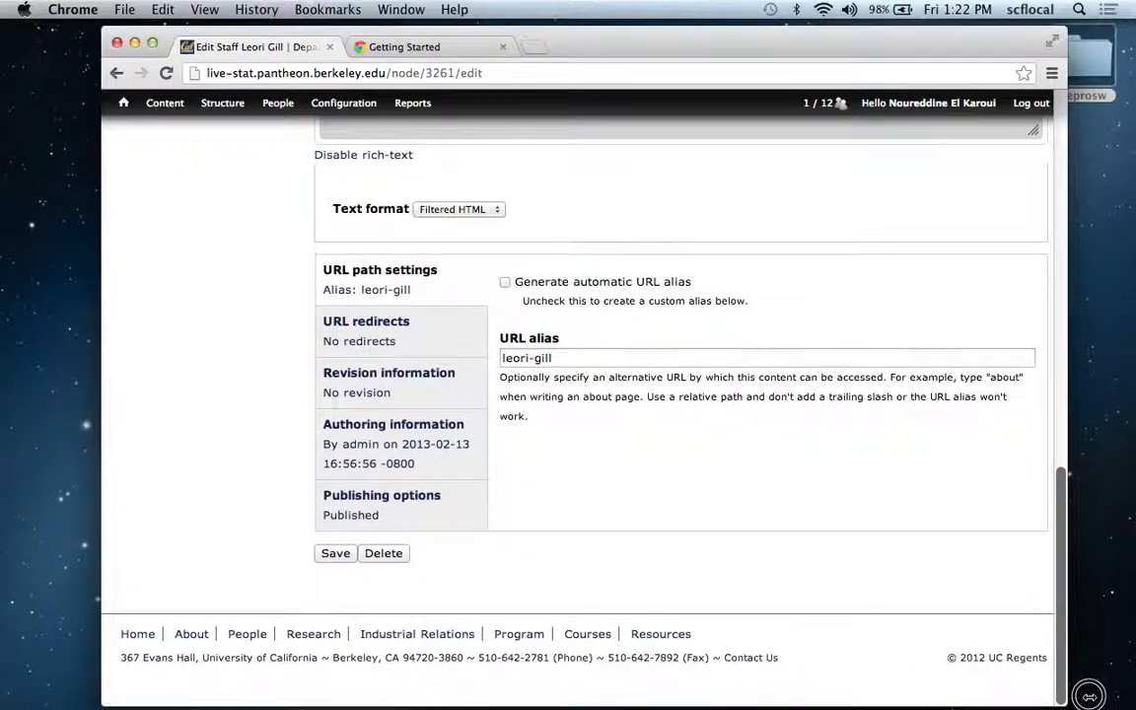
{"action": "left_click", "coordinate": [407, 422]}
{"action": "left_click_drag", "start_coordinate": [563, 304], "coordinate": [470, 303]}
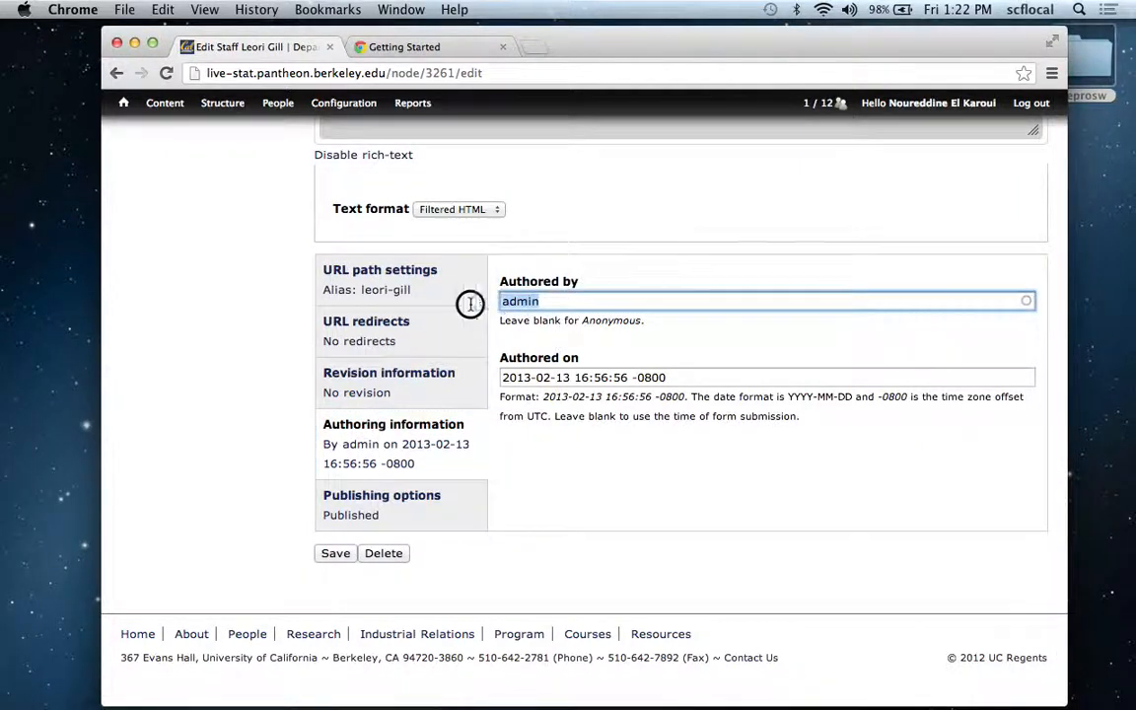
{"action": "type", "text": "leori"}
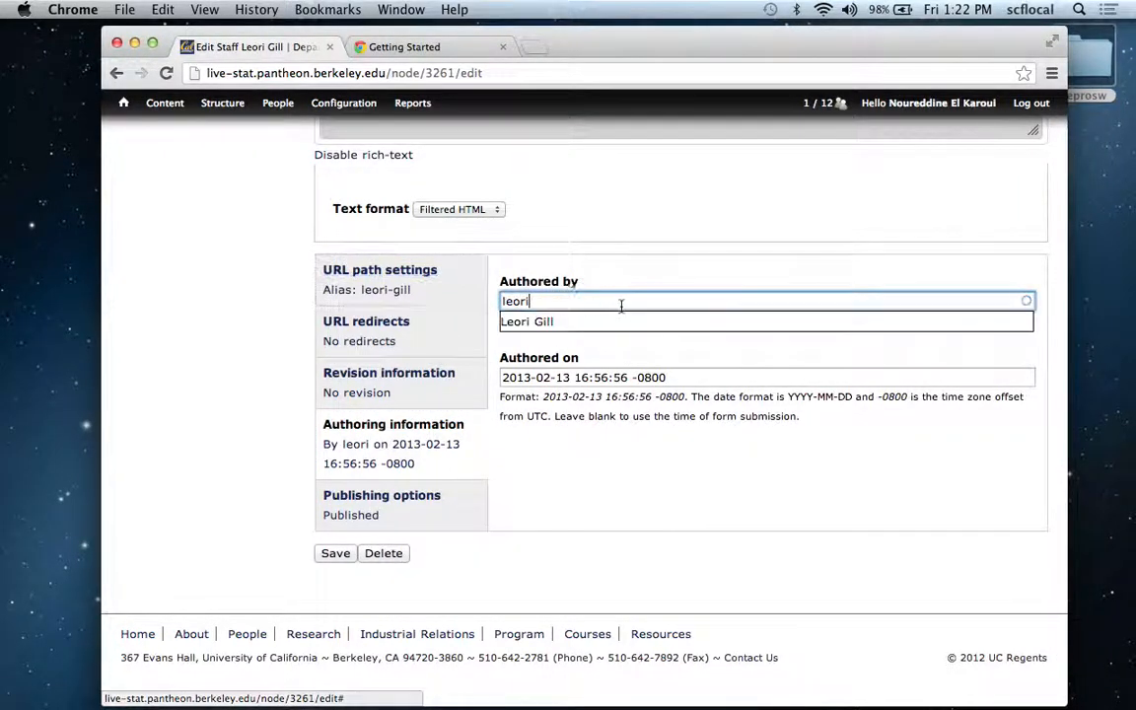
{"action": "left_click", "coordinate": [576, 321]}
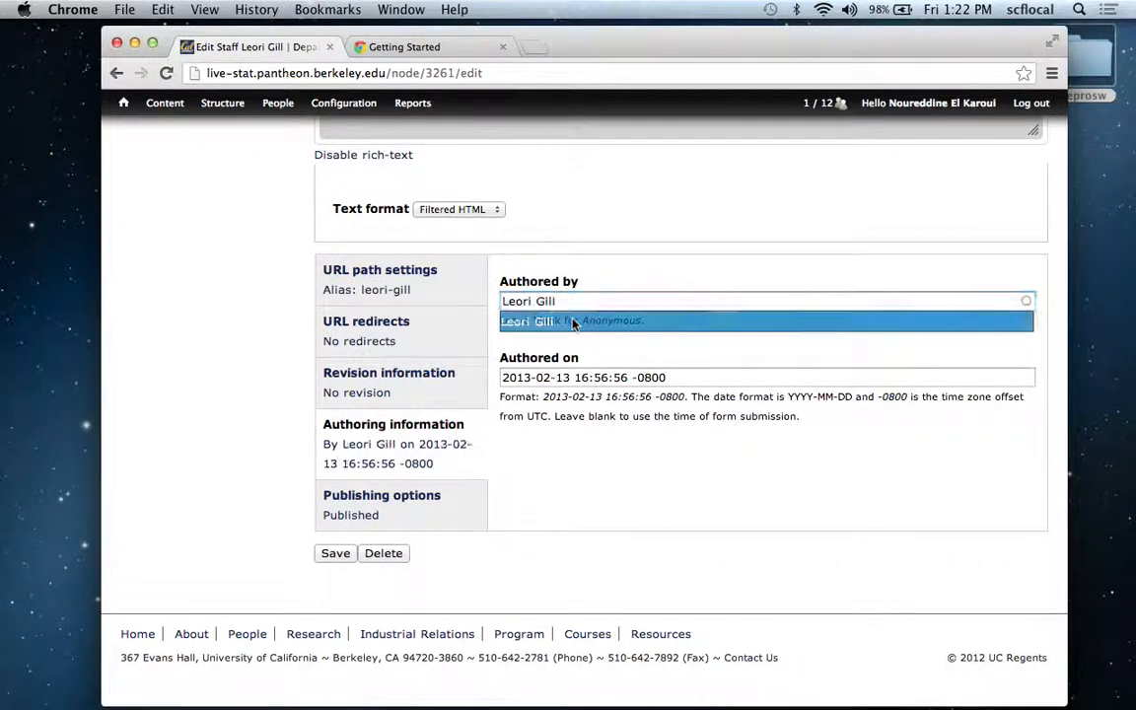
{"action": "left_click", "coordinate": [335, 552]}
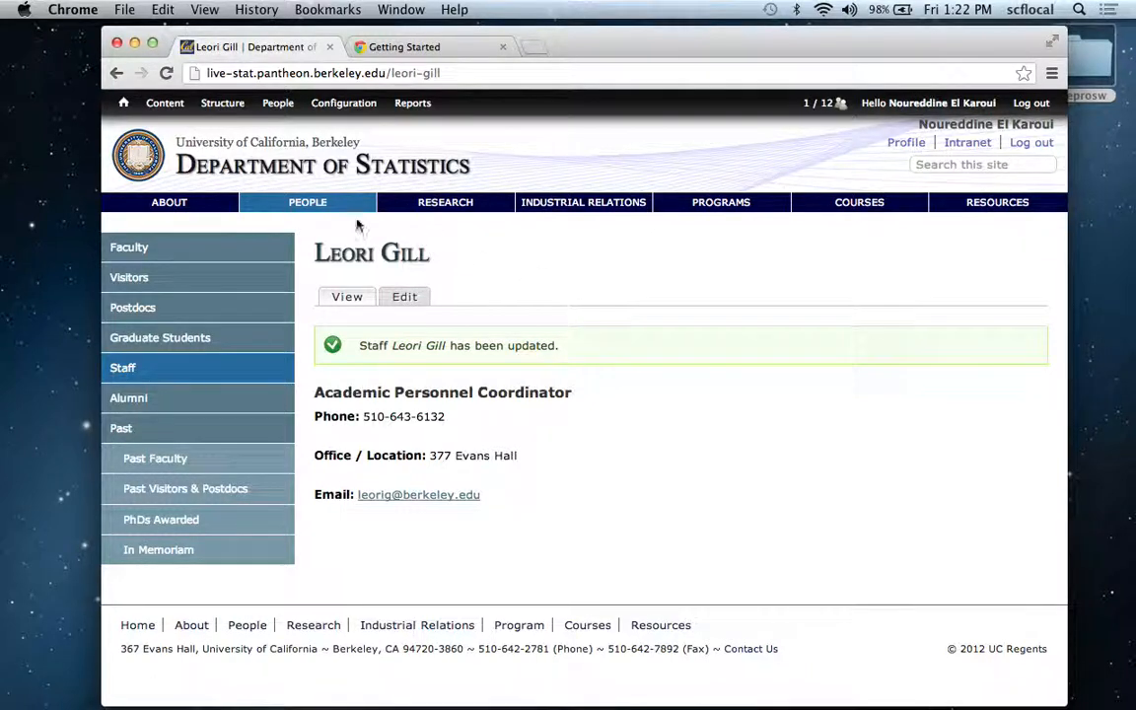
View the signed-in faculty member's own profile and go back to the Staff listing.
{"action": "mouse_move", "coordinate": [314, 209]}
{"action": "left_click", "coordinate": [916, 145]}
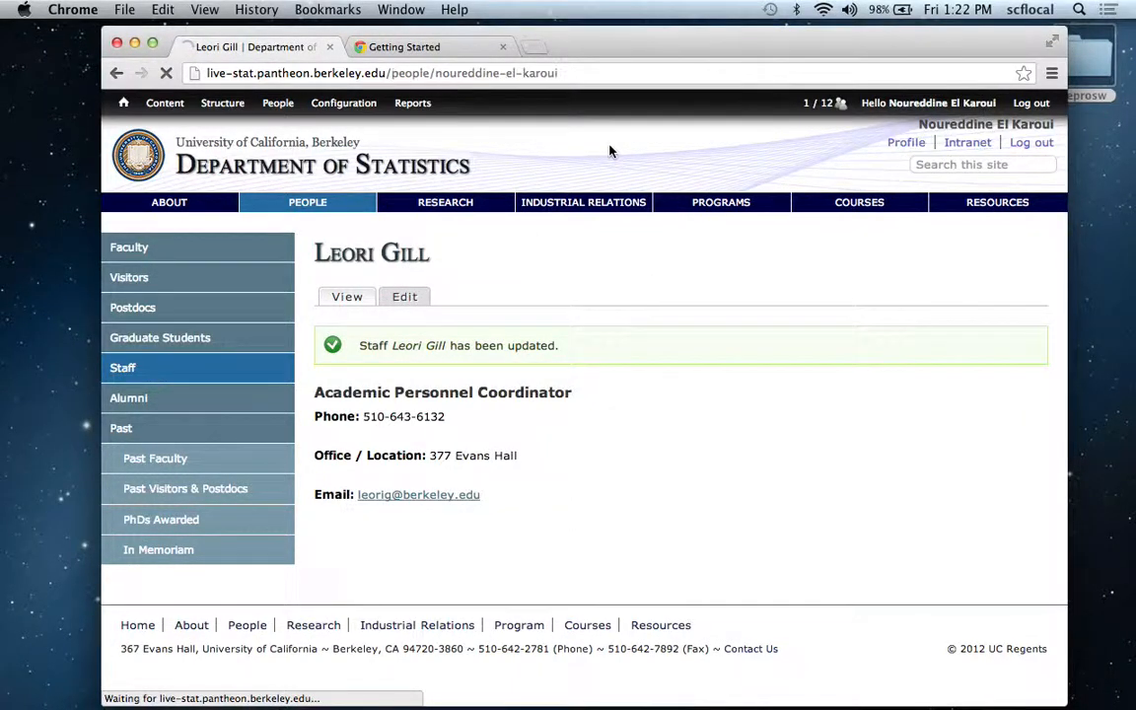
{"action": "scroll", "coordinate": [404, 254], "scroll_direction": "down", "scroll_amount": 4}
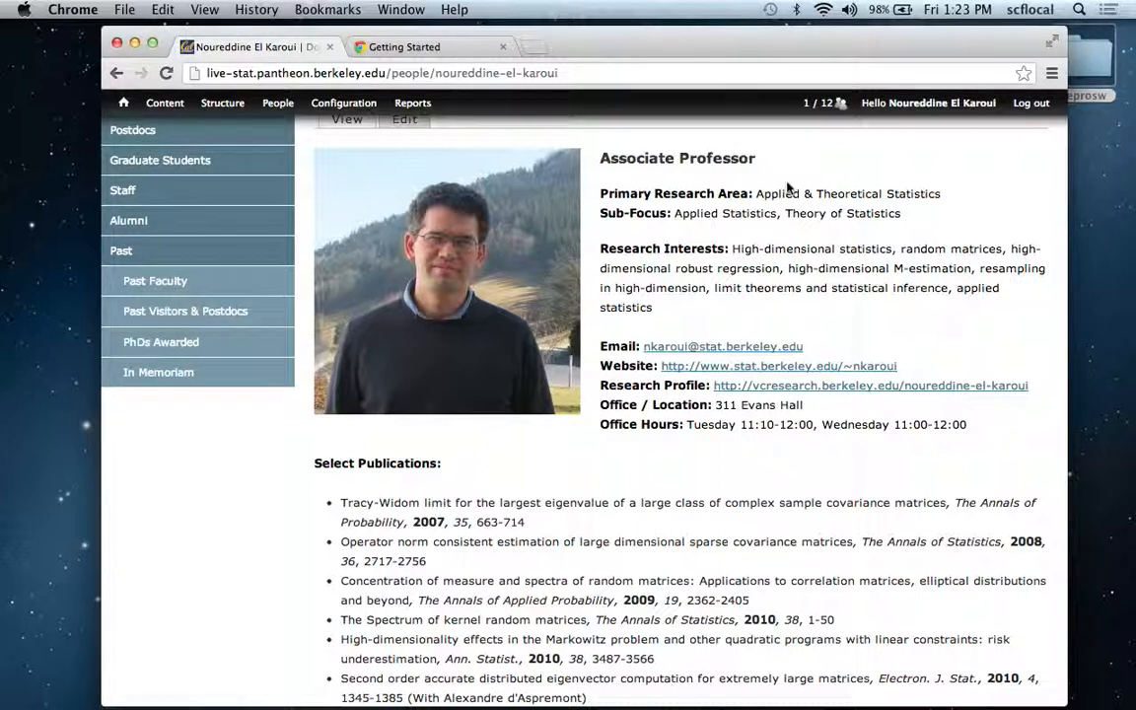
{"action": "left_click", "coordinate": [160, 191]}
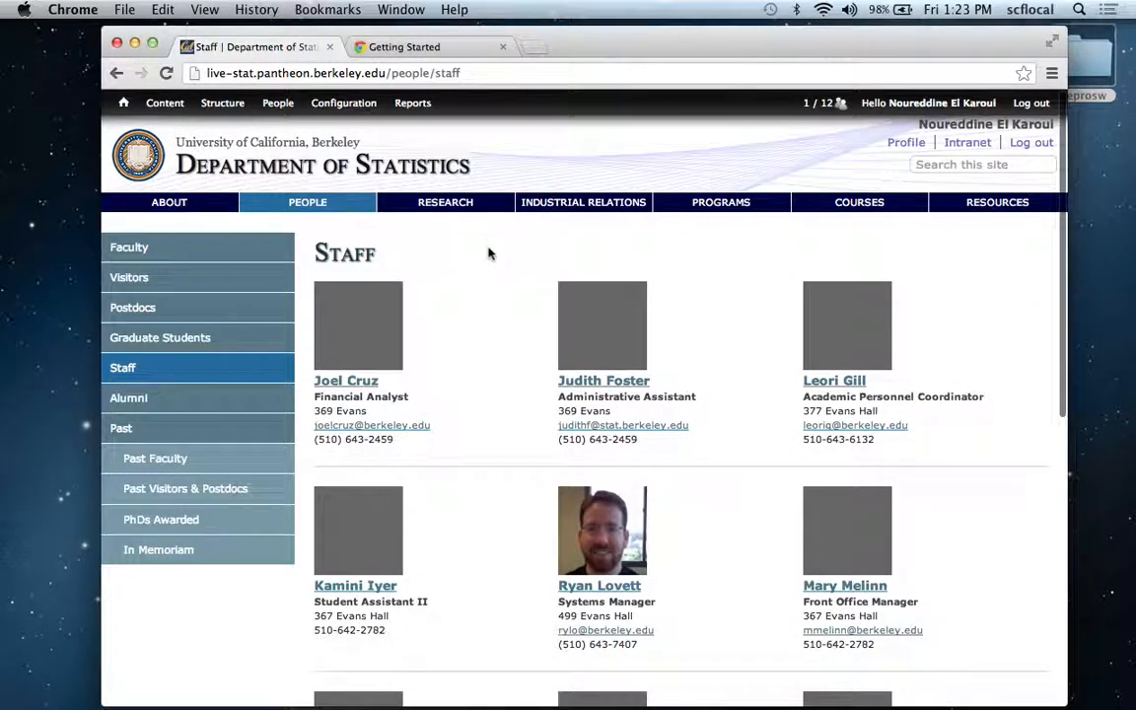
{"action": "scroll", "coordinate": [488, 253], "scroll_direction": "down", "scroll_amount": 3}
{"action": "left_click", "coordinate": [582, 375]}
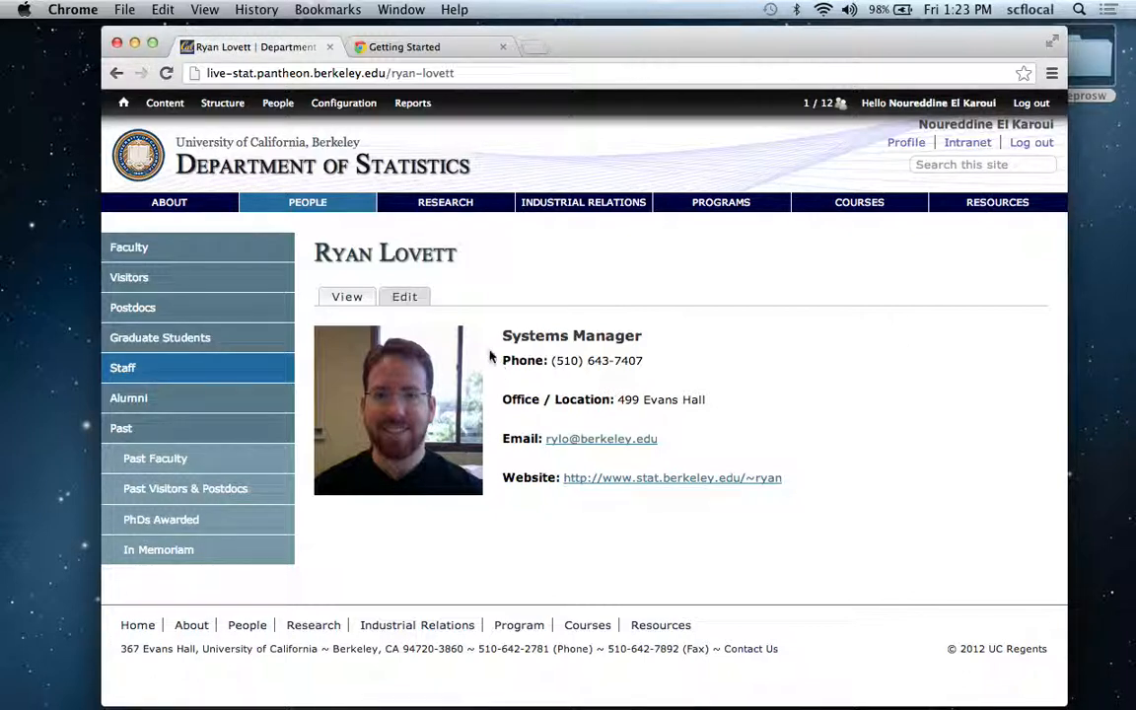
{"action": "mouse_move", "coordinate": [307, 209]}
{"action": "left_click", "coordinate": [301, 309]}
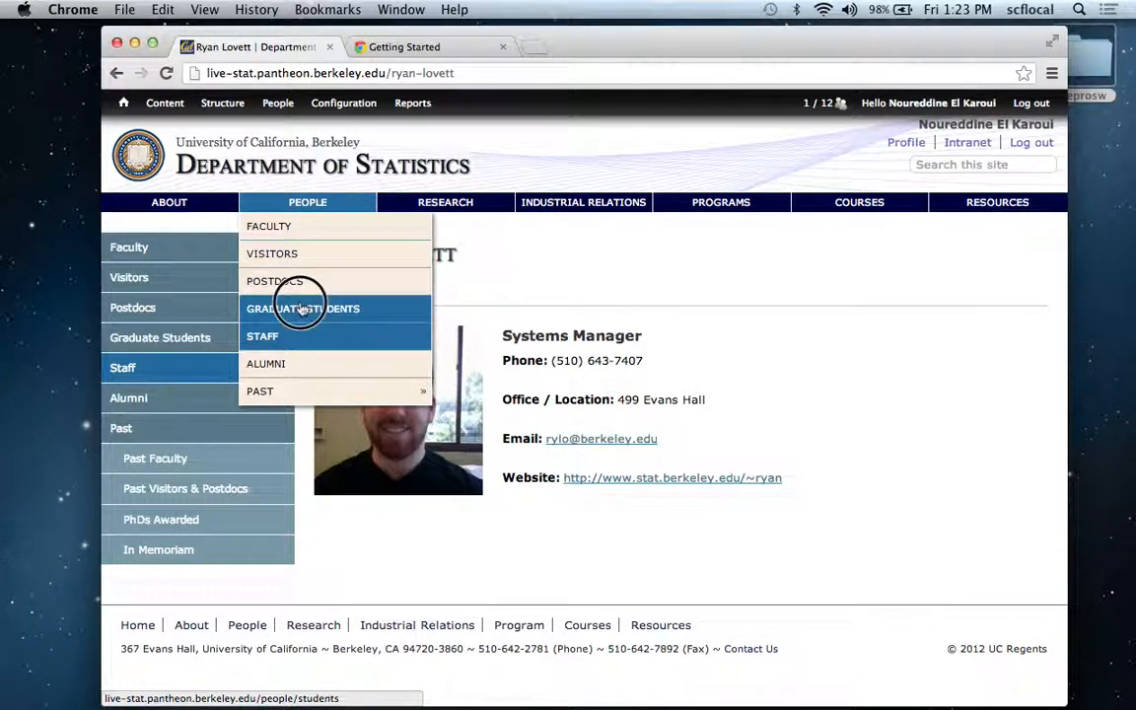
{"action": "scroll", "coordinate": [553, 293], "scroll_direction": "down", "scroll_amount": 1}
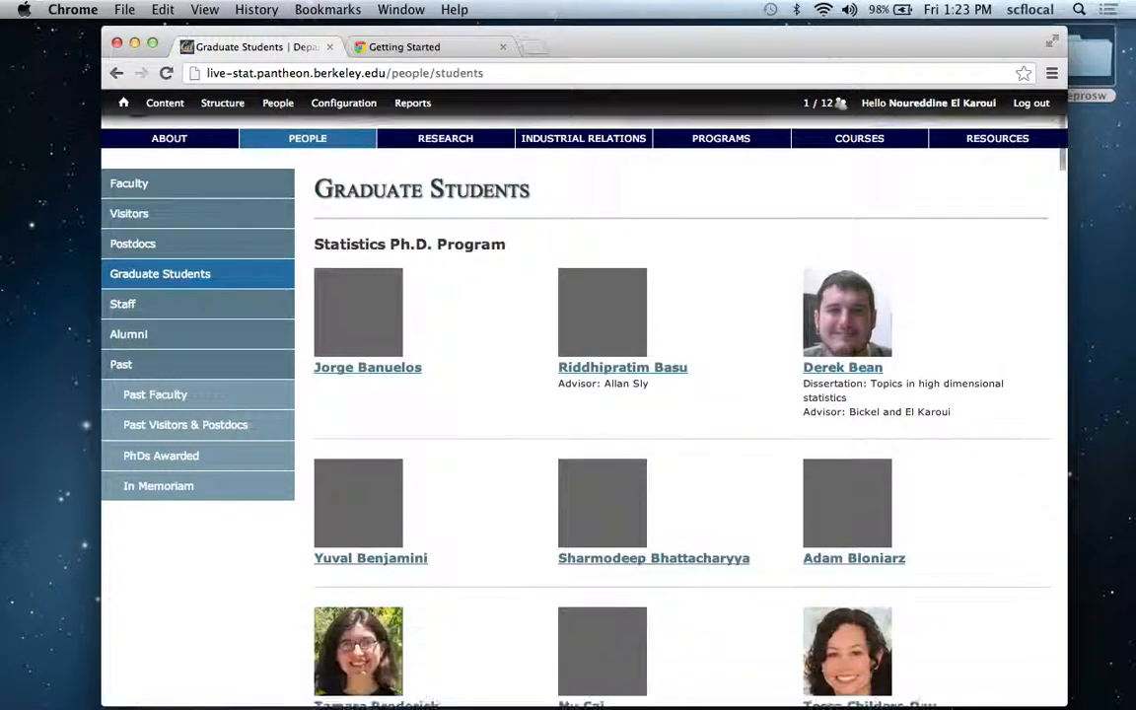
{"action": "scroll", "coordinate": [835, 245], "scroll_direction": "down", "scroll_amount": 1}
{"action": "left_click", "coordinate": [835, 246]}
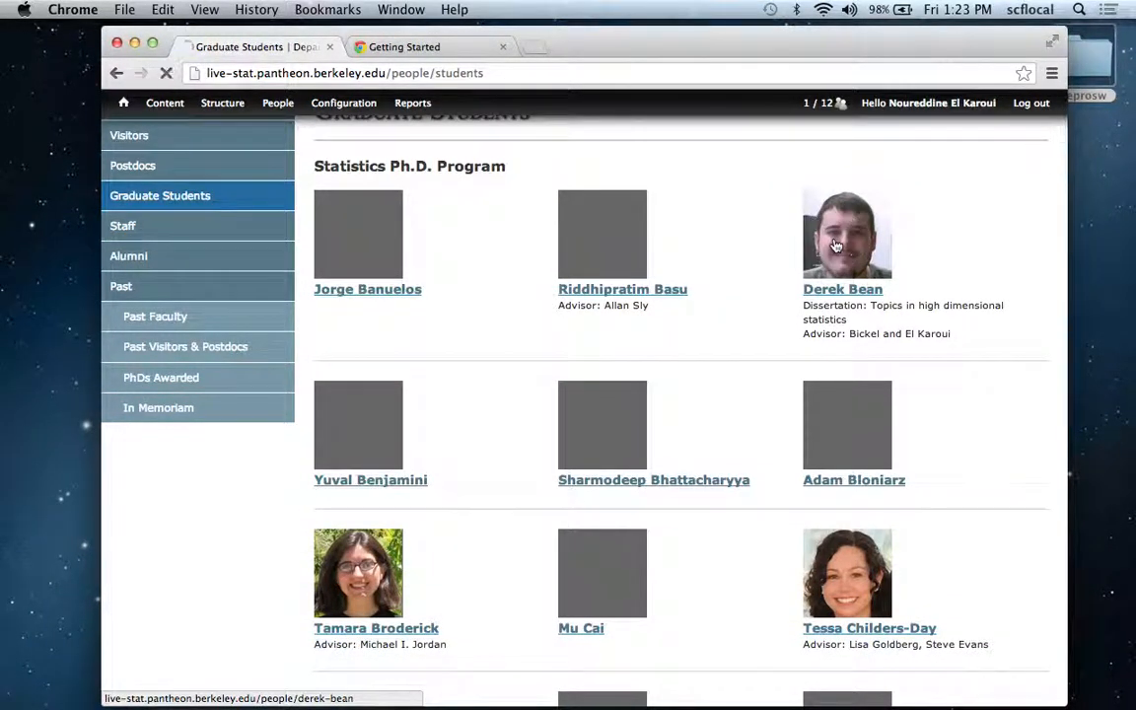
{"action": "scroll", "coordinate": [700, 263], "scroll_direction": "down", "scroll_amount": 4}
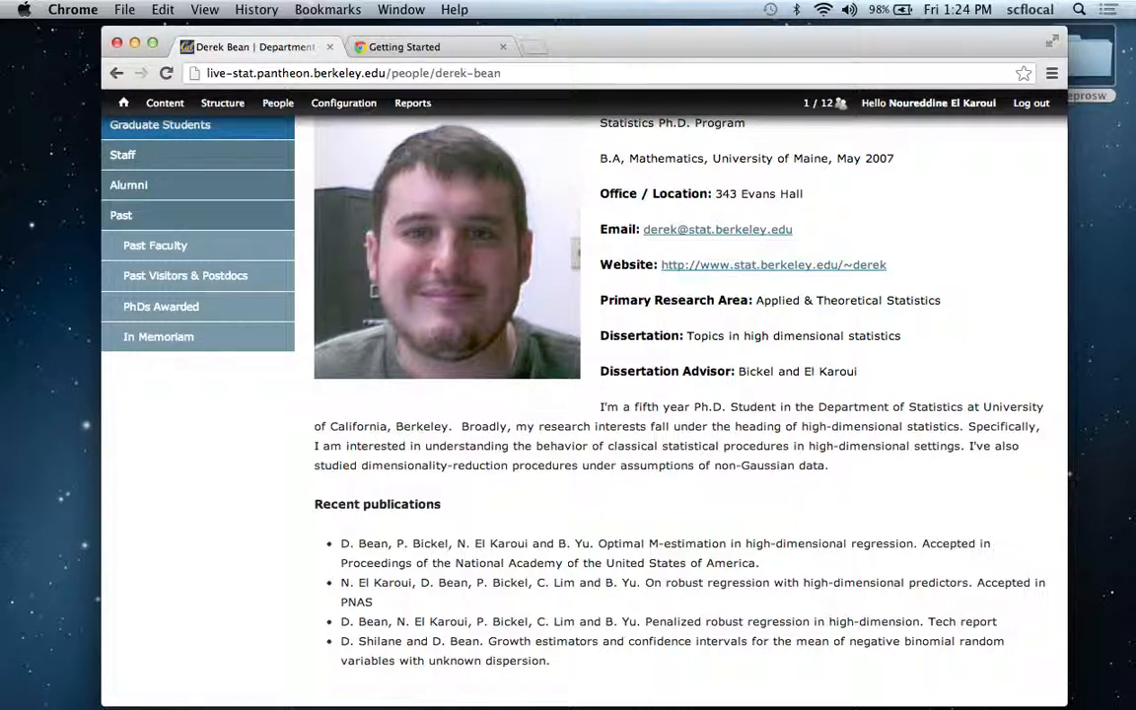
{"action": "scroll", "coordinate": [911, 224], "scroll_direction": "up", "scroll_amount": 4}
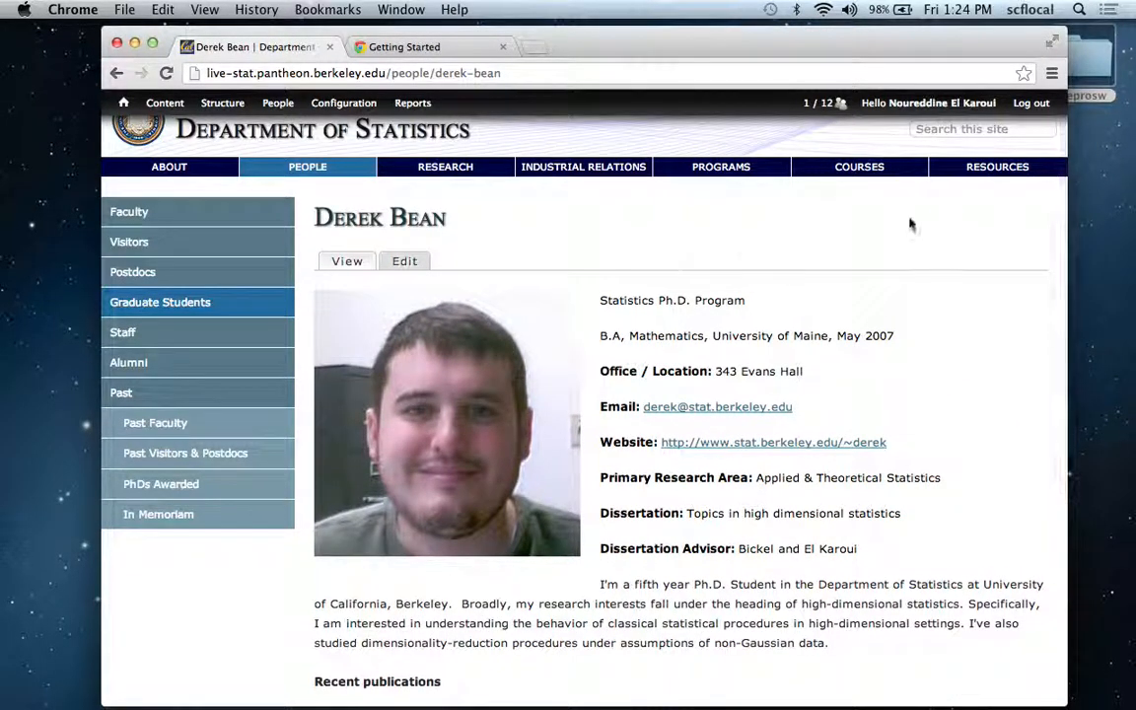
{"action": "scroll", "coordinate": [951, 187], "scroll_direction": "up", "scroll_amount": 1}
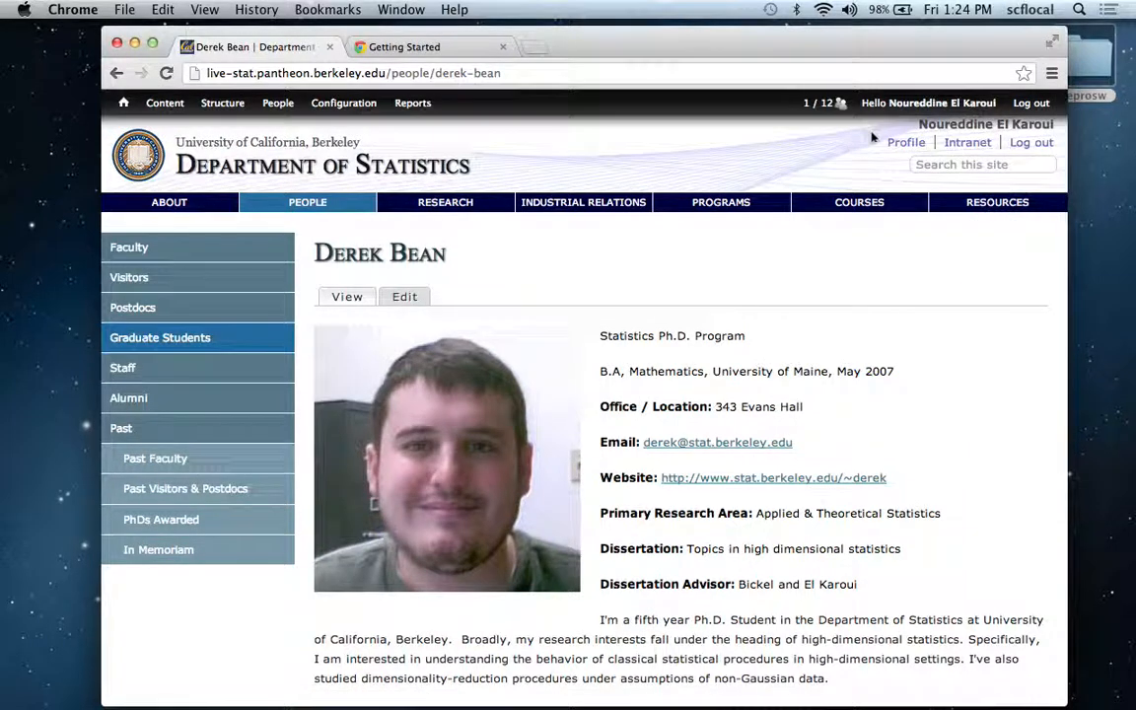
Open the signed-in faculty member's own profile for editing and bring up its Administrative section.
{"action": "left_click", "coordinate": [903, 142]}
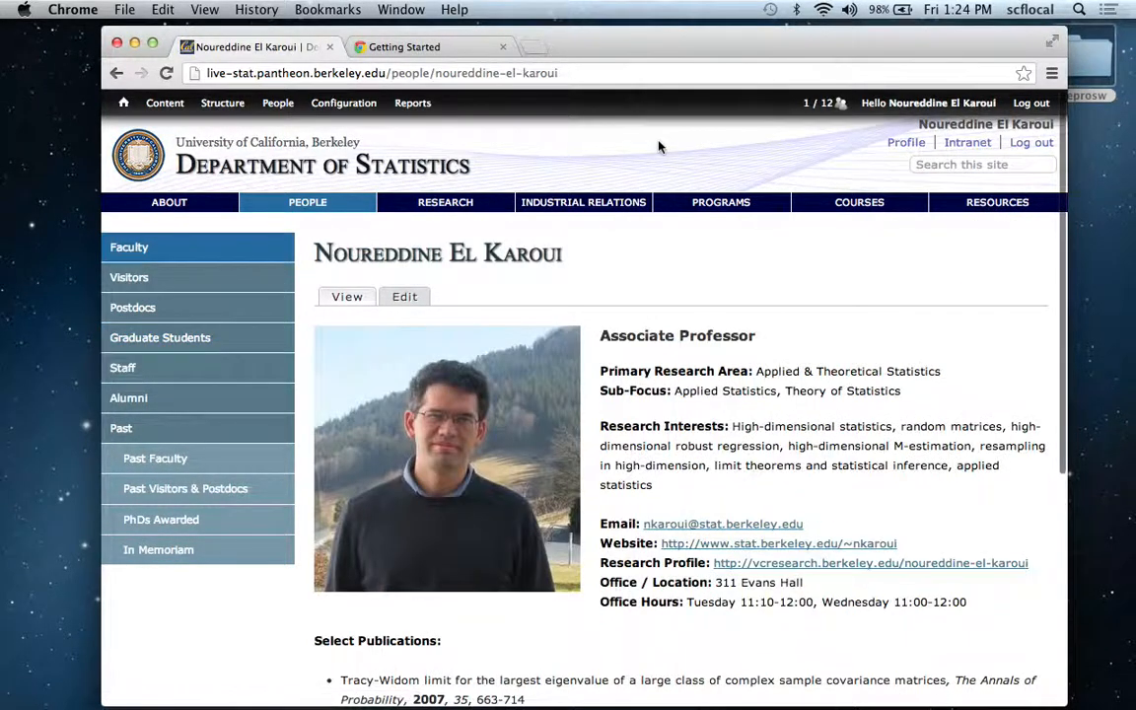
{"action": "left_click", "coordinate": [405, 298]}
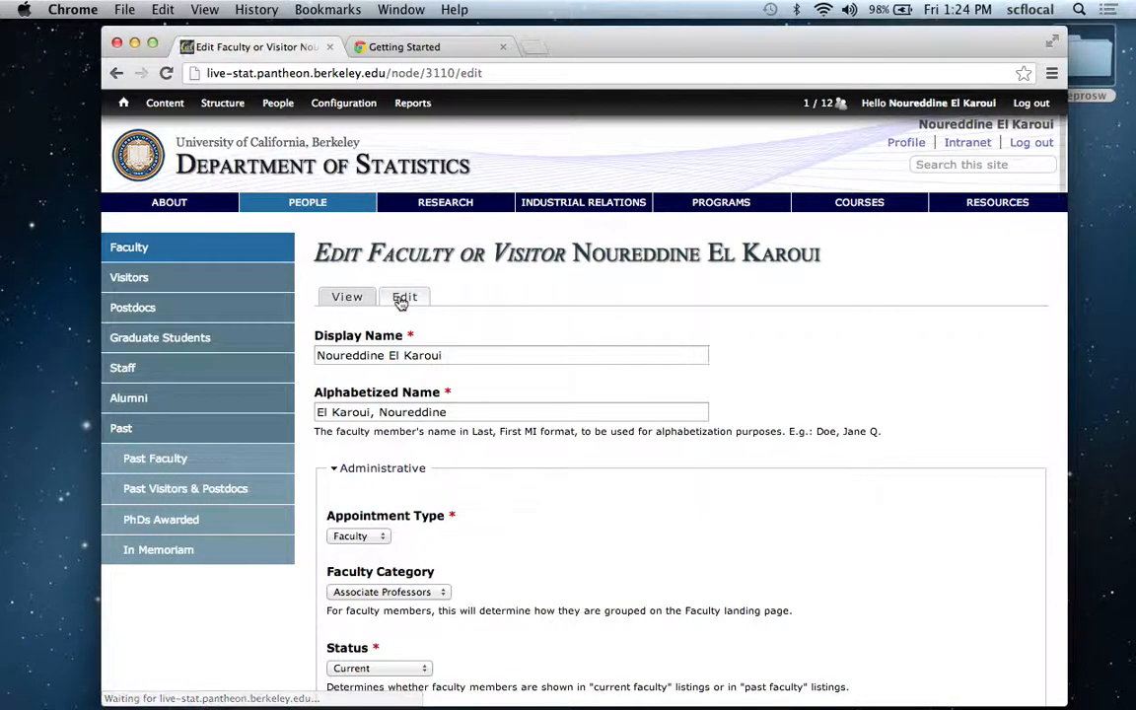
{"action": "scroll", "coordinate": [623, 322], "scroll_direction": "down", "scroll_amount": 1}
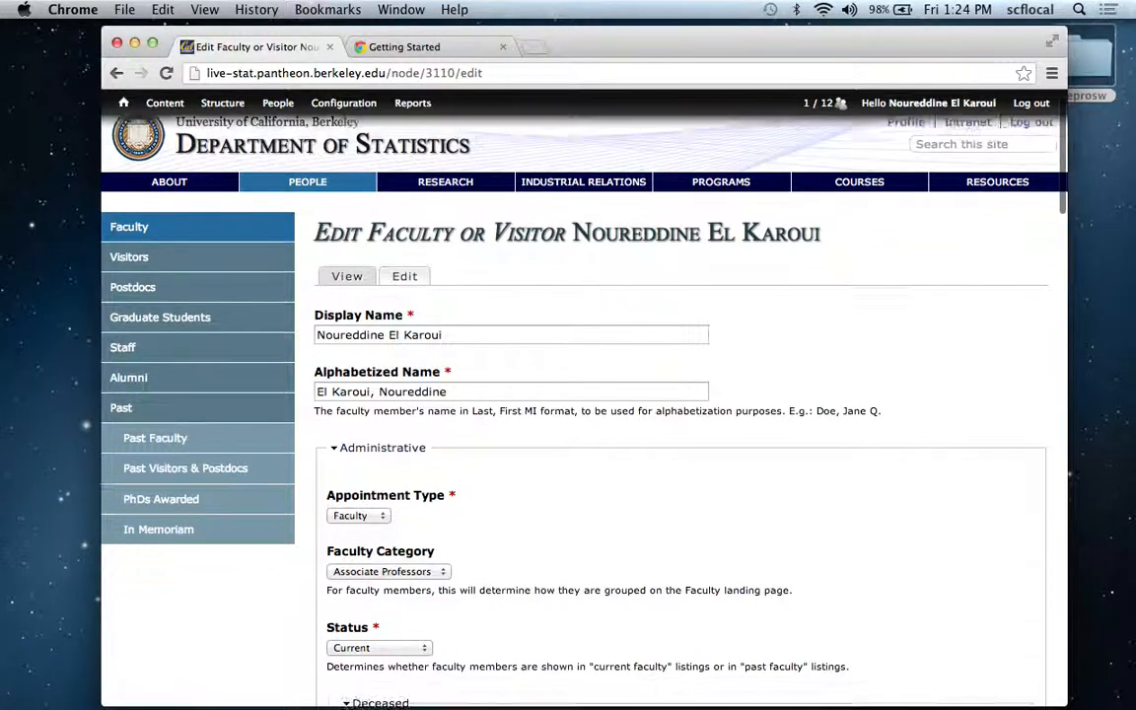
{"action": "scroll", "coordinate": [623, 394], "scroll_direction": "down", "scroll_amount": 5}
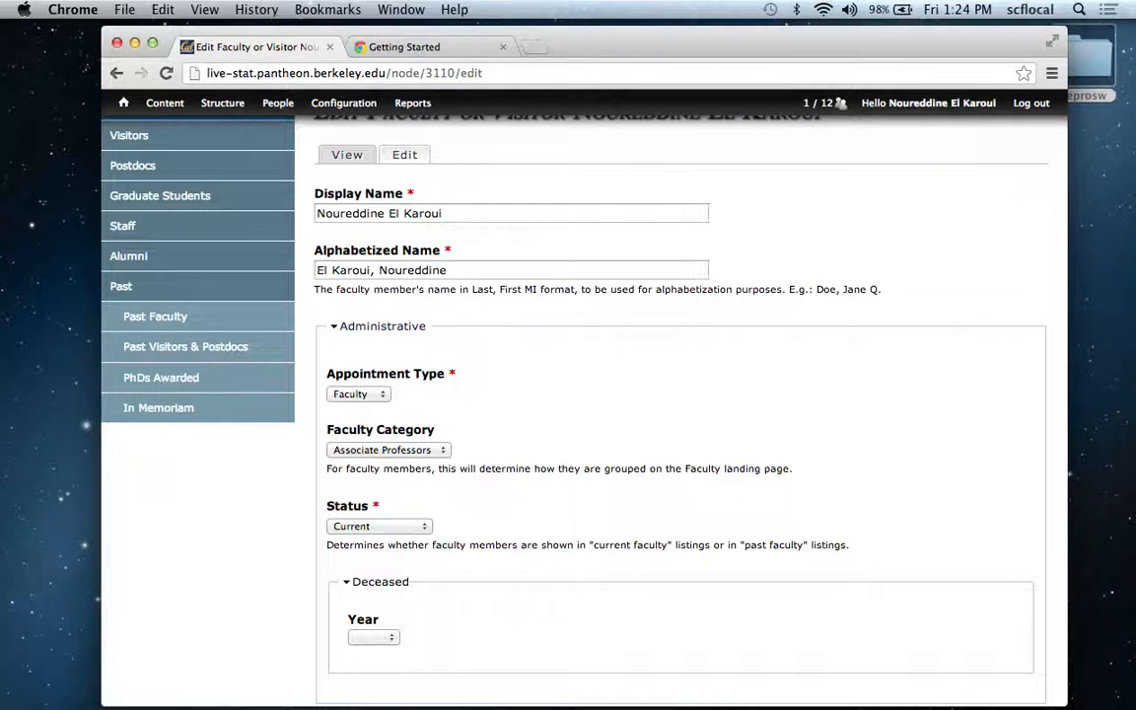
{"action": "scroll", "coordinate": [458, 288], "scroll_direction": "down", "scroll_amount": 2}
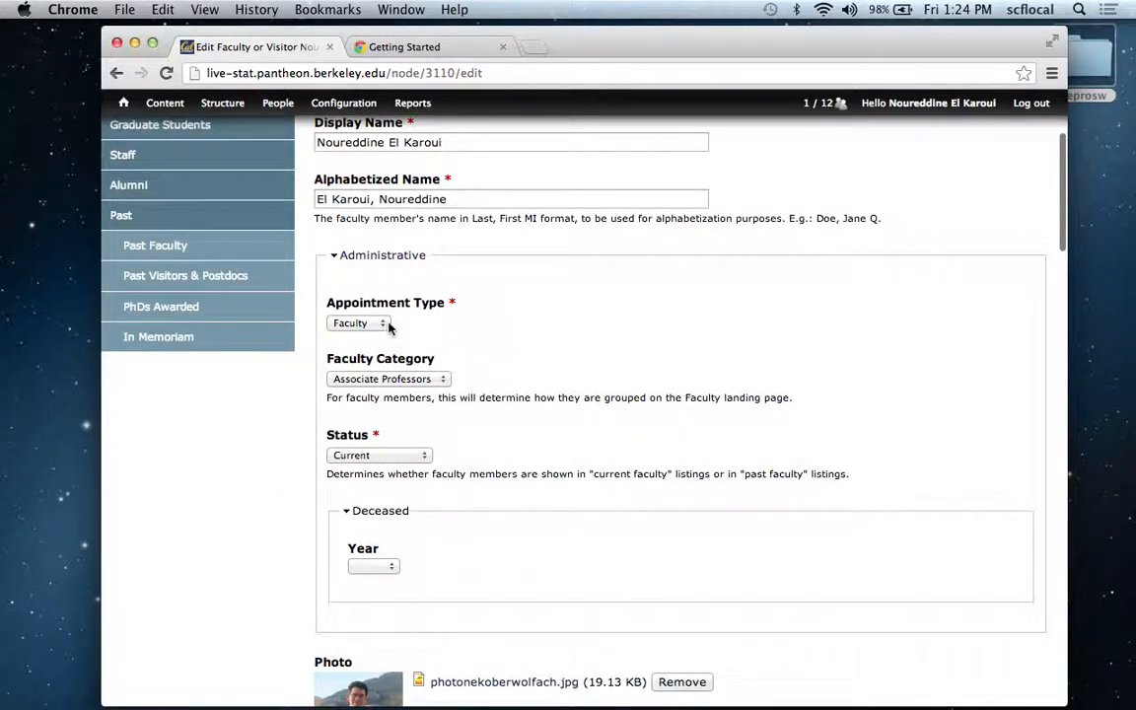
Review the available choices for Appointment Type, Faculty Category and Status in the Administrative section, leaving the selections as they are.
{"action": "left_click", "coordinate": [382, 326]}
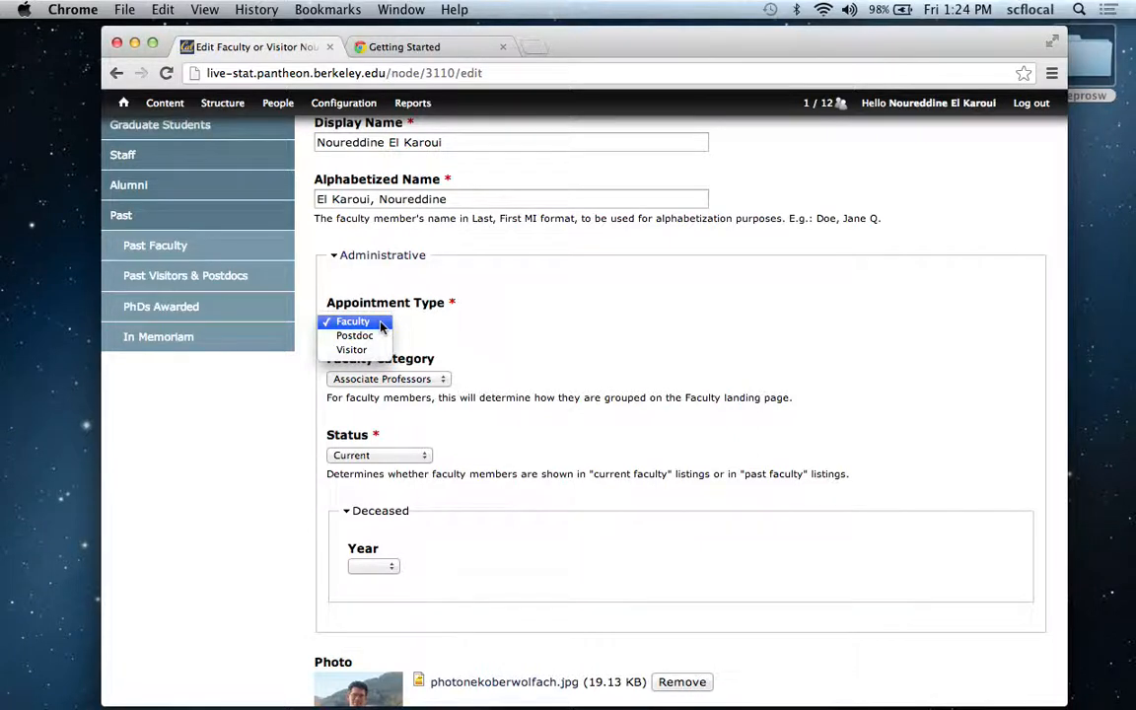
{"action": "left_click", "coordinate": [434, 316]}
{"action": "left_click", "coordinate": [443, 381]}
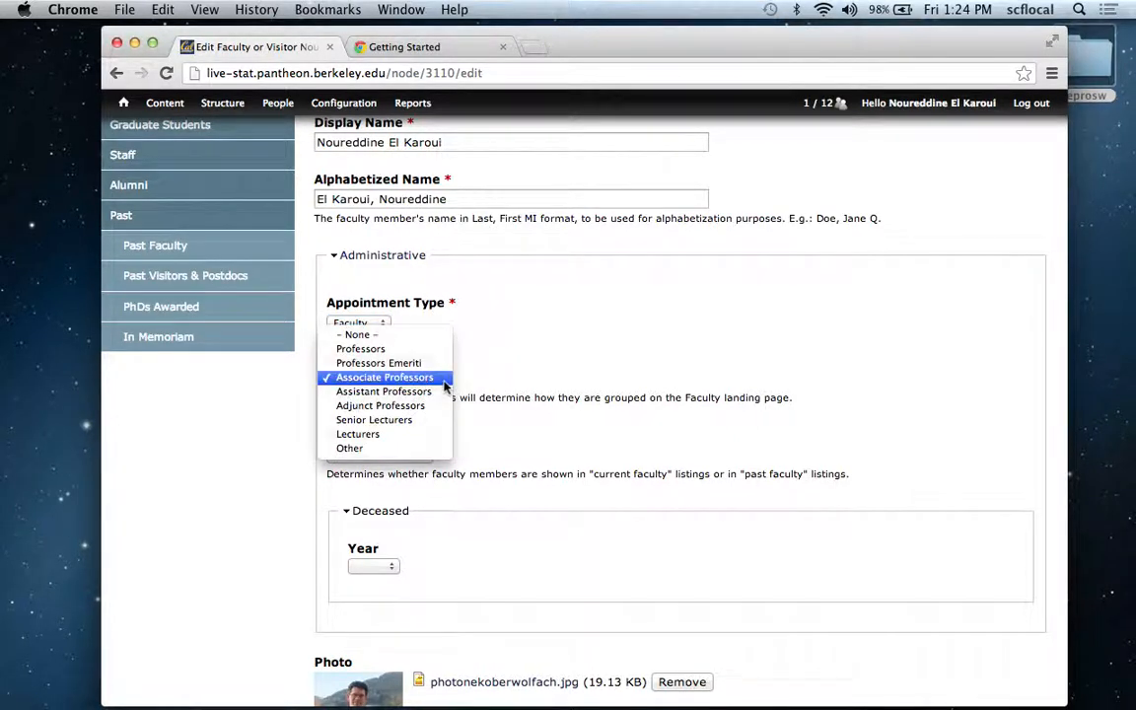
{"action": "left_click", "coordinate": [530, 381]}
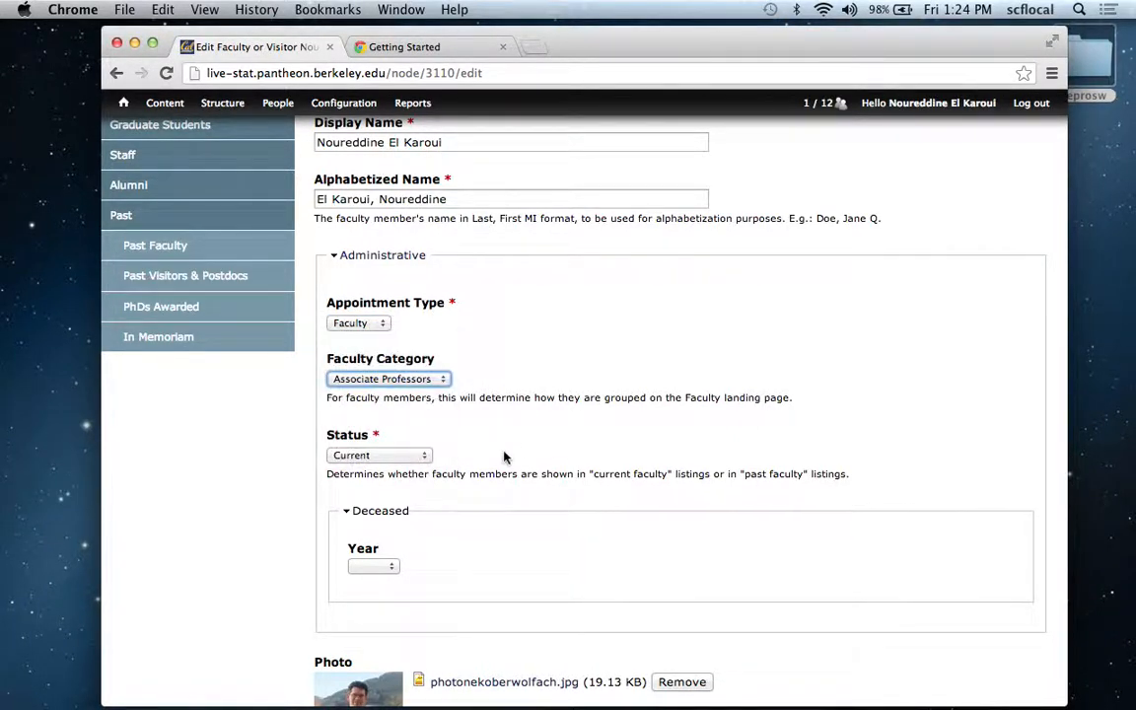
{"action": "left_click", "coordinate": [414, 454]}
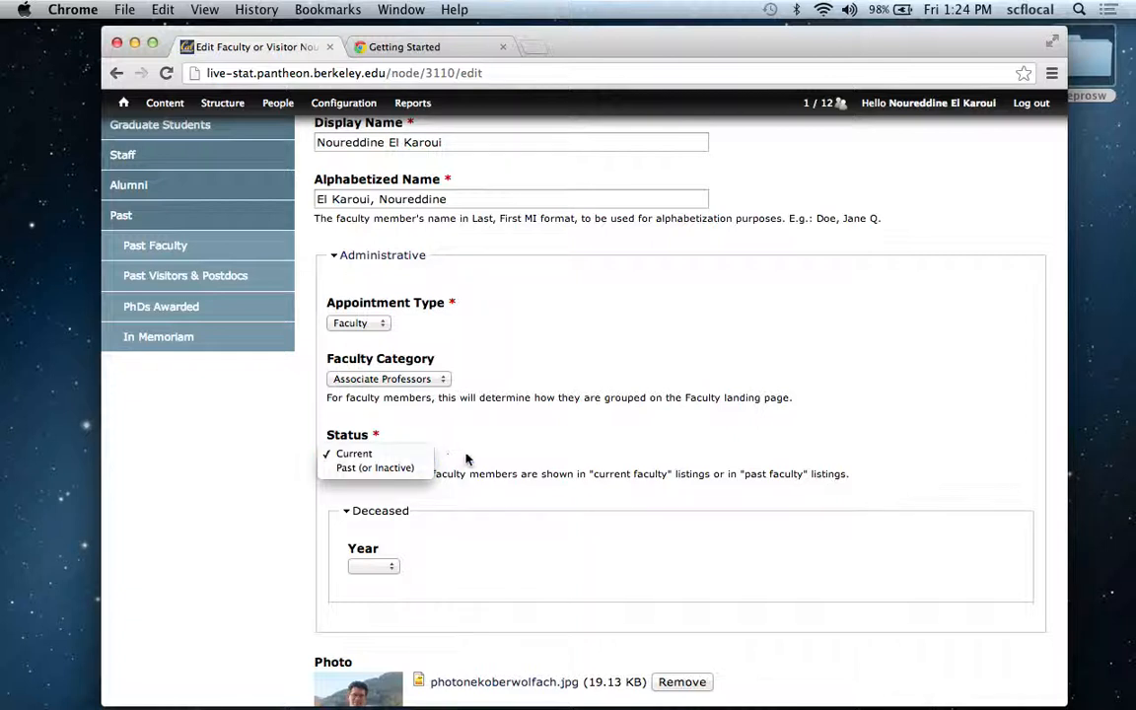
{"action": "left_click", "coordinate": [468, 459]}
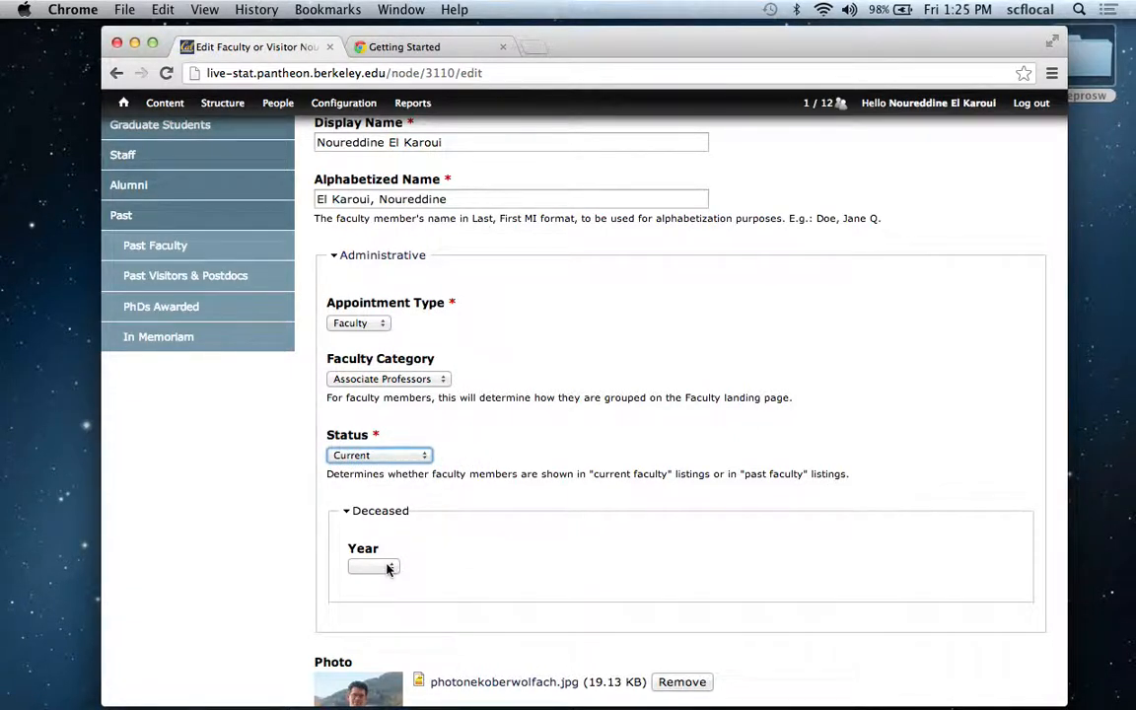
{"action": "left_click", "coordinate": [604, 292]}
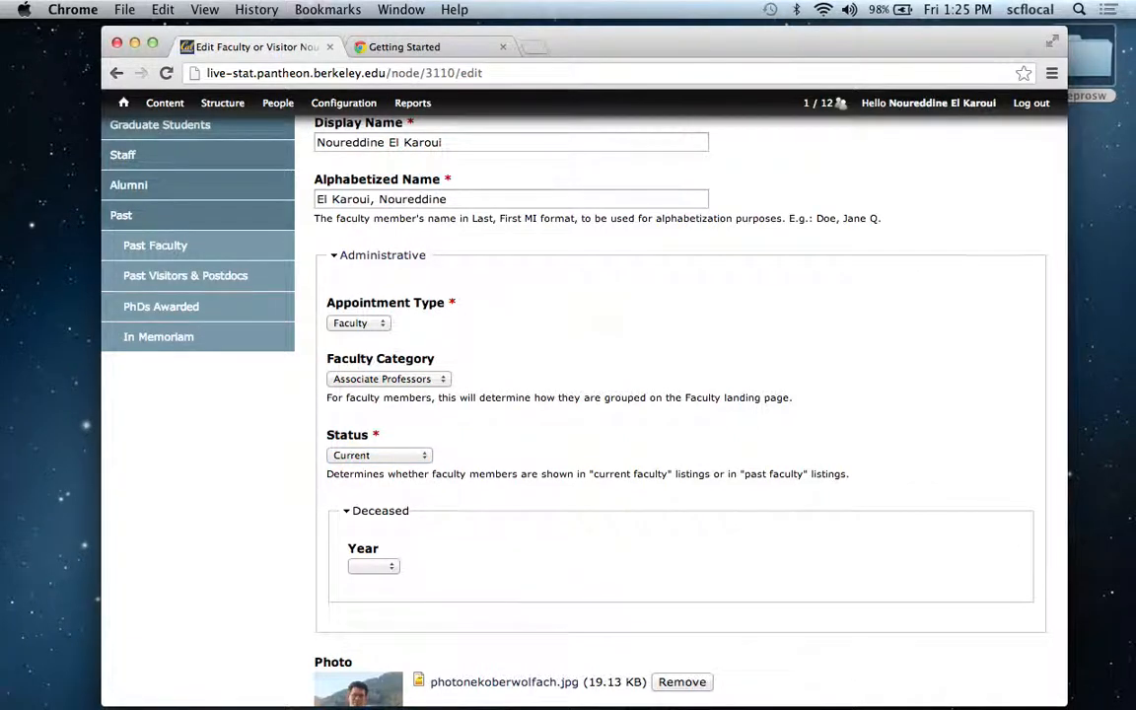
Examine the profile form's Display Name, Photo, Faculty/Visitor Title and Faculty Sponsor fields.
{"action": "key", "text": "Up"}
{"action": "left_click", "coordinate": [482, 180]}
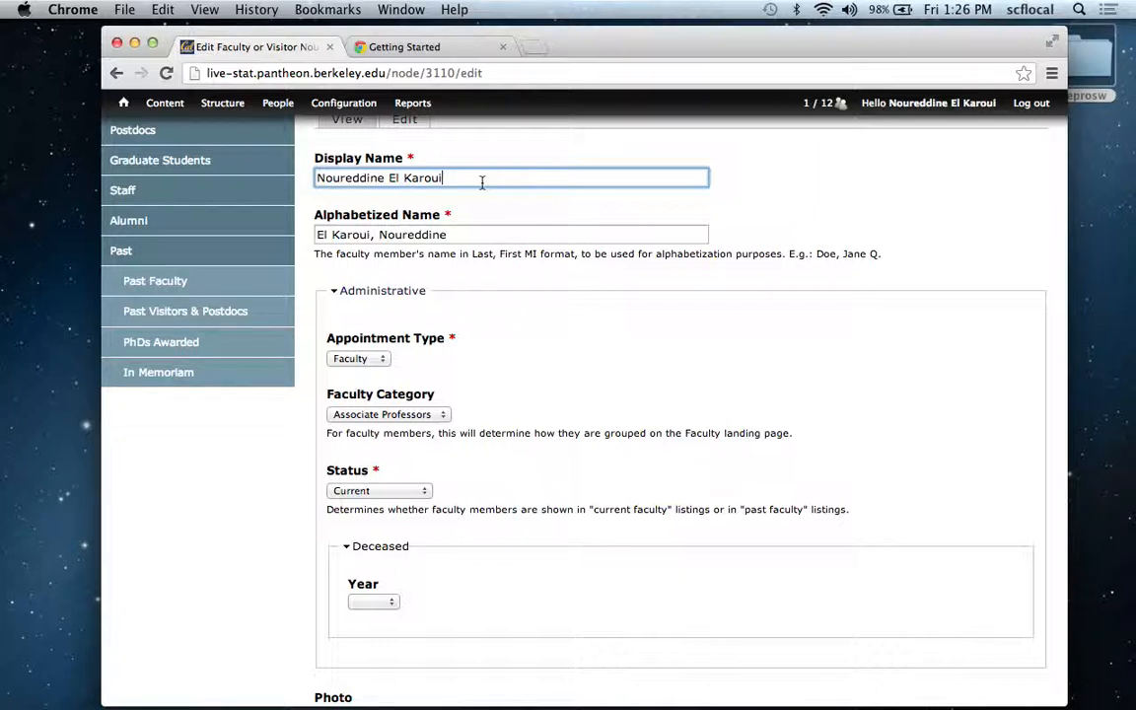
{"action": "scroll", "coordinate": [900, 355], "scroll_direction": "down", "scroll_amount": 8}
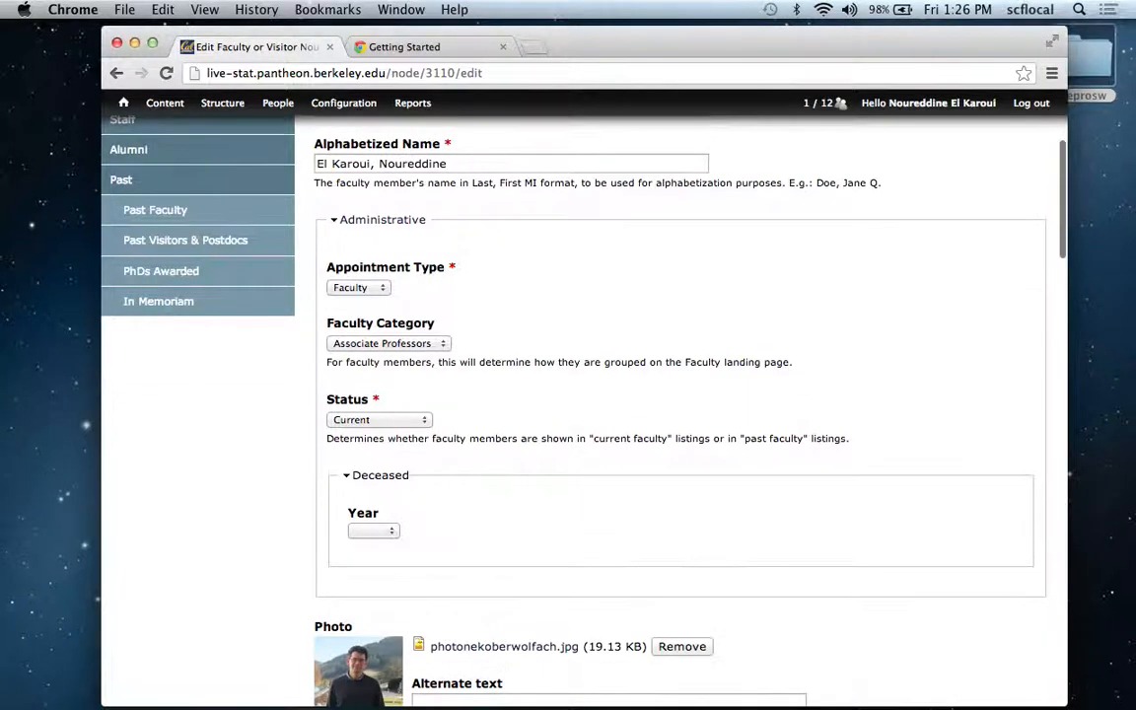
{"action": "scroll", "coordinate": [839, 105], "scroll_direction": "down", "scroll_amount": 3}
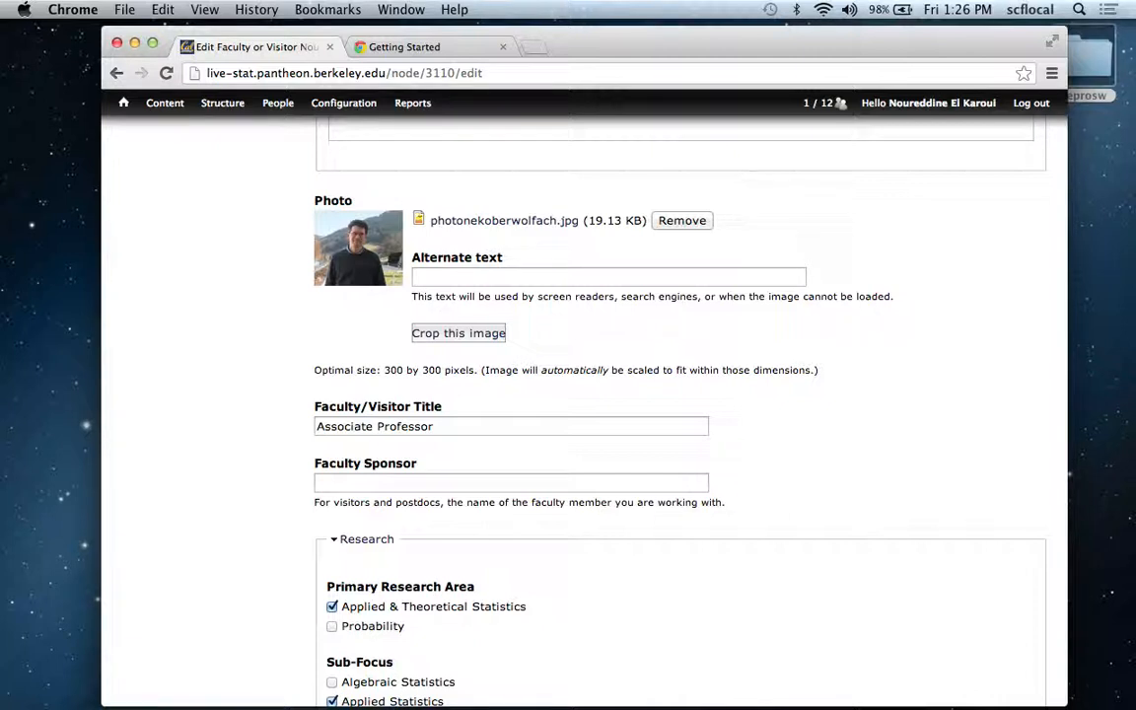
{"action": "scroll", "coordinate": [621, 373], "scroll_direction": "up", "scroll_amount": 1}
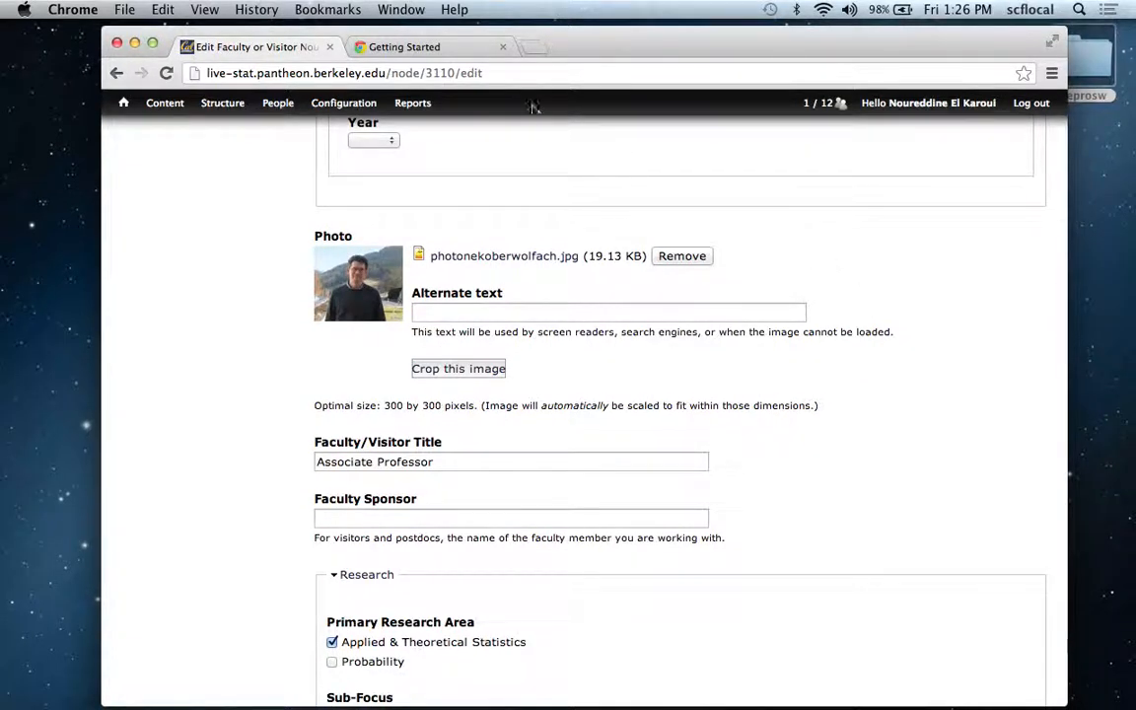
Load the department site's home page, live-stat.pantheon.berkeley.edu, in the browser tab that shows Getting Started.
{"action": "left_click", "coordinate": [452, 47]}
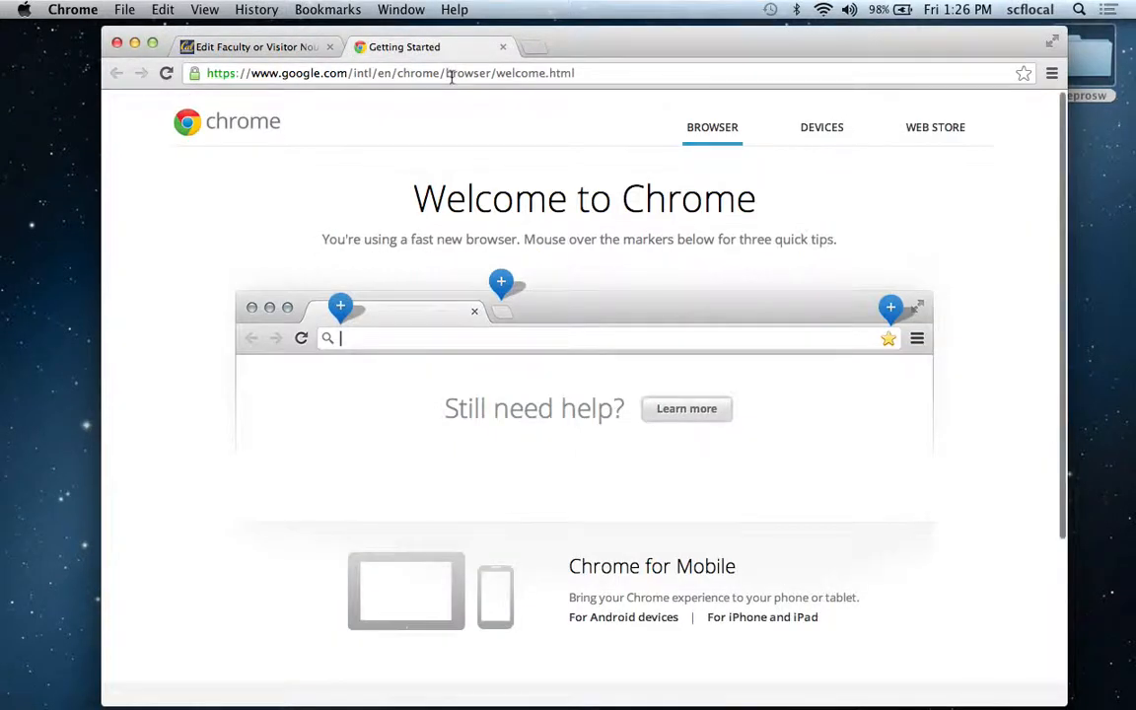
{"action": "left_click", "coordinate": [453, 71]}
{"action": "type", "text": "live-stat.pantheon.berkeley.edu"}
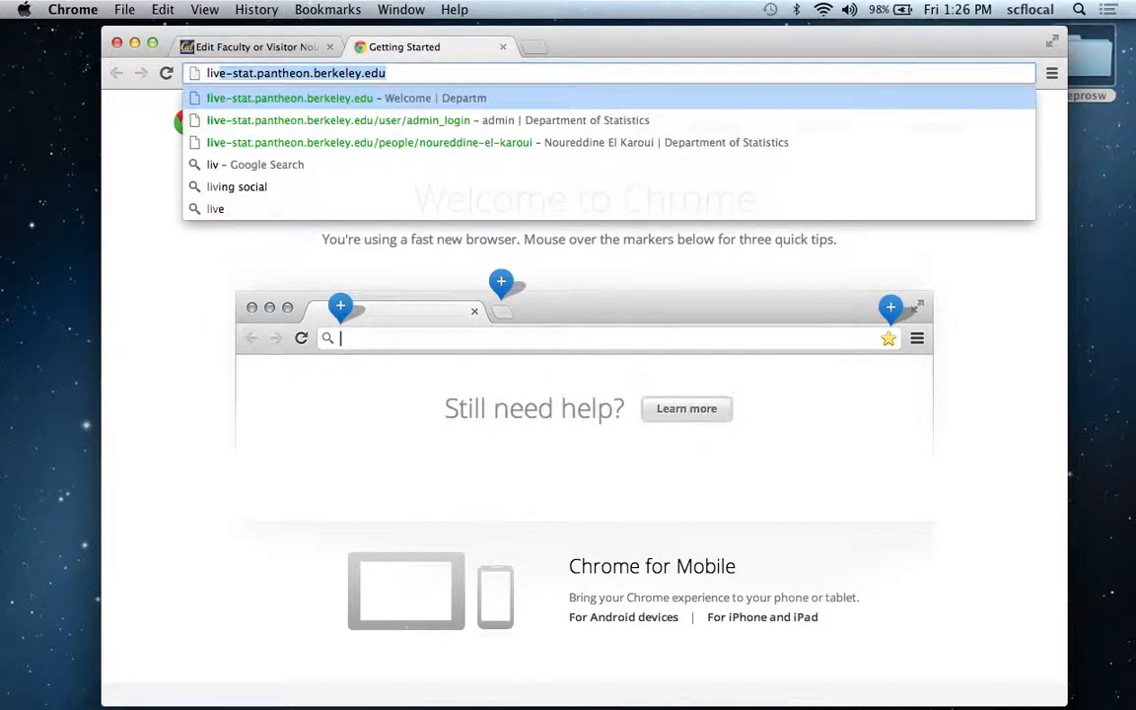
{"action": "key", "text": "Return"}
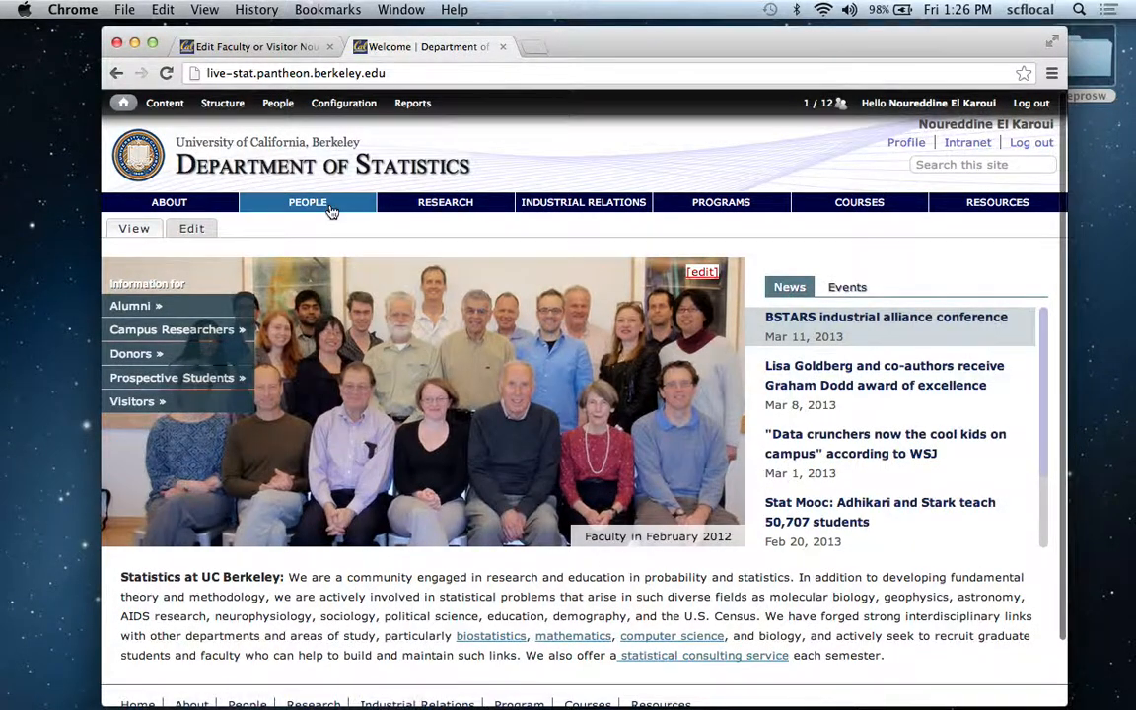
Find the signed-in faculty member in the Faculty listing and view how the photo and title display on the full profile.
{"action": "mouse_move", "coordinate": [331, 212]}
{"action": "left_click", "coordinate": [319, 236]}
{"action": "scroll", "coordinate": [320, 236], "scroll_direction": "down", "scroll_amount": 8}
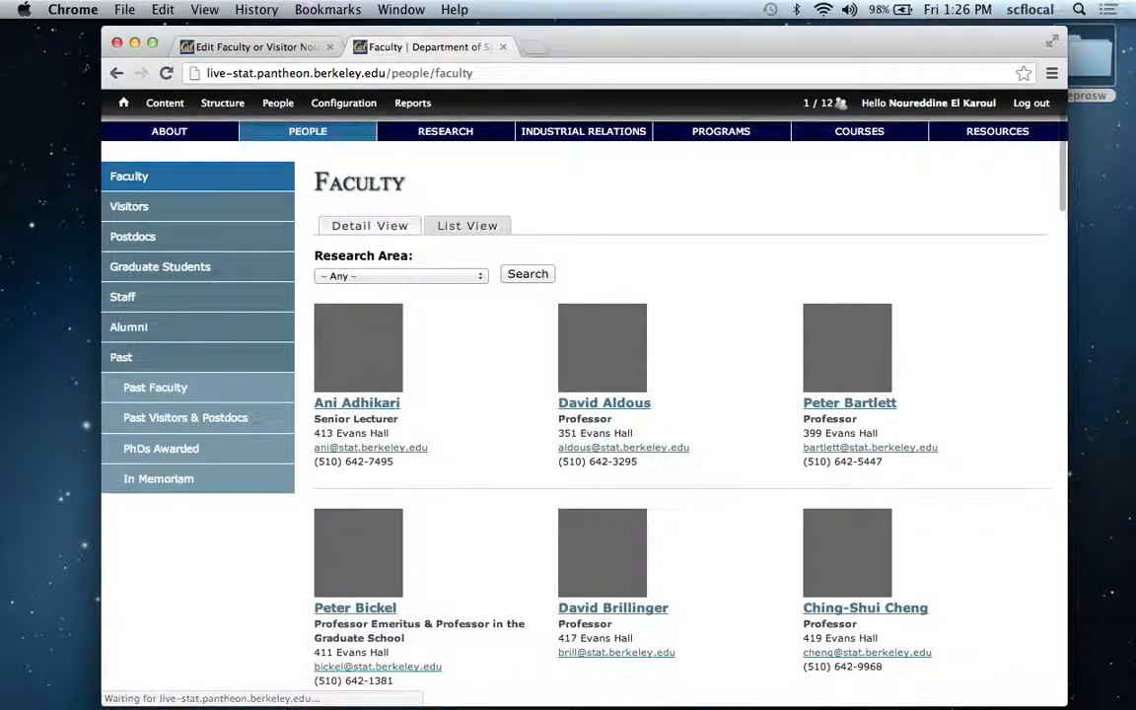
{"action": "scroll", "coordinate": [599, 359], "scroll_direction": "down", "scroll_amount": 1}
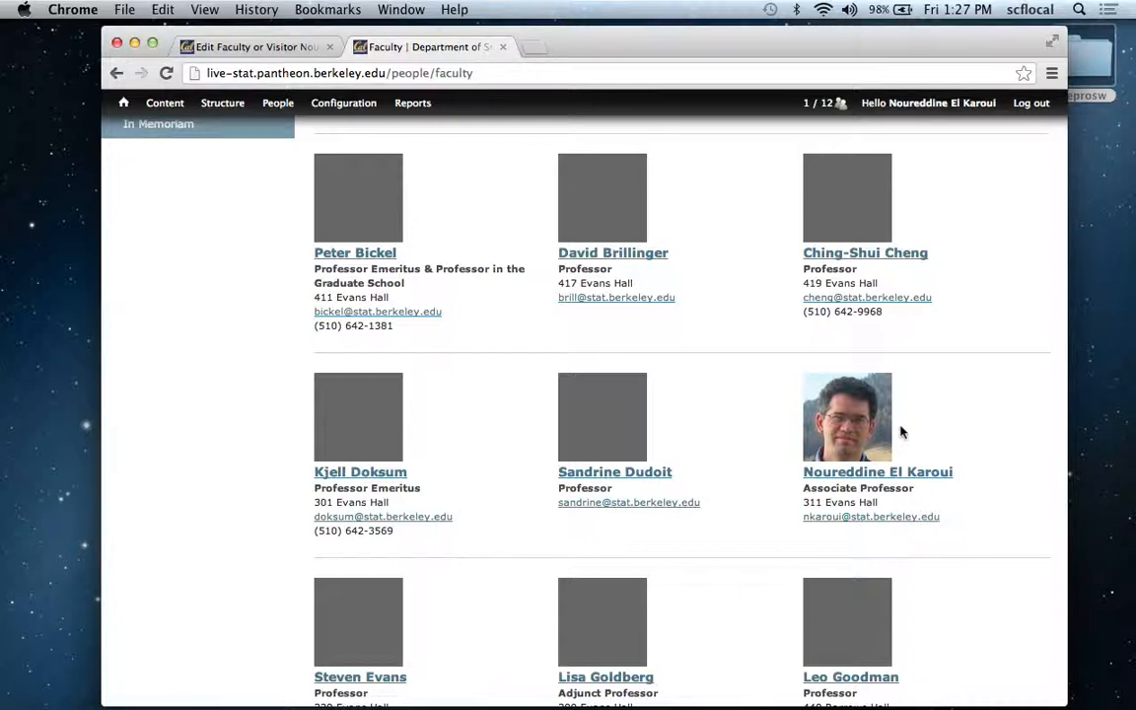
{"action": "left_click", "coordinate": [884, 452]}
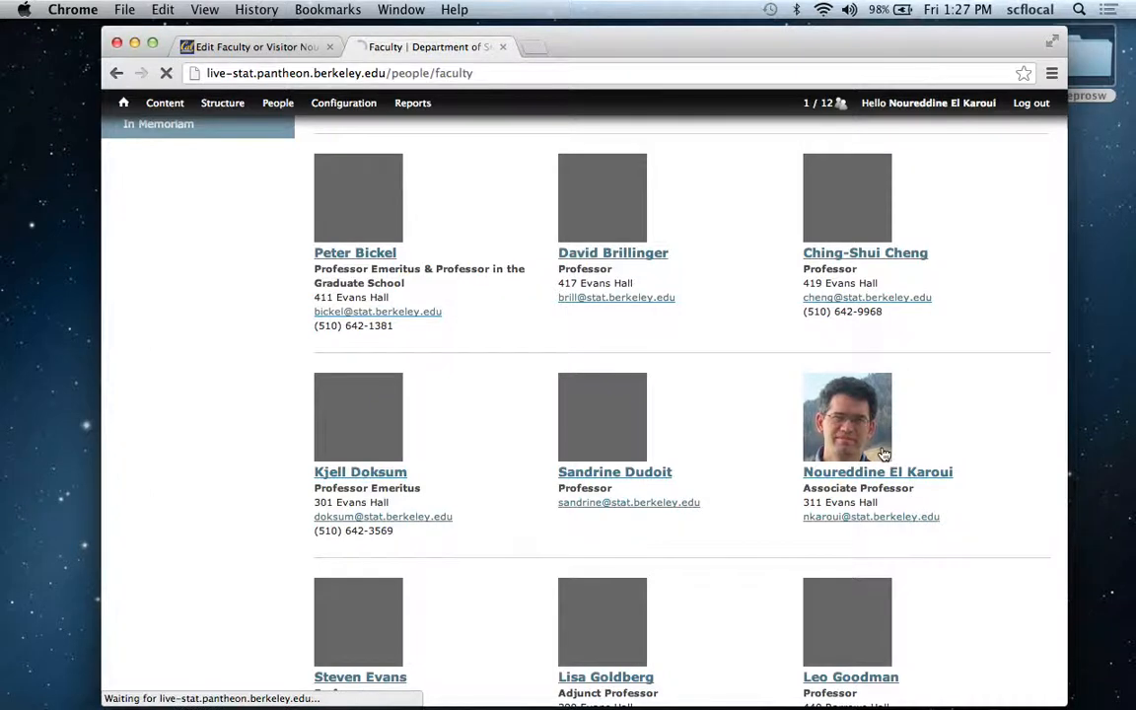
{"action": "scroll", "coordinate": [884, 451], "scroll_direction": "down", "scroll_amount": 4}
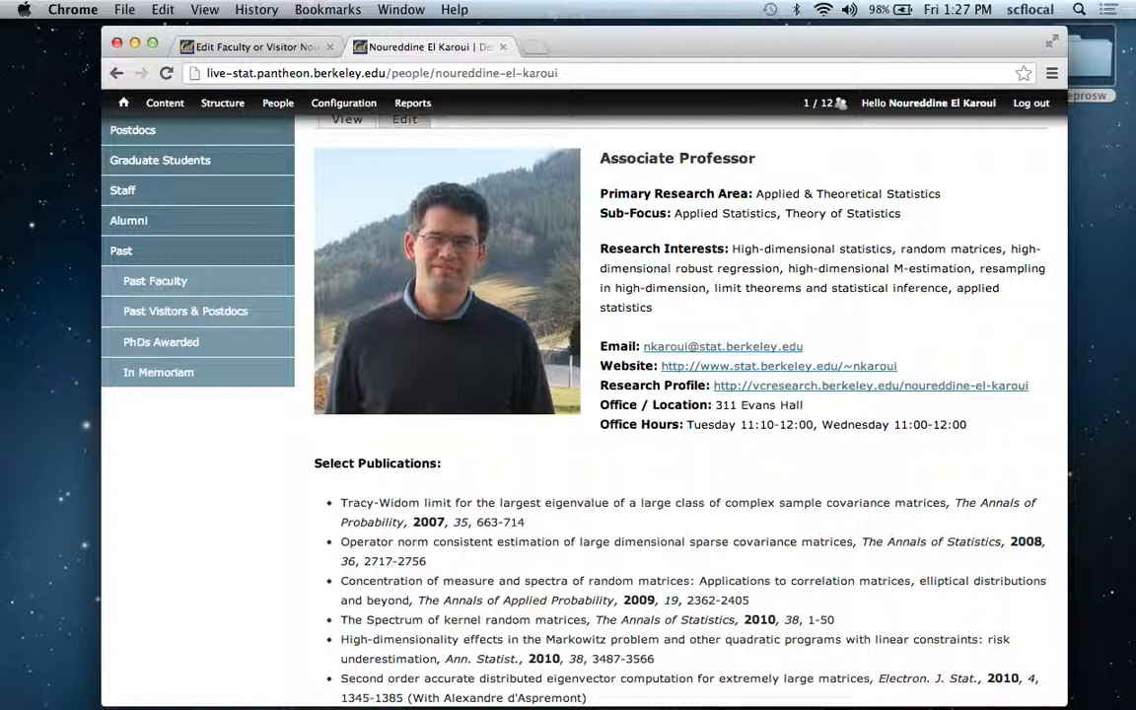
{"action": "left_click", "coordinate": [996, 250]}
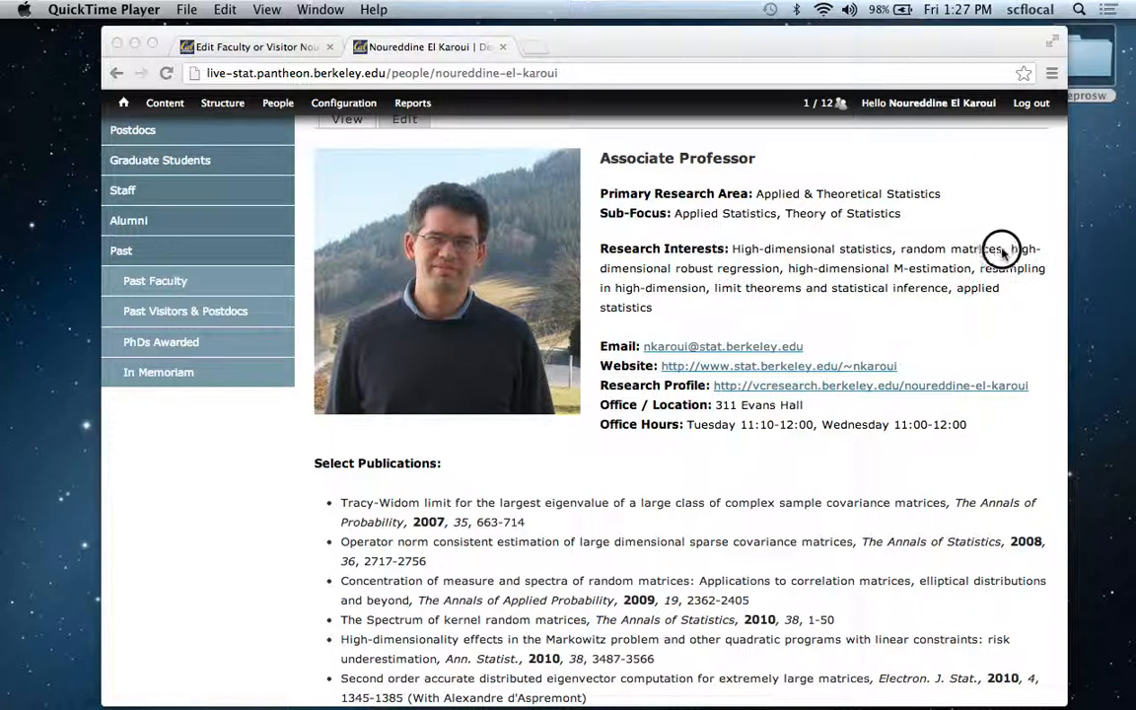
{"action": "left_click_drag", "start_coordinate": [999, 249], "coordinate": [1024, 241]}
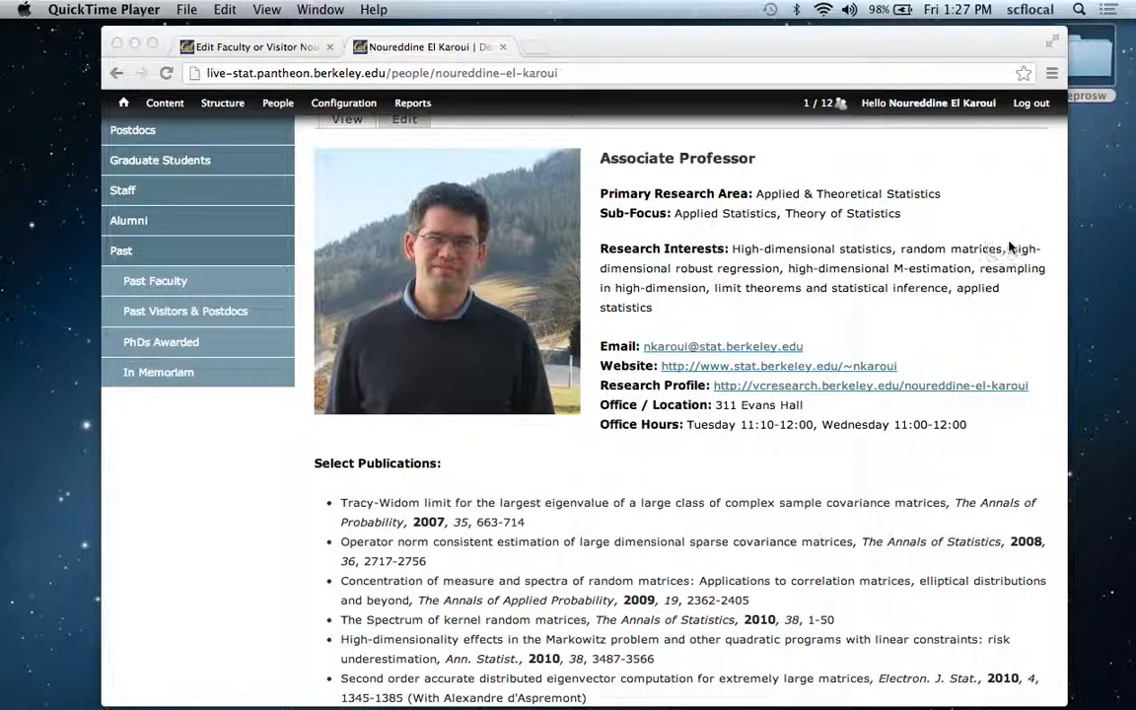
{"action": "left_click", "coordinate": [1009, 247]}
Check how faculty sponsors are shown in the Postdocs listing, and return to the open faculty profile edit form.
{"action": "left_click", "coordinate": [166, 134]}
{"action": "left_click", "coordinate": [163, 134]}
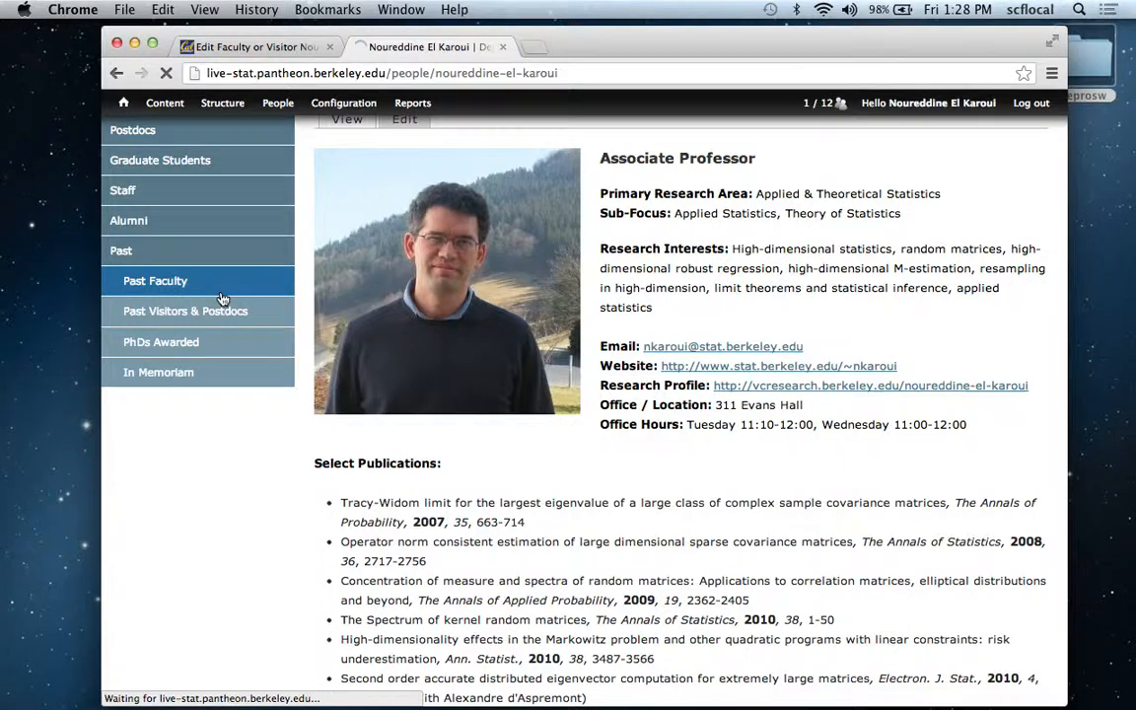
{"action": "scroll", "coordinate": [223, 316], "scroll_direction": "down", "scroll_amount": 5}
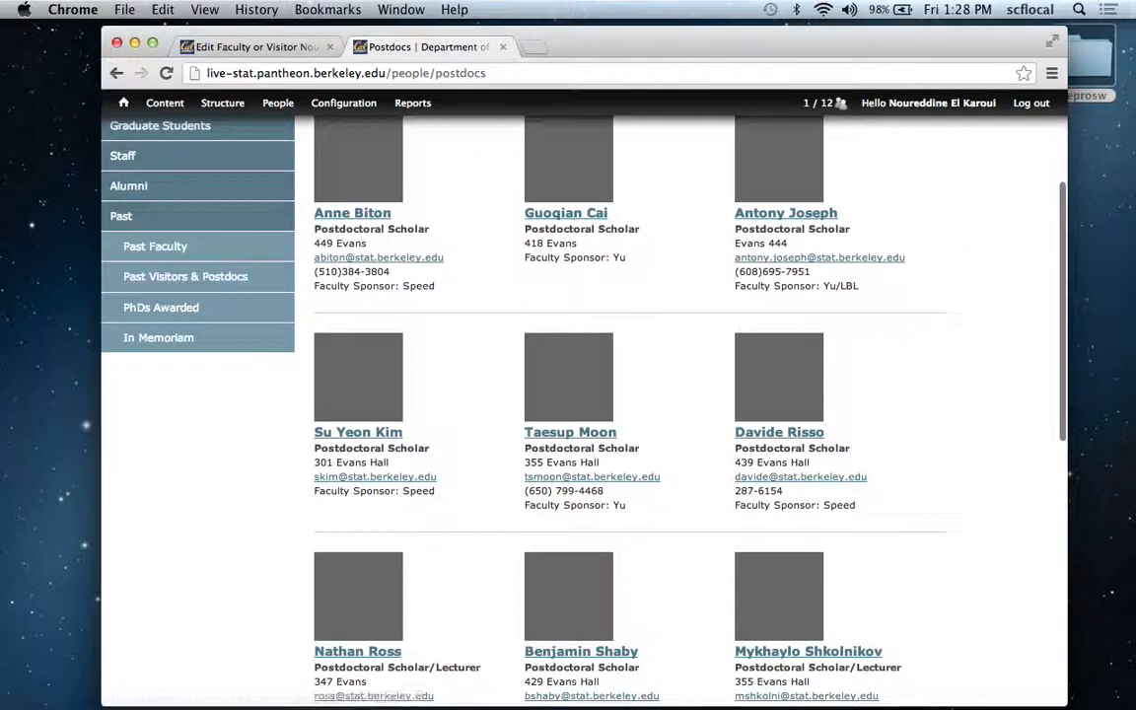
{"action": "scroll", "coordinate": [631, 394], "scroll_direction": "down", "scroll_amount": 8}
{"action": "scroll", "coordinate": [631, 394], "scroll_direction": "up", "scroll_amount": 4}
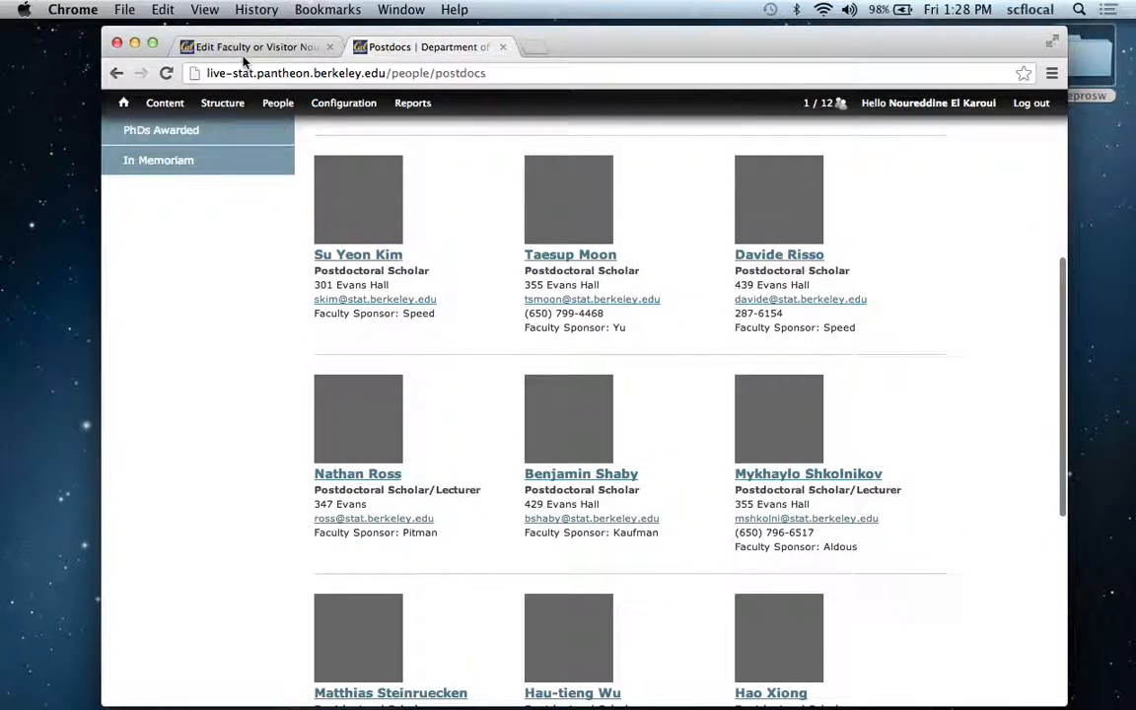
{"action": "left_click", "coordinate": [246, 48]}
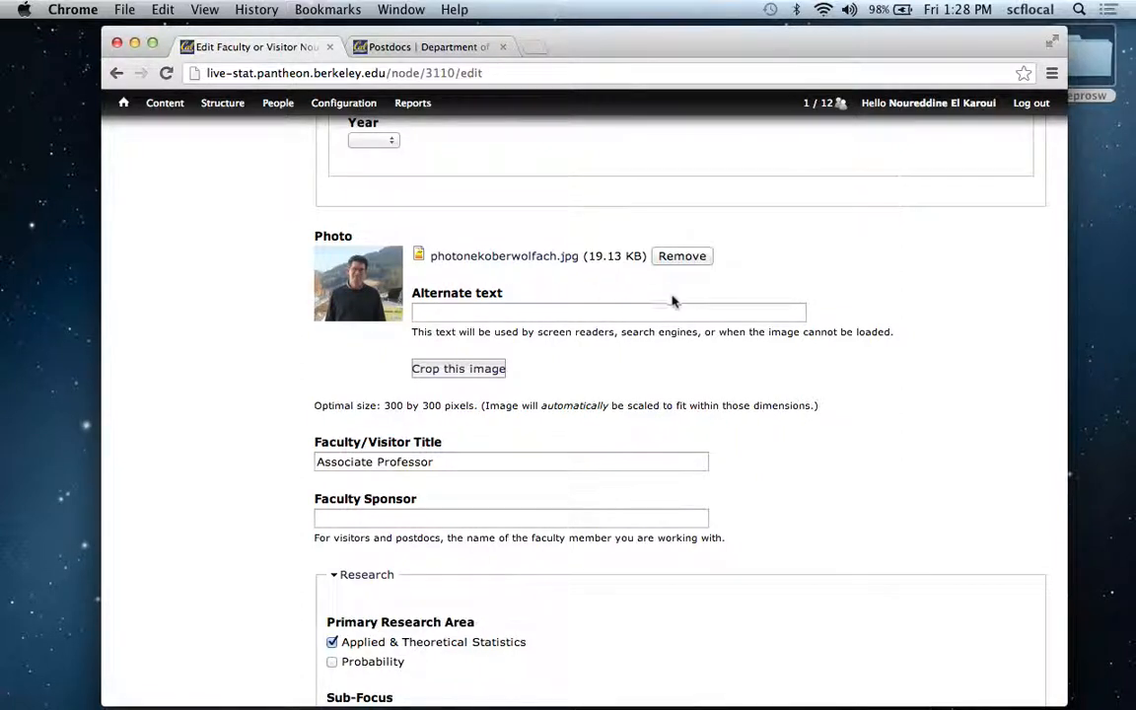
Remove the current profile photo to show the upload controls, and reload the edit form without saving.
{"action": "left_click", "coordinate": [677, 258]}
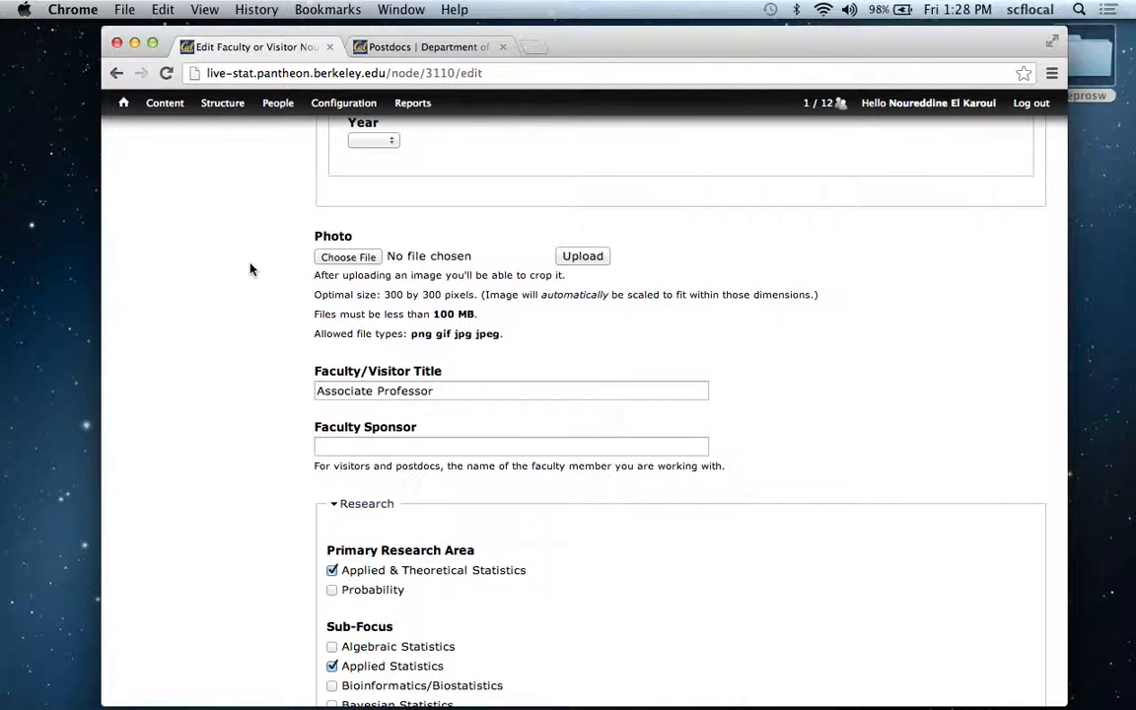
{"action": "left_click", "coordinate": [167, 74]}
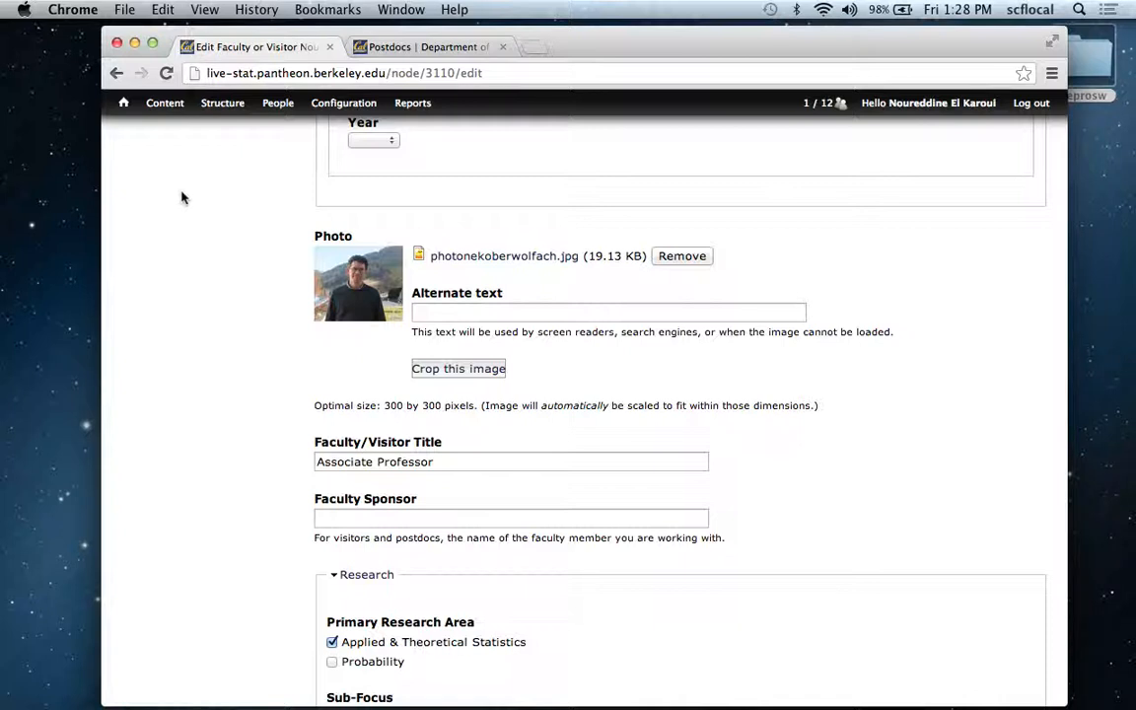
Open the cropping view for the profile photo, check which crop styles are offered, and cancel cropping.
{"action": "left_click", "coordinate": [464, 369]}
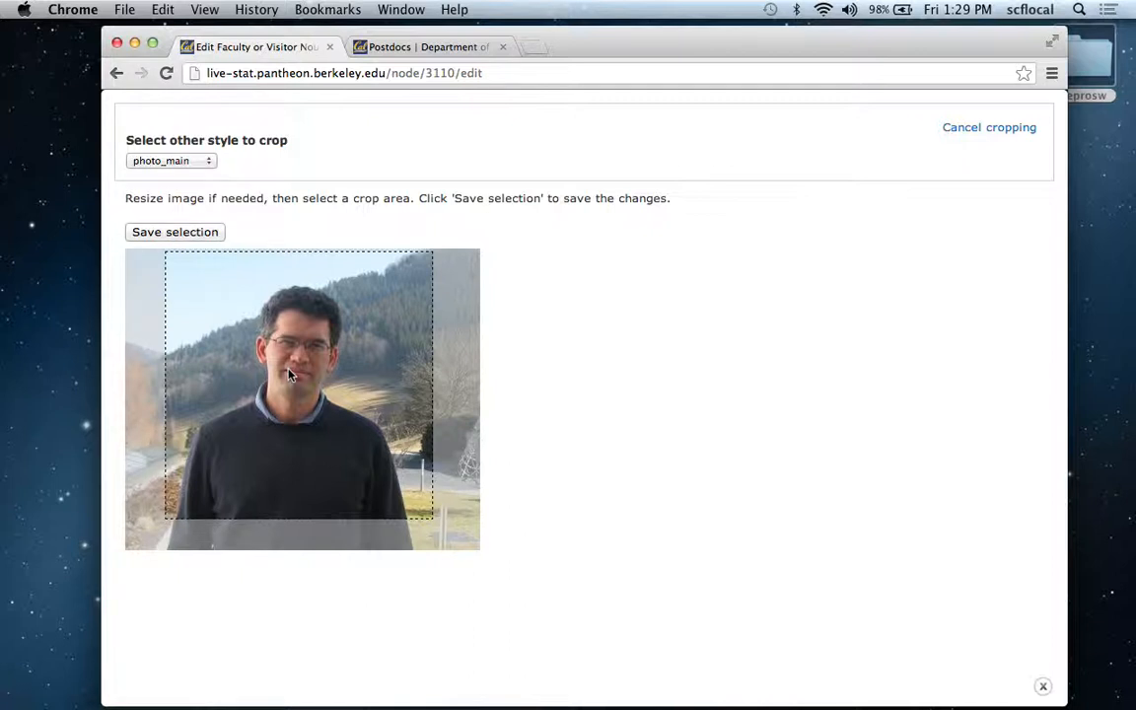
{"action": "left_click", "coordinate": [210, 170]}
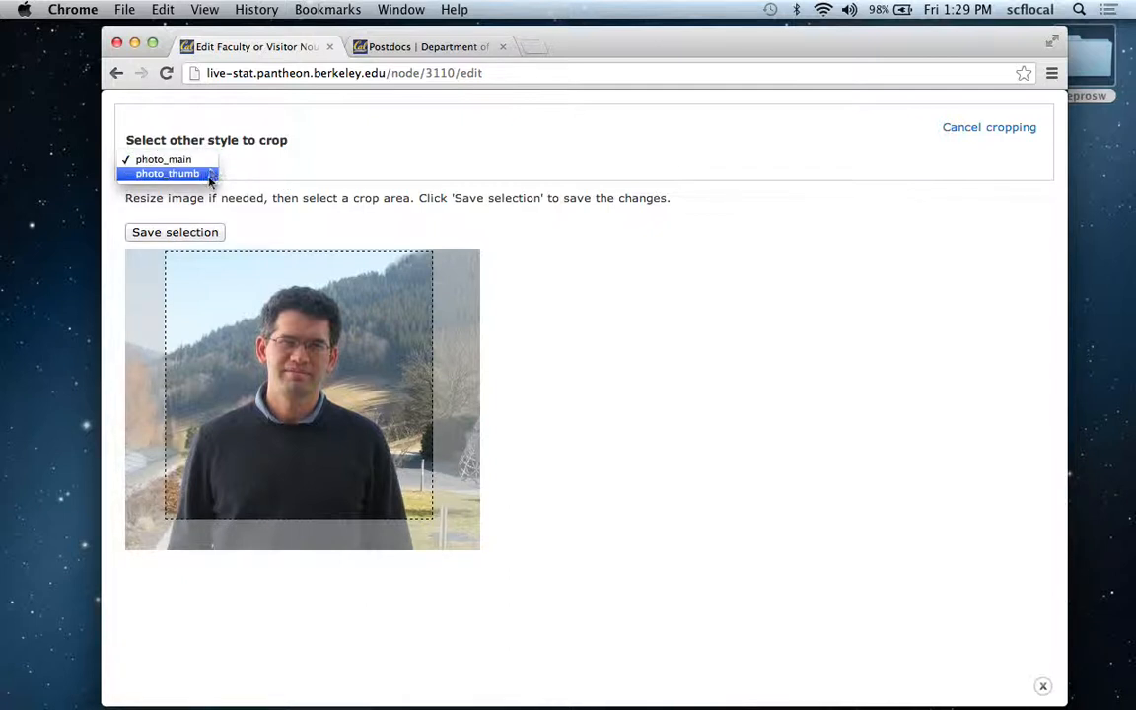
{"action": "left_click", "coordinate": [246, 164]}
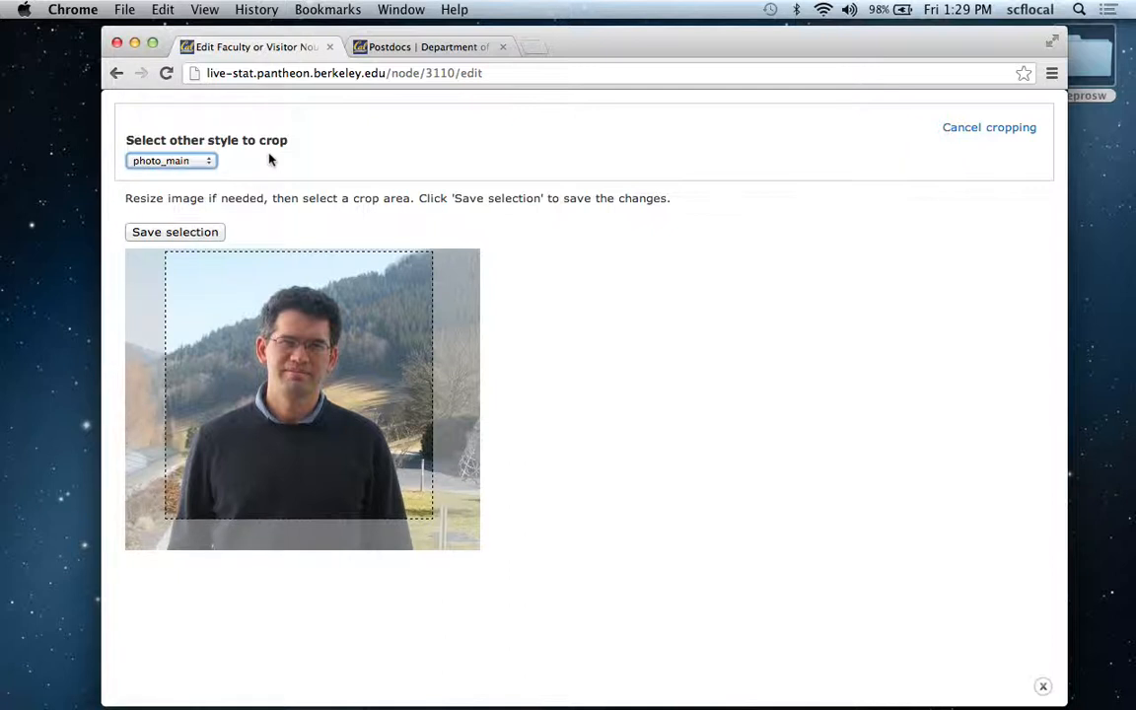
{"action": "key", "text": "XF86AudioMute"}
{"action": "left_click", "coordinate": [955, 129]}
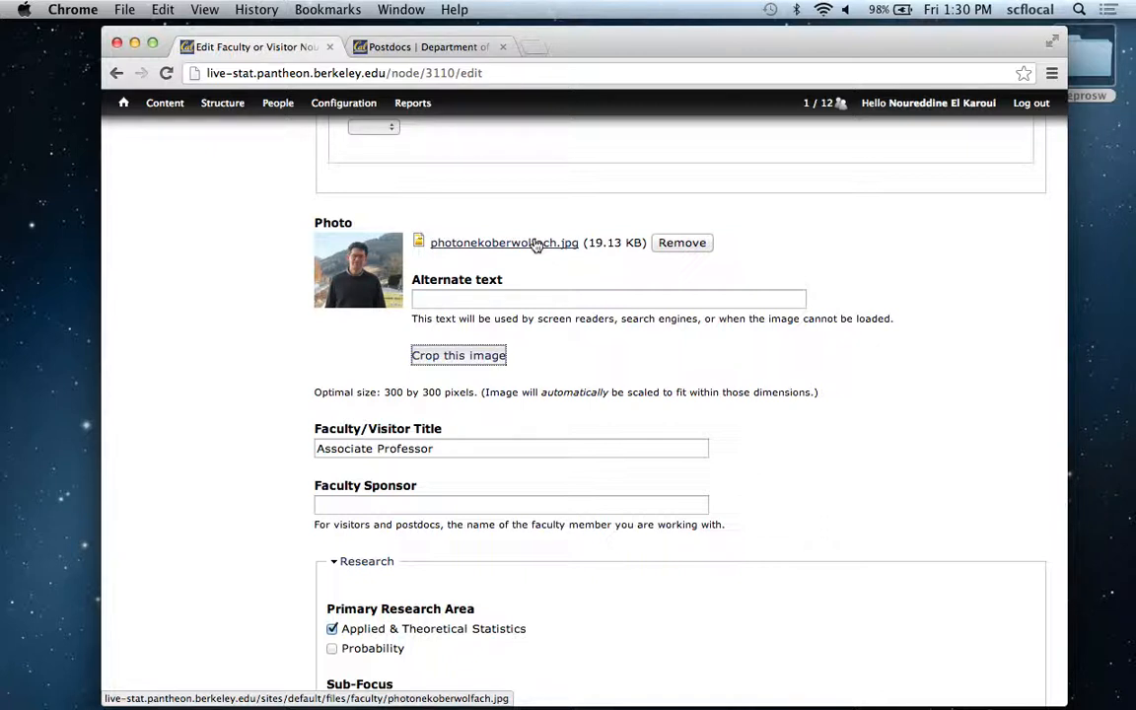
Reopen the photo's cropping view and shift the photo_main crop area slightly downward.
{"action": "left_click", "coordinate": [496, 360]}
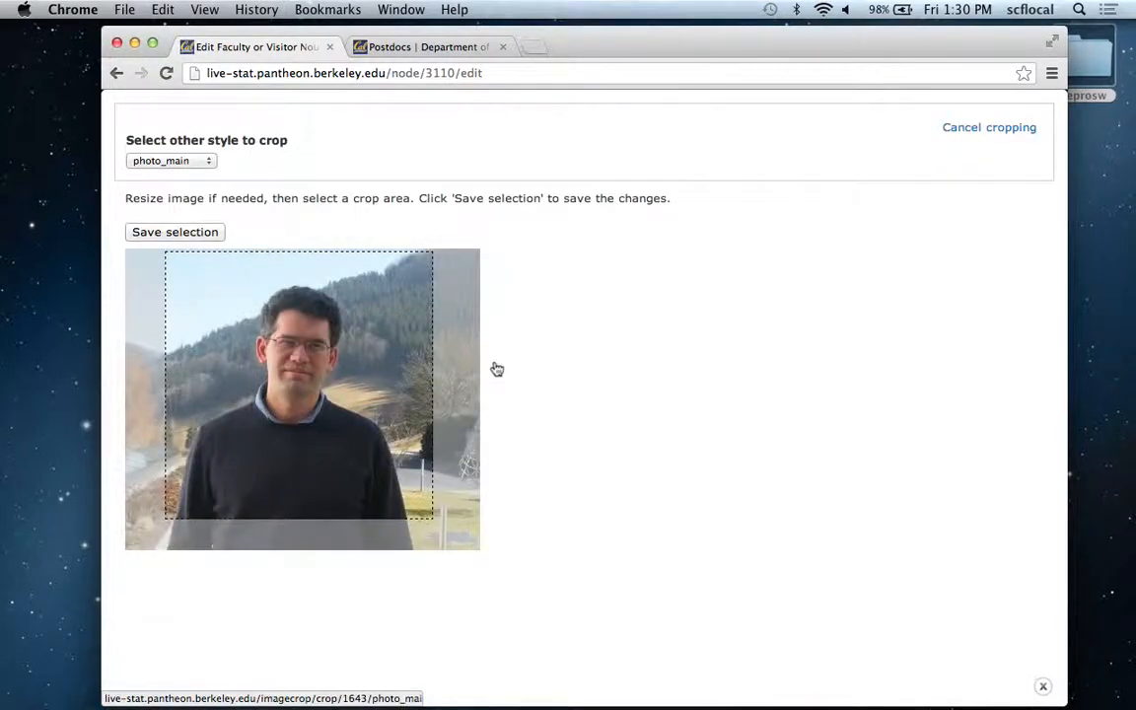
{"action": "left_click", "coordinate": [208, 164]}
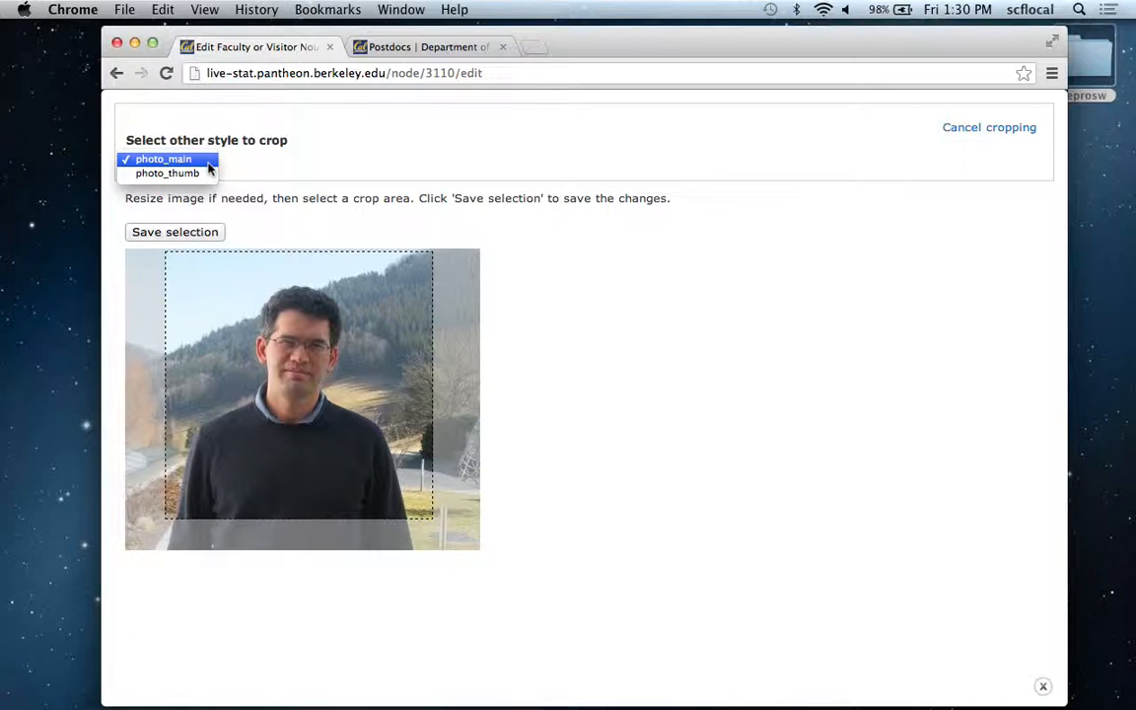
{"action": "left_click", "coordinate": [209, 161]}
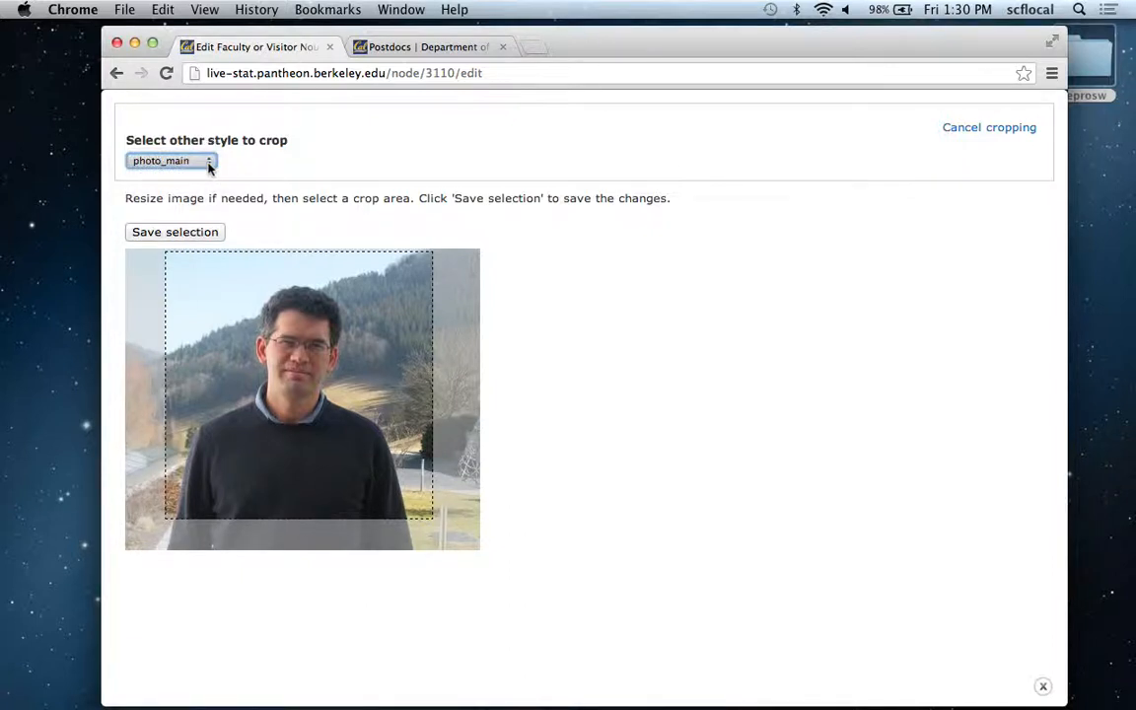
{"action": "mouse_move", "coordinate": [329, 311]}
{"action": "left_mouse_down"}
{"action": "mouse_move", "coordinate": [337, 338]}
{"action": "mouse_move", "coordinate": [338, 321]}
{"action": "left_mouse_up"}
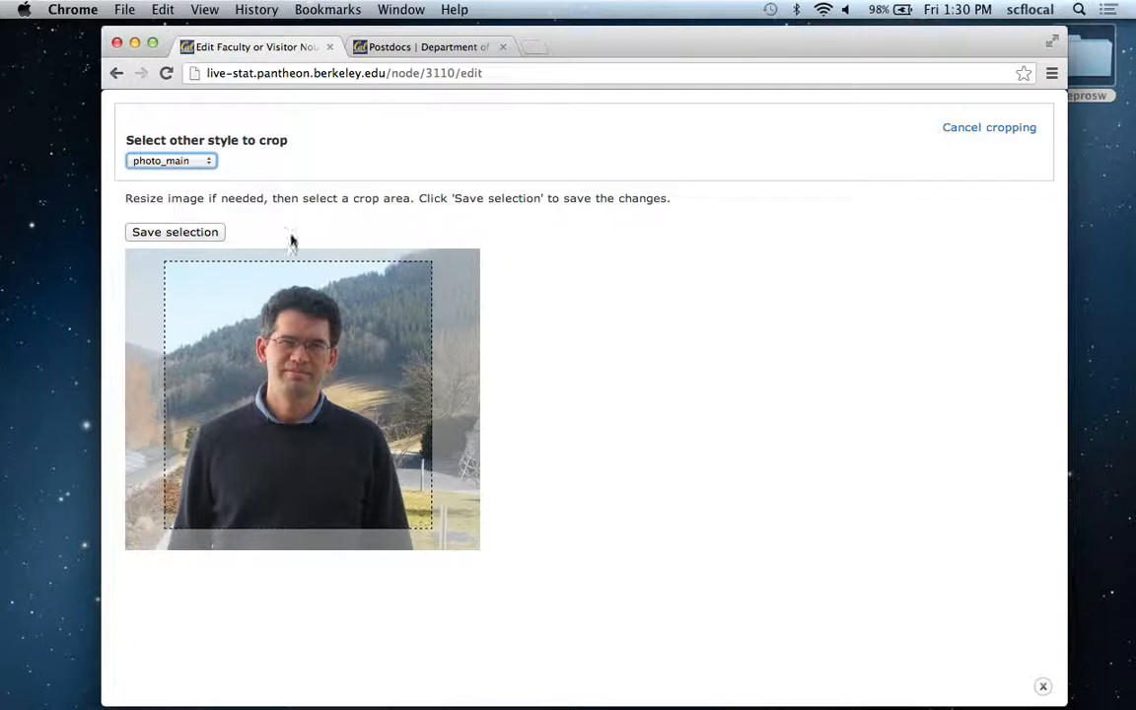
Switch to the photo_thumb crop style and enlarge its crop area to cover the head and most of the torso.
{"action": "left_click", "coordinate": [209, 164]}
{"action": "left_click", "coordinate": [185, 178]}
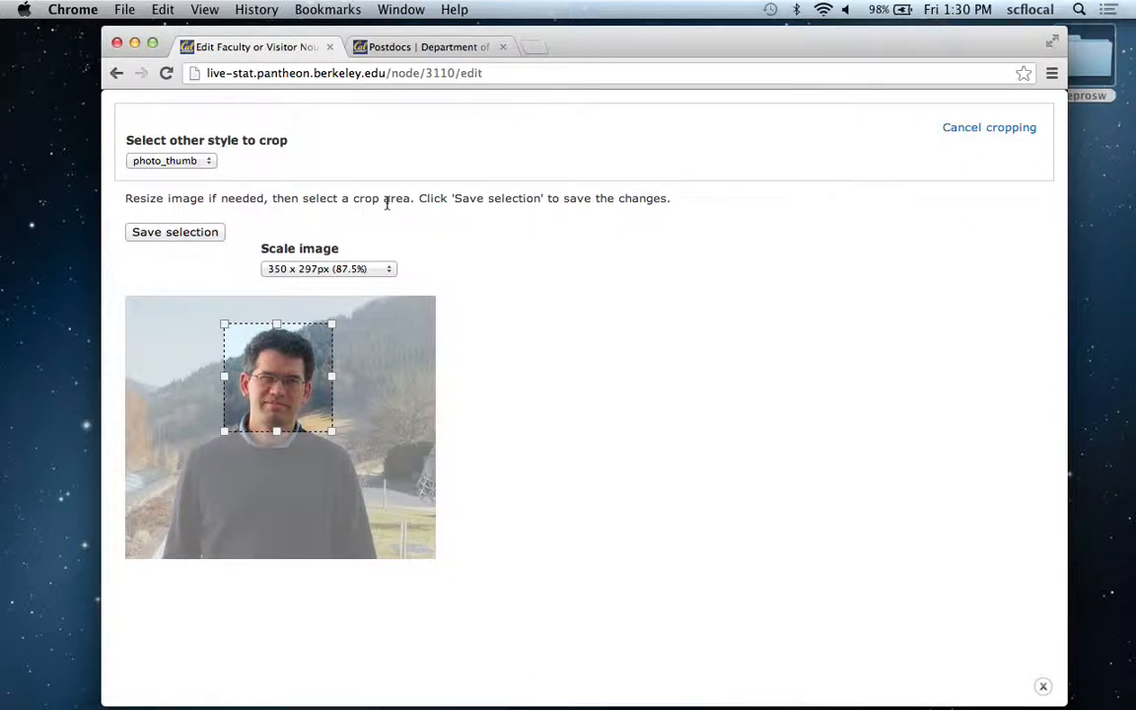
{"action": "left_click_drag", "start_coordinate": [332, 430], "coordinate": [408, 489]}
{"action": "left_click_drag", "start_coordinate": [347, 436], "coordinate": [310, 423]}
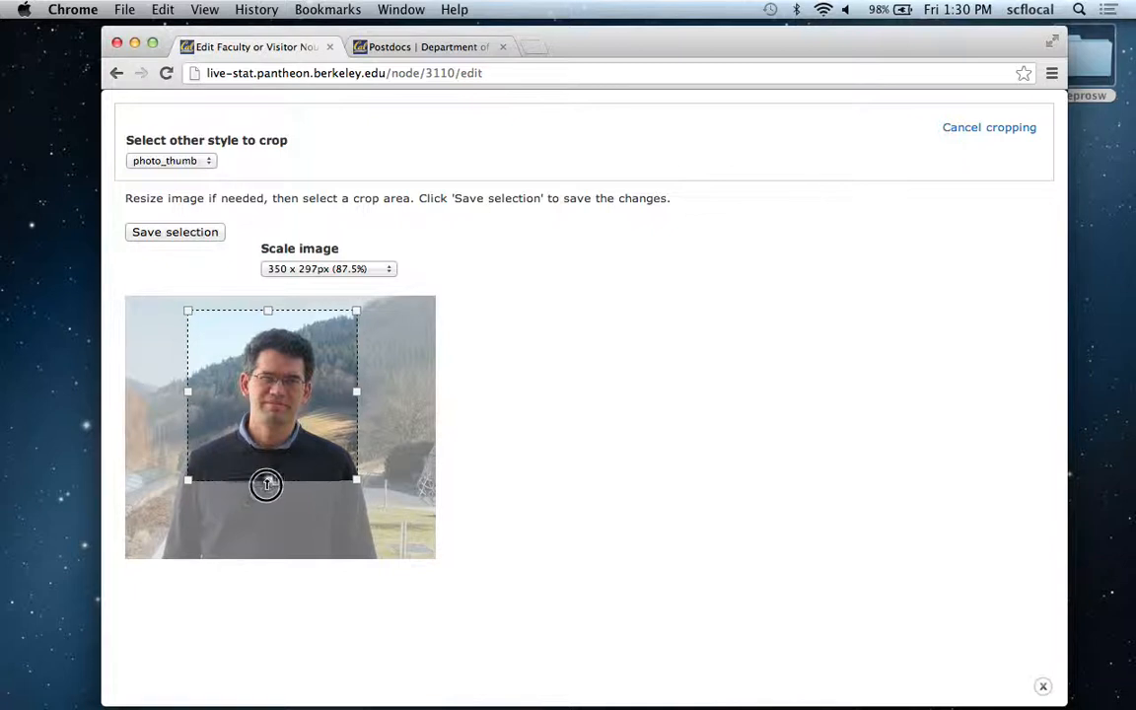
{"action": "left_click_drag", "start_coordinate": [266, 483], "coordinate": [266, 520]}
Switch the crop style back to photo_main and leave the cropping view without saving the selection.
{"action": "left_click", "coordinate": [173, 161]}
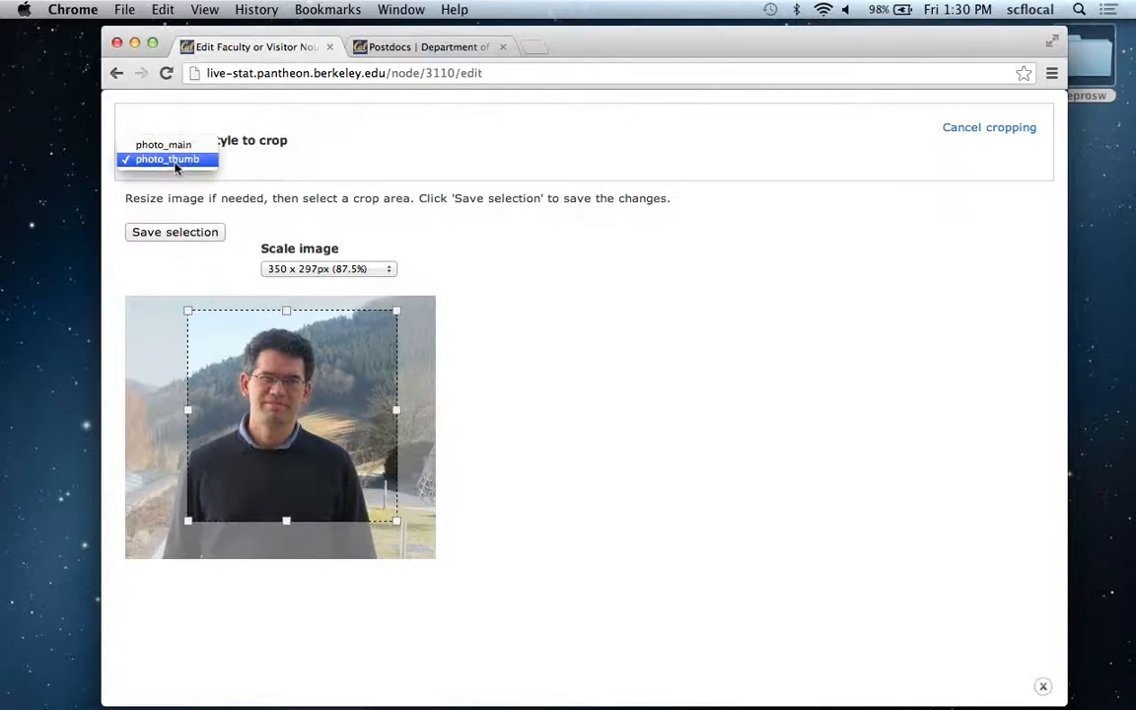
{"action": "left_click", "coordinate": [163, 145]}
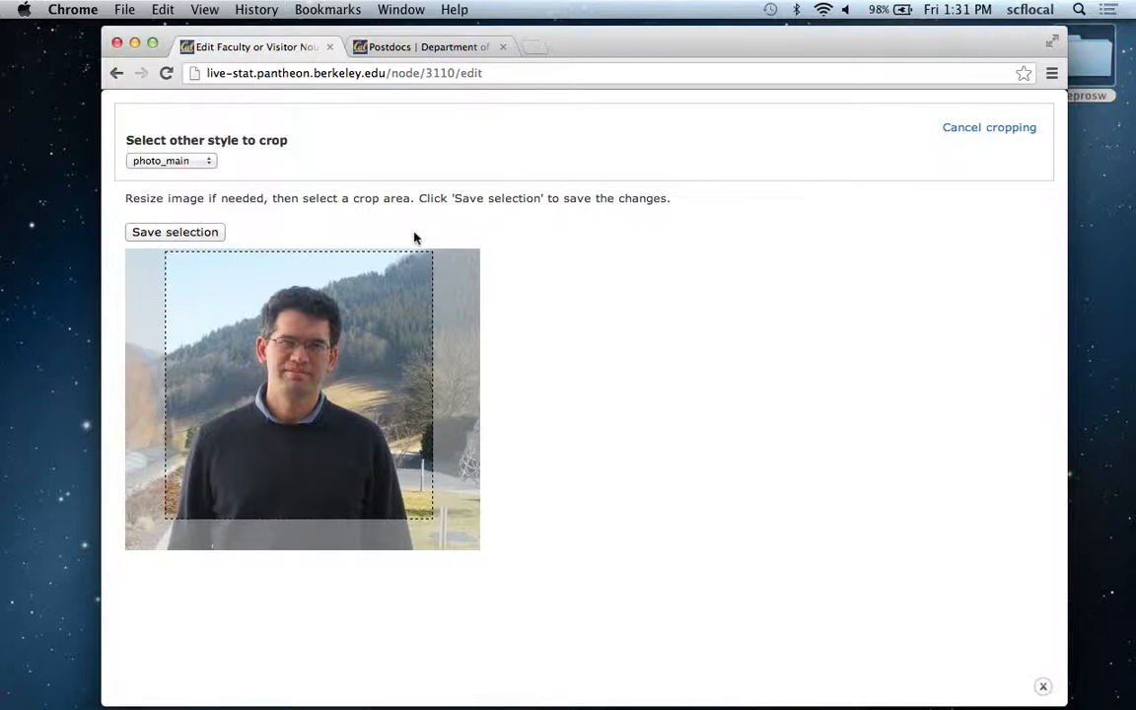
{"action": "left_click", "coordinate": [200, 161]}
{"action": "left_click", "coordinate": [203, 163]}
{"action": "left_click", "coordinate": [195, 158]}
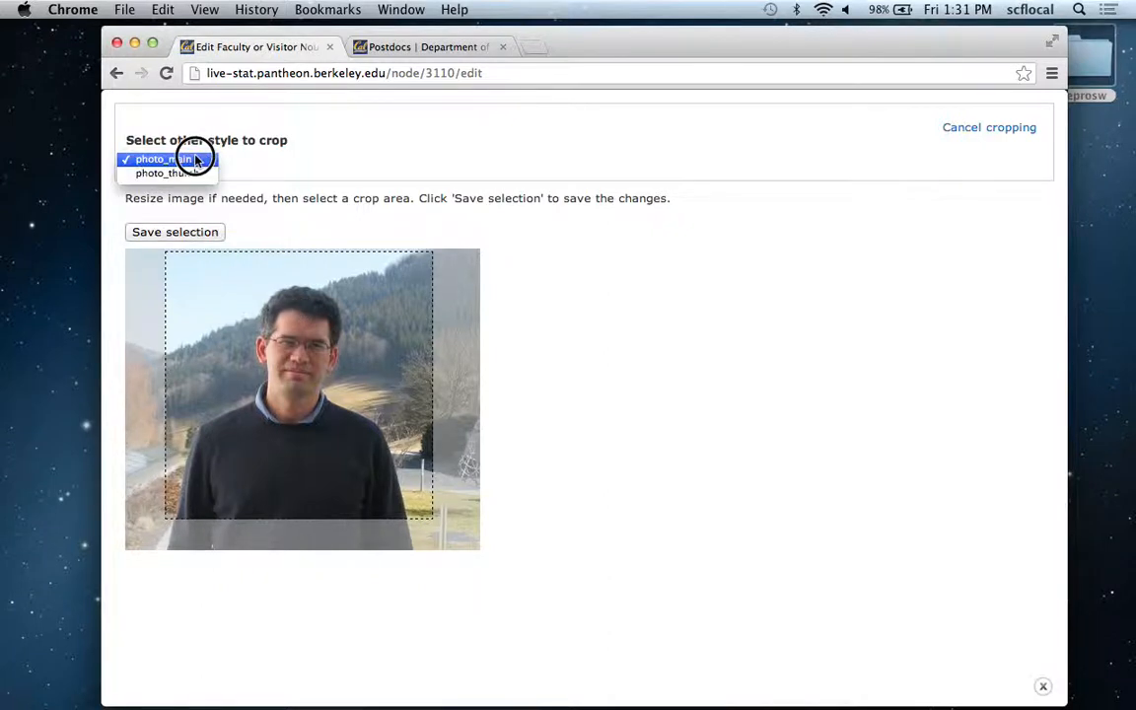
{"action": "left_click", "coordinate": [195, 159]}
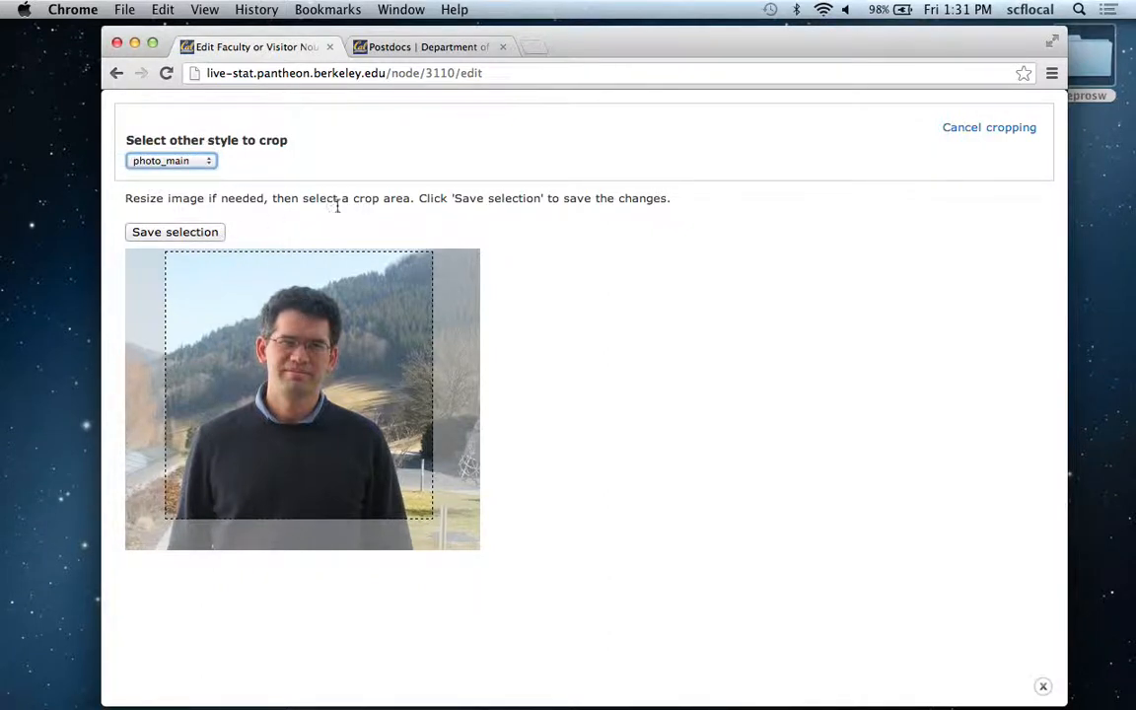
{"action": "left_click", "coordinate": [962, 135]}
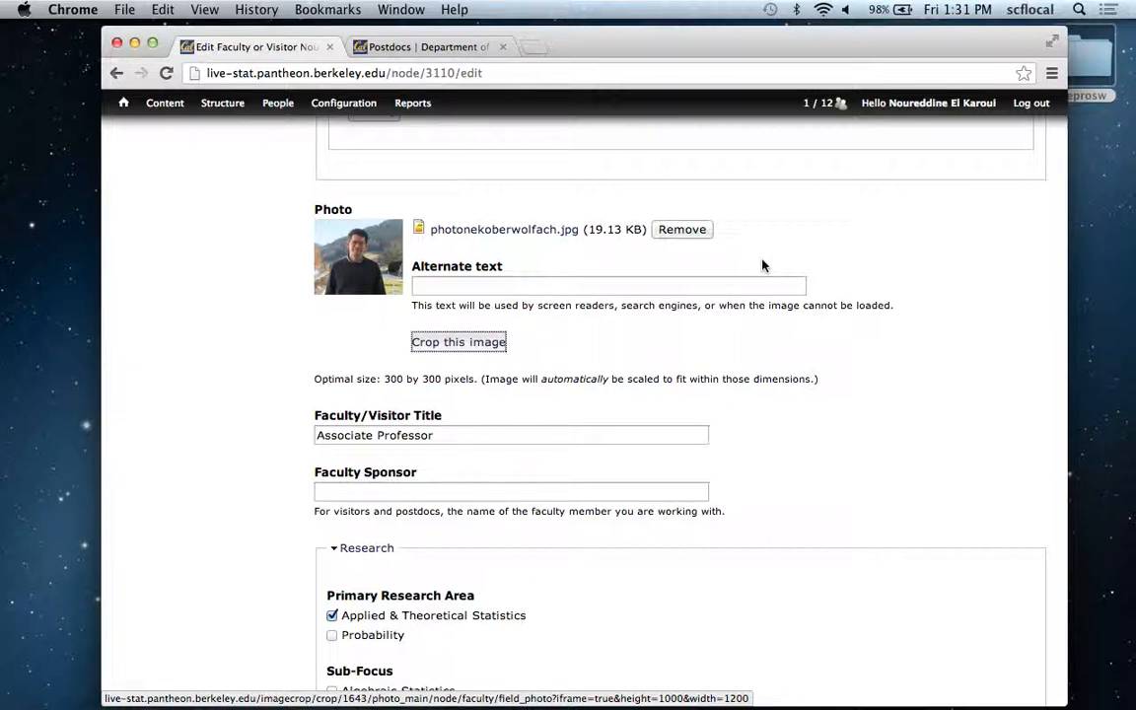
{"action": "left_click", "coordinate": [478, 341]}
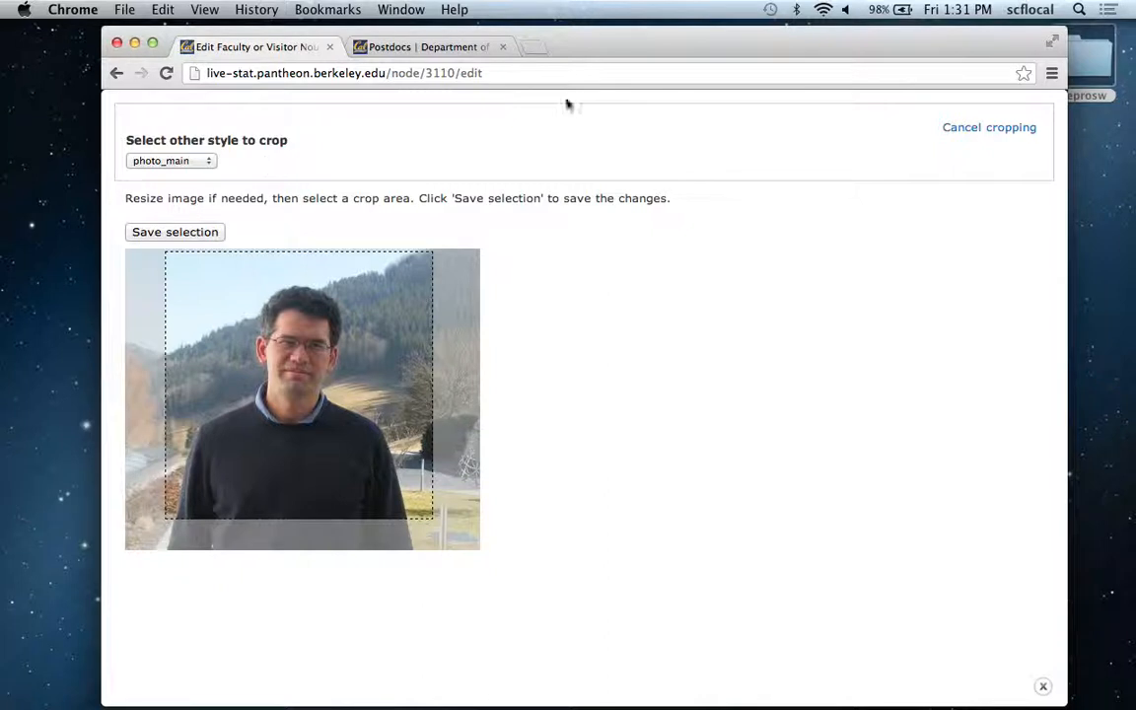
{"action": "left_click", "coordinate": [965, 129]}
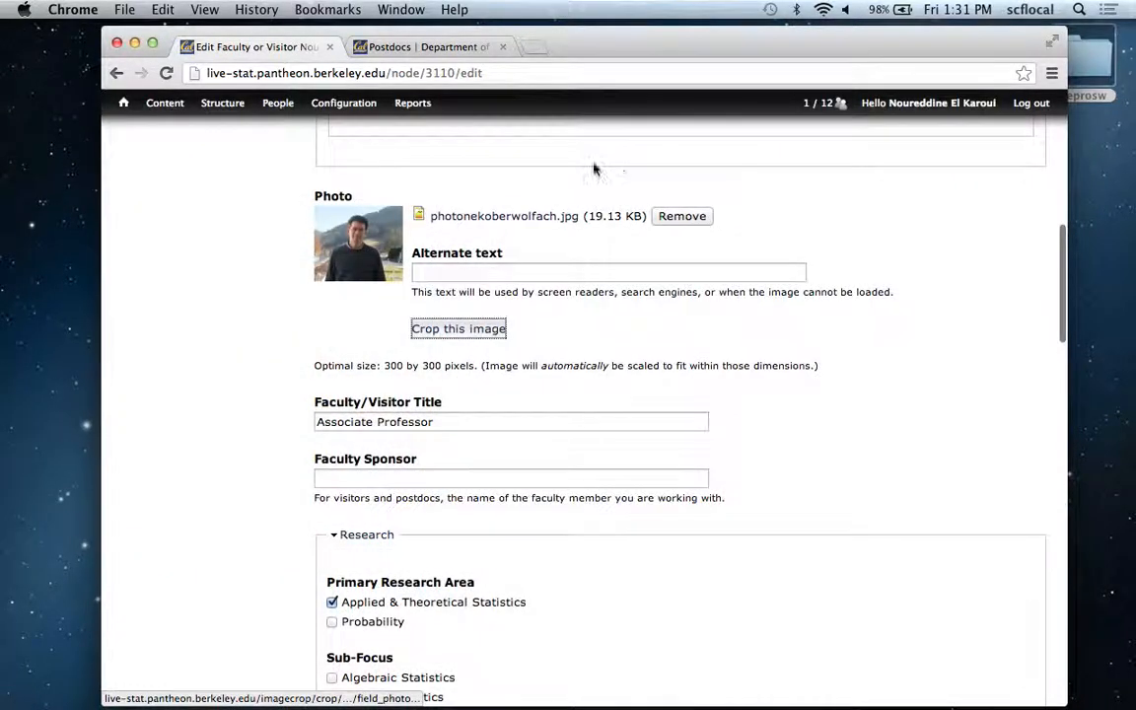
Examine the Primary Research Area, Sub-Focus and Research Interests fields in the form's Research section.
{"action": "scroll", "coordinate": [235, 216], "scroll_direction": "down", "scroll_amount": 5}
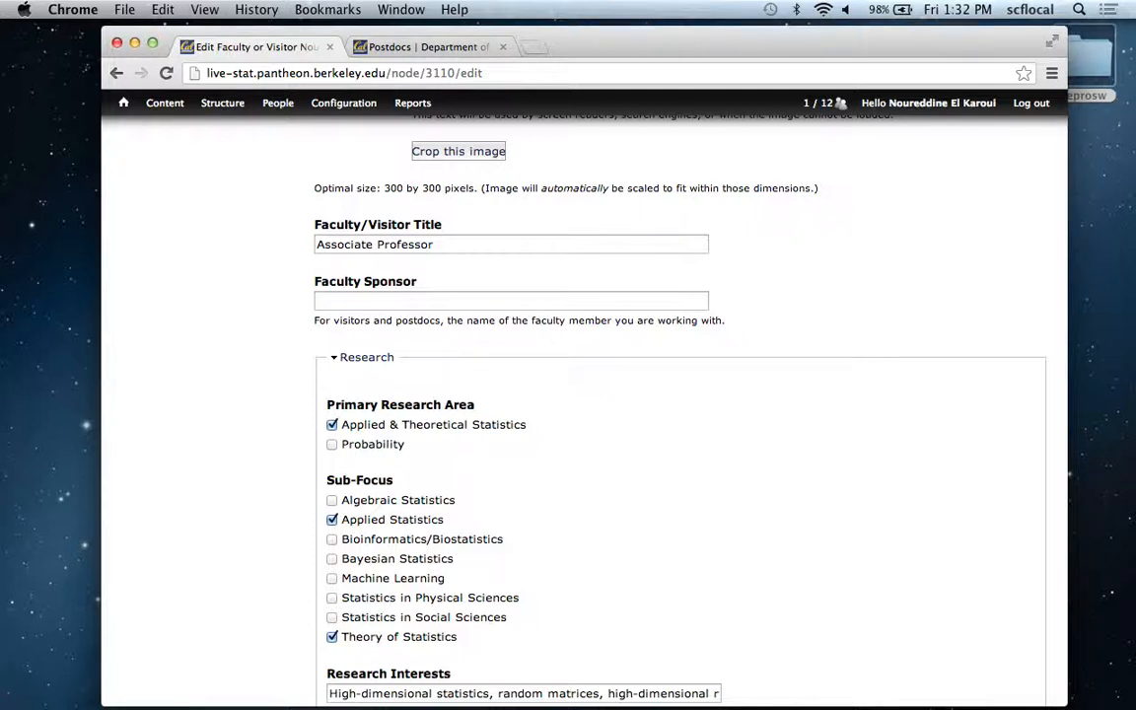
{"action": "scroll", "coordinate": [681, 394], "scroll_direction": "down", "scroll_amount": 2}
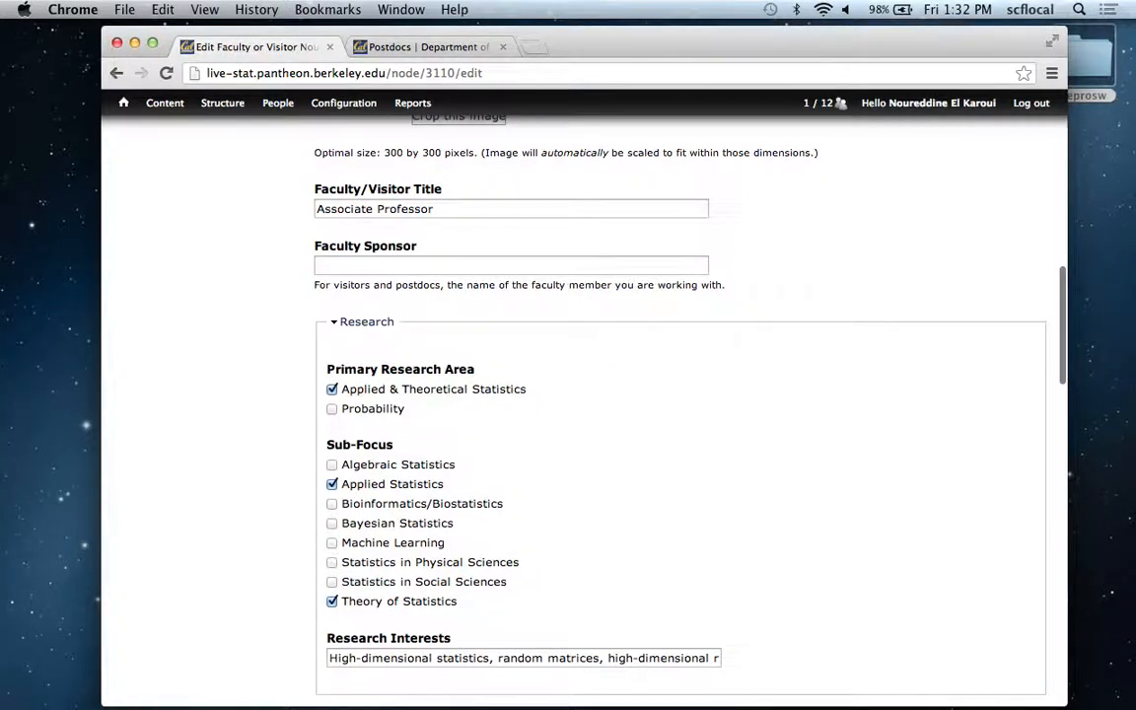
{"action": "scroll", "coordinate": [680, 394], "scroll_direction": "up", "scroll_amount": 5}
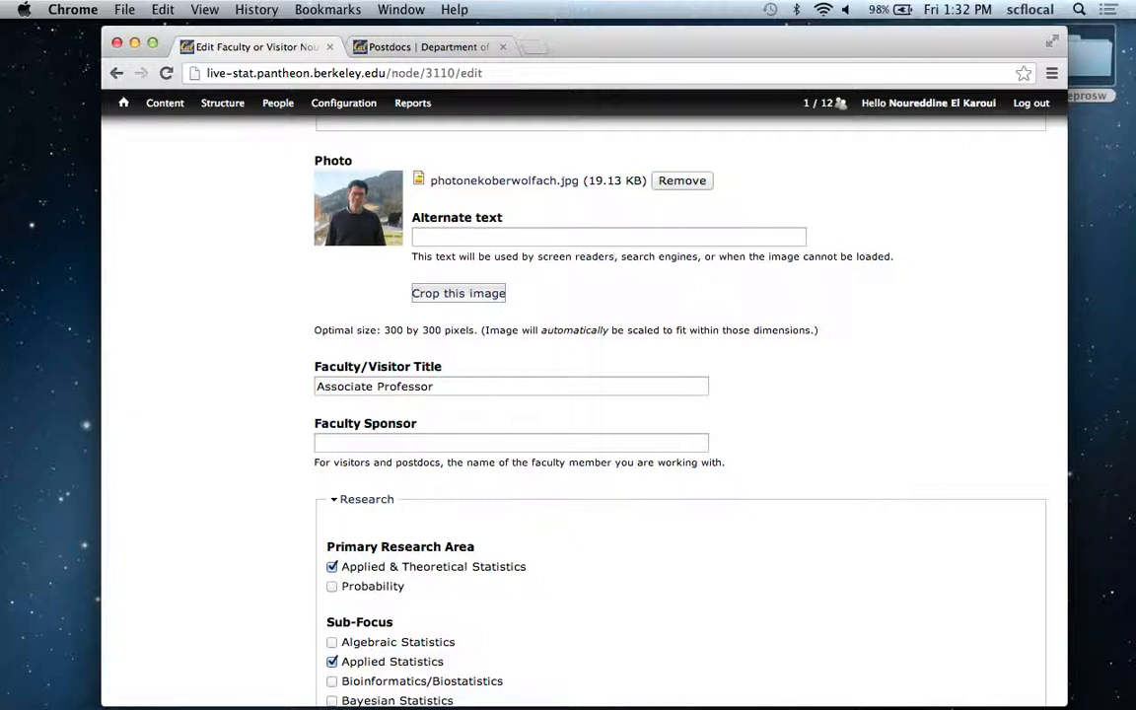
{"action": "scroll", "coordinate": [680, 415], "scroll_direction": "down", "scroll_amount": 5}
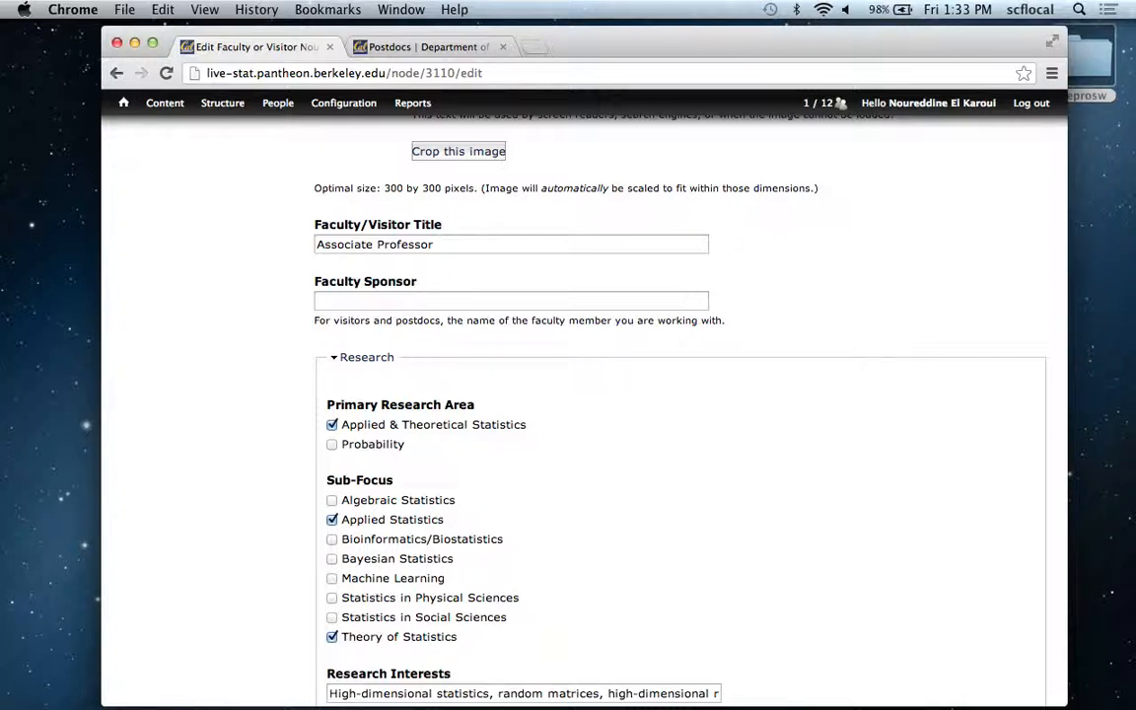
{"action": "scroll", "coordinate": [681, 414], "scroll_direction": "down", "scroll_amount": 3}
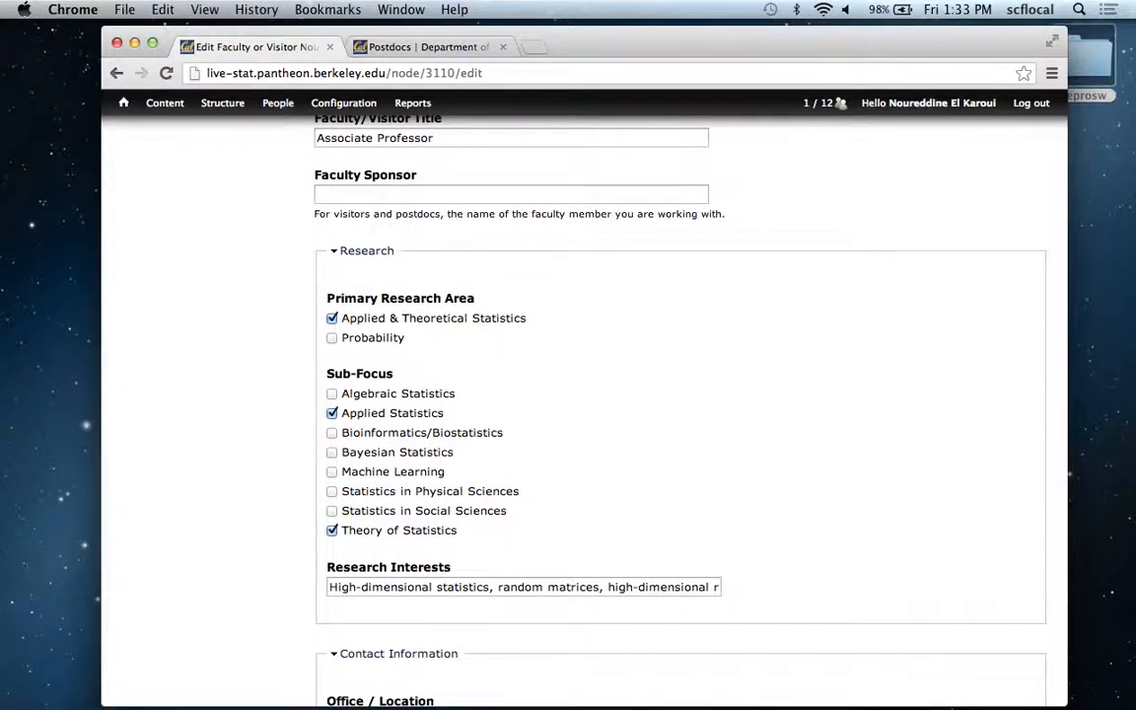
{"action": "scroll", "coordinate": [681, 414], "scroll_direction": "down", "scroll_amount": 1}
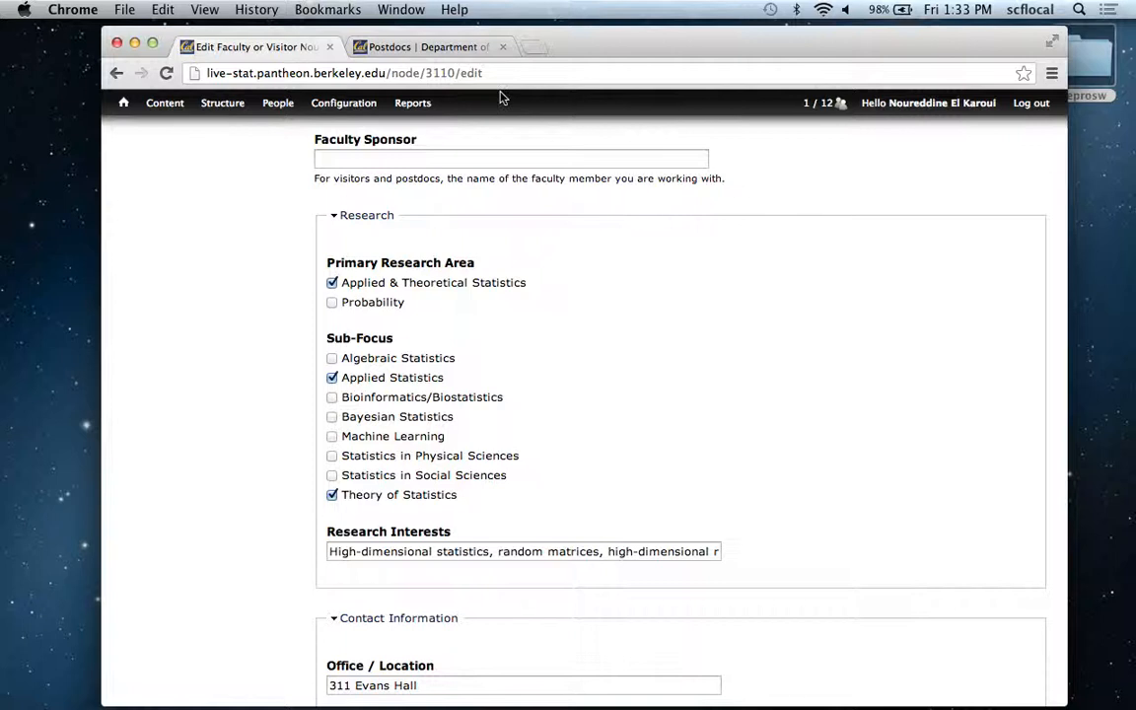
In the browser tab with the Postdocs listing, open the Researchers page of the Statistics research area.
{"action": "left_click", "coordinate": [449, 47]}
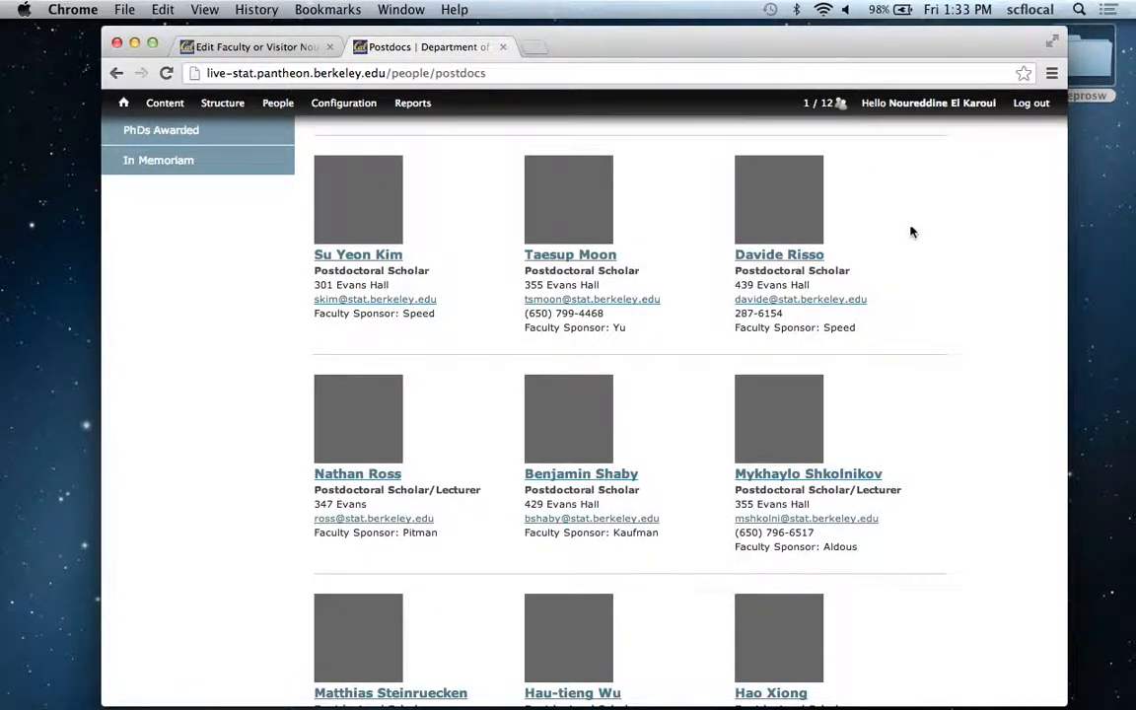
{"action": "scroll", "coordinate": [515, 287], "scroll_direction": "up", "scroll_amount": 10}
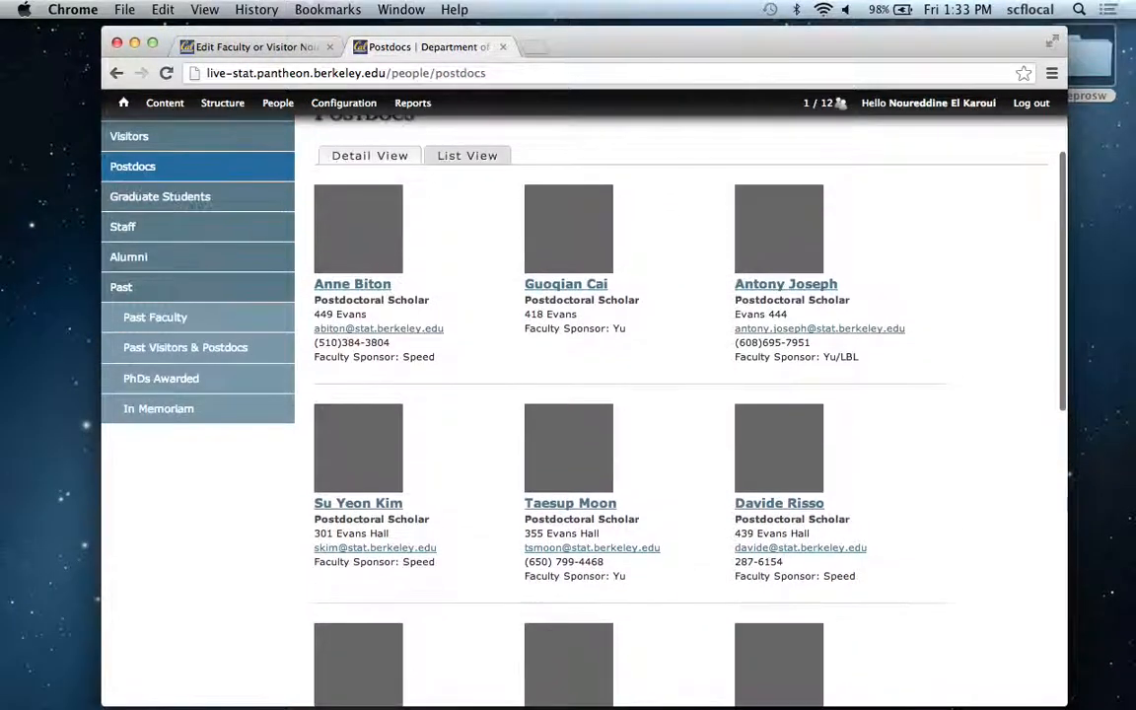
{"action": "mouse_move", "coordinate": [452, 205]}
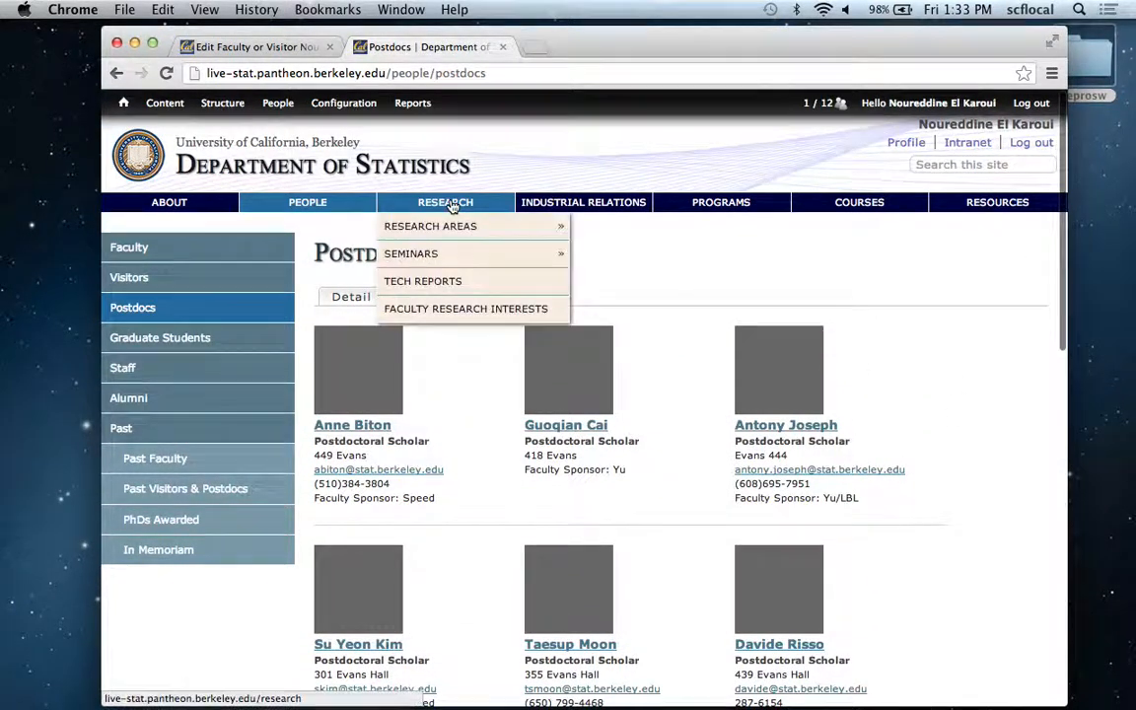
{"action": "mouse_move", "coordinate": [405, 226]}
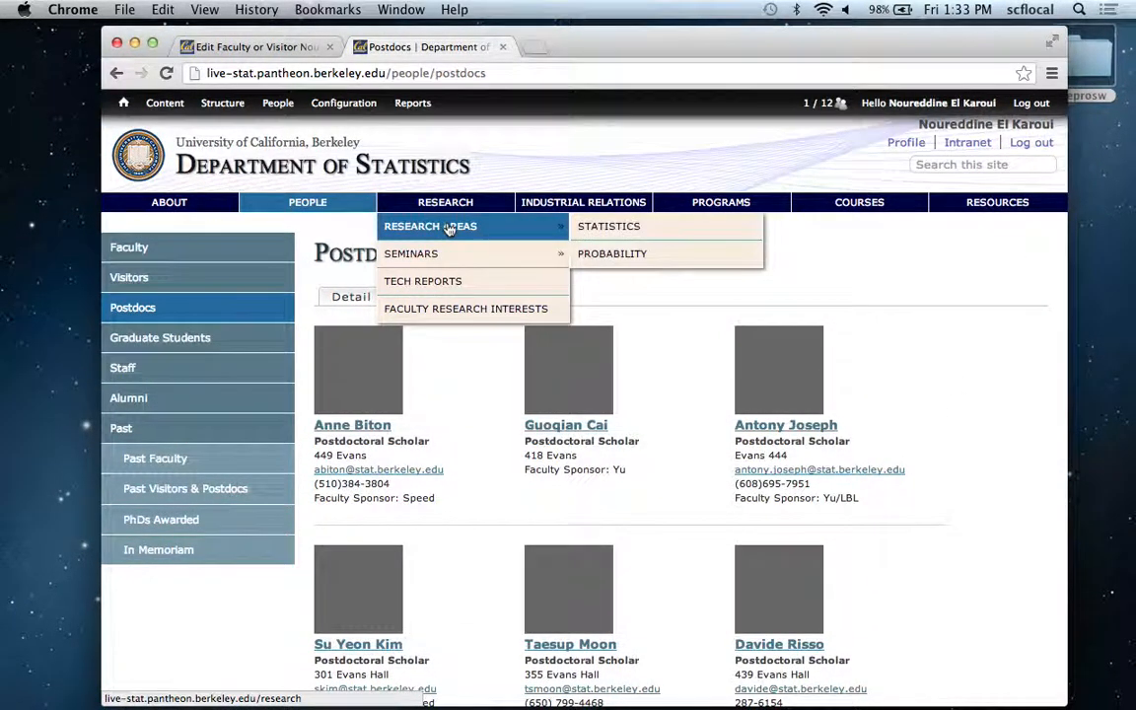
{"action": "left_click", "coordinate": [616, 228]}
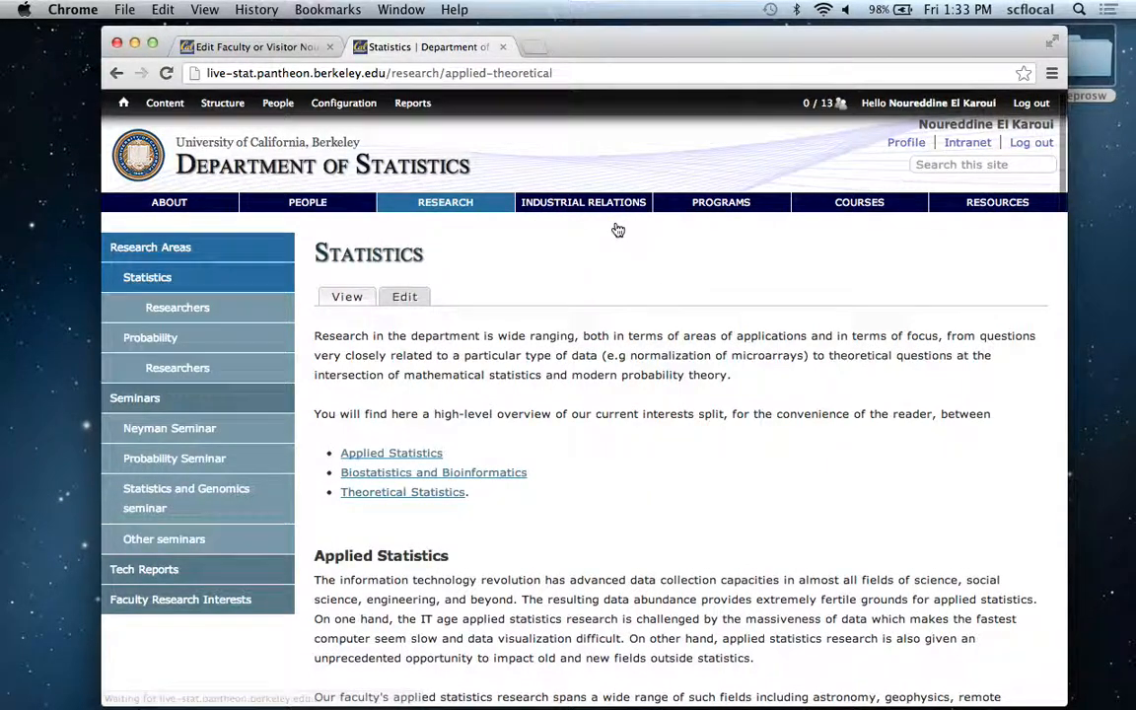
{"action": "left_click", "coordinate": [188, 314]}
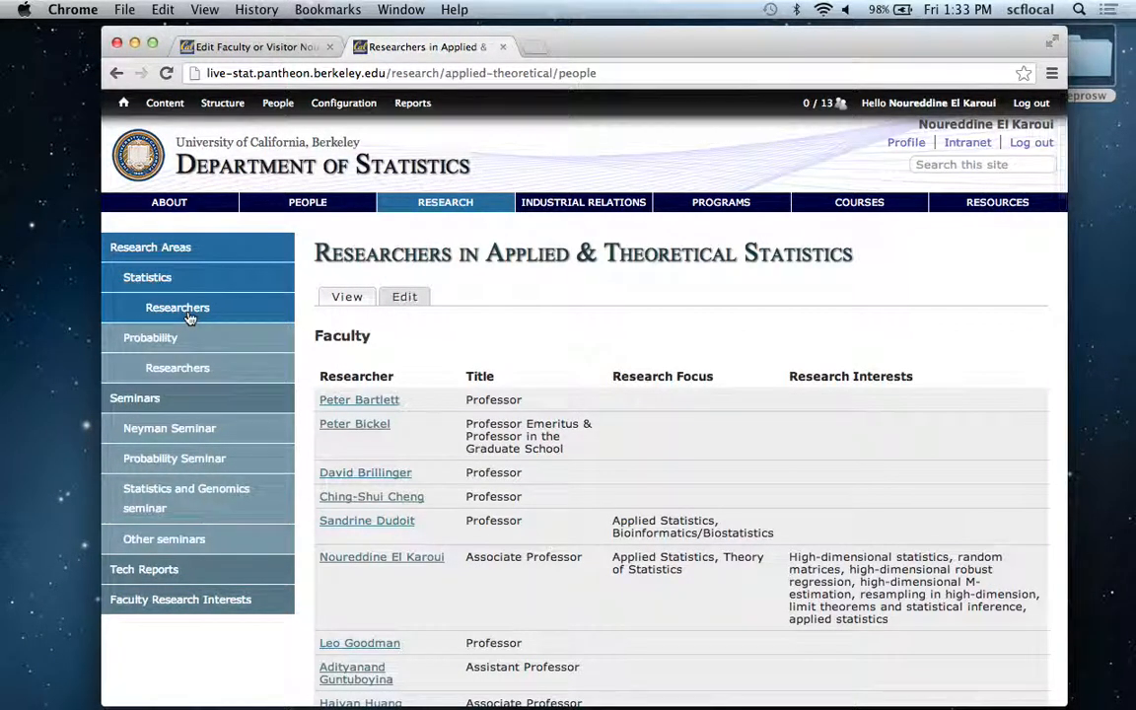
Review how research focus and interests are listed for faculty, visitors, postdocs and students in Applied & Theoretical Statistics.
{"action": "scroll", "coordinate": [189, 317], "scroll_direction": "down", "scroll_amount": 4}
{"action": "scroll", "coordinate": [680, 414], "scroll_direction": "down", "scroll_amount": 1}
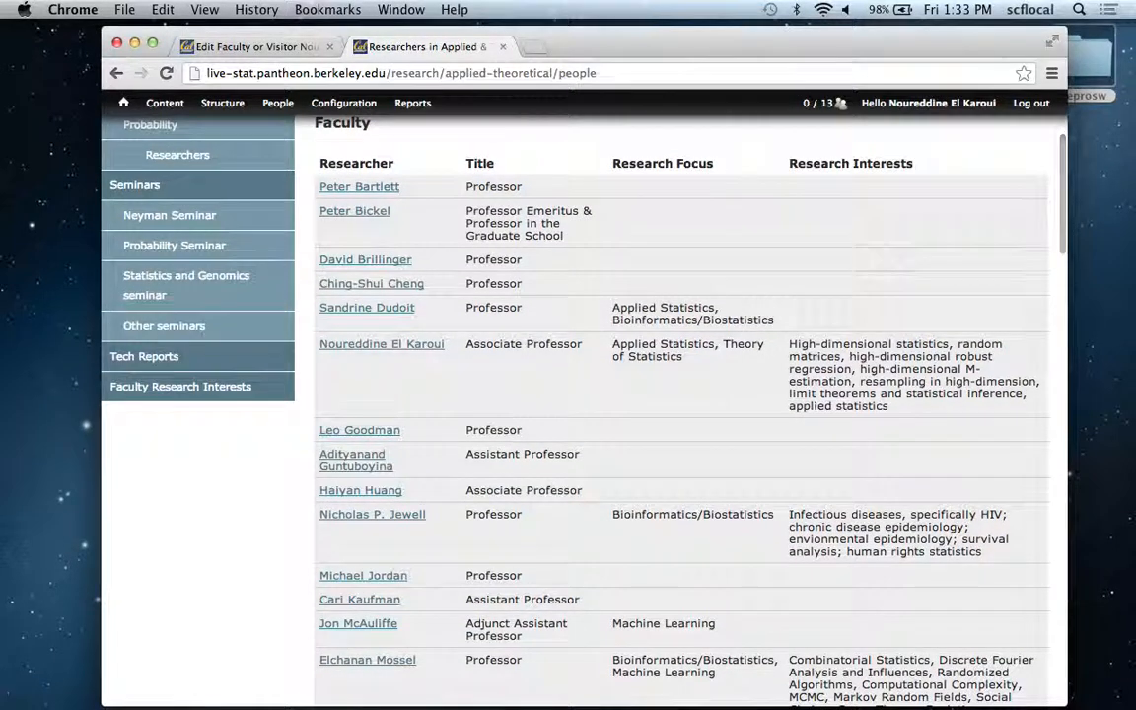
{"action": "scroll", "coordinate": [680, 414], "scroll_direction": "up", "scroll_amount": 1}
{"action": "scroll", "coordinate": [680, 414], "scroll_direction": "down", "scroll_amount": 3}
{"action": "scroll", "coordinate": [680, 414], "scroll_direction": "down", "scroll_amount": 15}
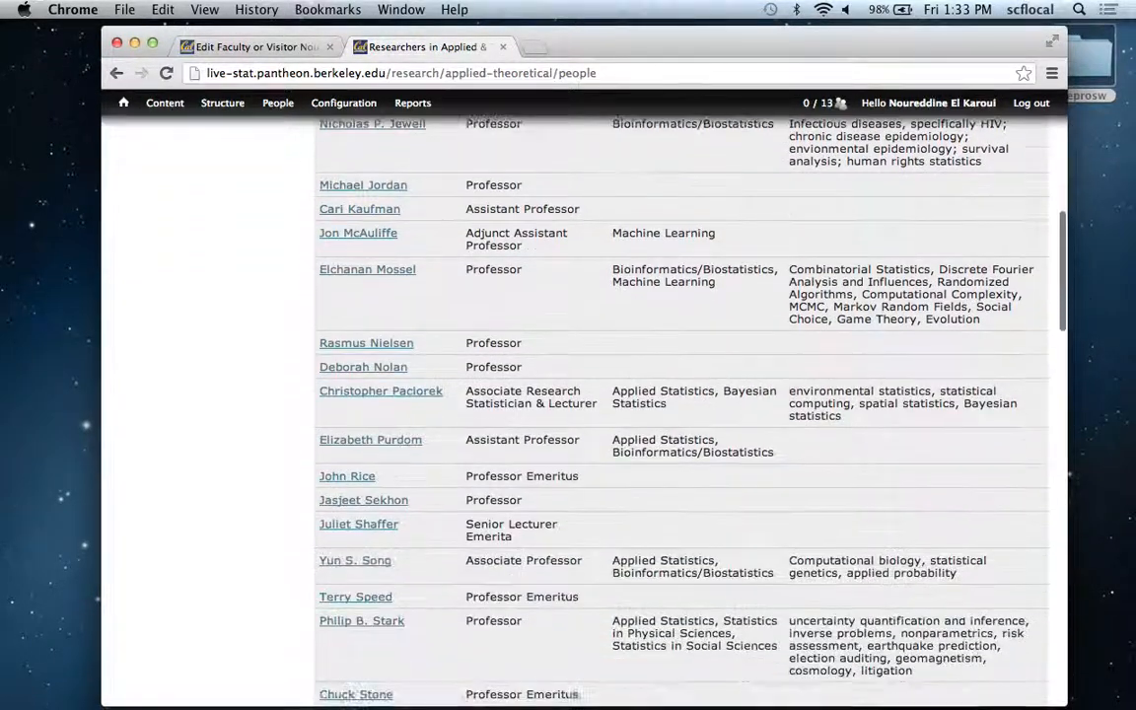
{"action": "scroll", "coordinate": [680, 414], "scroll_direction": "down", "scroll_amount": 10}
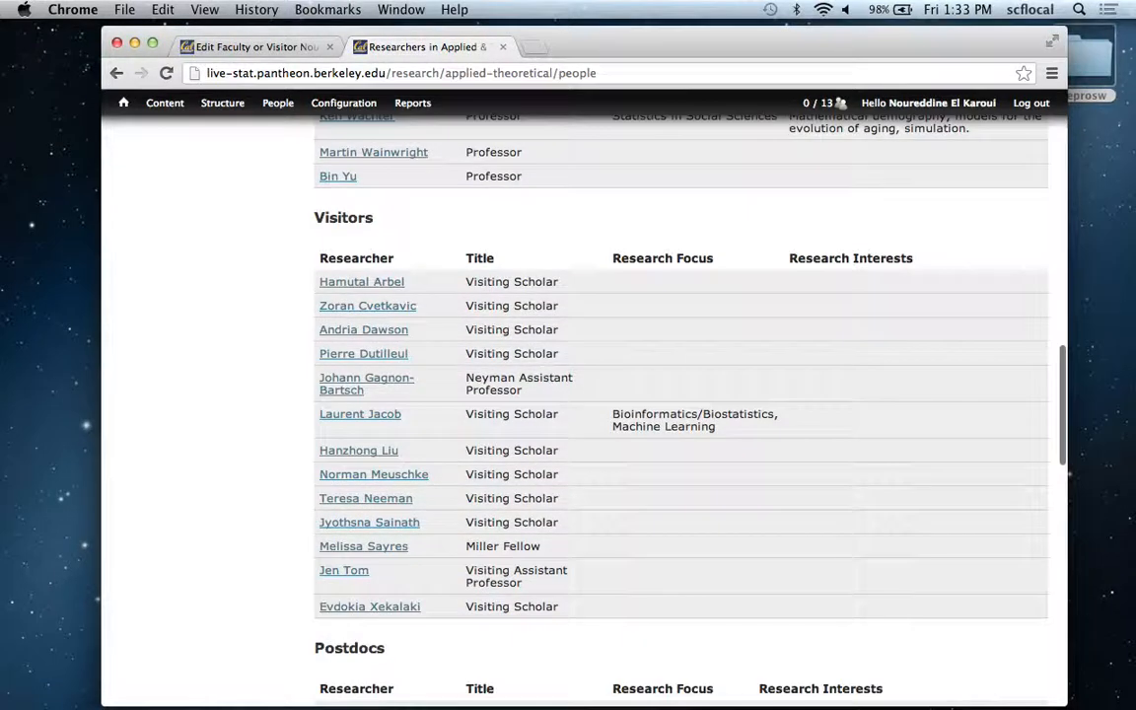
{"action": "scroll", "coordinate": [680, 414], "scroll_direction": "down", "scroll_amount": 15}
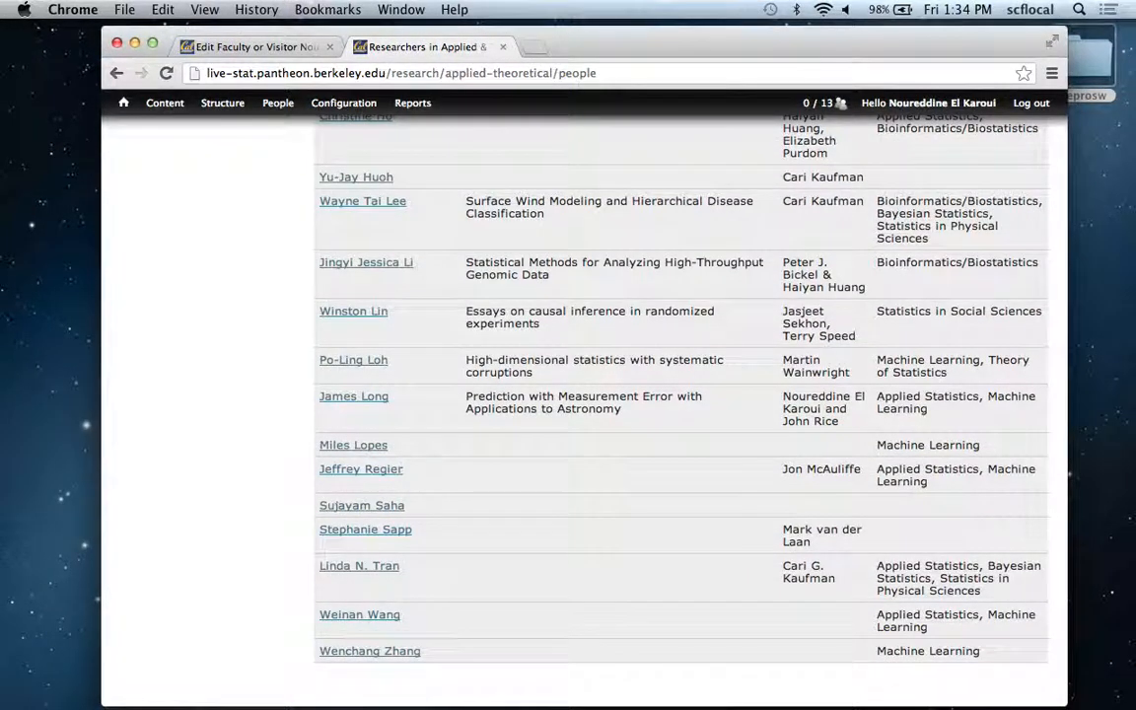
Compare the Sub-Focus and Research Interests fields in the profile form with the matching columns of the Applied & Theoretical Statistics researchers listing.
{"action": "scroll", "coordinate": [680, 414], "scroll_direction": "up", "scroll_amount": 3}
{"action": "scroll", "coordinate": [681, 414], "scroll_direction": "up", "scroll_amount": 15}
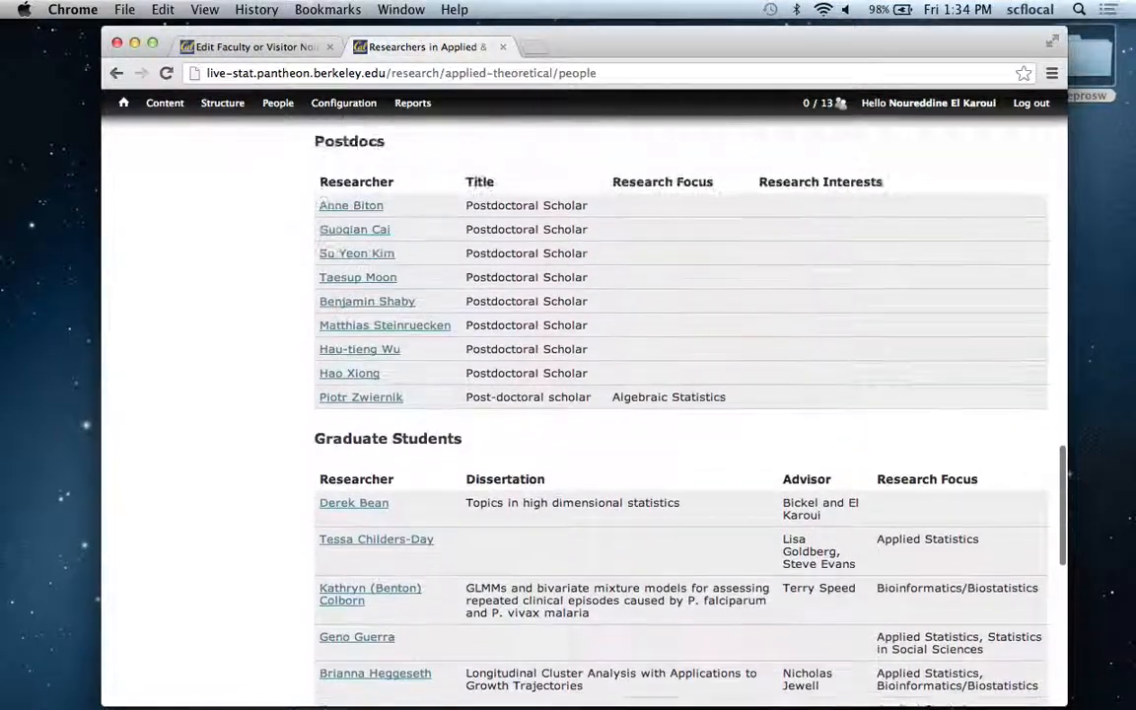
{"action": "scroll", "coordinate": [680, 414], "scroll_direction": "up", "scroll_amount": 10}
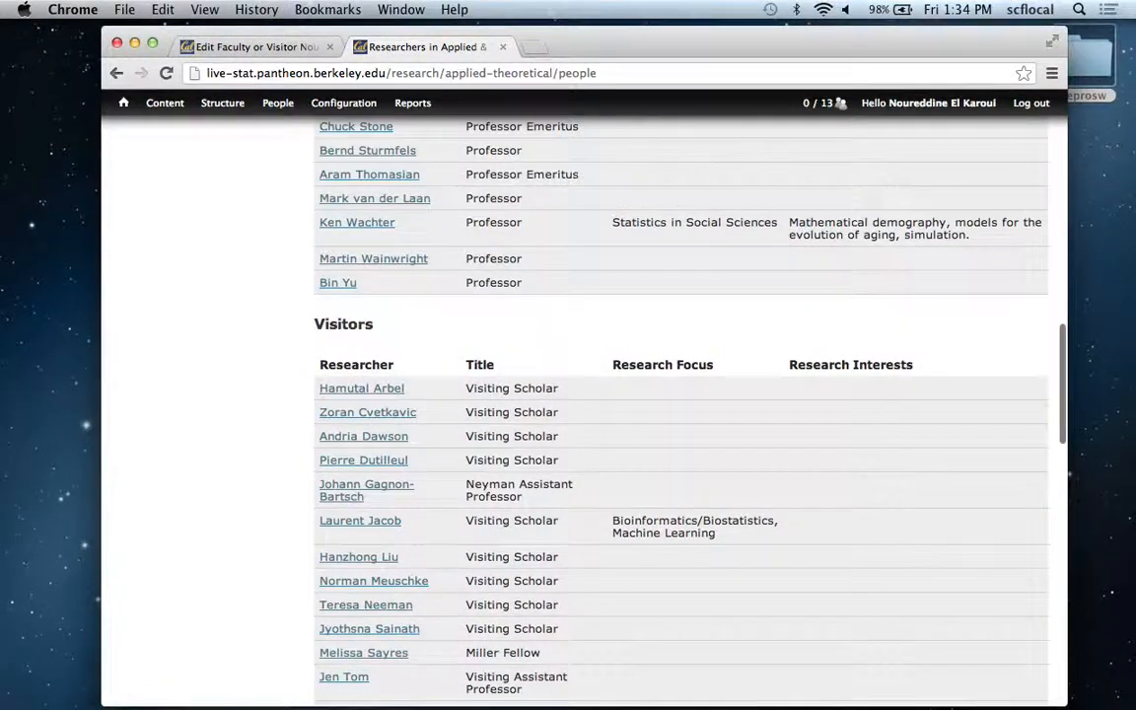
{"action": "scroll", "coordinate": [680, 414], "scroll_direction": "up", "scroll_amount": 10}
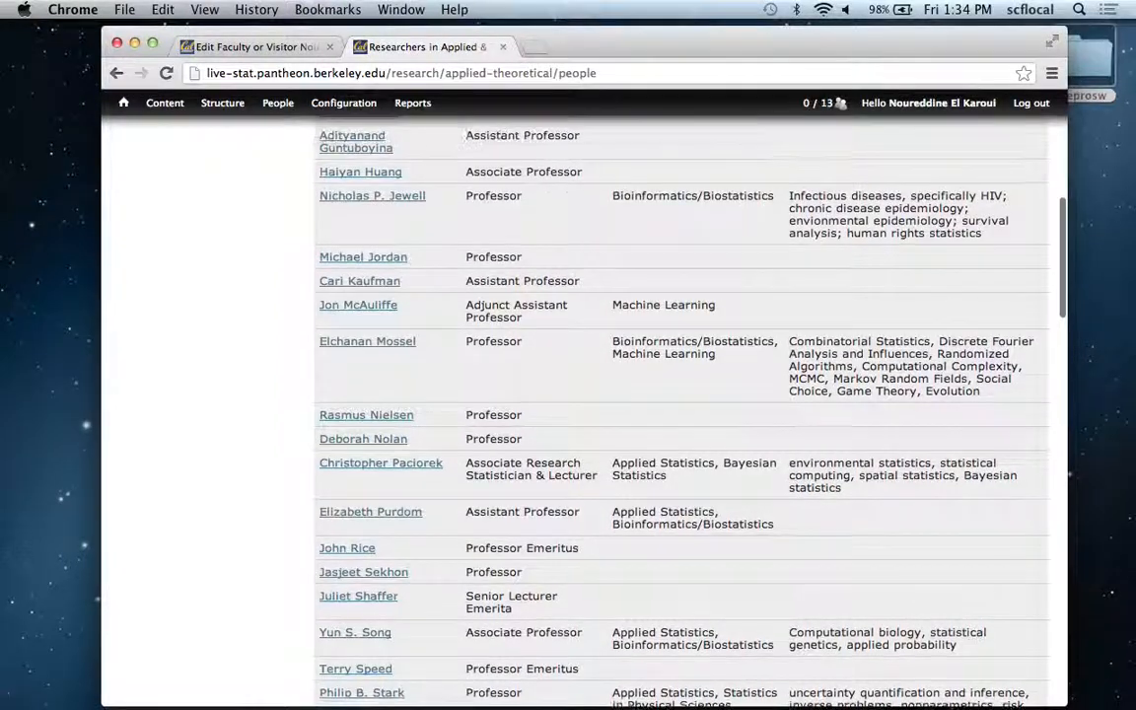
{"action": "scroll", "coordinate": [680, 414], "scroll_direction": "up", "scroll_amount": 4}
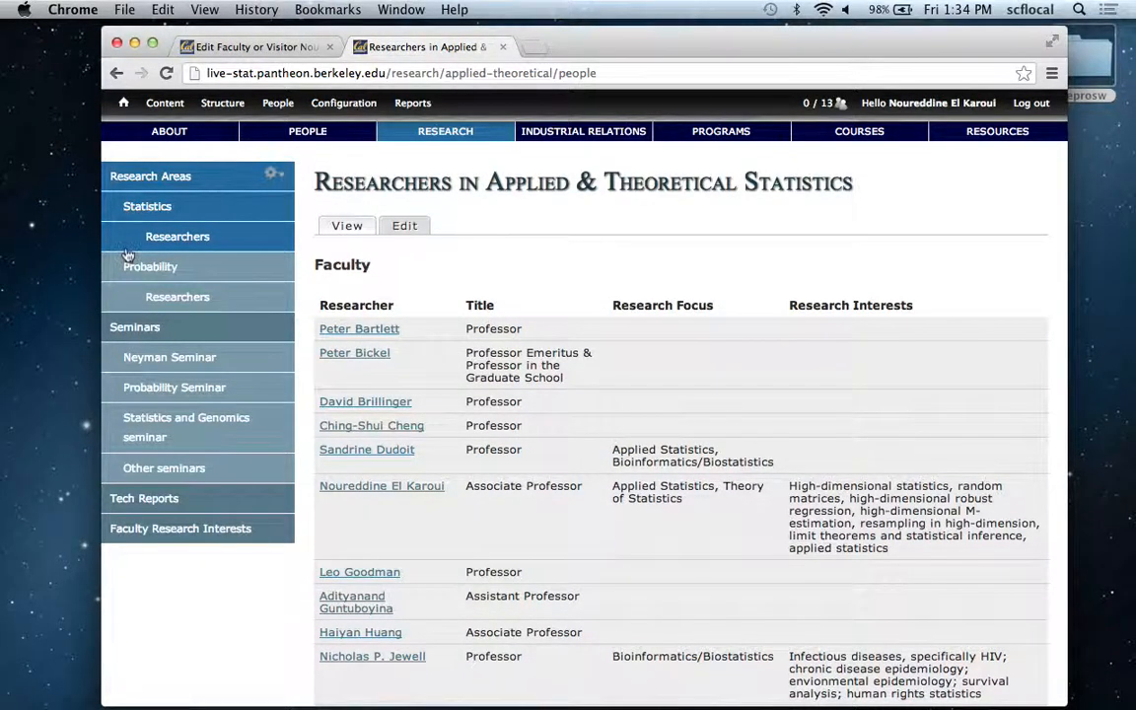
{"action": "left_click", "coordinate": [274, 49]}
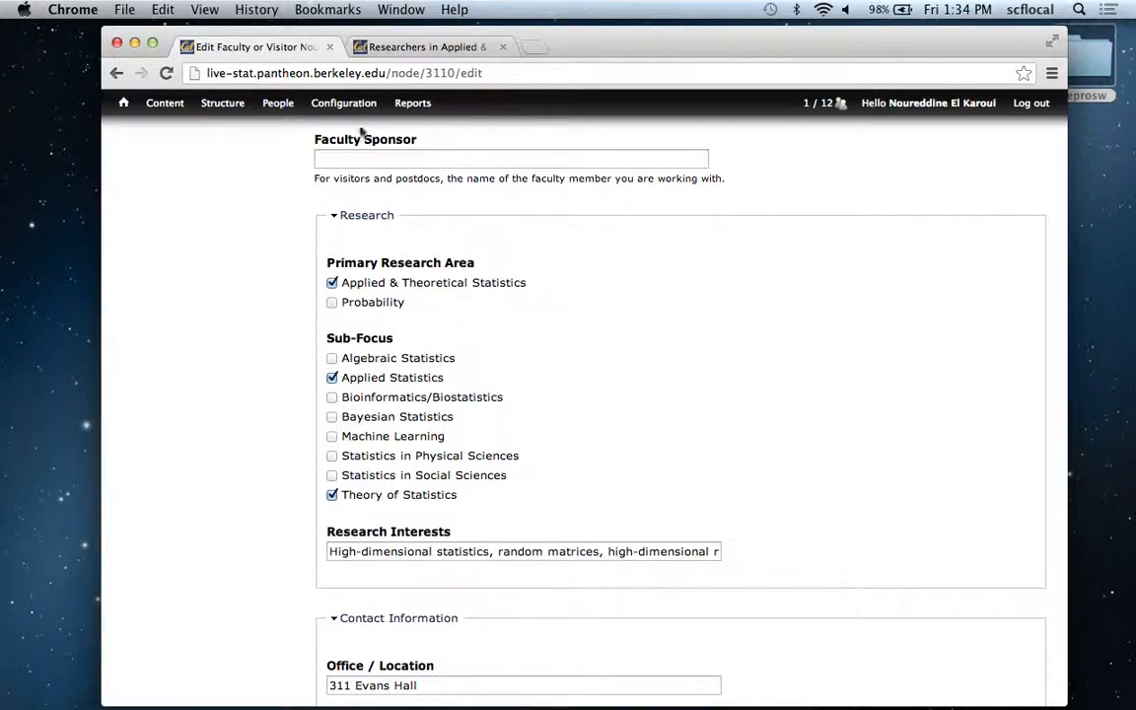
{"action": "left_click", "coordinate": [410, 48]}
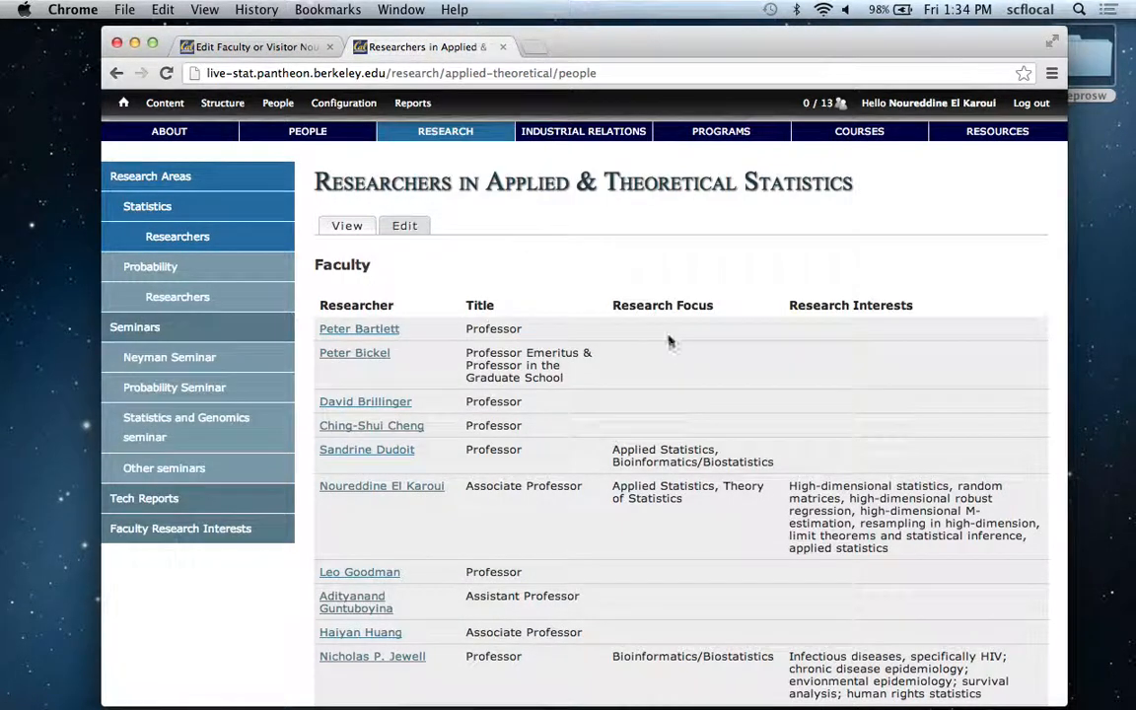
{"action": "scroll", "coordinate": [612, 316], "scroll_direction": "down", "scroll_amount": 1}
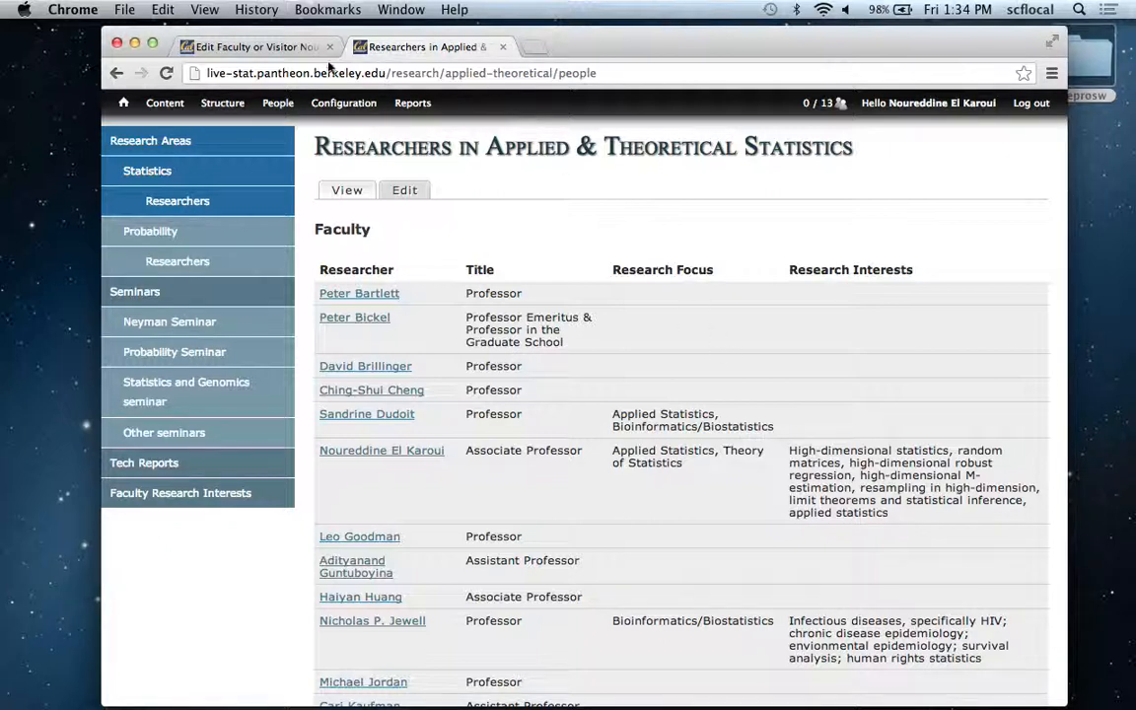
{"action": "left_click", "coordinate": [254, 45]}
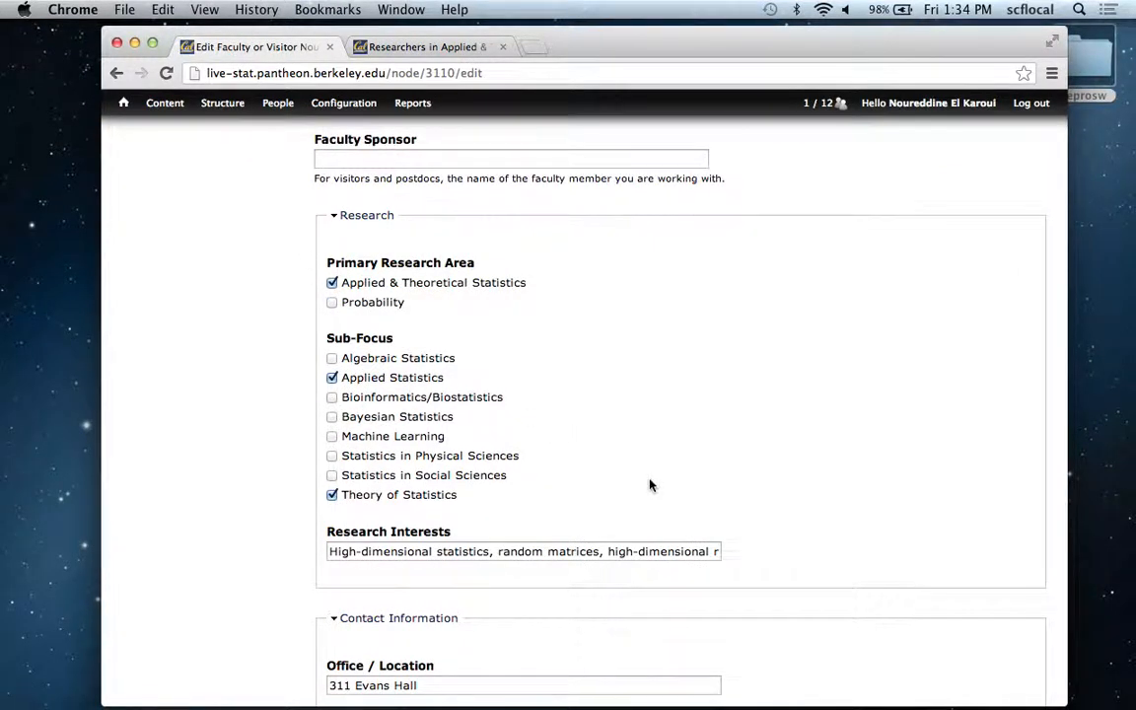
{"action": "left_click", "coordinate": [363, 50]}
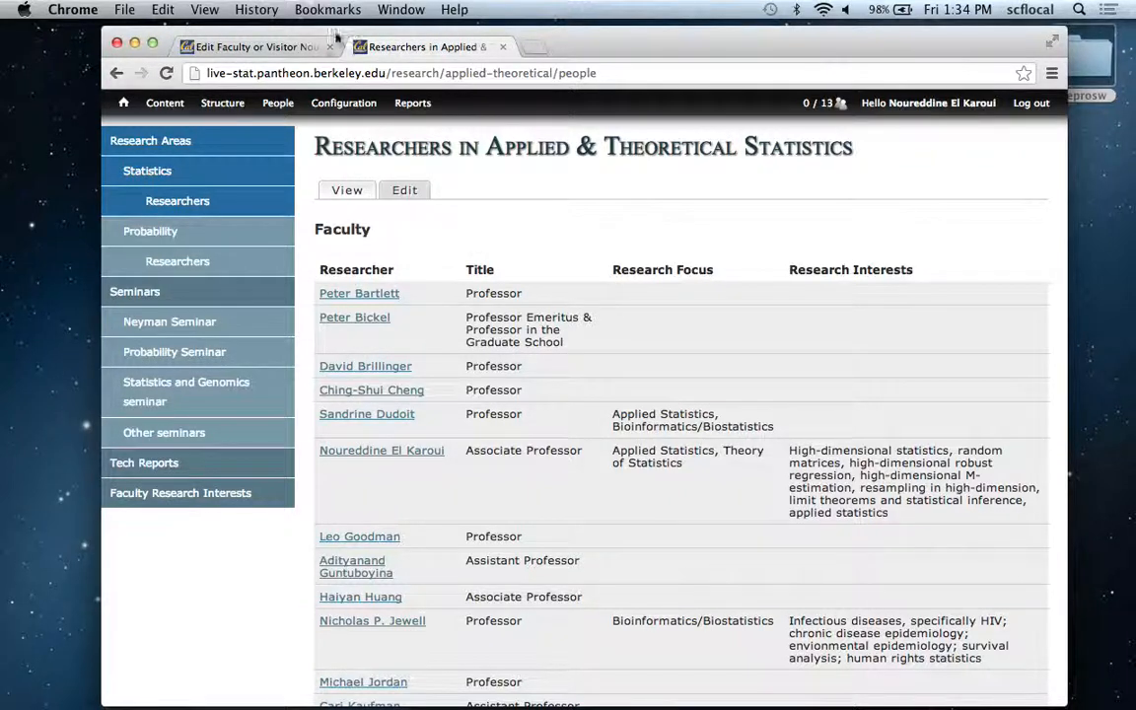
{"action": "left_click", "coordinate": [288, 56]}
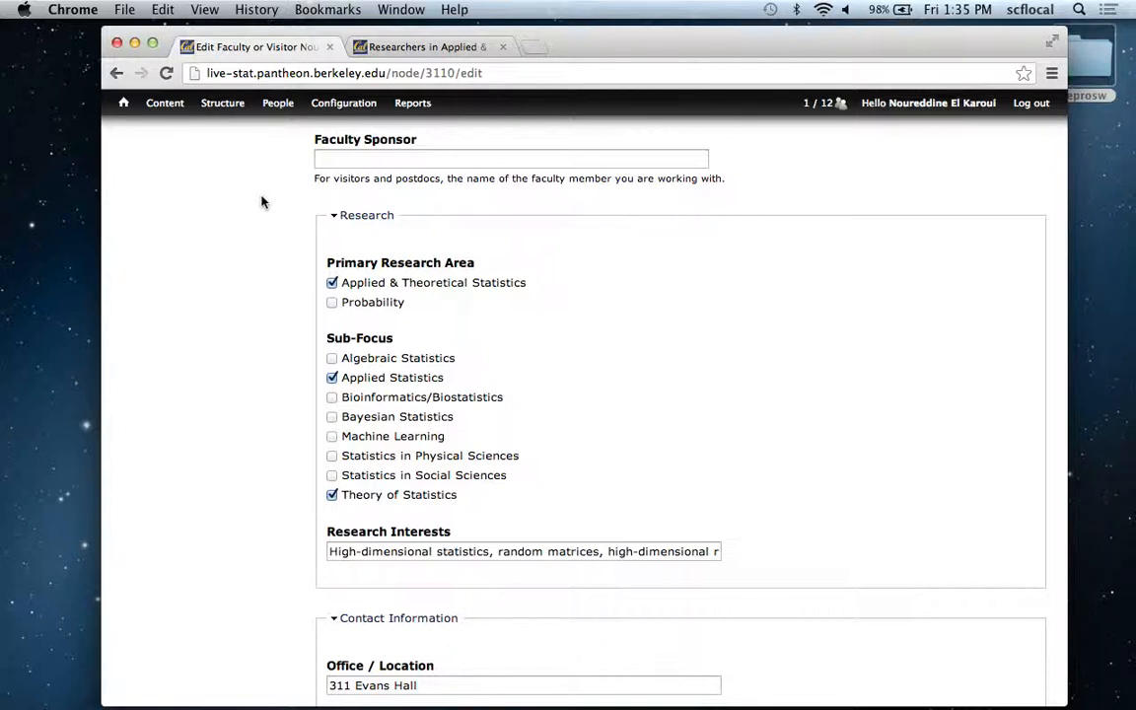
Open the profile photo's cropping view, inspect the photo_thumb style and its image scale options, and return to the photo_main style.
{"action": "scroll", "coordinate": [261, 202], "scroll_direction": "up", "scroll_amount": 8}
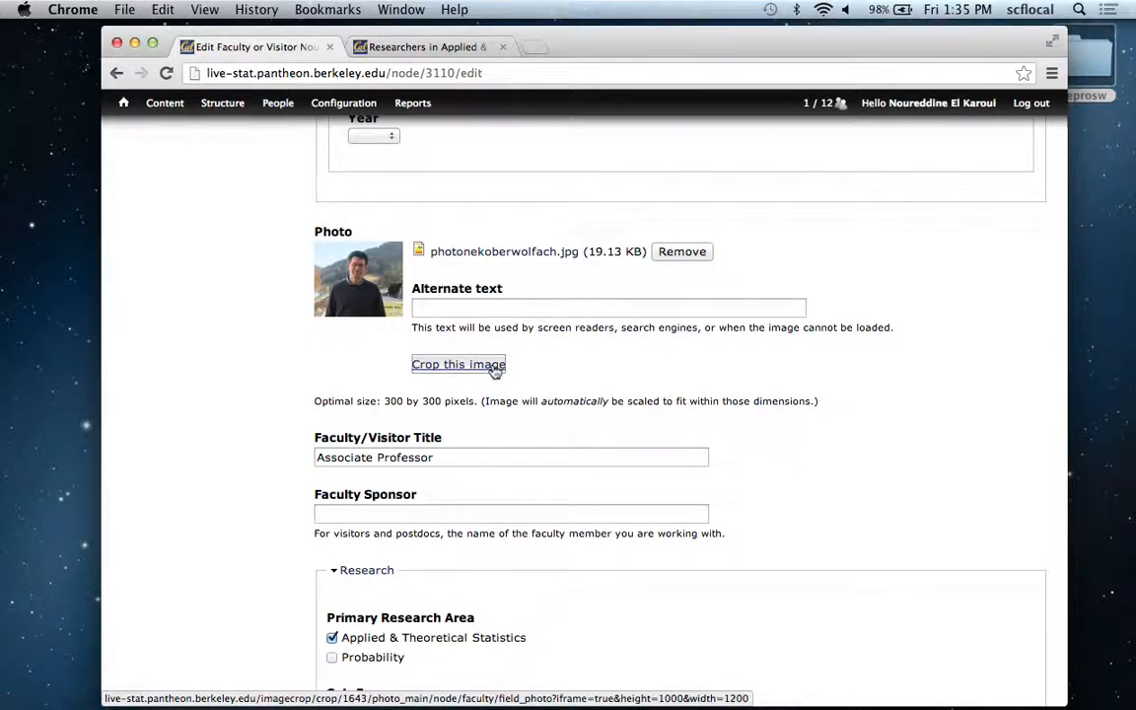
{"action": "left_click", "coordinate": [493, 366]}
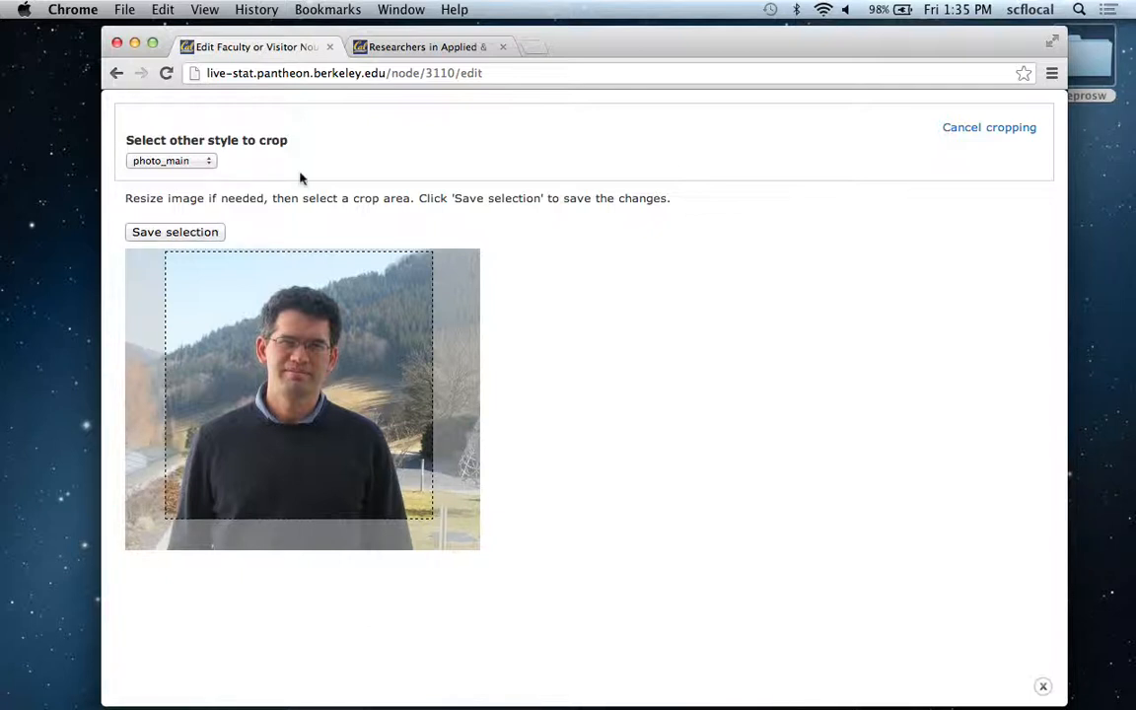
{"action": "left_click", "coordinate": [171, 162]}
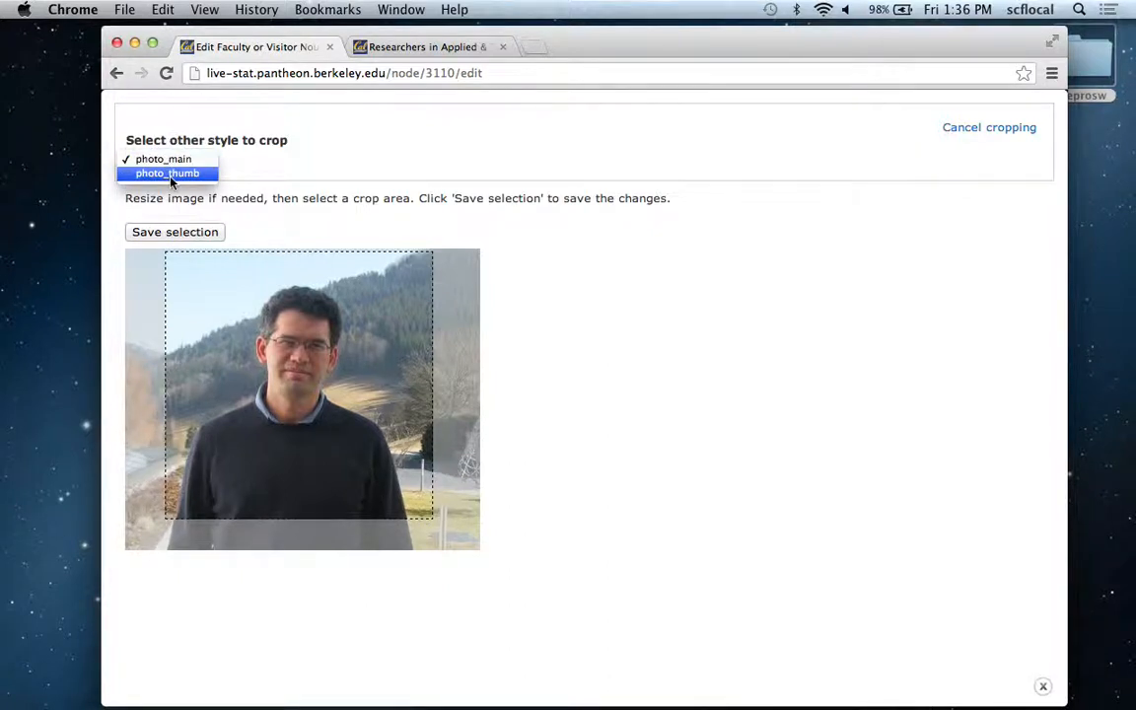
{"action": "left_click", "coordinate": [169, 174]}
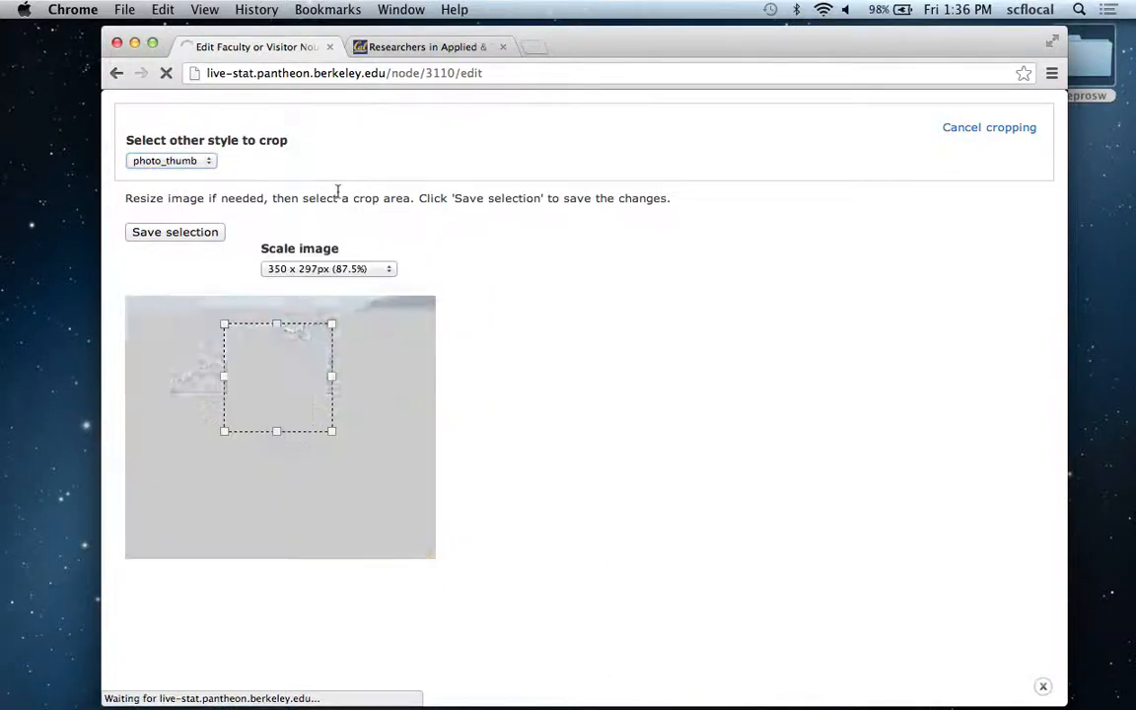
{"action": "left_click", "coordinate": [390, 271]}
{"action": "left_click", "coordinate": [431, 262]}
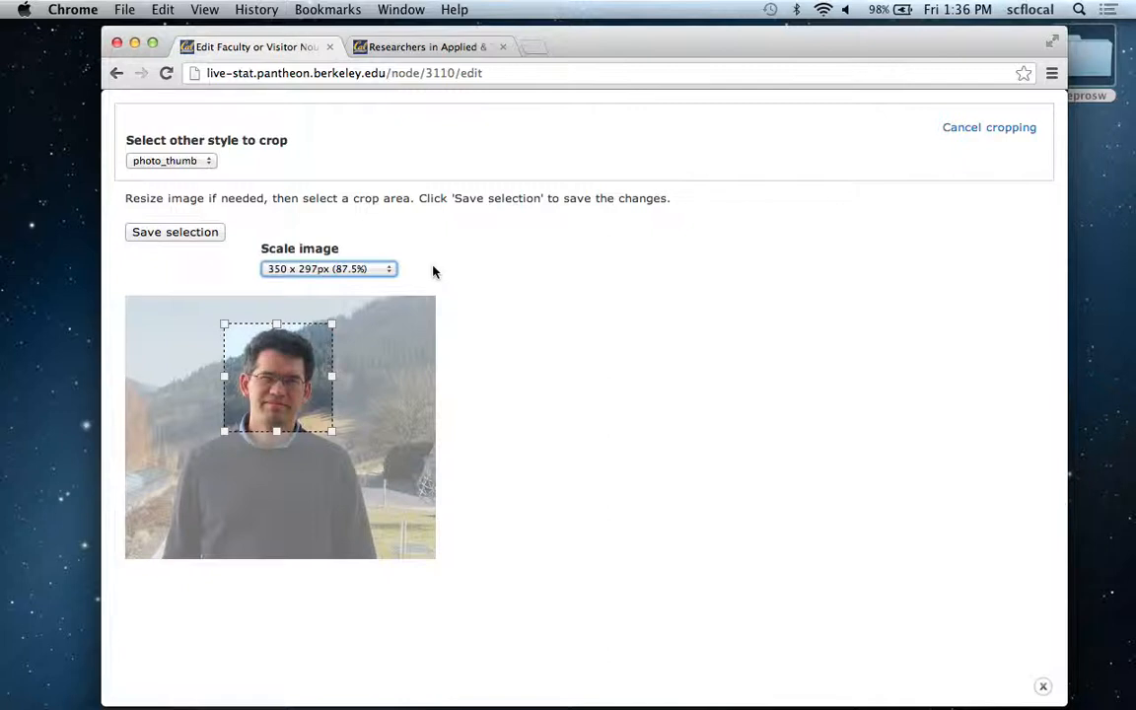
{"action": "left_click", "coordinate": [194, 170]}
{"action": "left_click", "coordinate": [166, 143]}
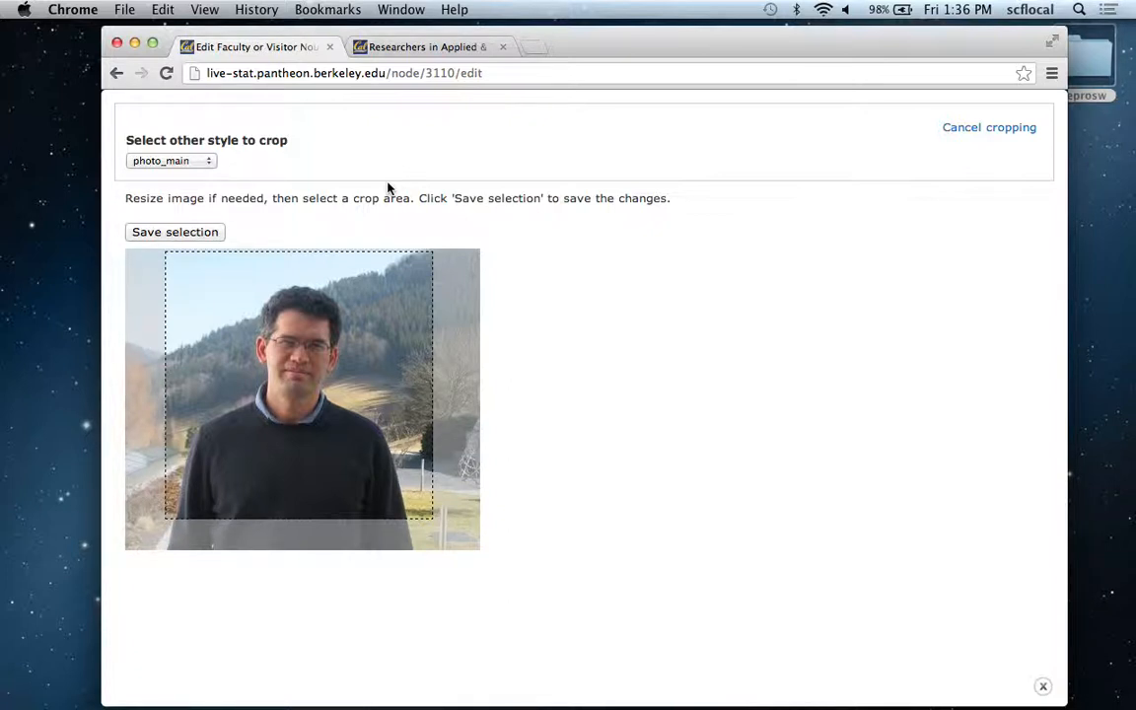
In the browser tab with the researchers listing, open the Faculty page and view the same faculty member's thumbnail and profile page photo.
{"action": "left_click", "coordinate": [393, 45]}
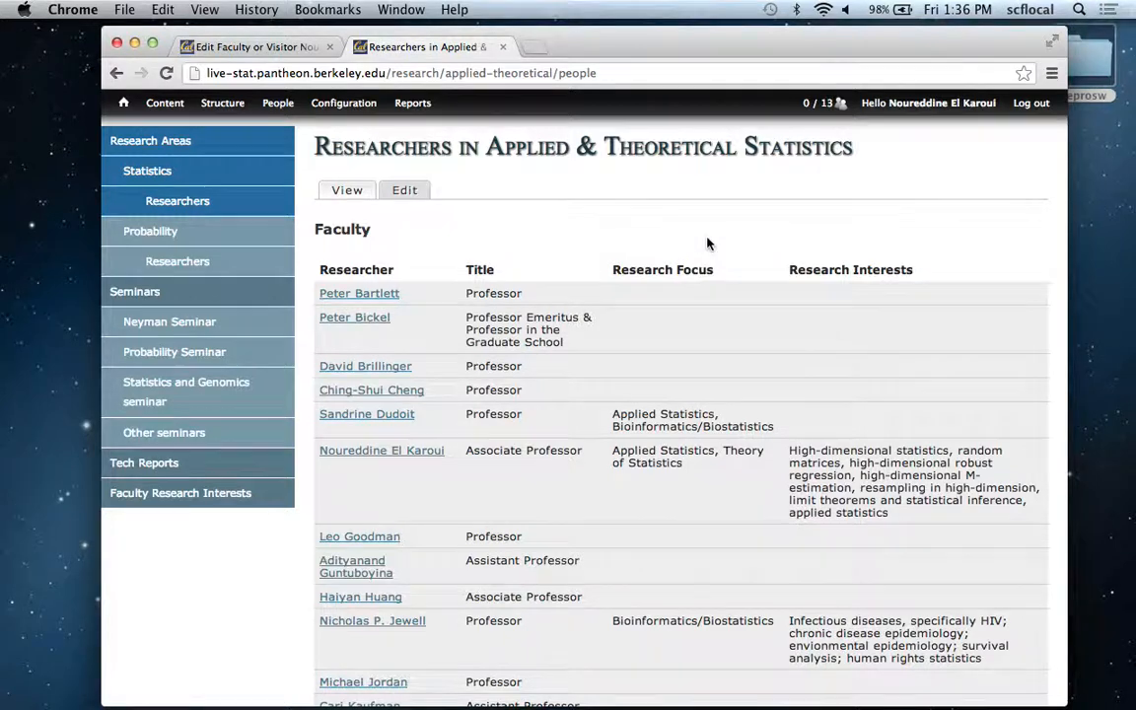
{"action": "scroll", "coordinate": [707, 245], "scroll_direction": "up", "scroll_amount": 3}
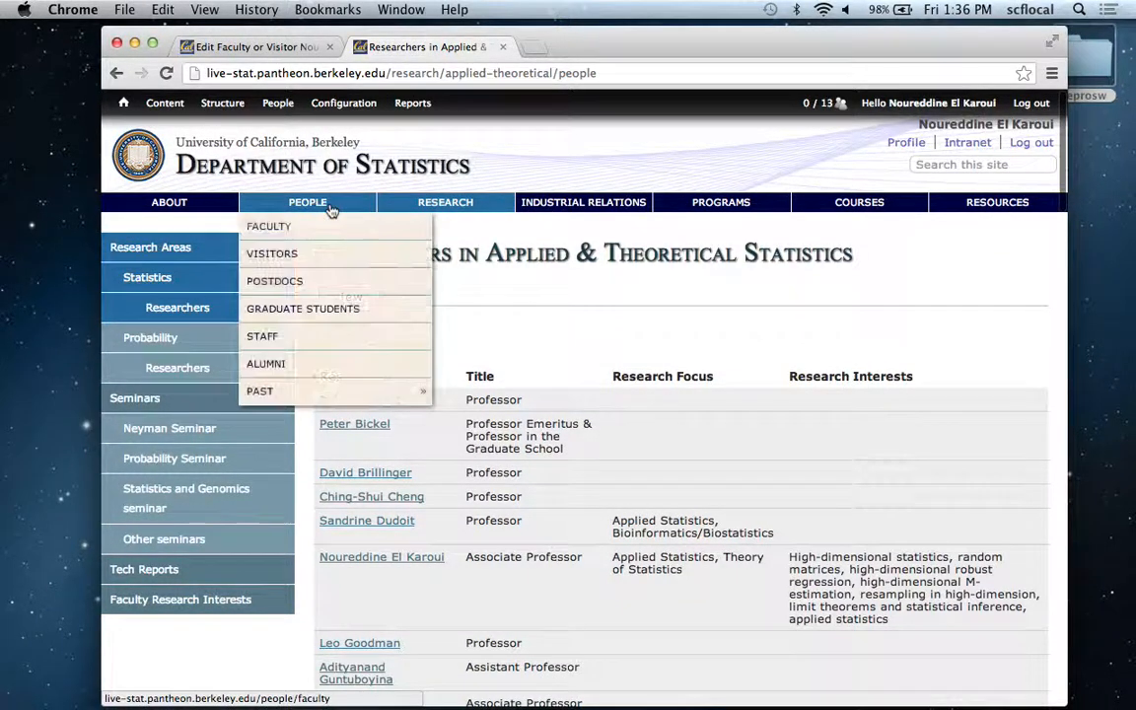
{"action": "left_click", "coordinate": [332, 230]}
{"action": "scroll", "coordinate": [568, 284], "scroll_direction": "down", "scroll_amount": 5}
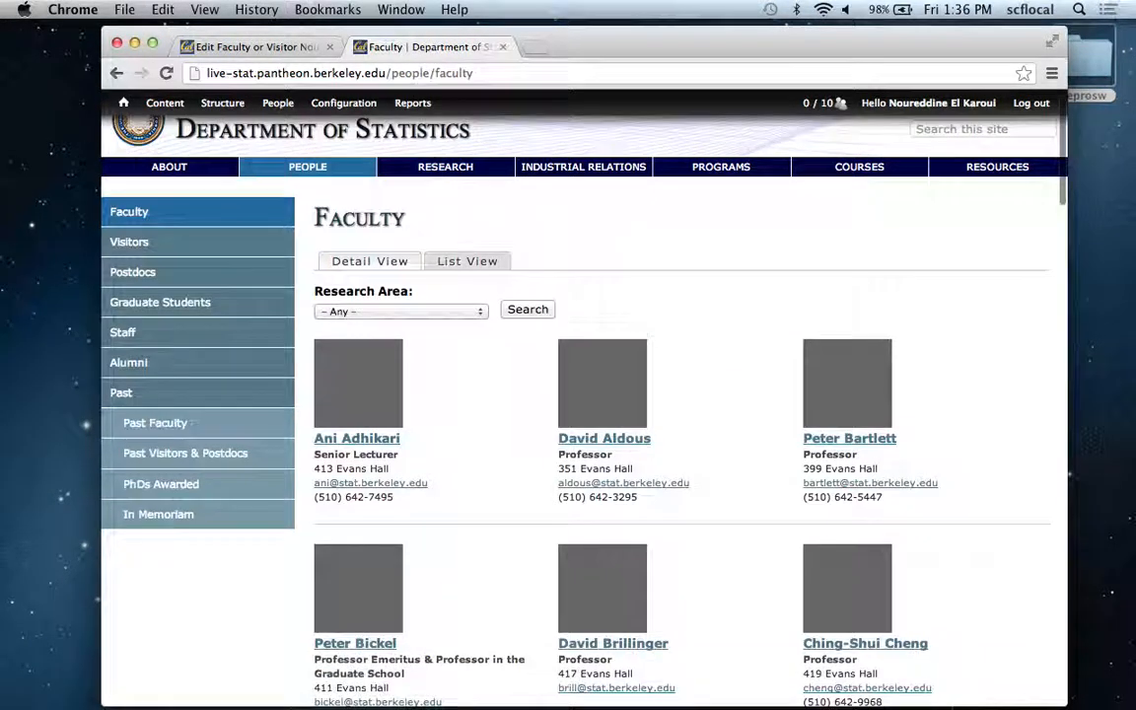
{"action": "scroll", "coordinate": [680, 414], "scroll_direction": "down", "scroll_amount": 5}
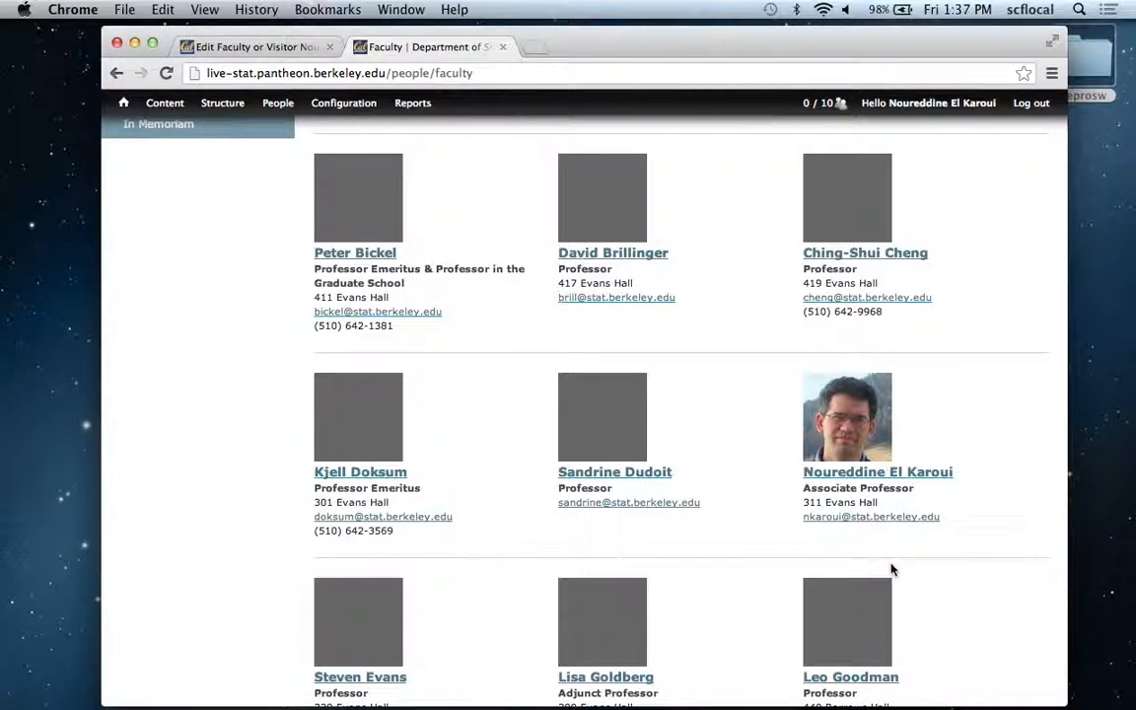
{"action": "left_click", "coordinate": [870, 472]}
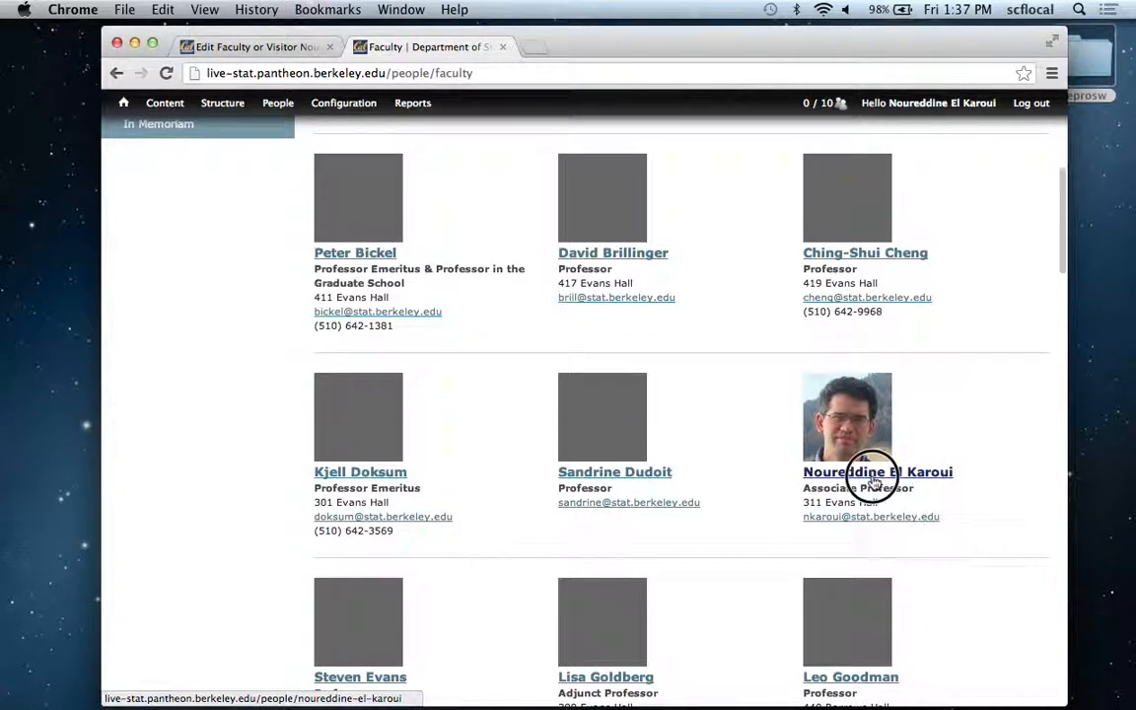
{"action": "scroll", "coordinate": [874, 482], "scroll_direction": "down", "scroll_amount": 3}
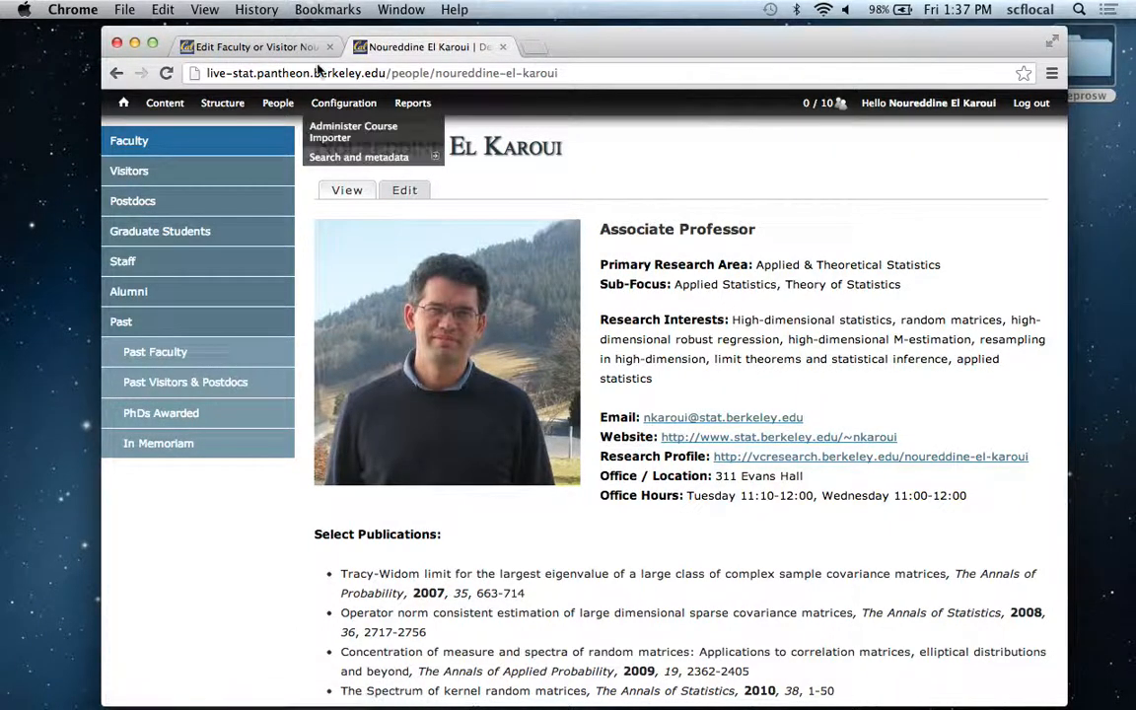
Return to the profile's edit form, cancel the photo cropping, and review the fields in the Contact Information section.
{"action": "left_click", "coordinate": [257, 47]}
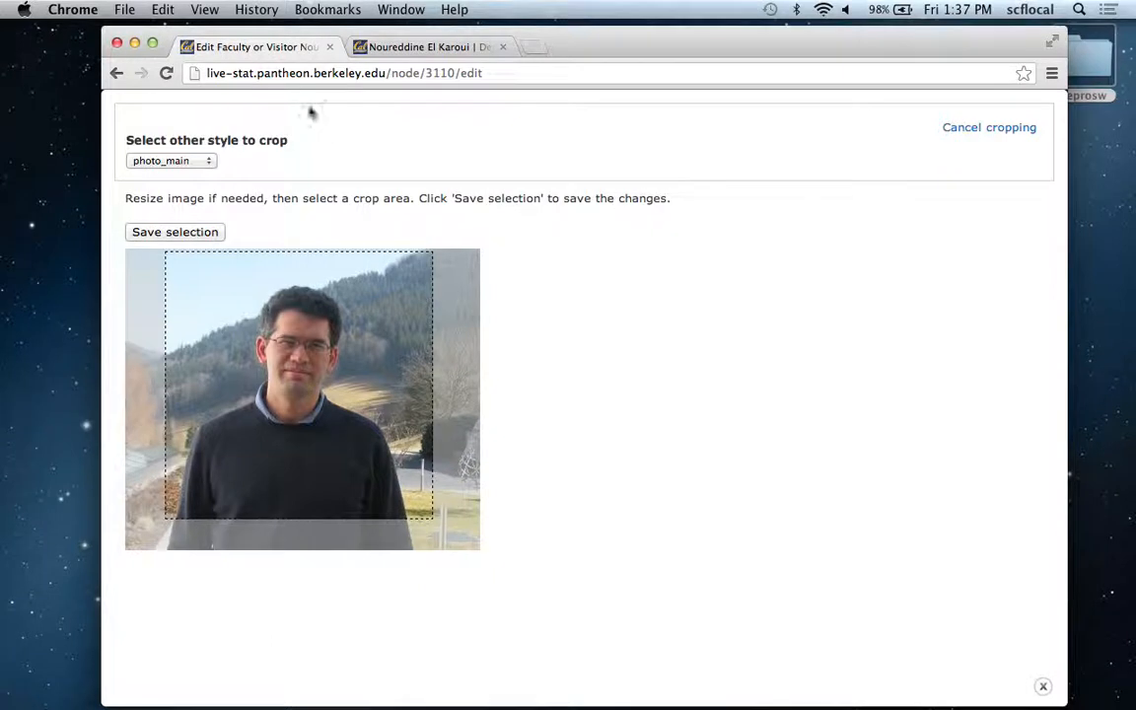
{"action": "left_click", "coordinate": [959, 131]}
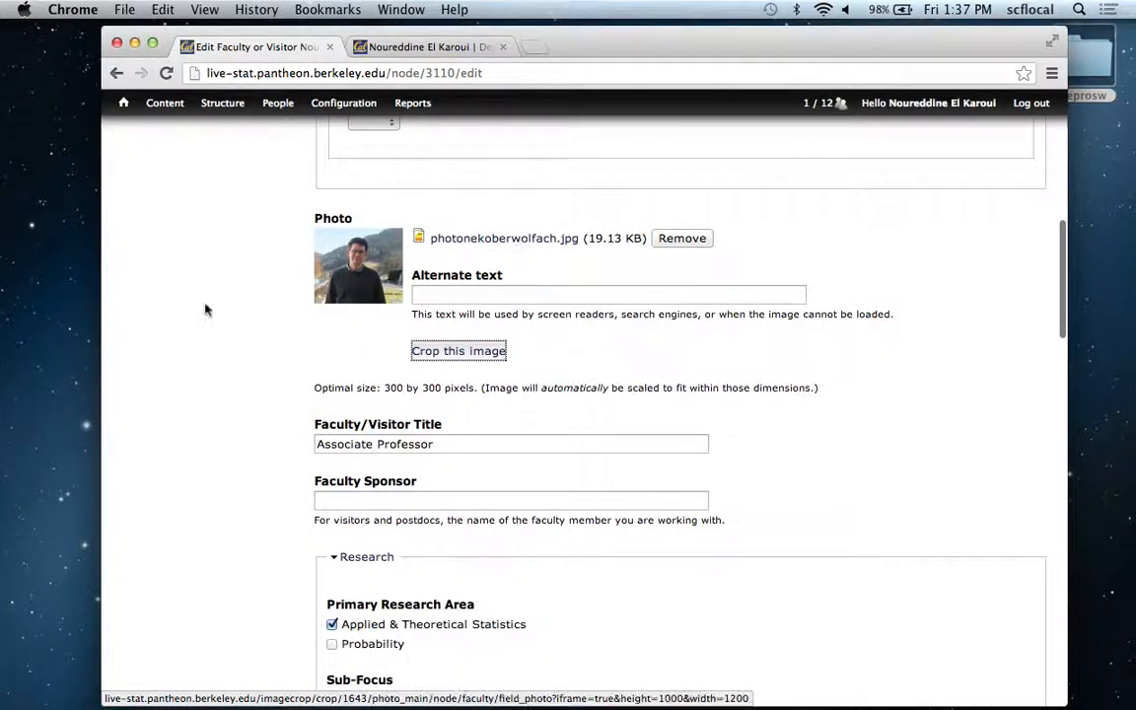
{"action": "scroll", "coordinate": [205, 309], "scroll_direction": "down", "scroll_amount": 10}
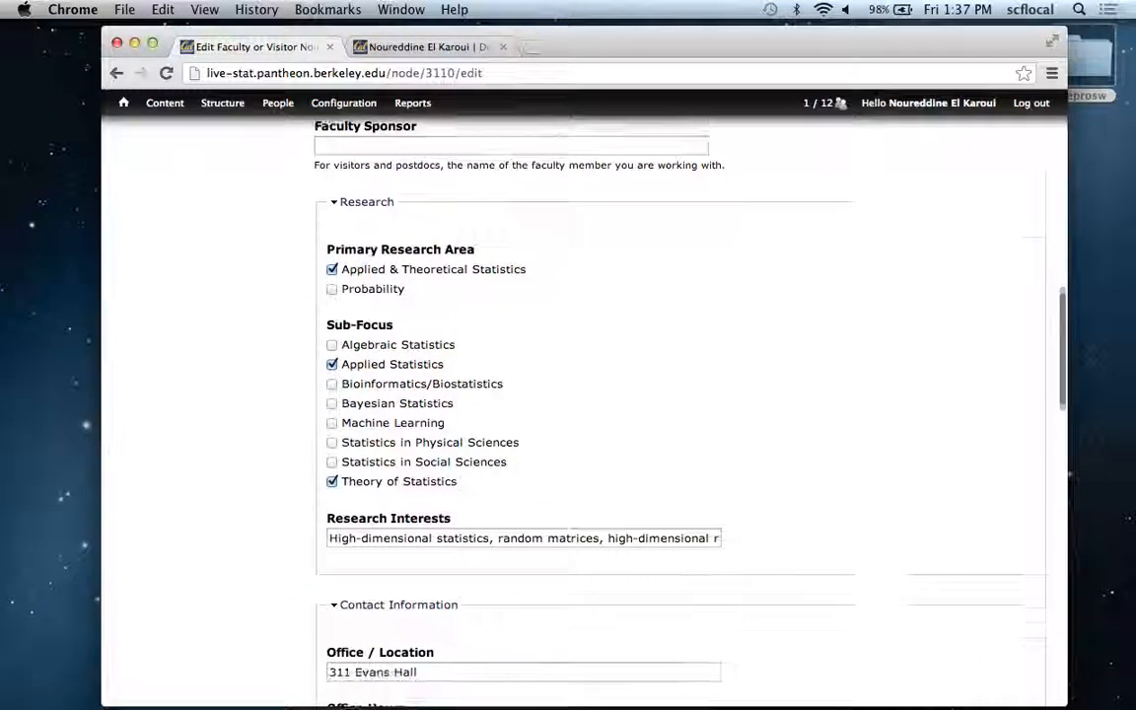
{"action": "scroll", "coordinate": [680, 414], "scroll_direction": "down", "scroll_amount": 7}
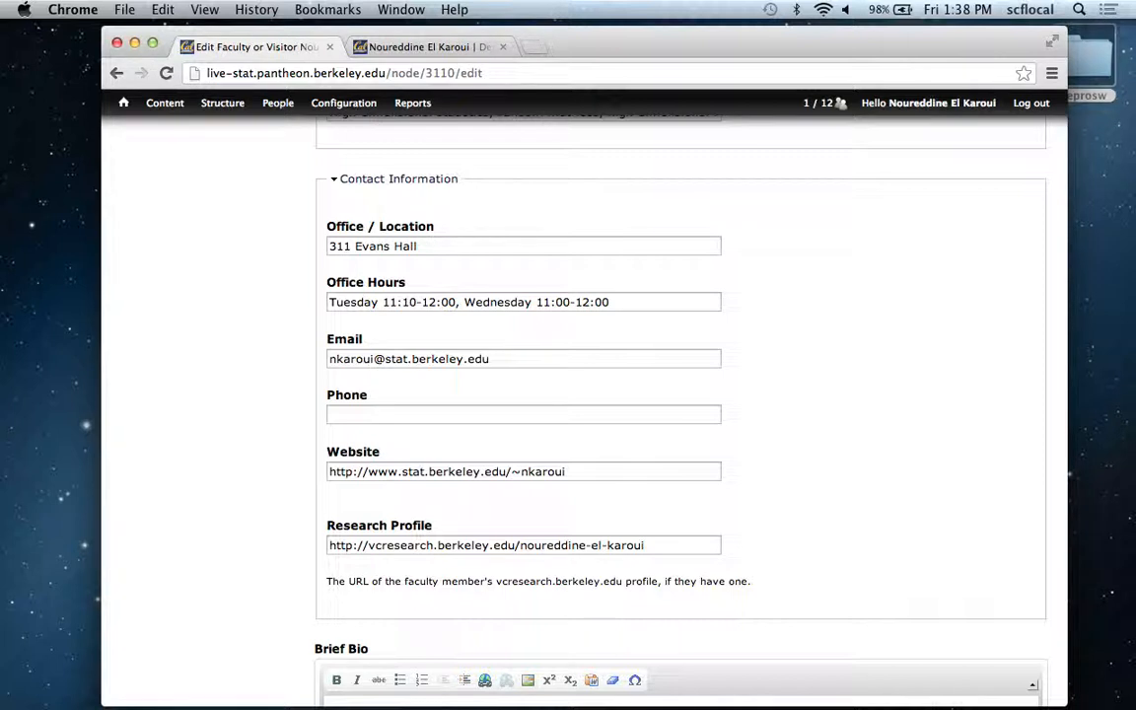
{"action": "scroll", "coordinate": [681, 394], "scroll_direction": "down", "scroll_amount": 2}
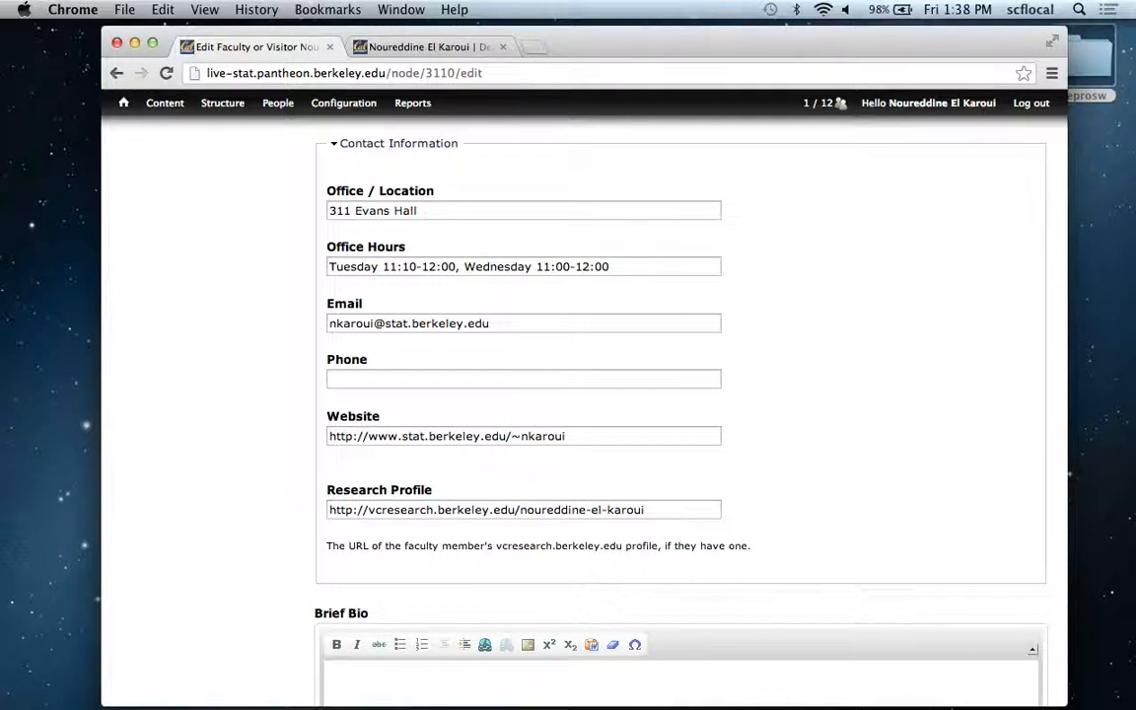
Review the Brief Bio and Publications sections of the form and open the page for importing publications.
{"action": "scroll", "coordinate": [681, 394], "scroll_direction": "down", "scroll_amount": 10}
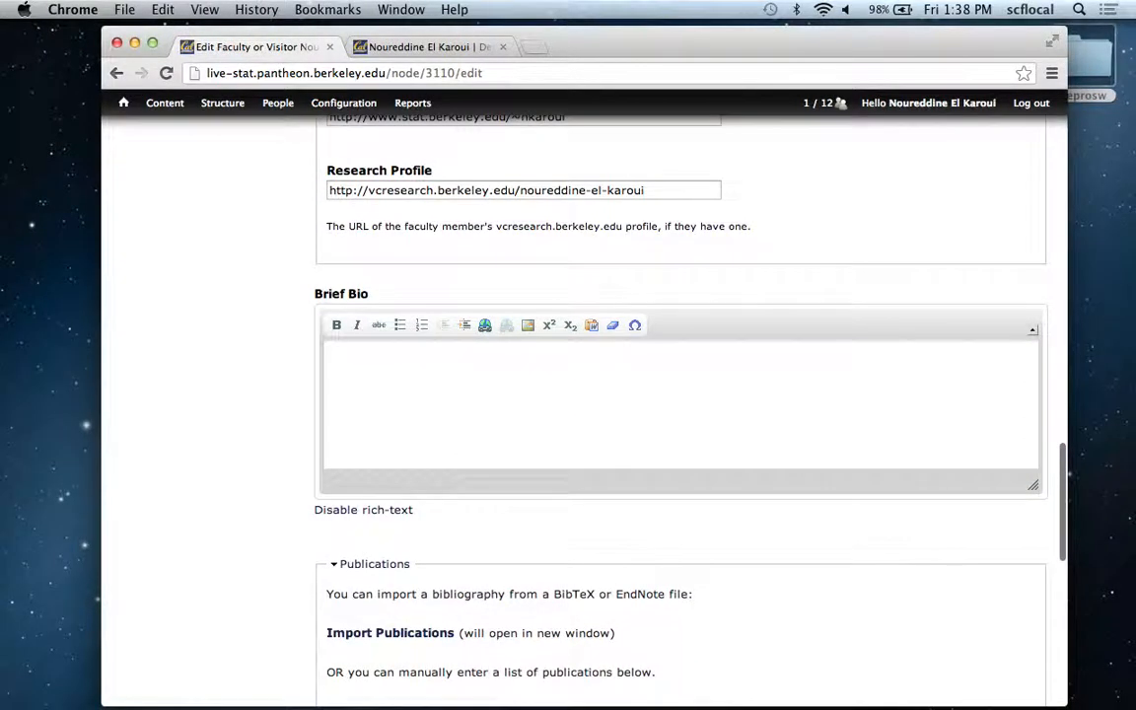
{"action": "scroll", "coordinate": [680, 395], "scroll_direction": "down", "scroll_amount": 2}
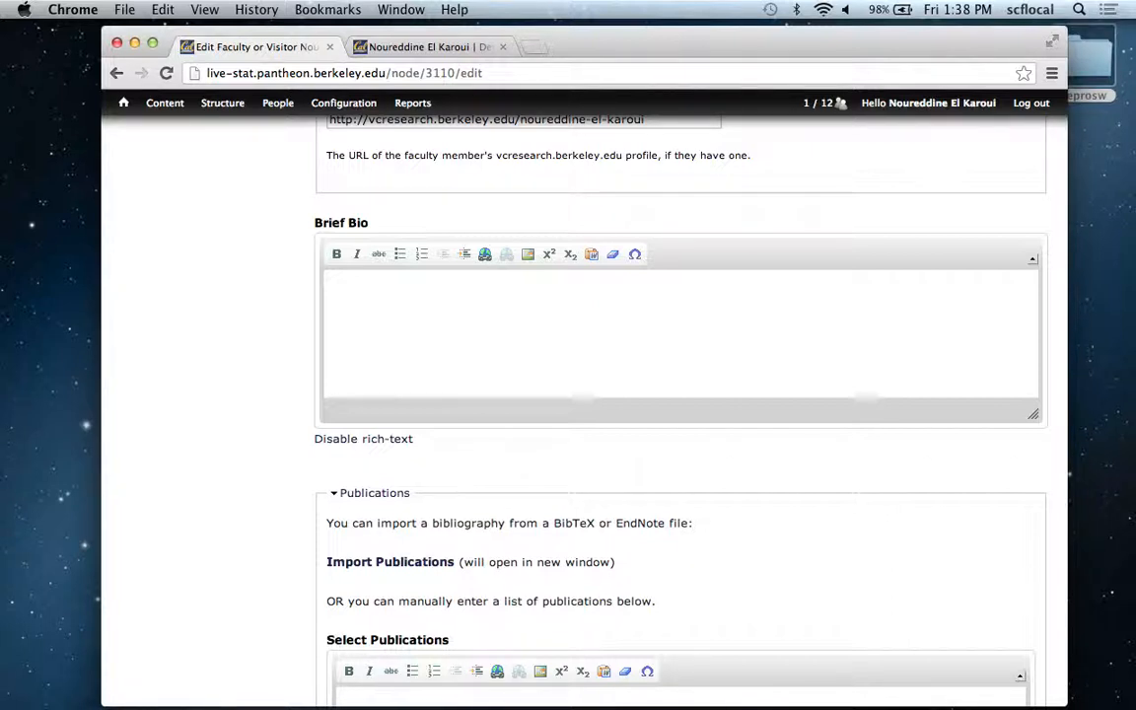
{"action": "scroll", "coordinate": [681, 394], "scroll_direction": "down", "scroll_amount": 3}
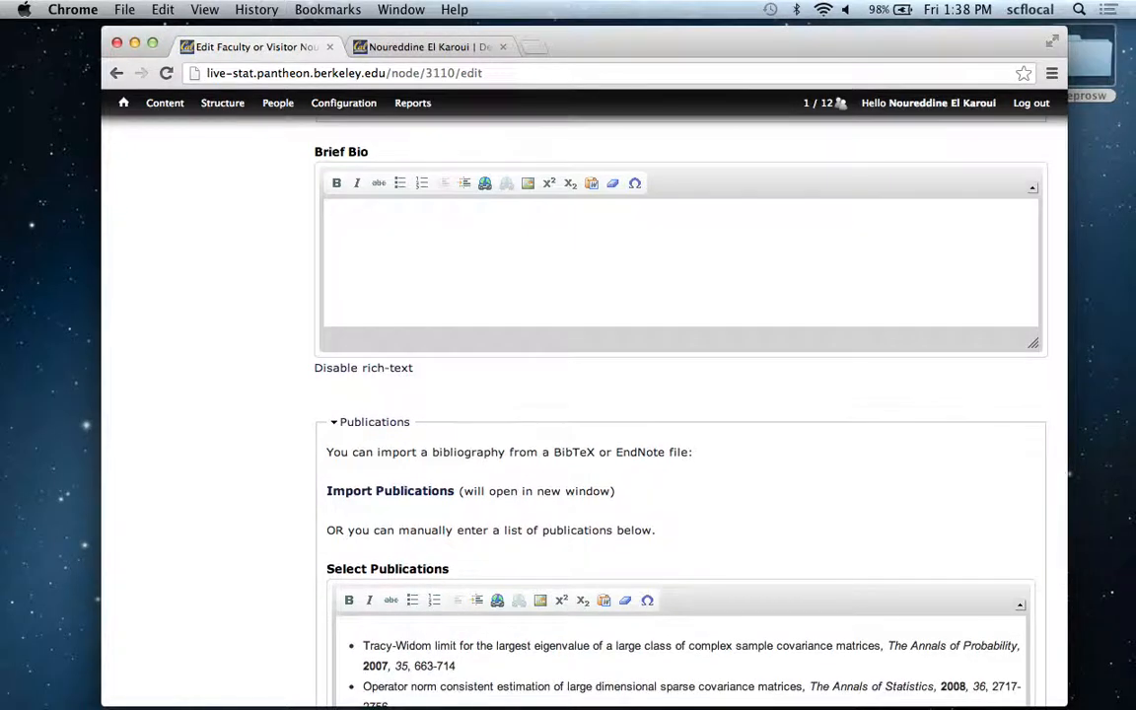
{"action": "scroll", "coordinate": [680, 395], "scroll_direction": "down", "scroll_amount": 6}
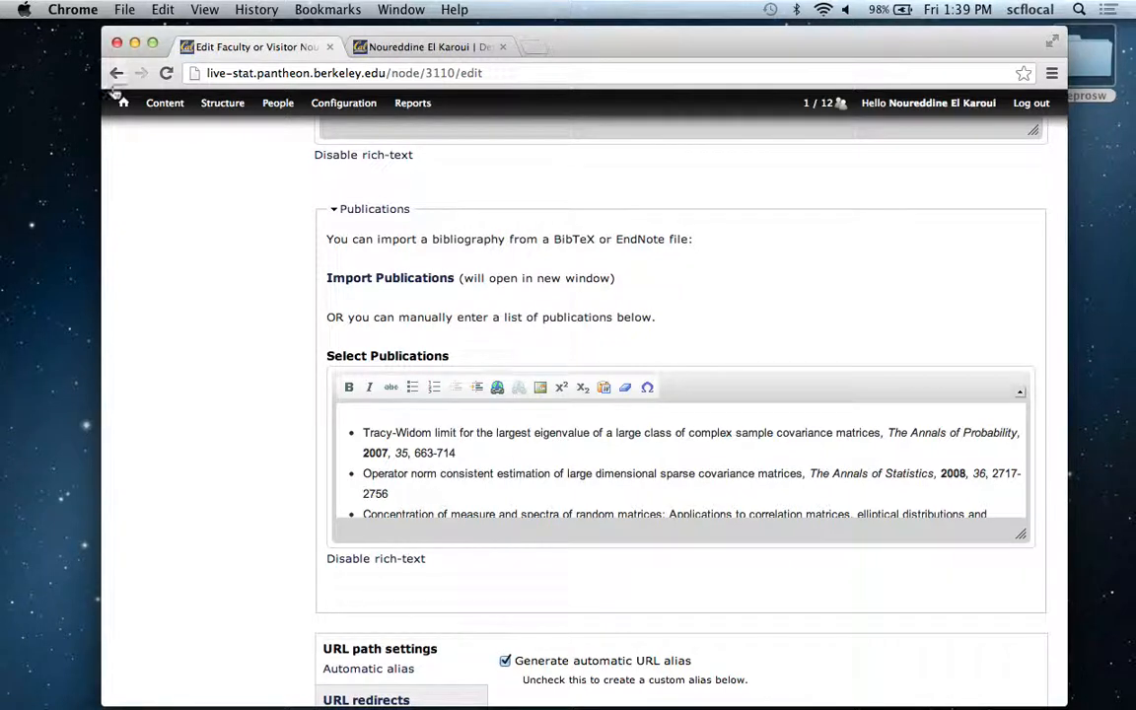
{"action": "left_click", "coordinate": [438, 280]}
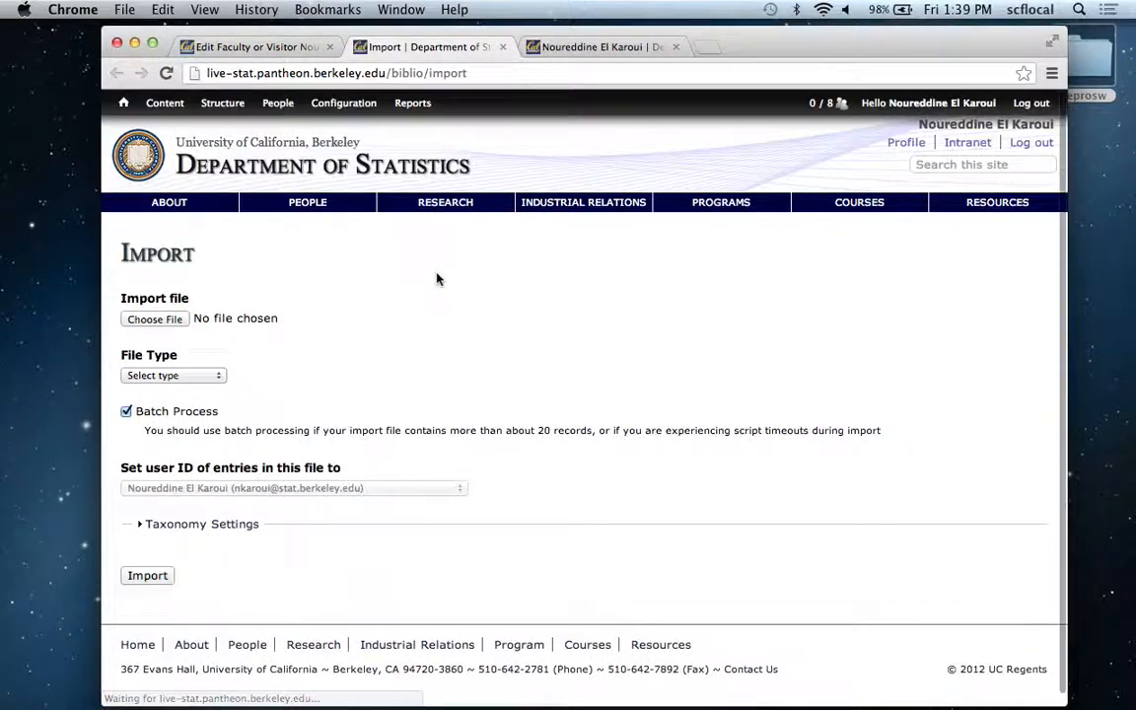
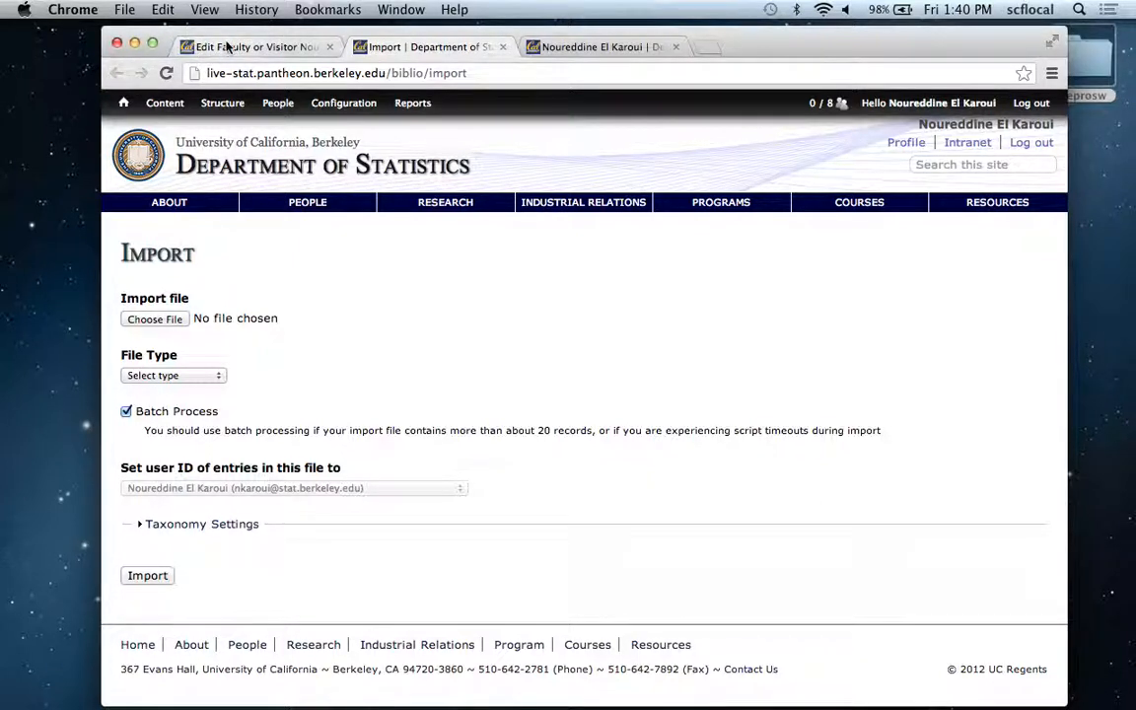
Return to the profile's edit form and enter placeholder lines in Brief Bio, including "saldkfjl;dsajflk;asdjfl;dsajf" and, after a blank line, "sdajfklsadfjdsfdsklaf".
{"action": "left_click", "coordinate": [228, 46]}
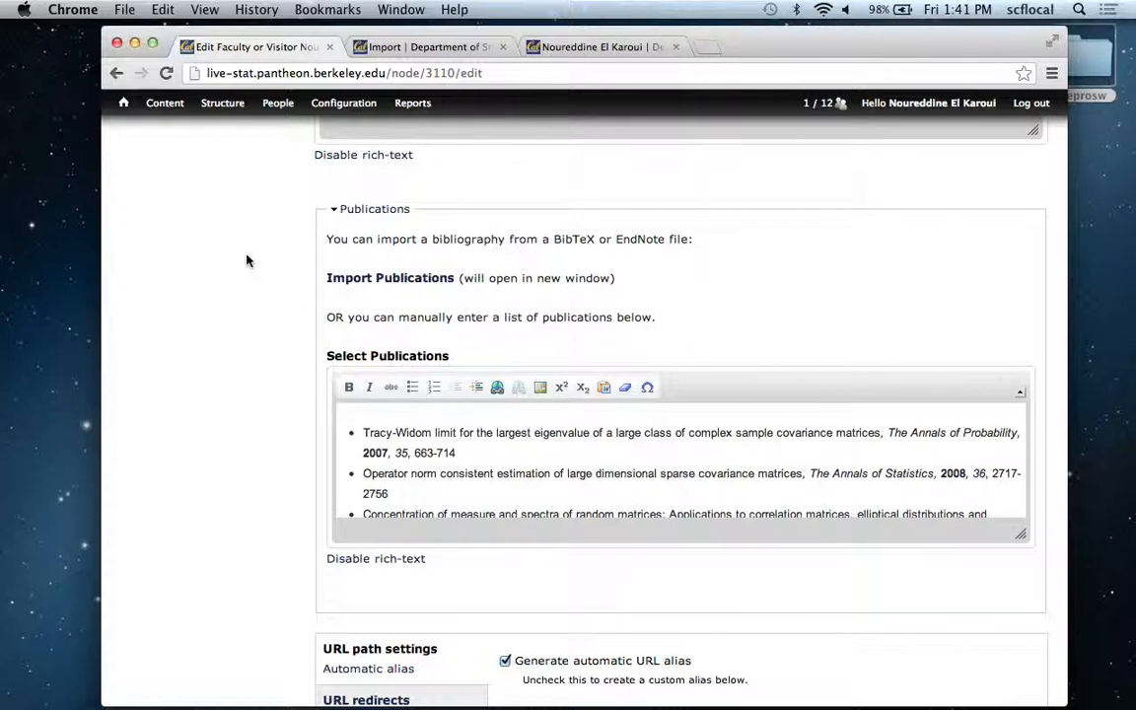
{"action": "scroll", "coordinate": [247, 261], "scroll_direction": "up", "scroll_amount": 8}
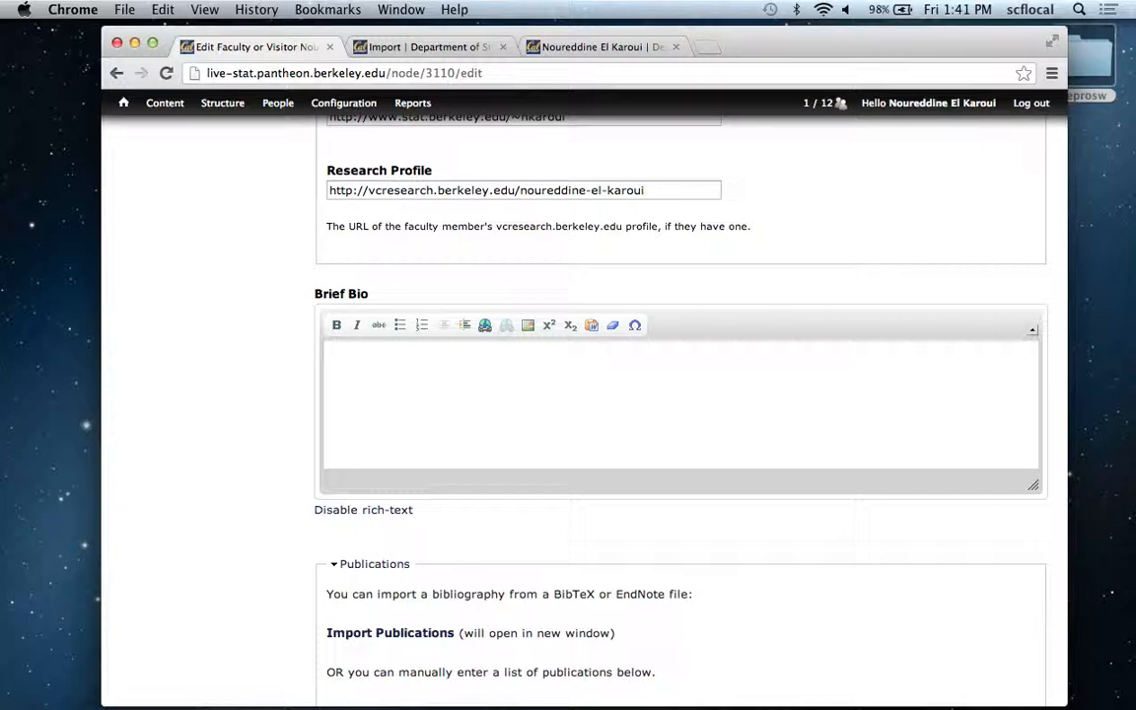
{"action": "left_click", "coordinate": [416, 353]}
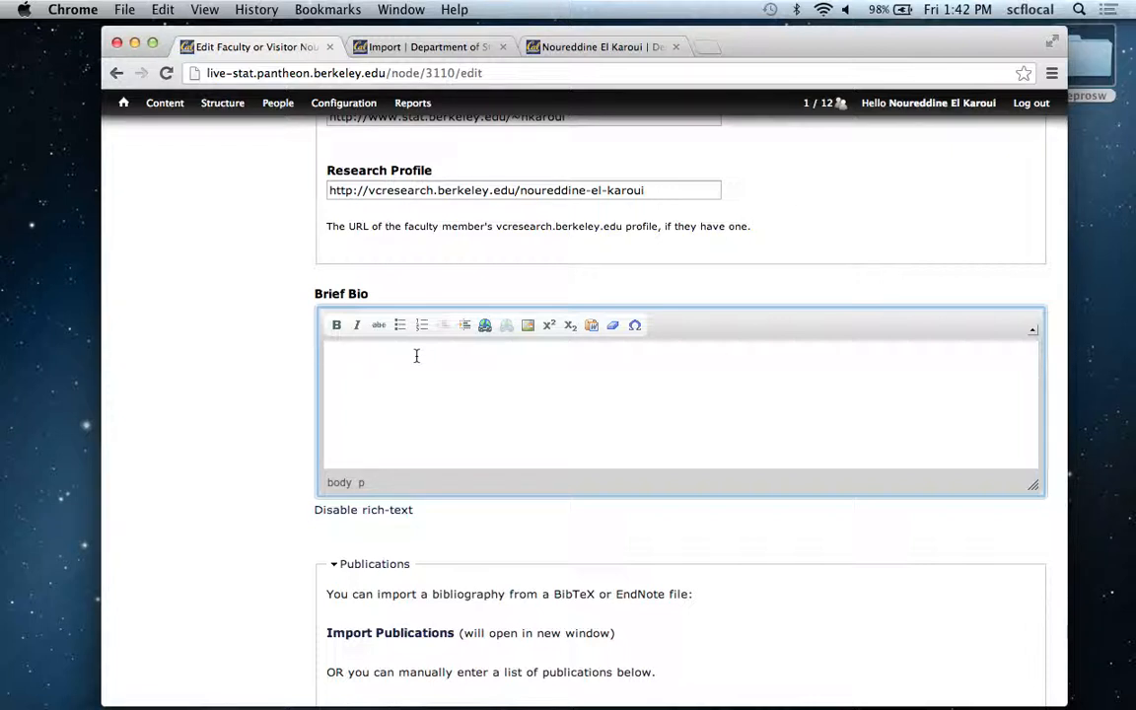
{"action": "type", "text": "lkjldkflkfjaf"}
{"action": "key", "text": "Return"}
{"action": "type", "text": "saldkfjl;dsajfk;asdjfl;dsajf"}
{"action": "key", "text": "Return"}
{"action": "key", "text": "Return"}
{"action": "type", "text": "sdajfklsadfjdsfdsklaf"}
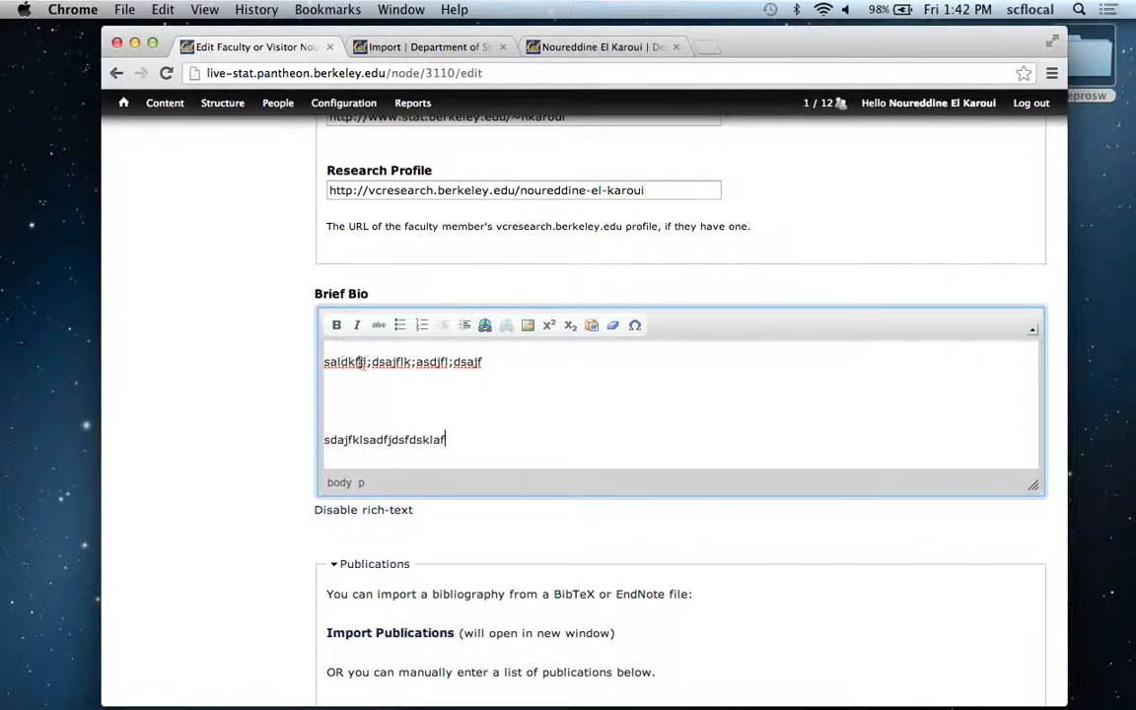
Make "dkfjl;dsajflk;asdjfl;dsajf" bold in the upper Brief Bio line and "sadfjdsfdsklaf" italic in the last line.
{"action": "left_click_drag", "start_coordinate": [342, 361], "coordinate": [493, 360]}
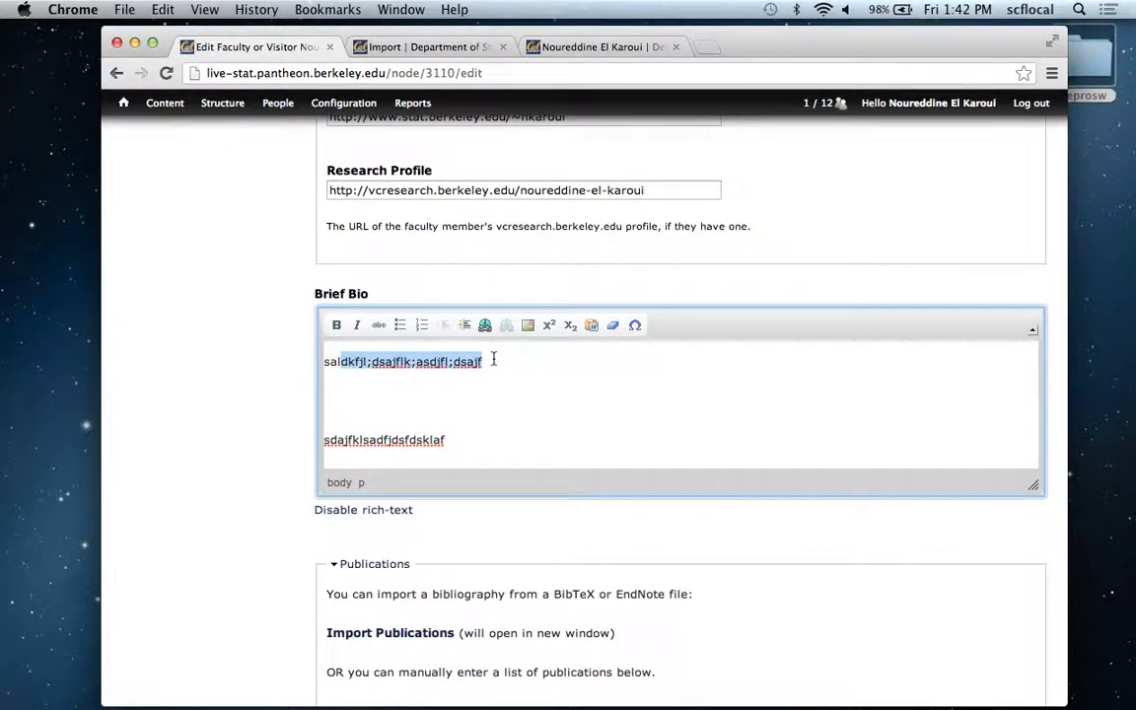
{"action": "left_click", "coordinate": [336, 324]}
{"action": "left_click", "coordinate": [361, 396]}
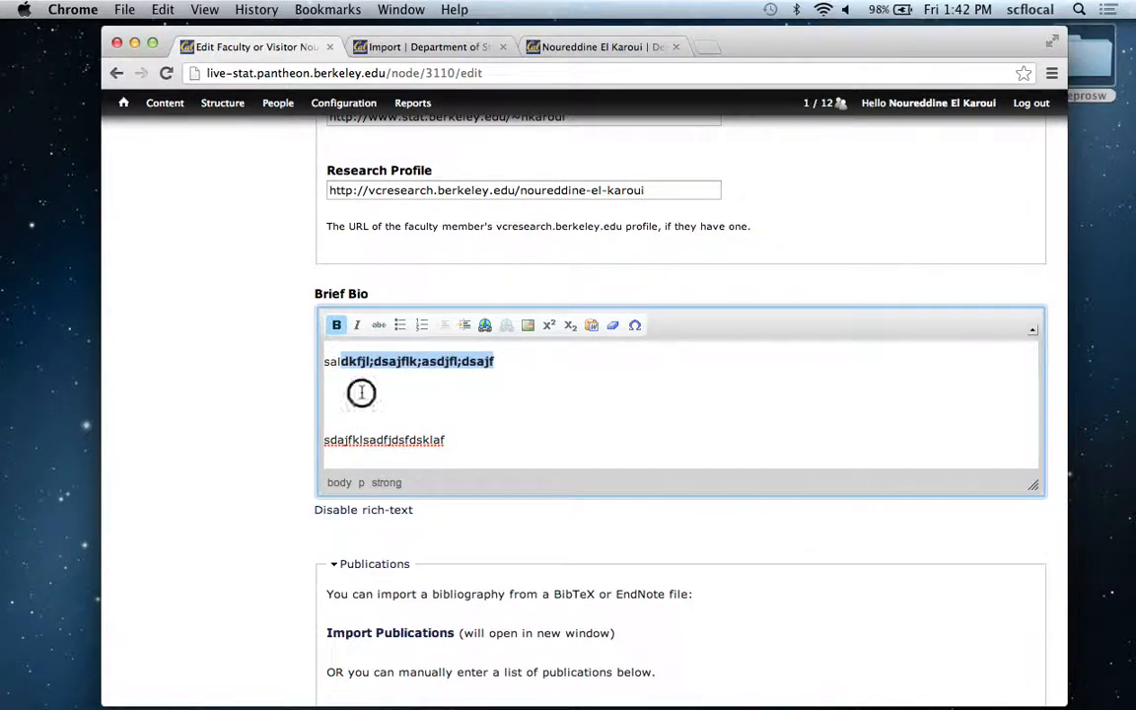
{"action": "left_click_drag", "start_coordinate": [362, 440], "coordinate": [454, 440]}
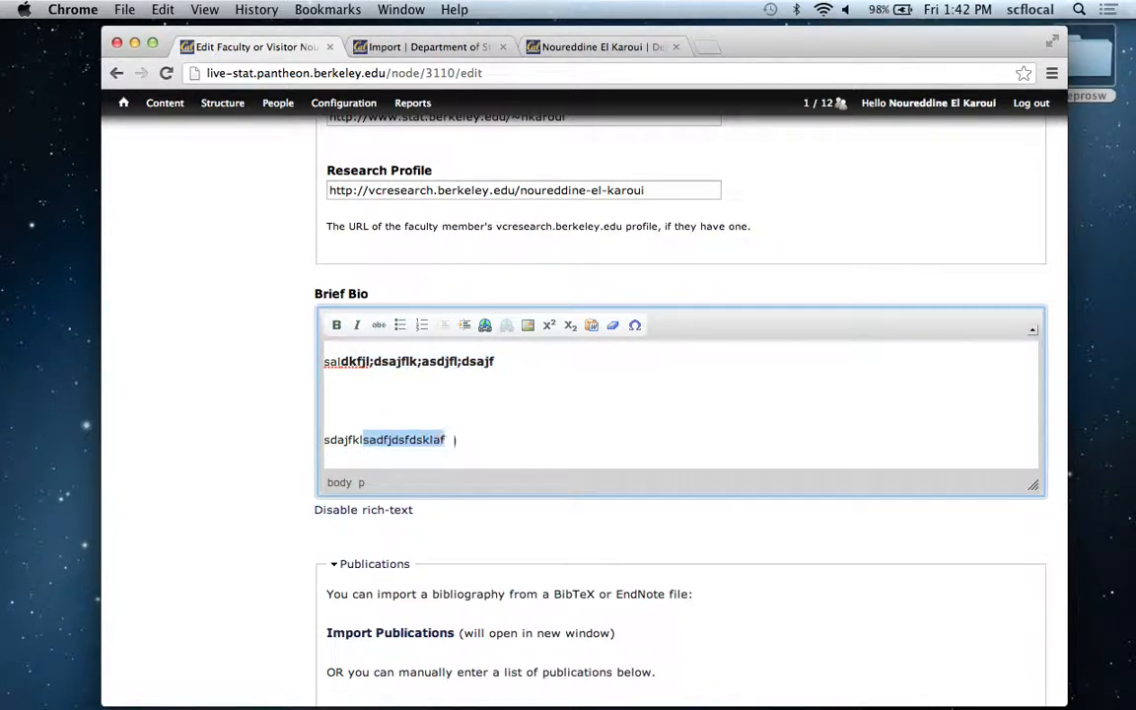
{"action": "left_click", "coordinate": [356, 325]}
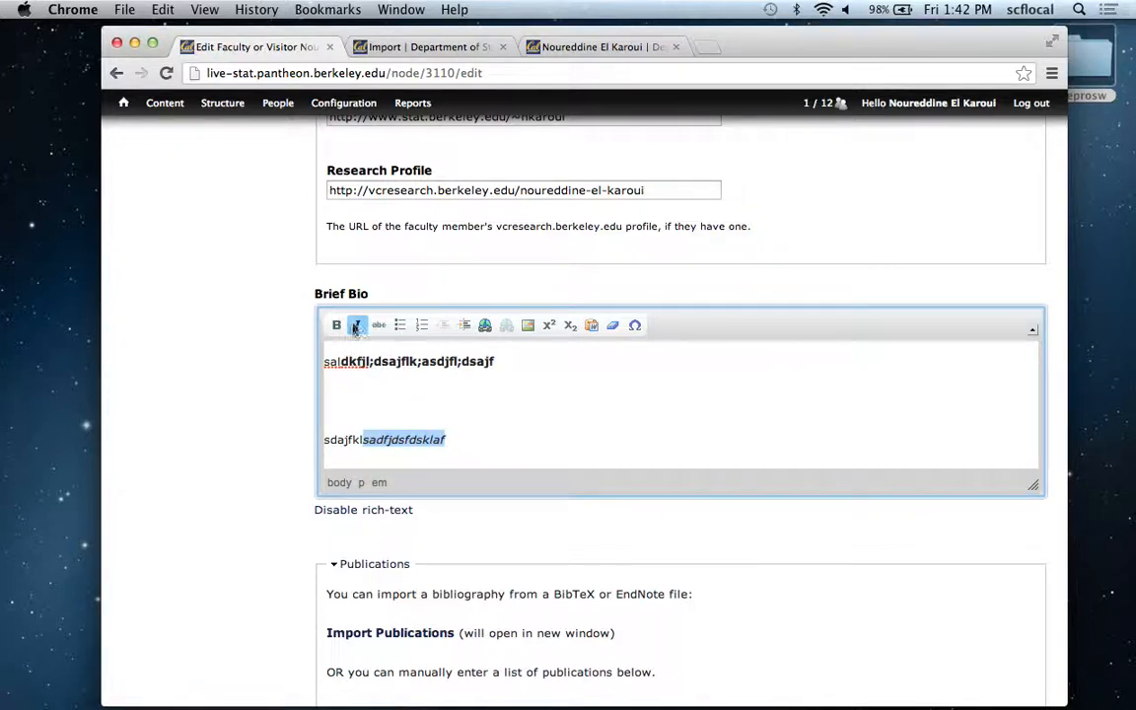
{"action": "left_click", "coordinate": [358, 399]}
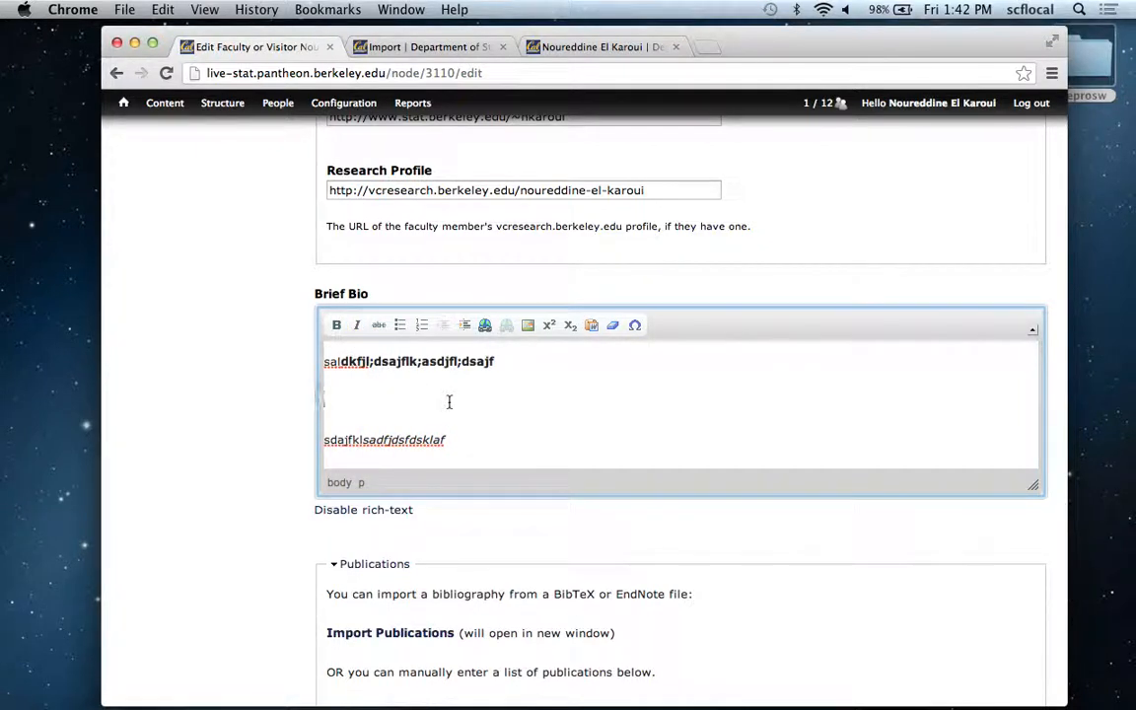
Remove the bold from the upper Brief Bio line and strike through its "ldkfjl;dsajflk;asdjfl;" portion.
{"action": "left_click_drag", "start_coordinate": [496, 361], "coordinate": [344, 361]}
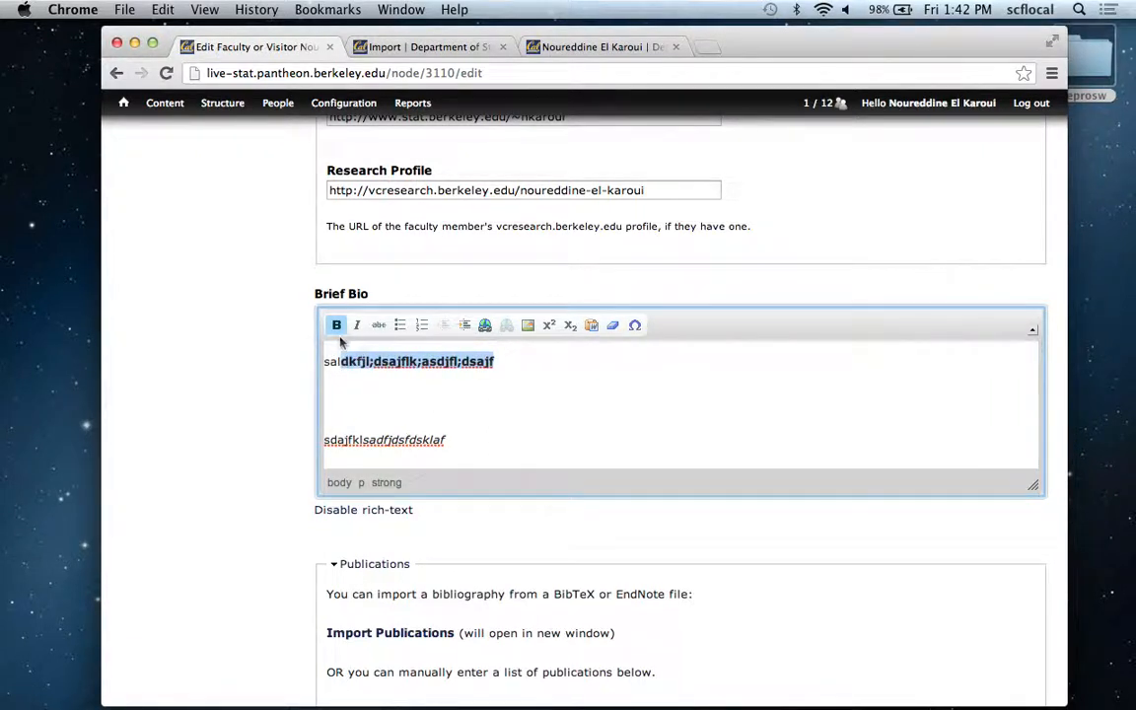
{"action": "left_click", "coordinate": [336, 325]}
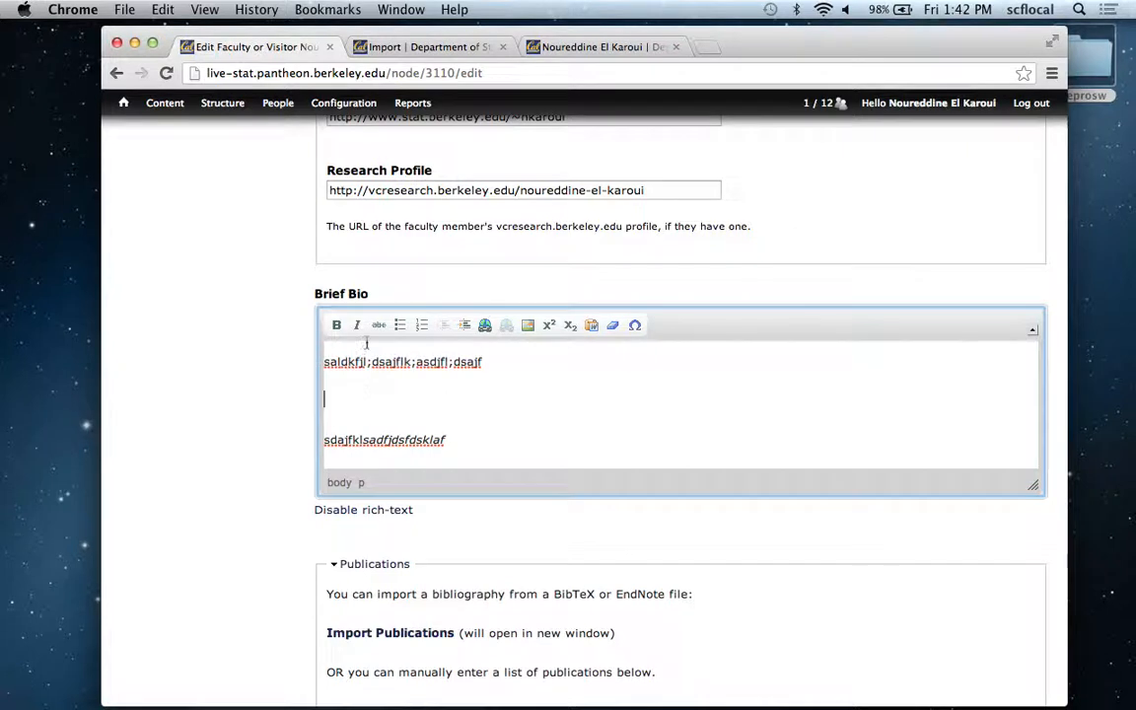
{"action": "left_click_drag", "start_coordinate": [337, 362], "coordinate": [451, 363]}
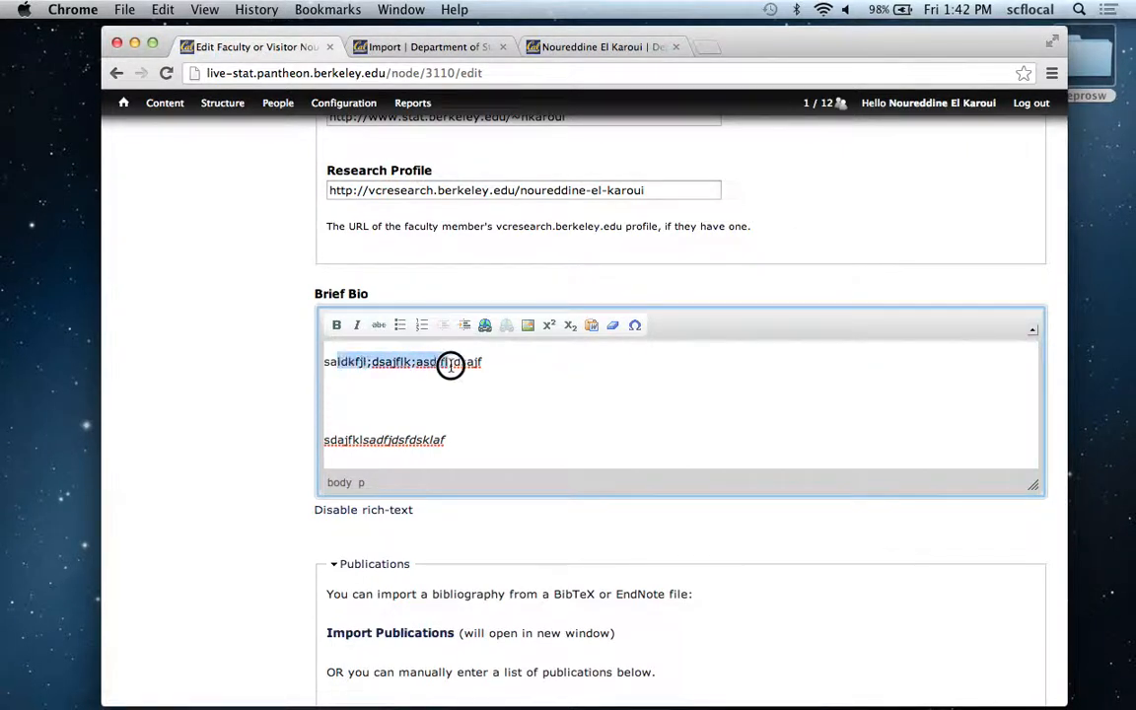
{"action": "left_click", "coordinate": [377, 324]}
{"action": "left_click", "coordinate": [389, 382]}
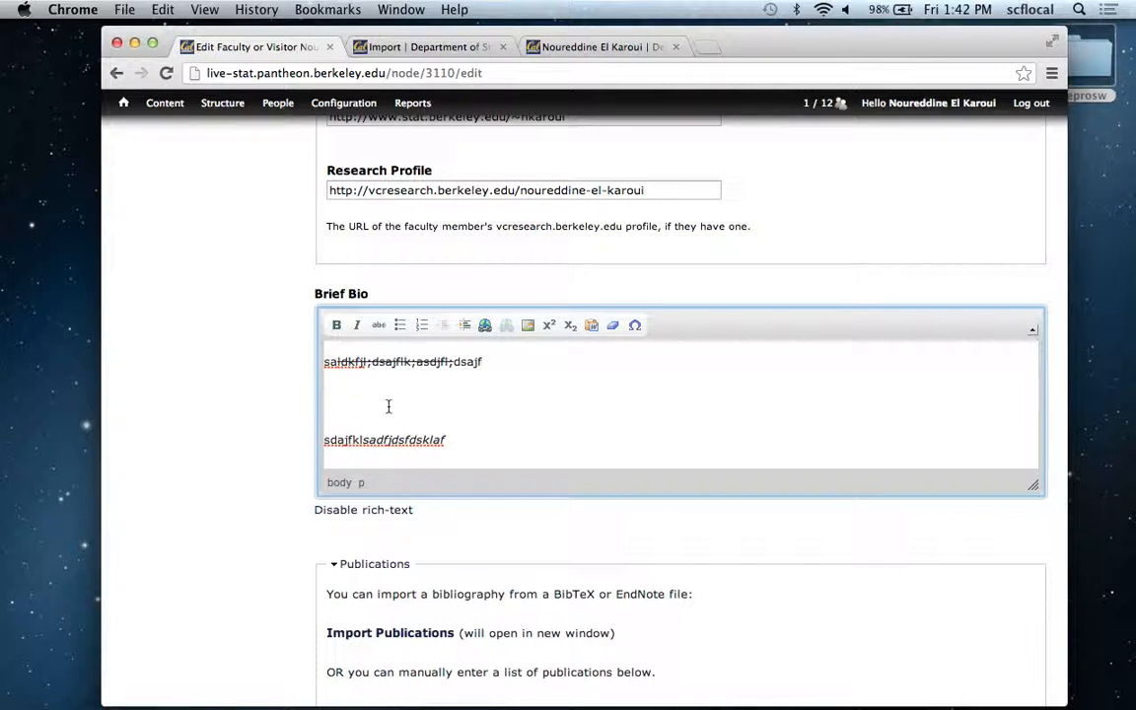
Add the lines "asdlfjksadf" and "asdflkjdsalfkjlsda" between the existing lines and format them as a numbered list, trying bullets first.
{"action": "type", "text": "asdlfjksadl"}
{"action": "key", "text": "Return"}
{"action": "type", "text": "asdflkjdsalfkjlsda"}
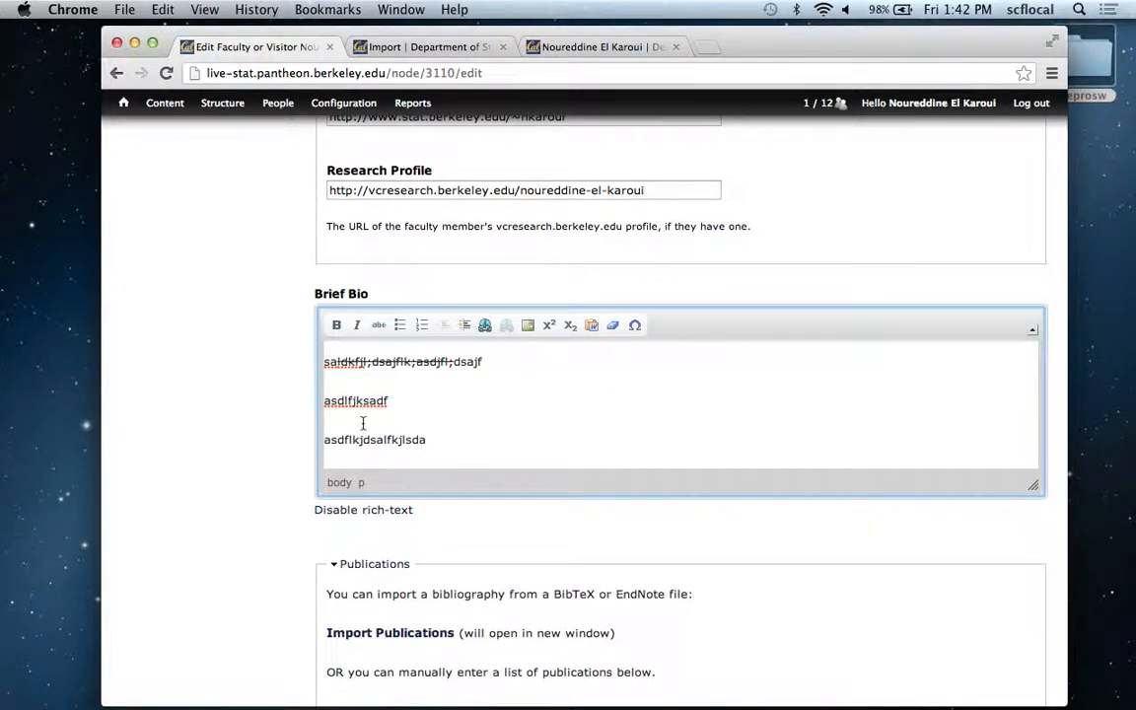
{"action": "left_click_drag", "start_coordinate": [432, 444], "coordinate": [326, 394]}
{"action": "left_click", "coordinate": [400, 328]}
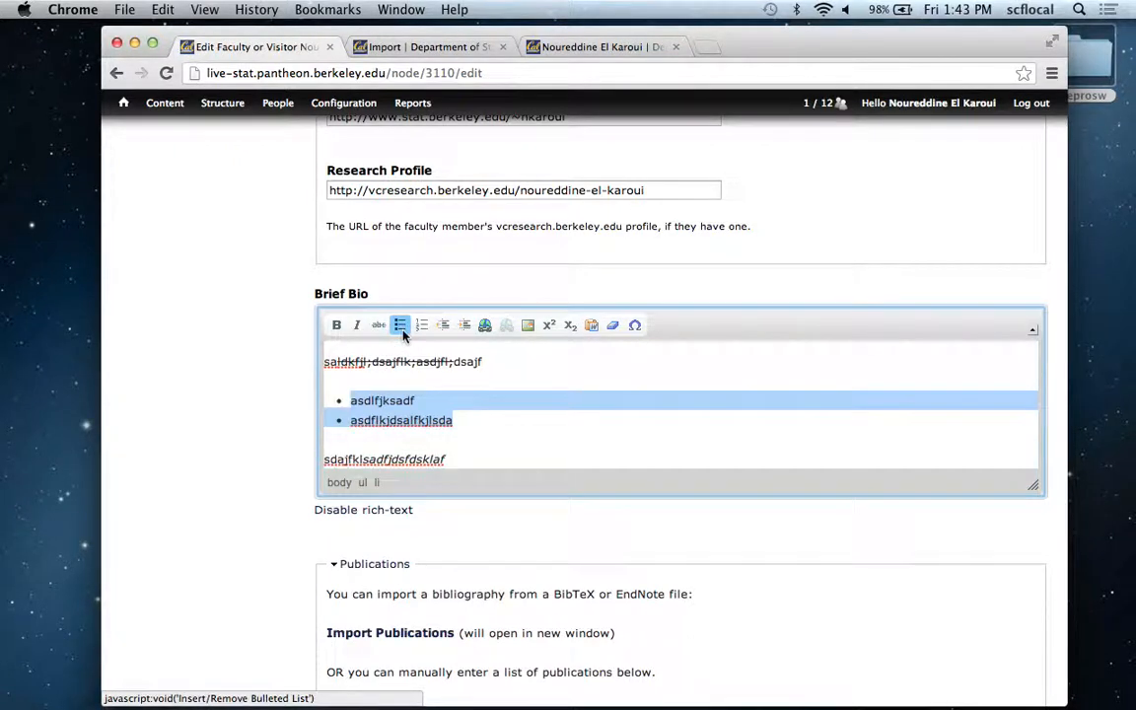
{"action": "left_click", "coordinate": [422, 326]}
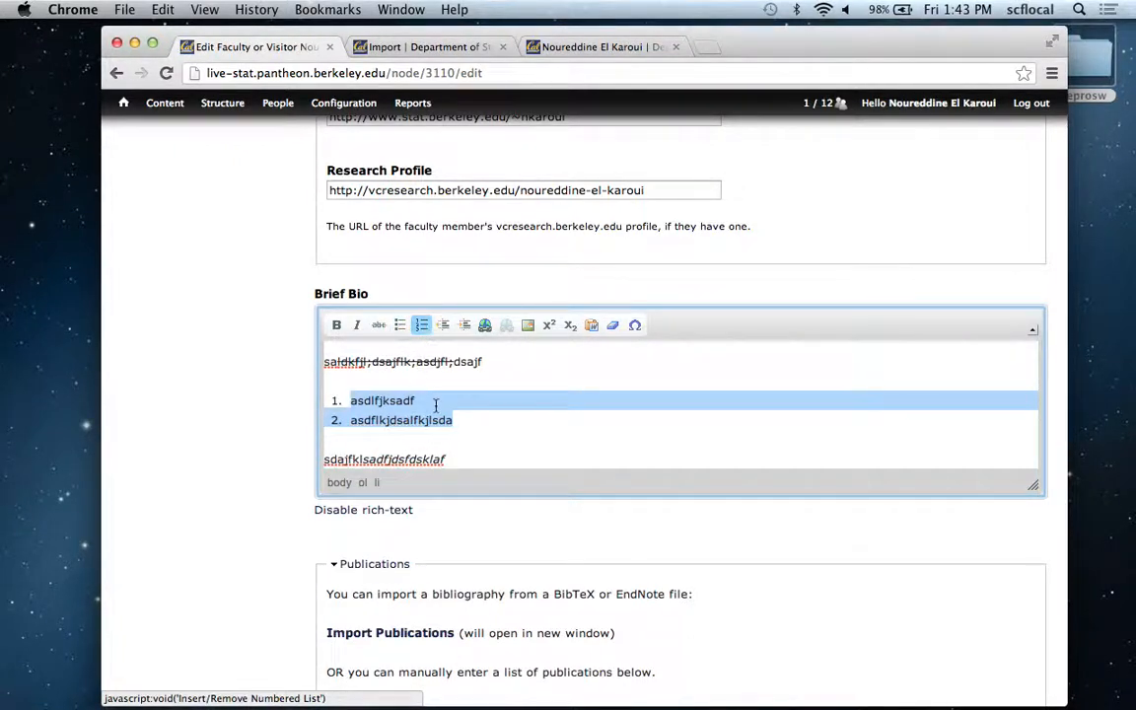
{"action": "left_click", "coordinate": [463, 421]}
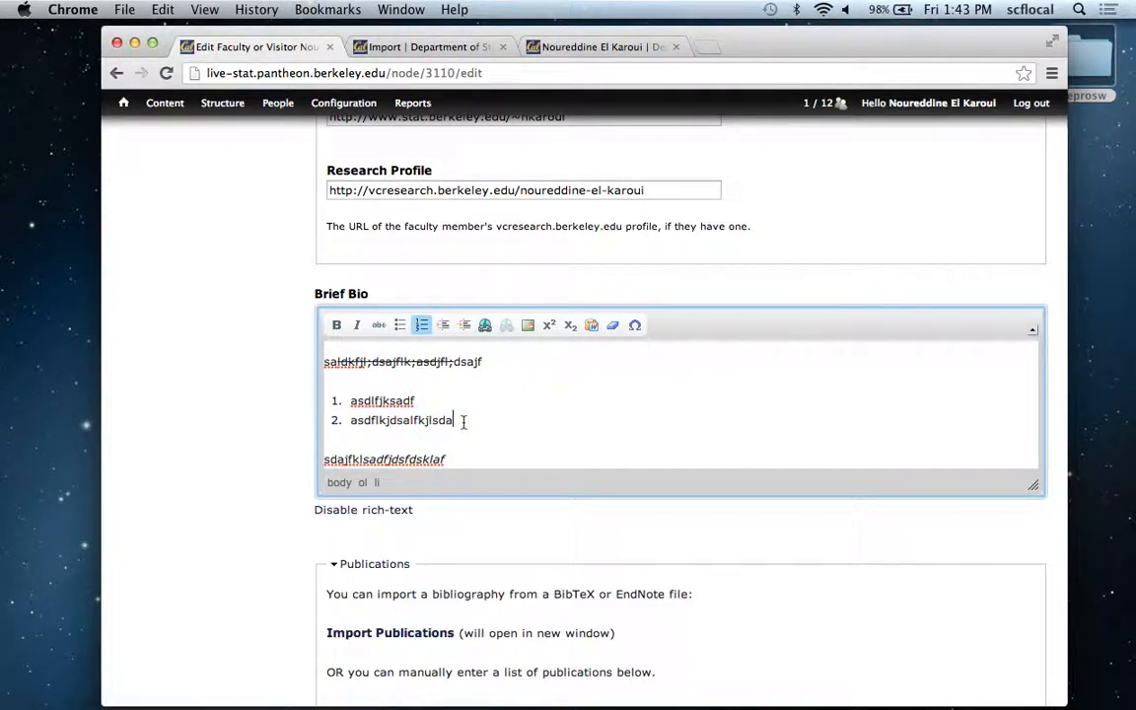
Indent the second list item one level and add "lkjlkkjkll;kj" and "ljlkjj" as numbered items one level deeper.
{"action": "left_click", "coordinate": [466, 334]}
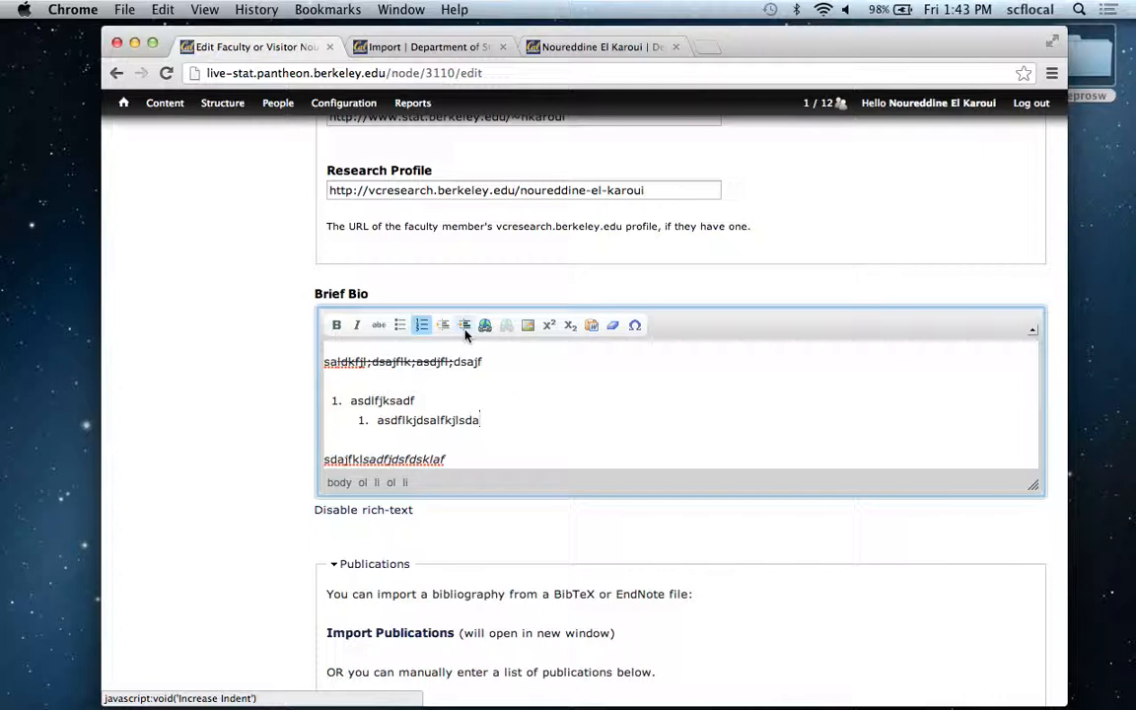
{"action": "key", "text": "Return"}
{"action": "type", "text": "lkjlkkjkll;kj"}
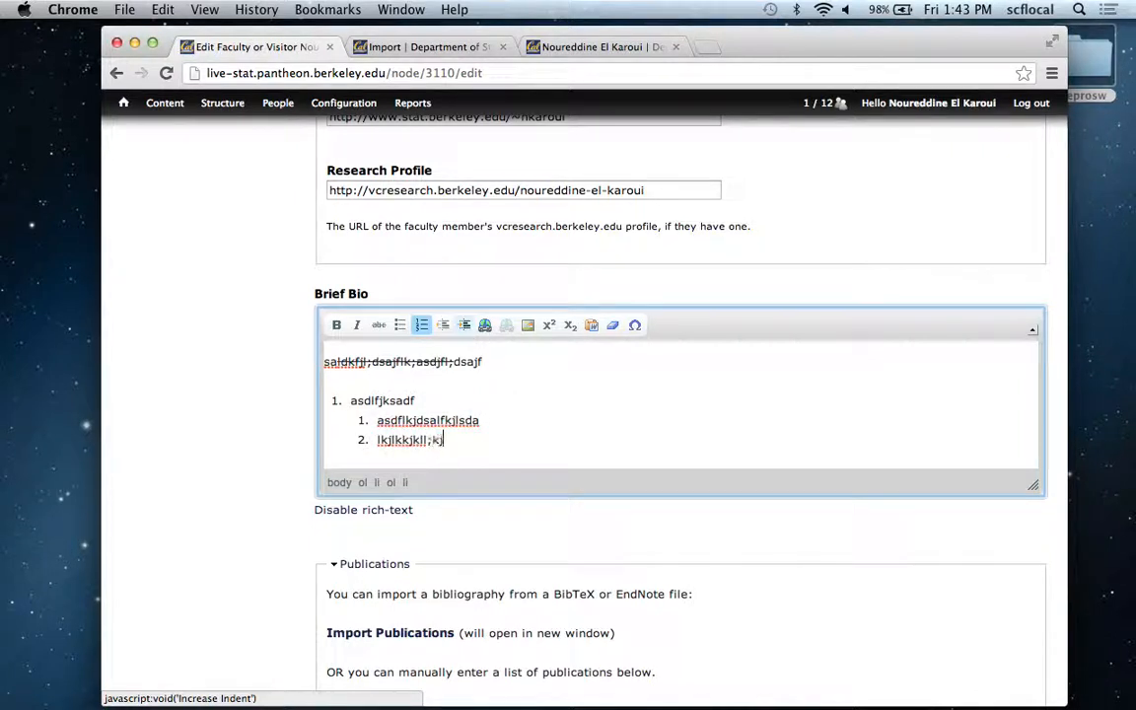
{"action": "left_click", "coordinate": [465, 326]}
{"action": "key", "text": "Return"}
{"action": "type", "text": "ljlkjj"}
{"action": "key", "text": "Return"}
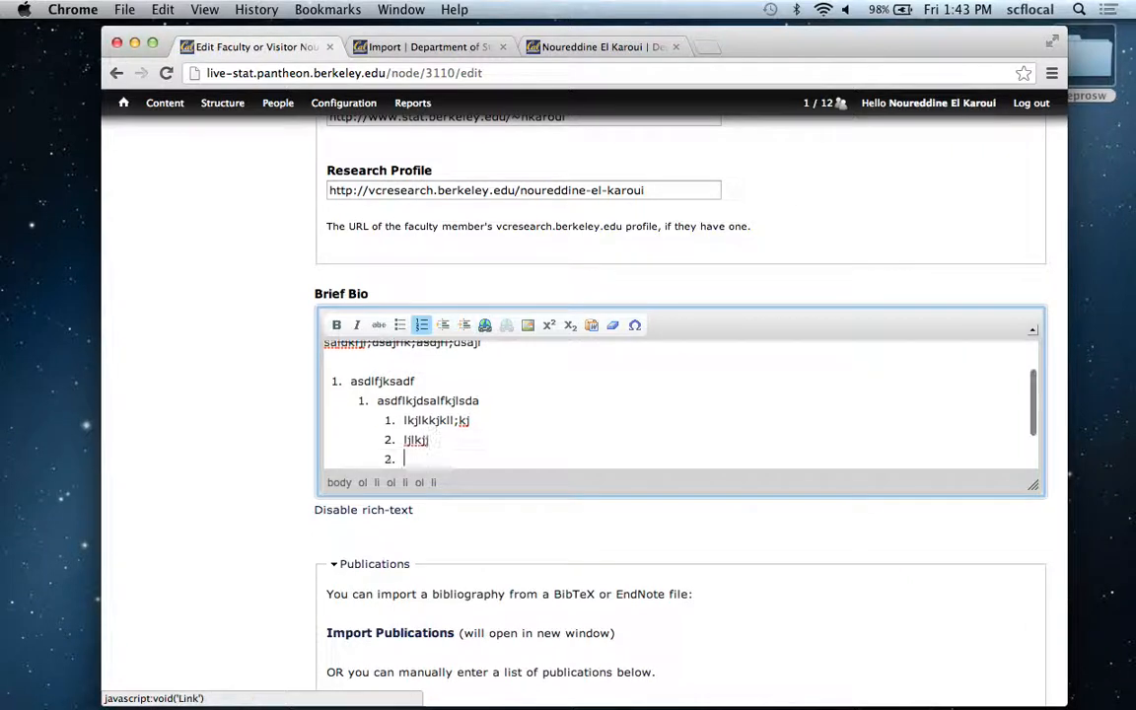
End the nested list and add the indented paragraph "kjzxcl;vjxzvjclkxzvjcklxz;" below it, followed by a new line.
{"action": "key", "text": "Return"}
{"action": "key", "text": "Return"}
{"action": "key", "text": "Return"}
{"action": "type", "text": "kjzxcl;vjxzvjclkxzvjcklxz;"}
{"action": "left_click", "coordinate": [465, 325]}
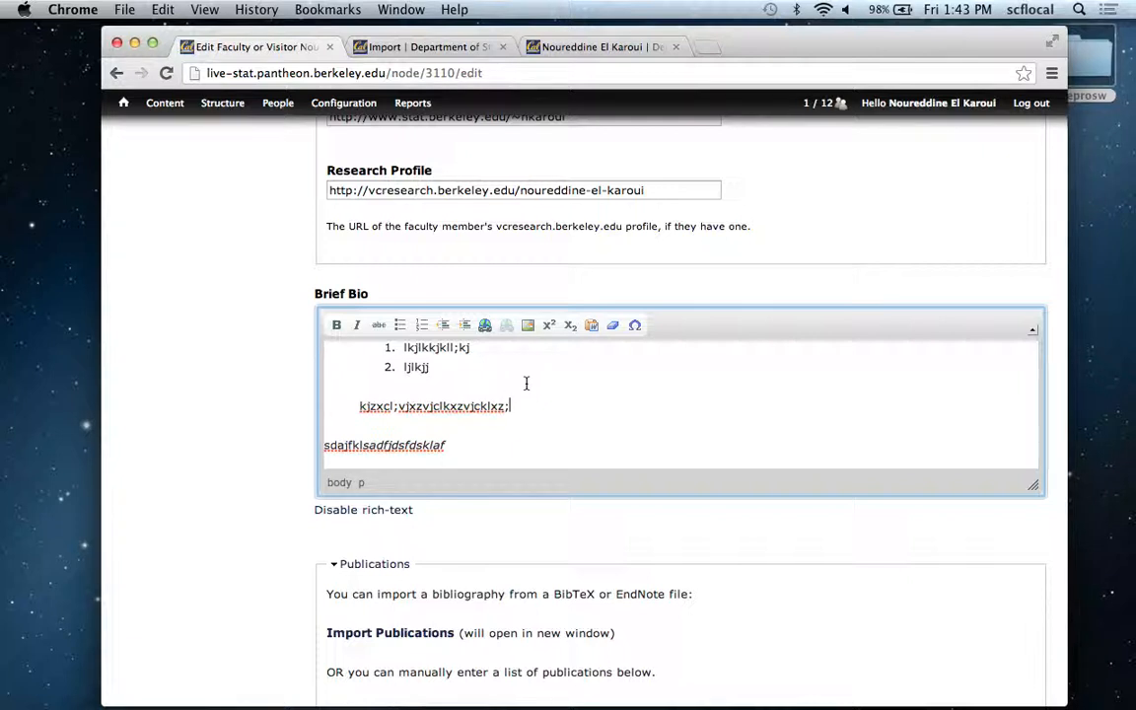
{"action": "key", "text": "Return"}
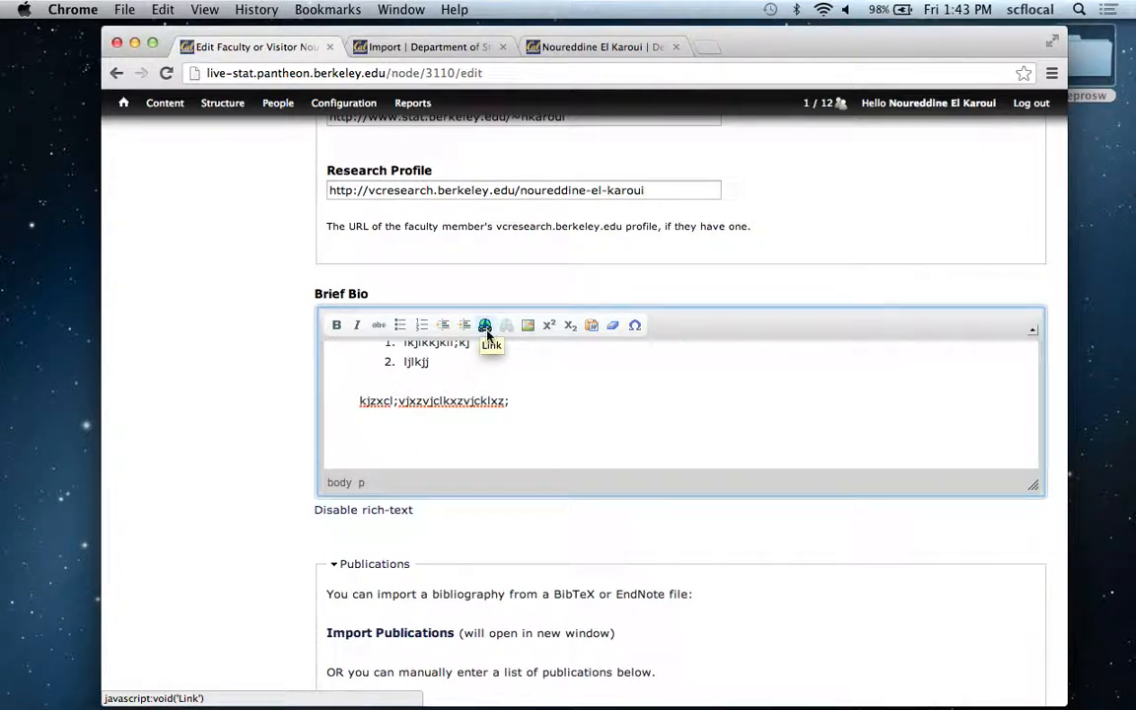
Review the link settings for part of the indented paragraph and cancel without adding a link.
{"action": "left_click_drag", "start_coordinate": [474, 401], "coordinate": [369, 400]}
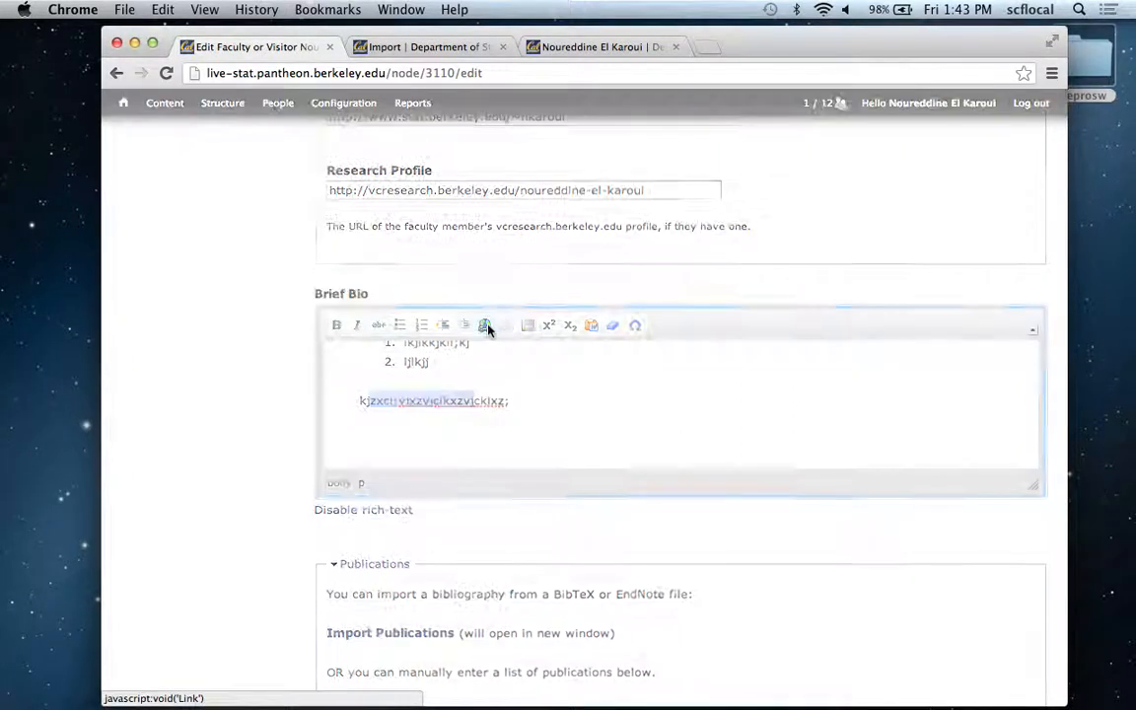
{"action": "left_click", "coordinate": [484, 325]}
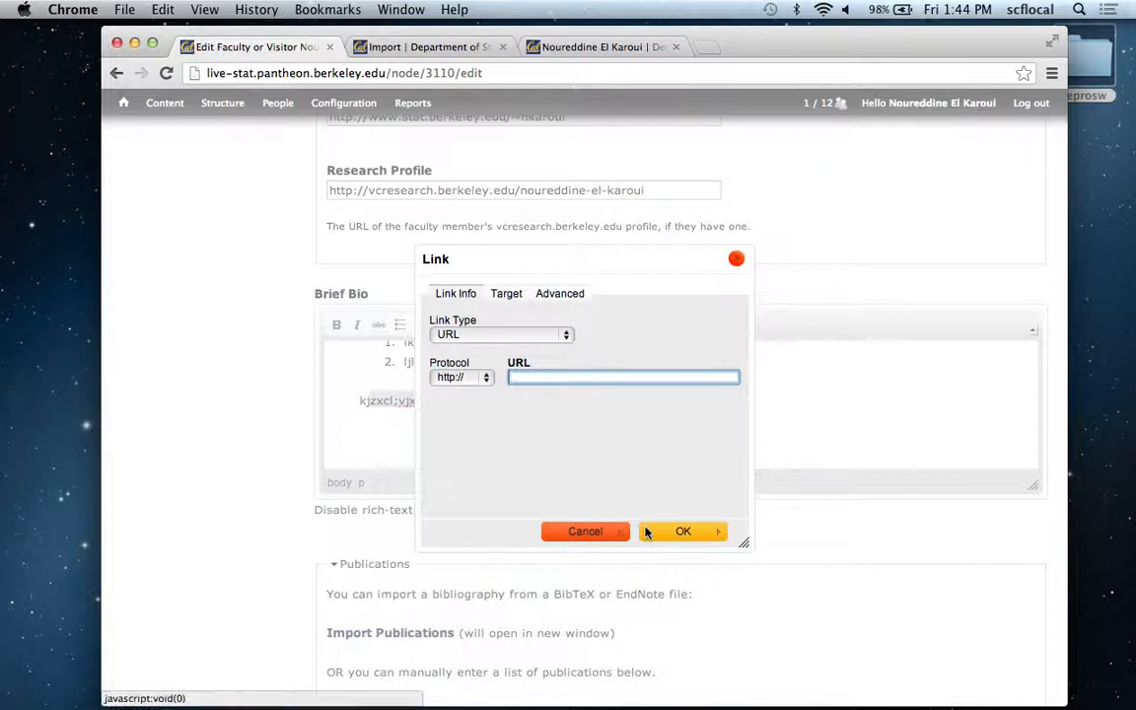
{"action": "left_click", "coordinate": [572, 532]}
{"action": "left_click", "coordinate": [541, 400]}
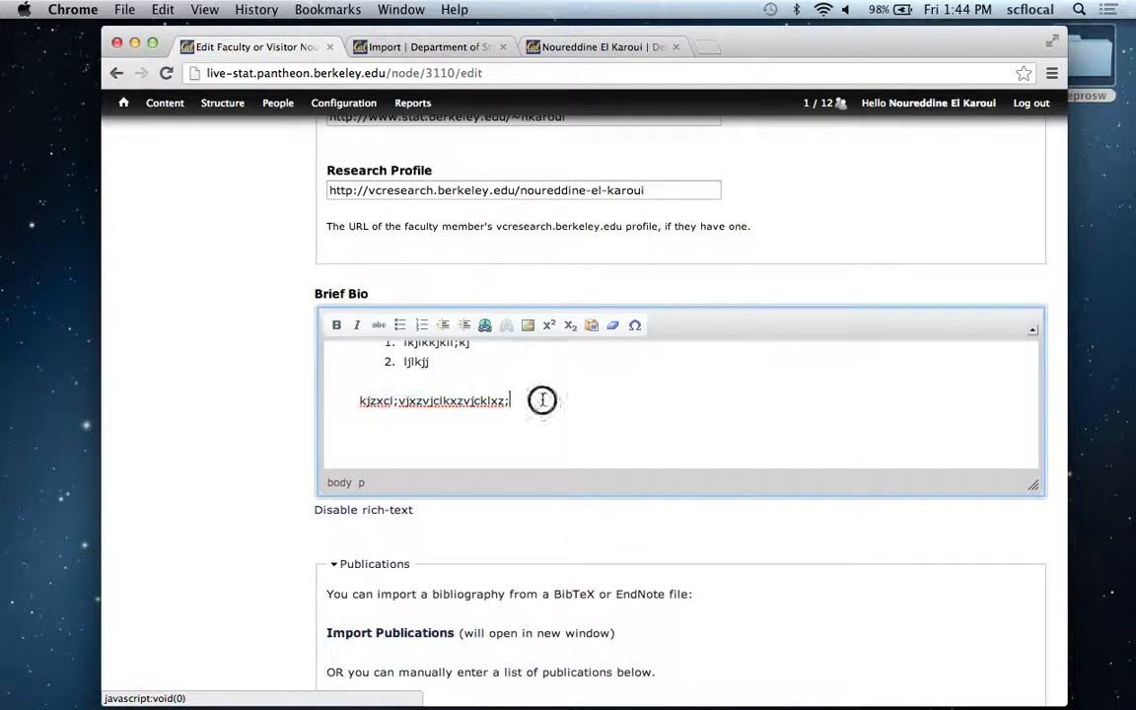
{"action": "left_click_drag", "start_coordinate": [503, 405], "coordinate": [441, 403]}
{"action": "left_click", "coordinate": [485, 325]}
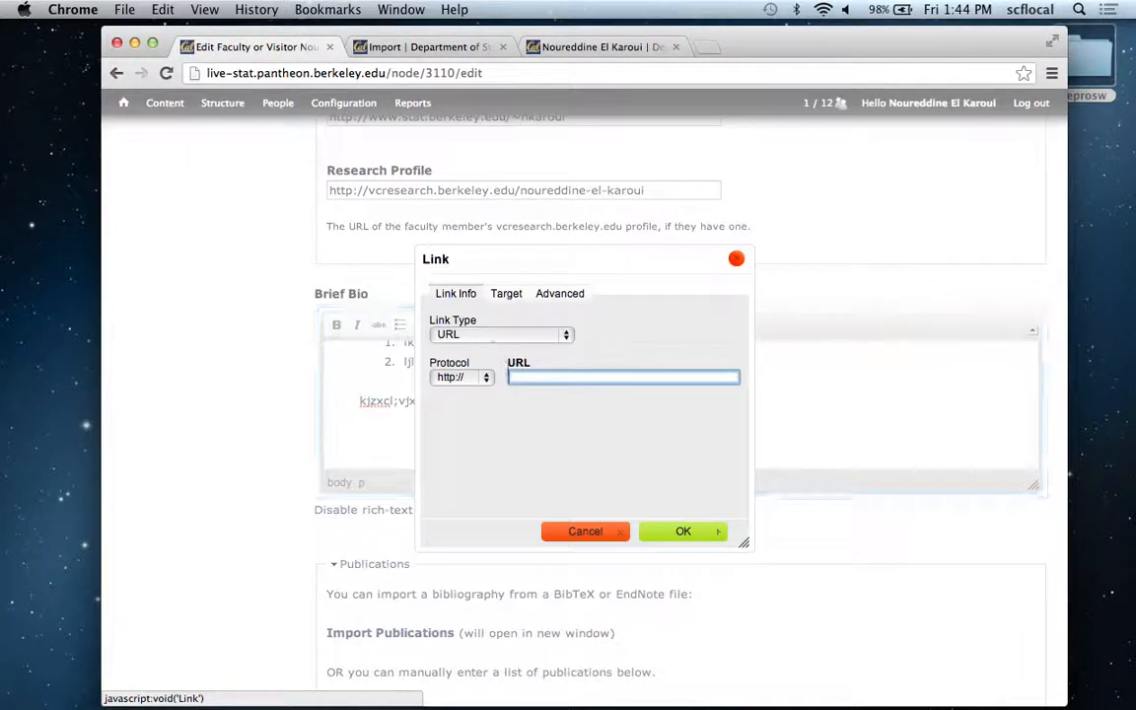
{"action": "type", "text": "http://"}
{"action": "key", "text": "super+a"}
{"action": "type", "text": "google.com"}
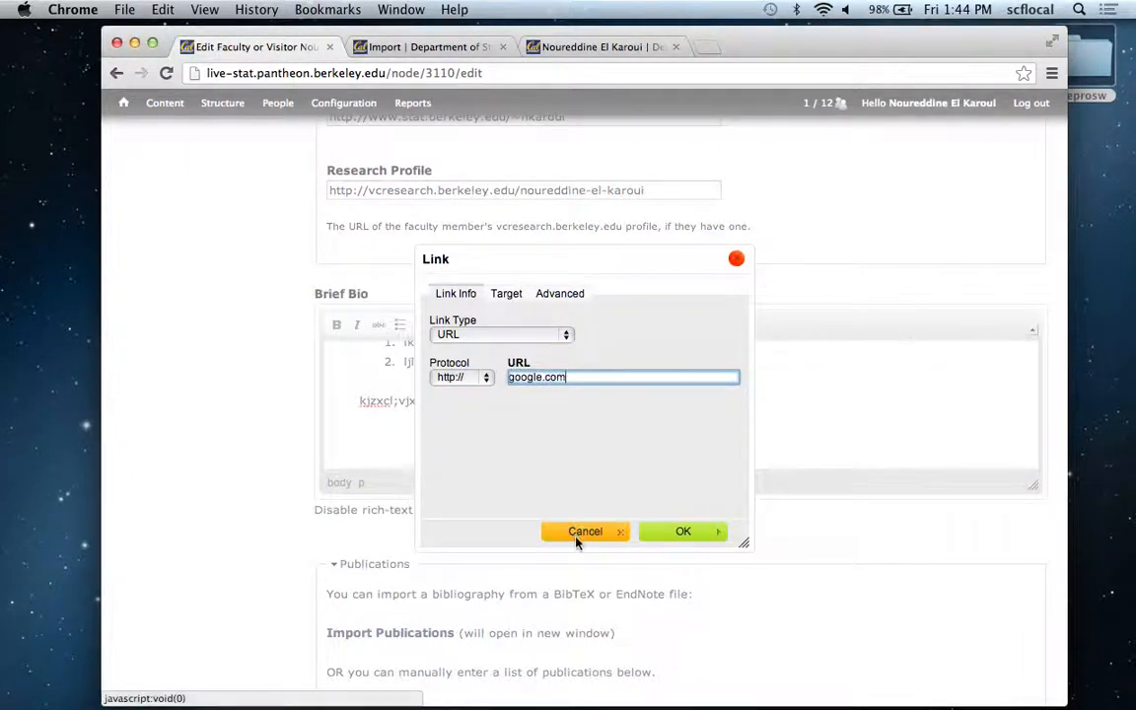
{"action": "left_click", "coordinate": [670, 533]}
{"action": "left_click", "coordinate": [570, 434]}
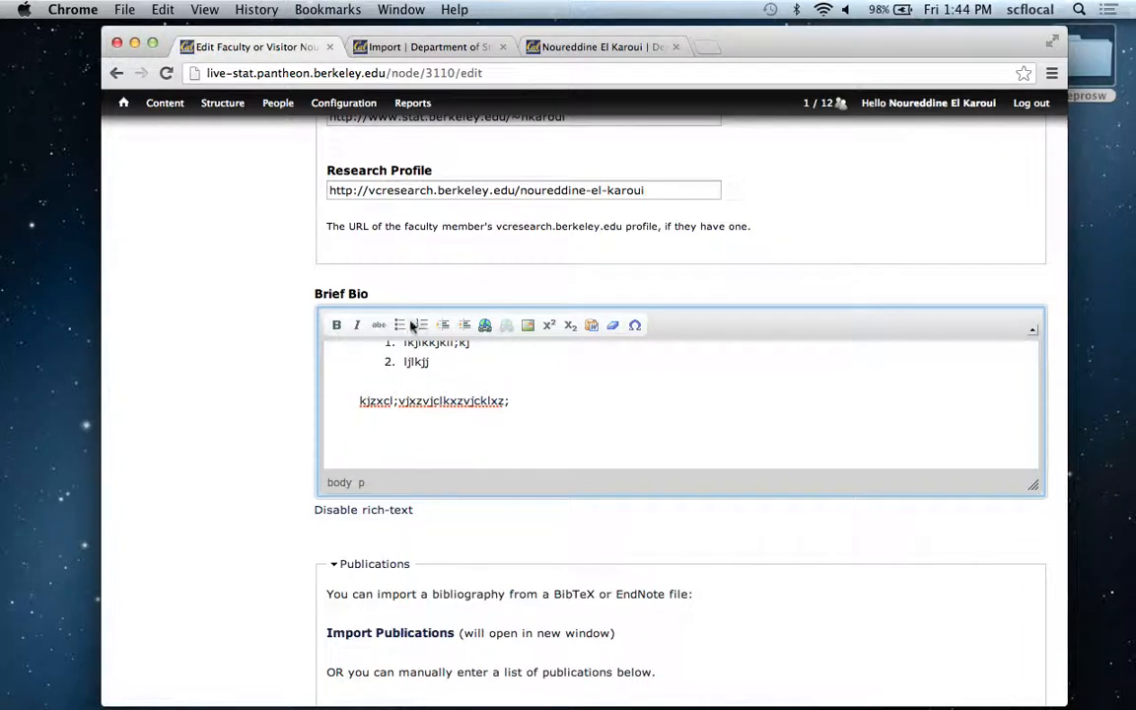
{"action": "left_click", "coordinate": [463, 402]}
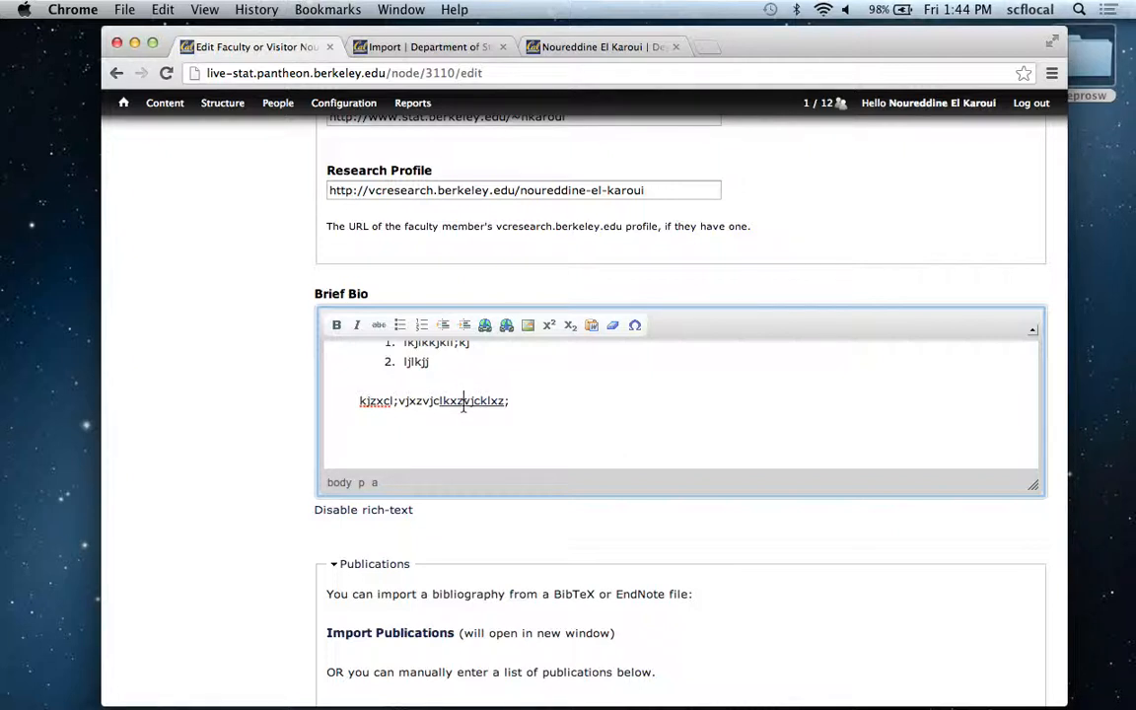
{"action": "left_click", "coordinate": [507, 326]}
Start a new line after the indented paragraph, review the Image Properties options, and cancel without inserting an image.
{"action": "left_click", "coordinate": [531, 403]}
{"action": "key", "text": "Return"}
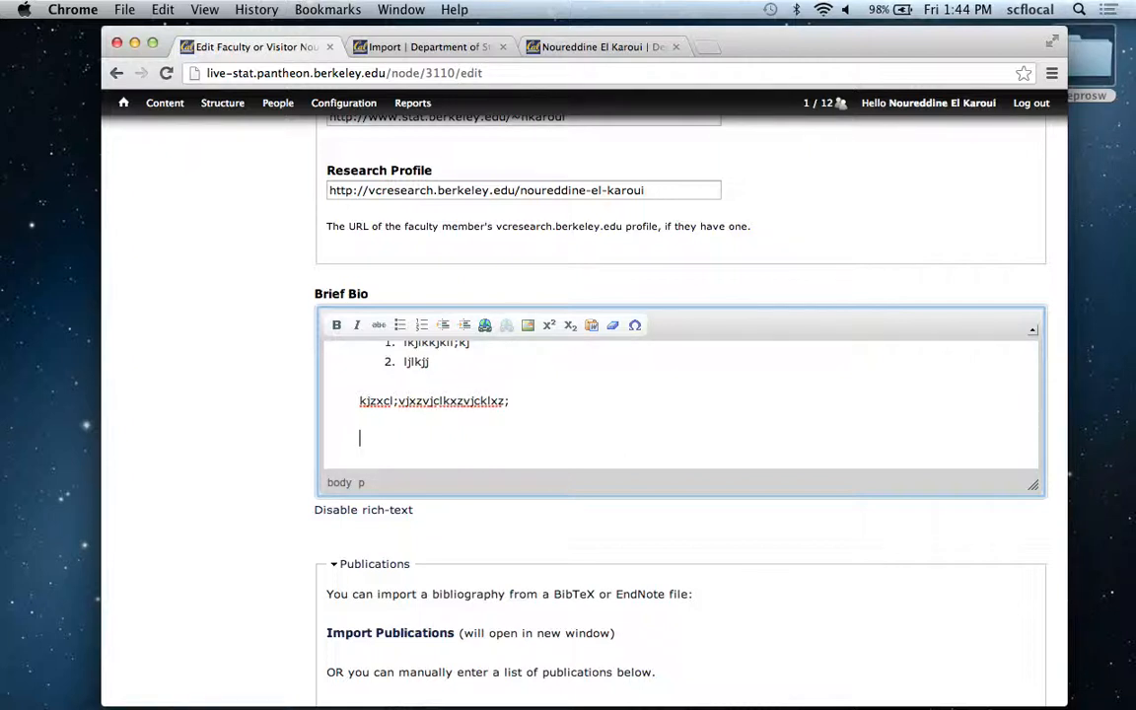
{"action": "left_click", "coordinate": [529, 326]}
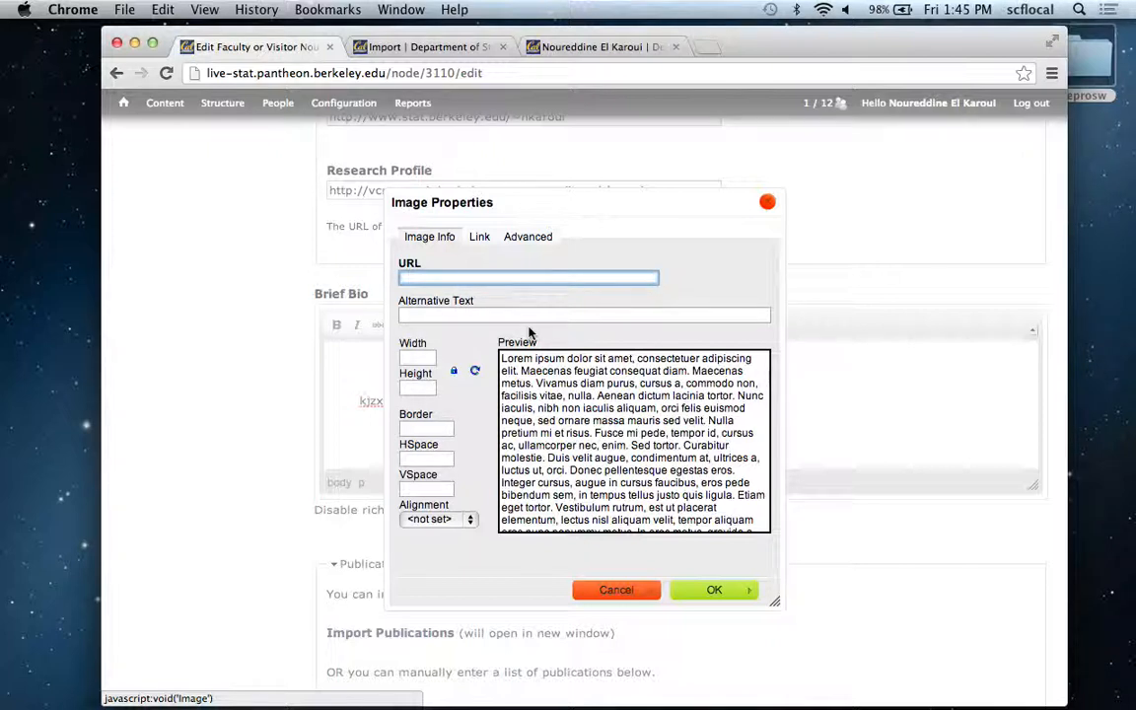
{"action": "left_click", "coordinate": [617, 590]}
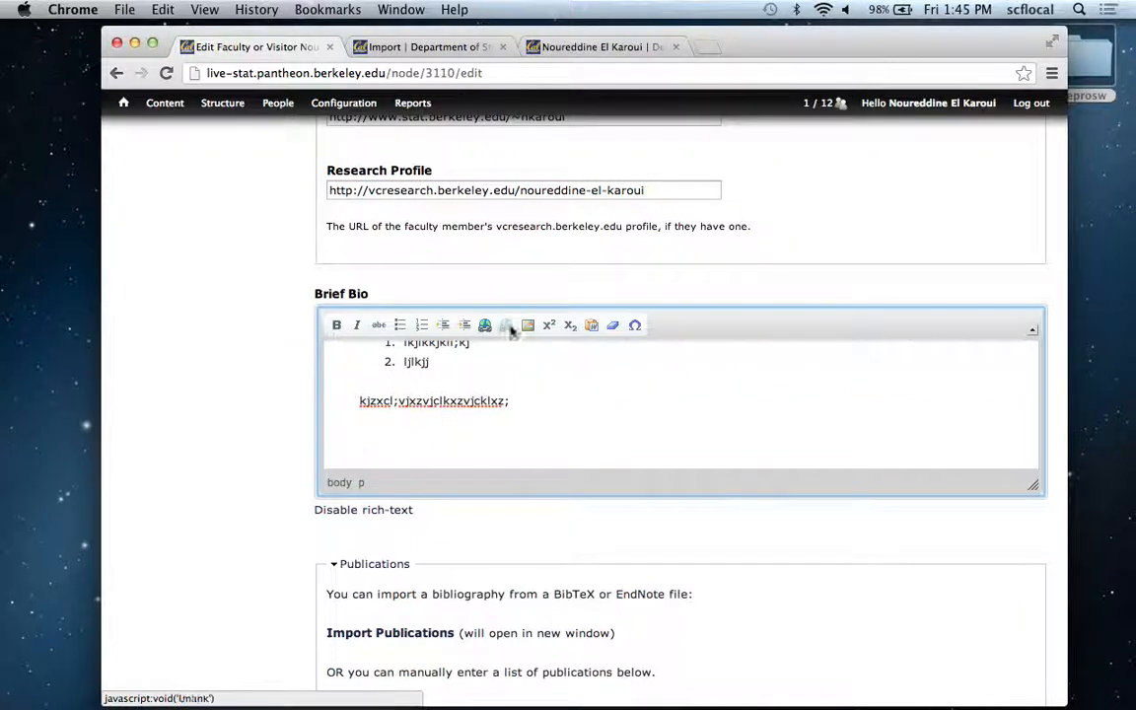
Format "klxz;" at the end of the indented paragraph as superscript.
{"action": "left_click_drag", "start_coordinate": [510, 400], "coordinate": [479, 402]}
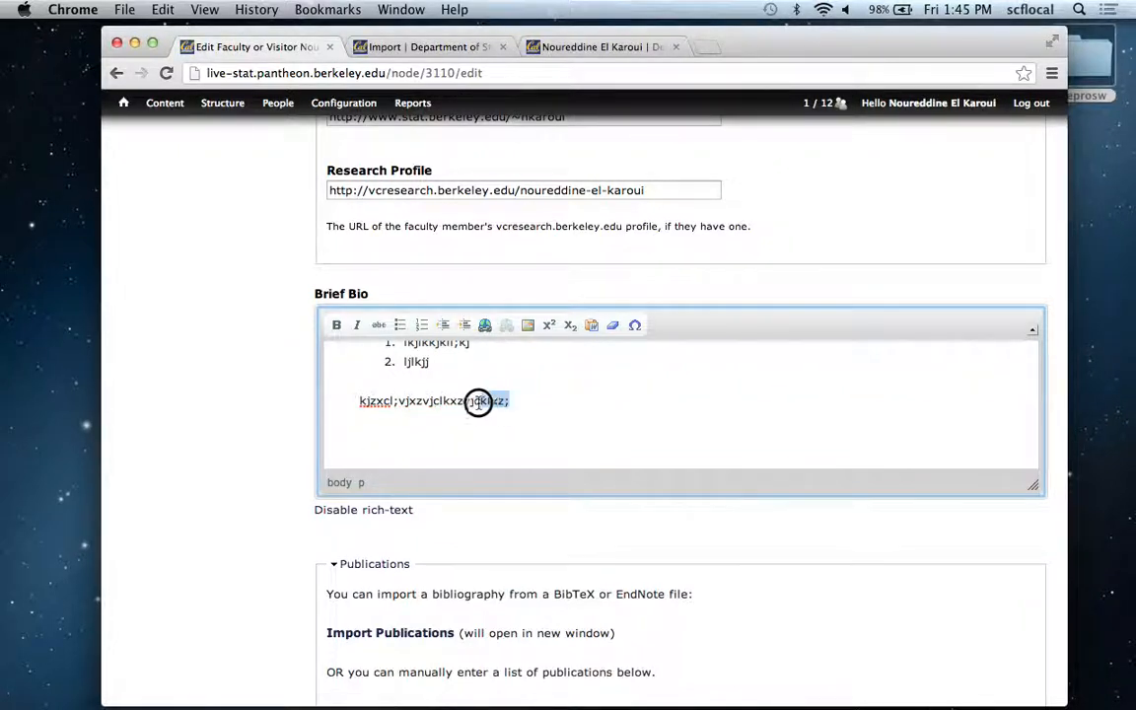
{"action": "left_click", "coordinate": [549, 326]}
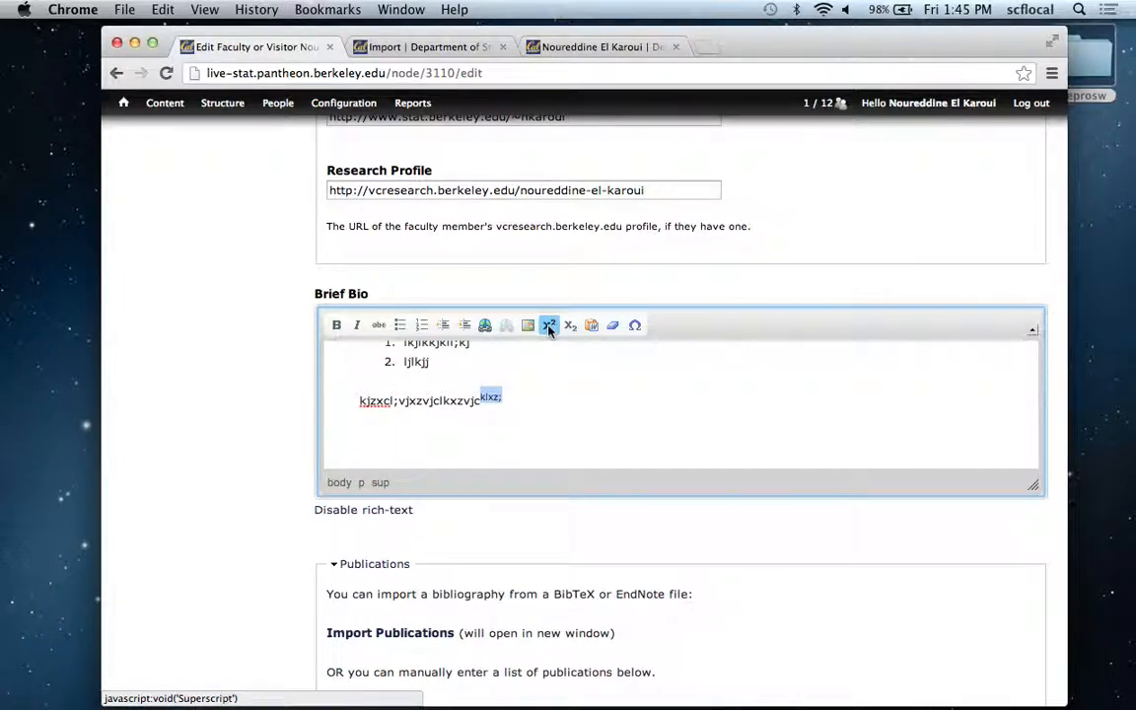
Move "klxz;" to just after "vjx" in the indented paragraph and format the trailing "zvjc" as subscript.
{"action": "left_click", "coordinate": [571, 329]}
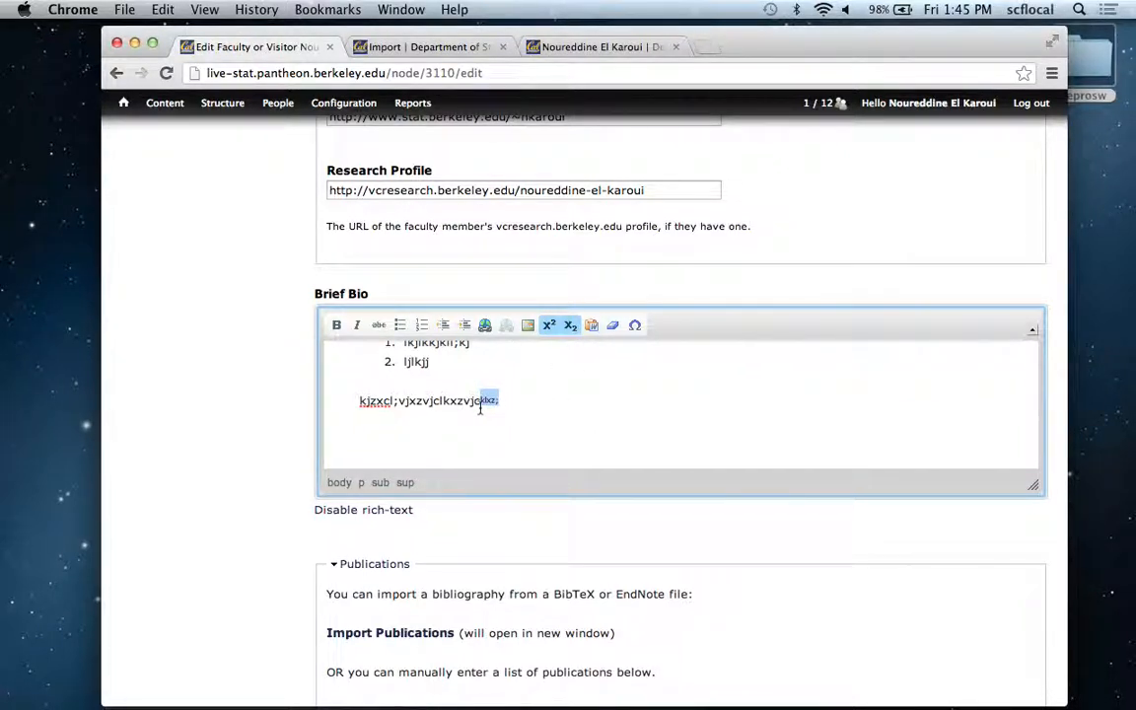
{"action": "left_click_drag", "start_coordinate": [481, 406], "coordinate": [416, 401]}
{"action": "left_click", "coordinate": [456, 406]}
{"action": "left_click_drag", "start_coordinate": [503, 405], "coordinate": [474, 405]}
{"action": "left_click", "coordinate": [570, 326]}
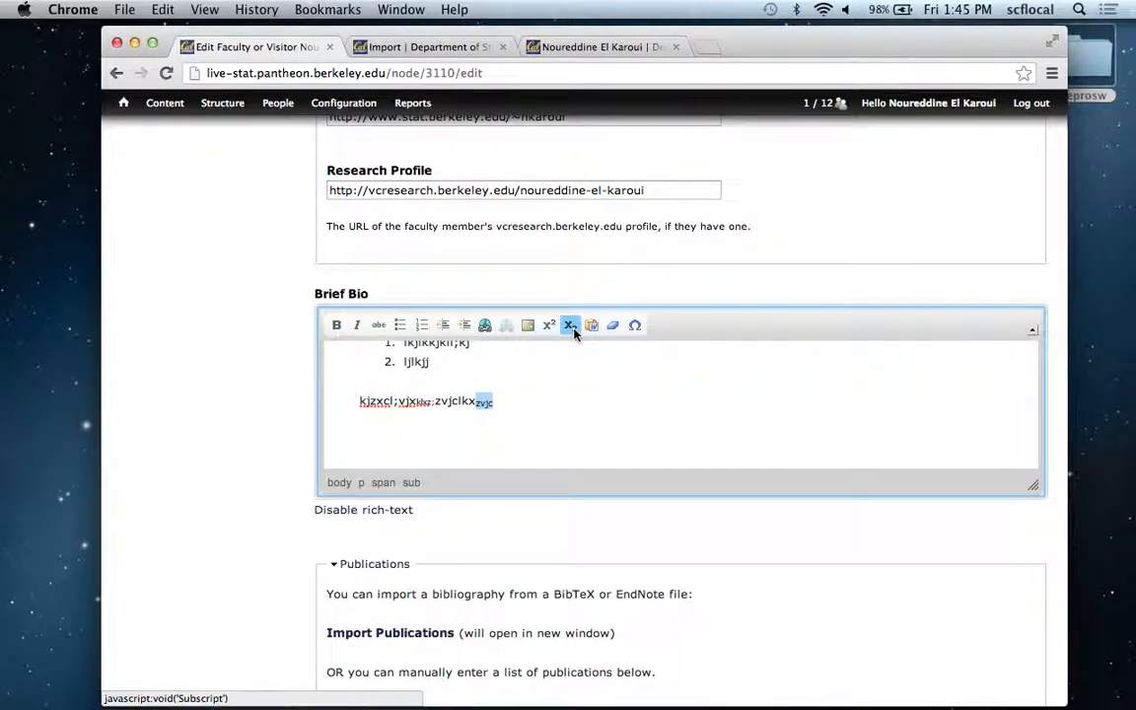
{"action": "left_click", "coordinate": [564, 365]}
{"action": "left_click", "coordinate": [558, 400]}
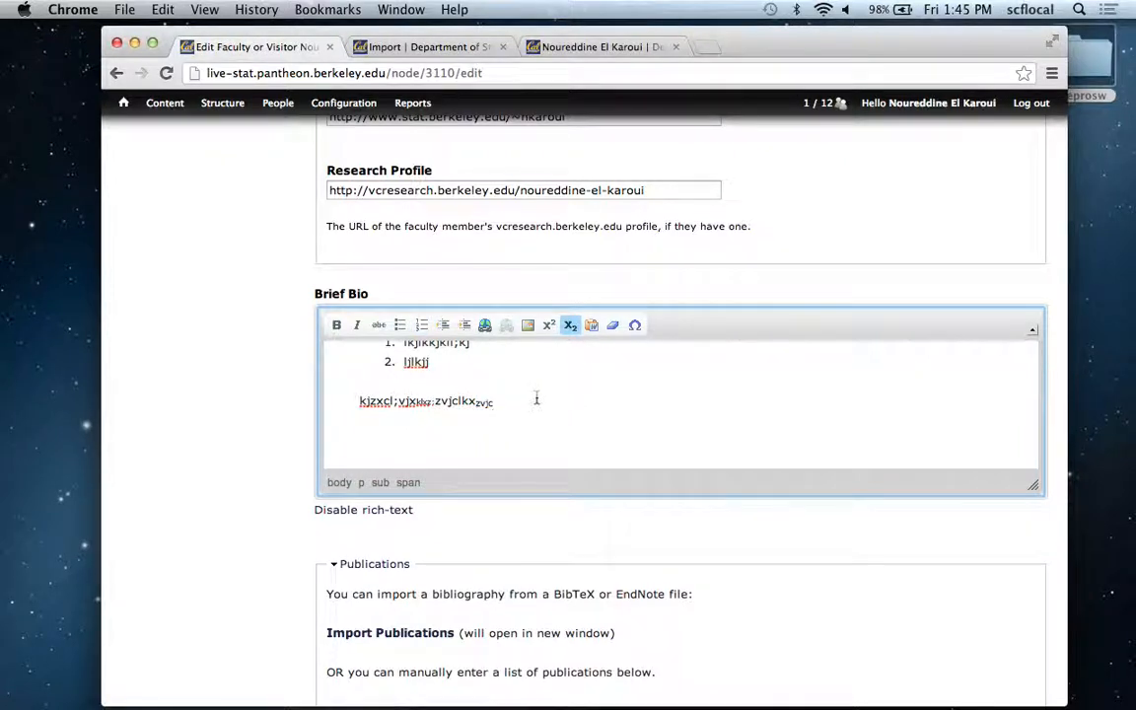
Copy the Research Profile field's help sentence and paste it below the indented paragraph in the Brief Bio.
{"action": "key", "text": "Return"}
{"action": "key", "text": "Return"}
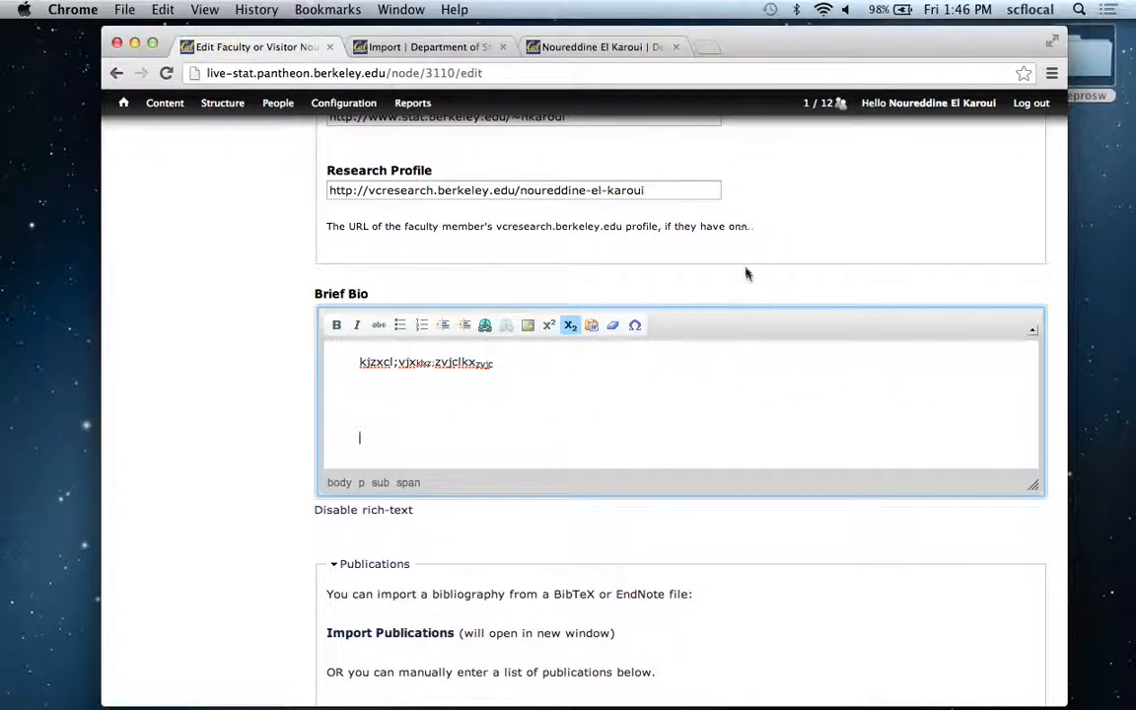
{"action": "left_click_drag", "start_coordinate": [773, 233], "coordinate": [325, 224]}
{"action": "key", "text": "super+c"}
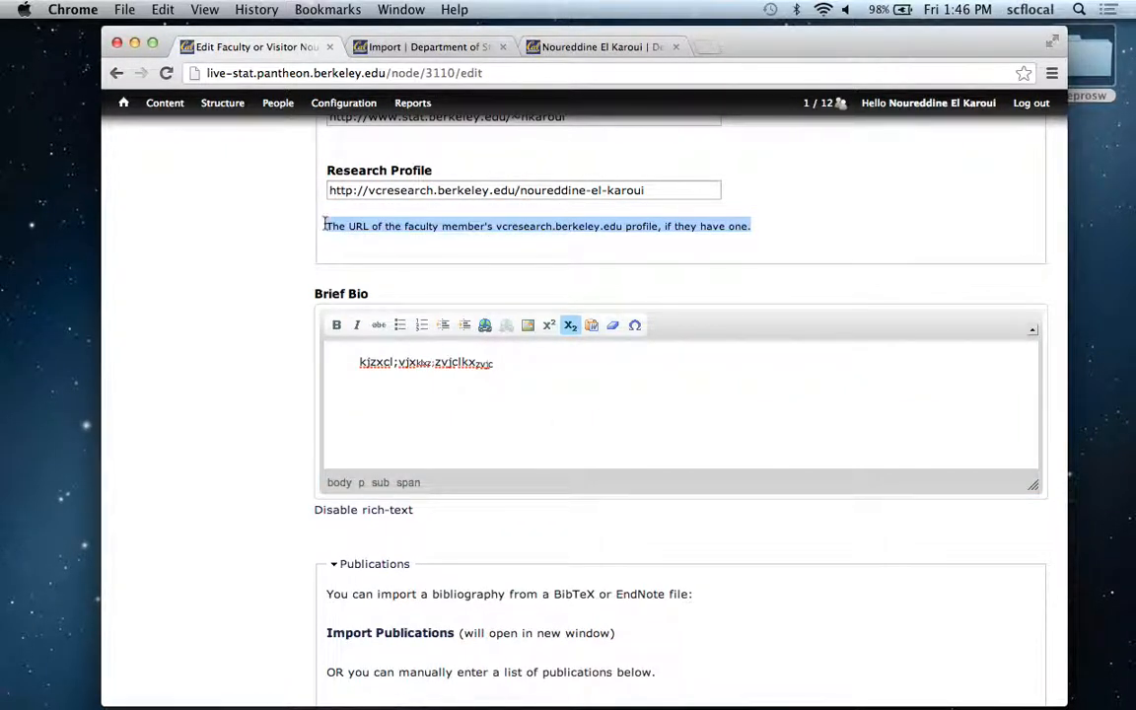
{"action": "left_click", "coordinate": [581, 397]}
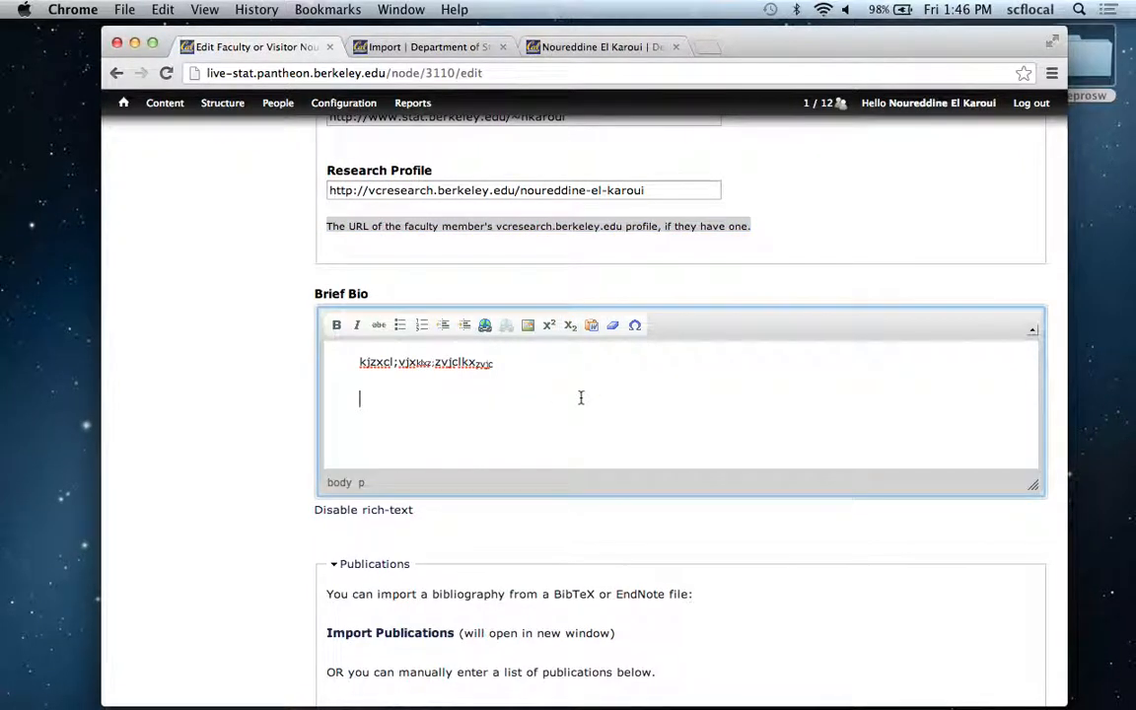
{"action": "key", "text": "super+v"}
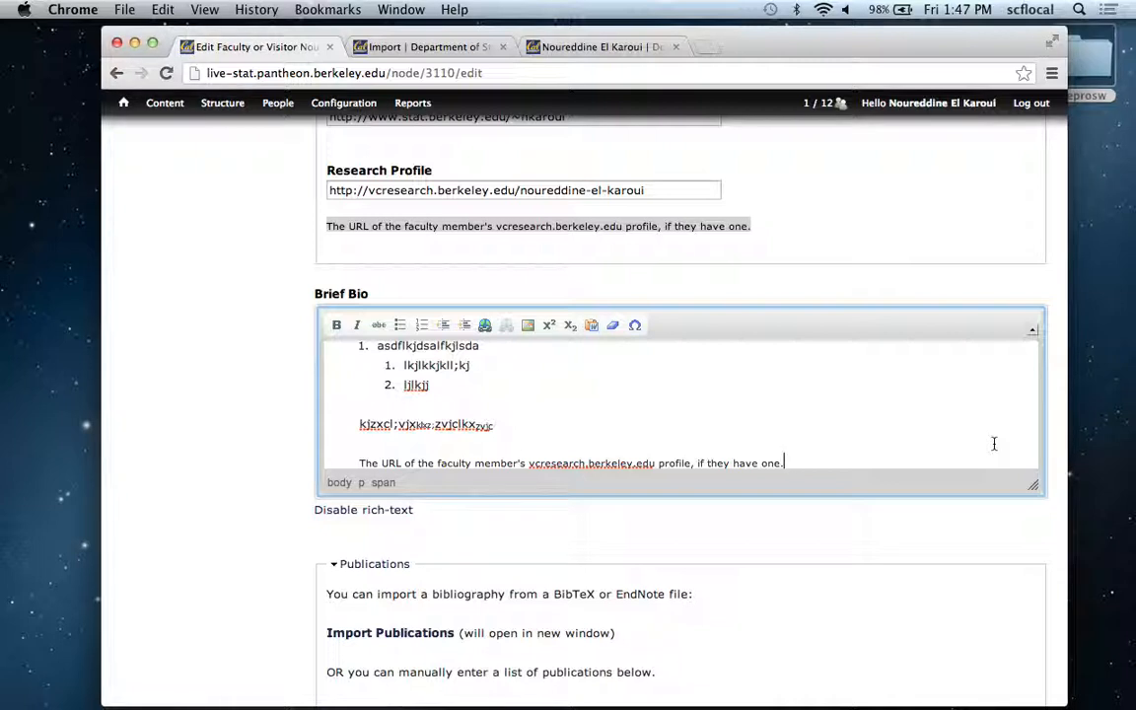
Add a new line below the pasted sentence and insert the same sentence there using Paste from Word.
{"action": "key", "text": "Return"}
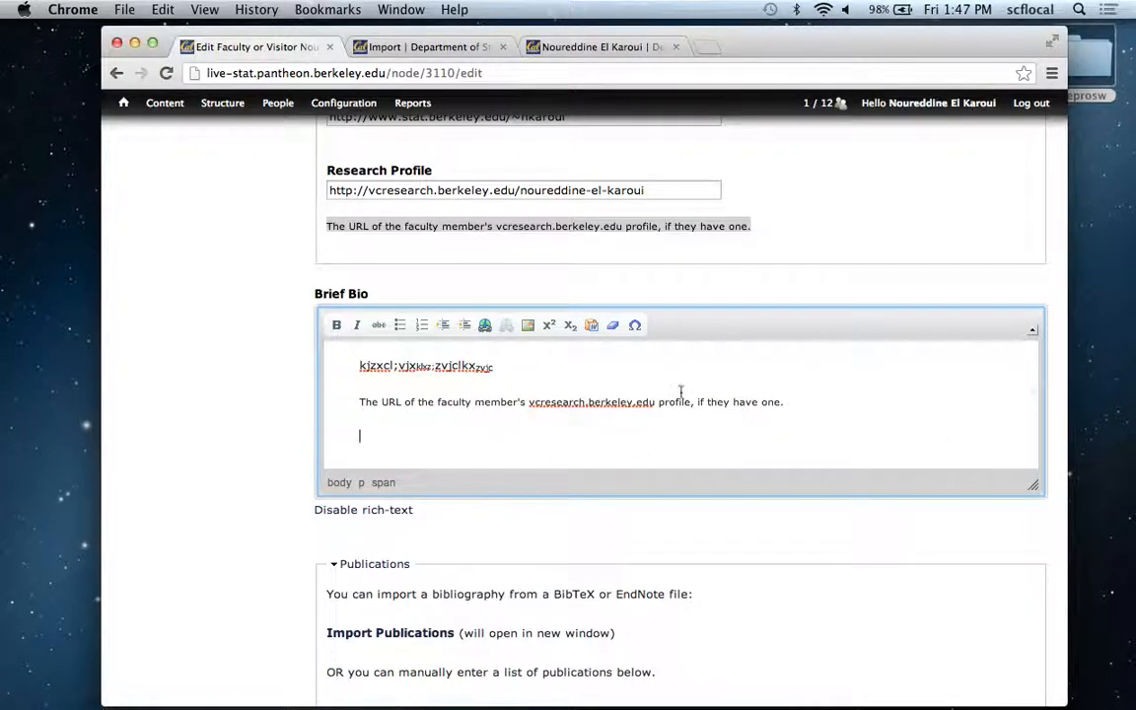
{"action": "left_click", "coordinate": [590, 328]}
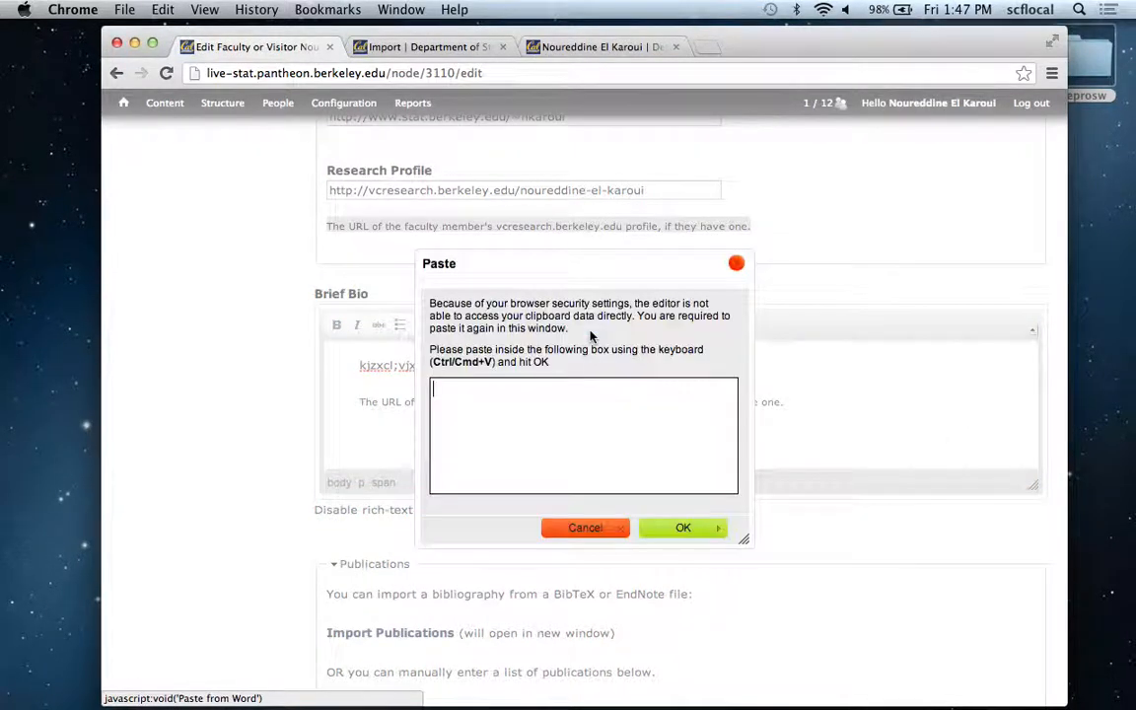
{"action": "key", "text": "super+v"}
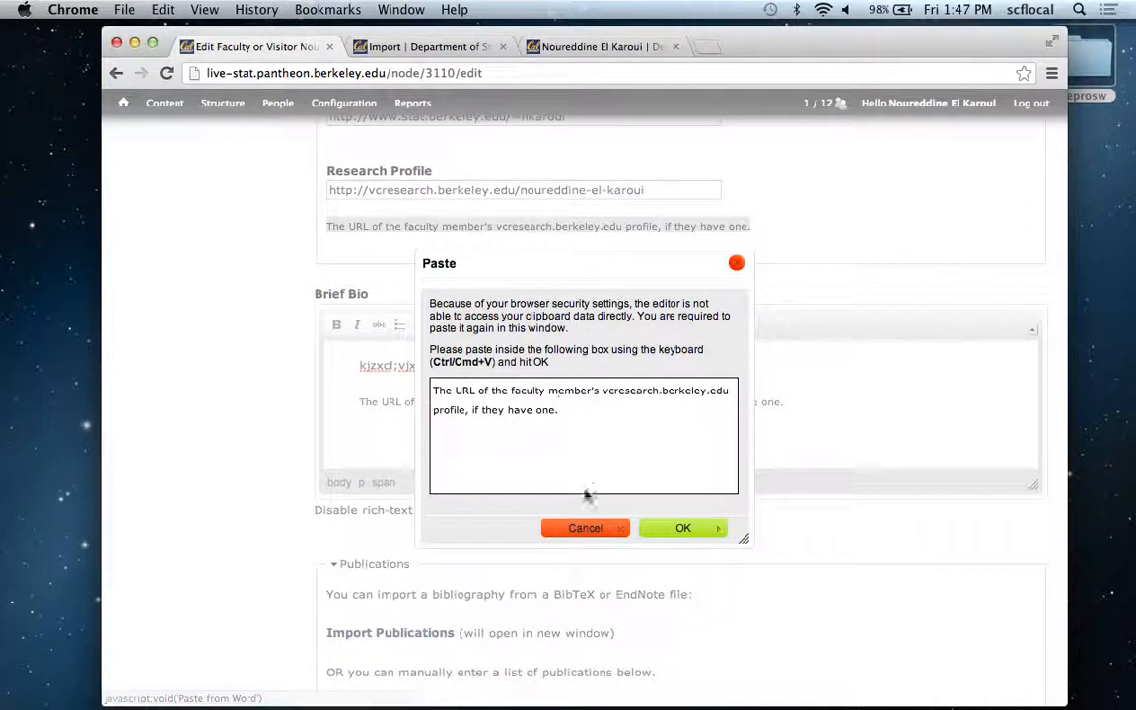
{"action": "left_click", "coordinate": [672, 529]}
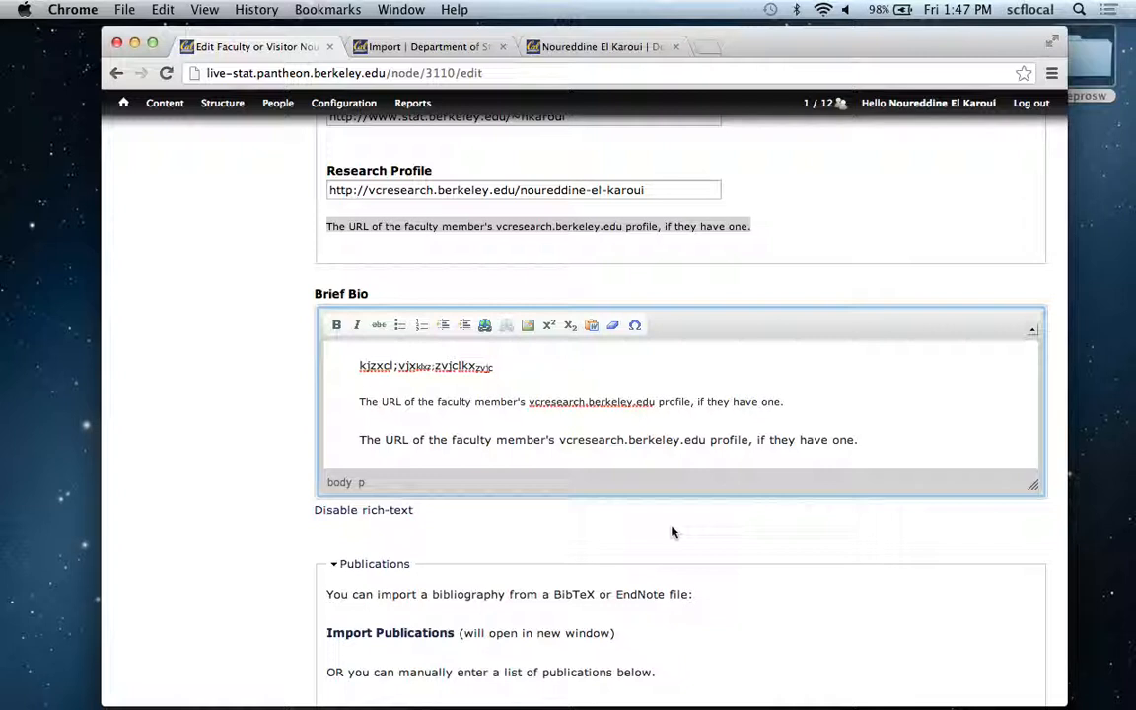
{"action": "key", "text": "BackSpace"}
{"action": "key", "text": "BackSpace"}
{"action": "type", "text": "."}
{"action": "key", "text": "BackSpace"}
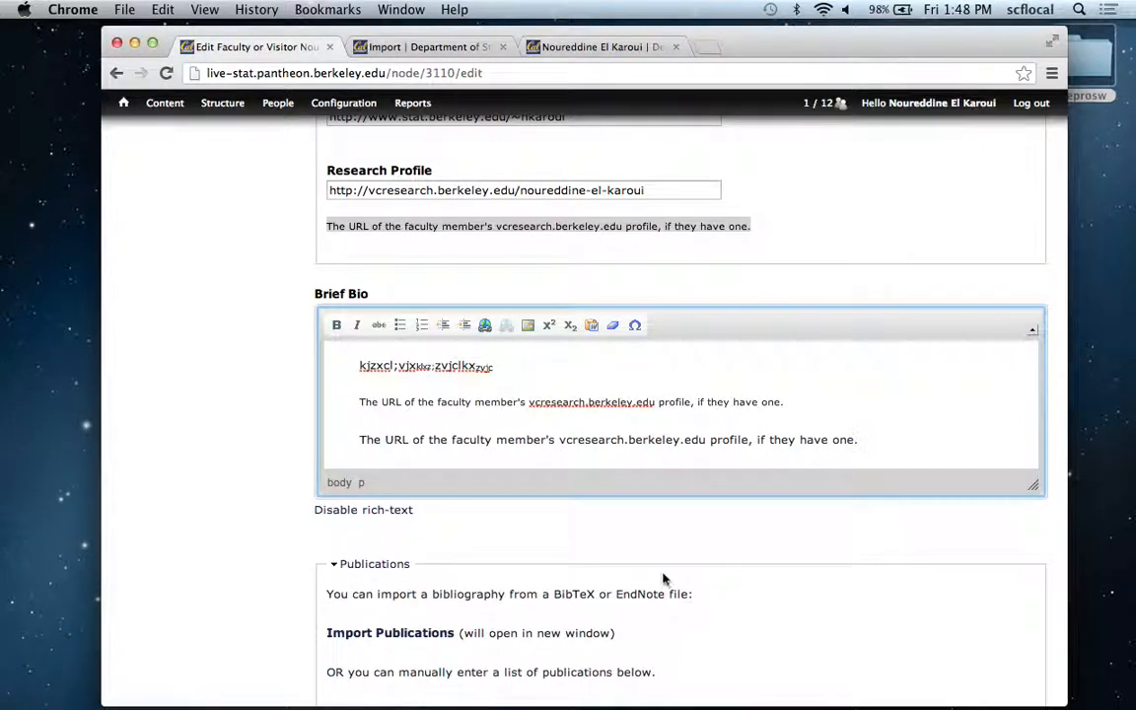
View the Brief Bio's HTML source in an enlarged plain-text box and re-enable rich-text editing.
{"action": "left_click", "coordinate": [383, 517]}
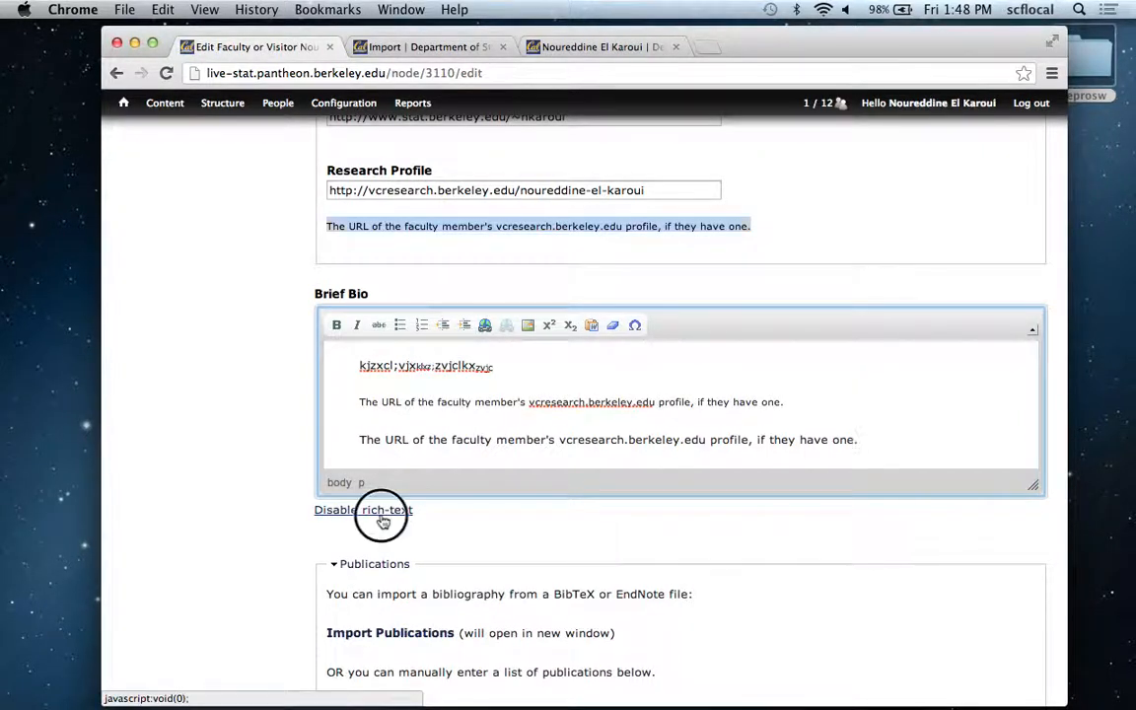
{"action": "left_click_drag", "start_coordinate": [680, 400], "coordinate": [682, 567]}
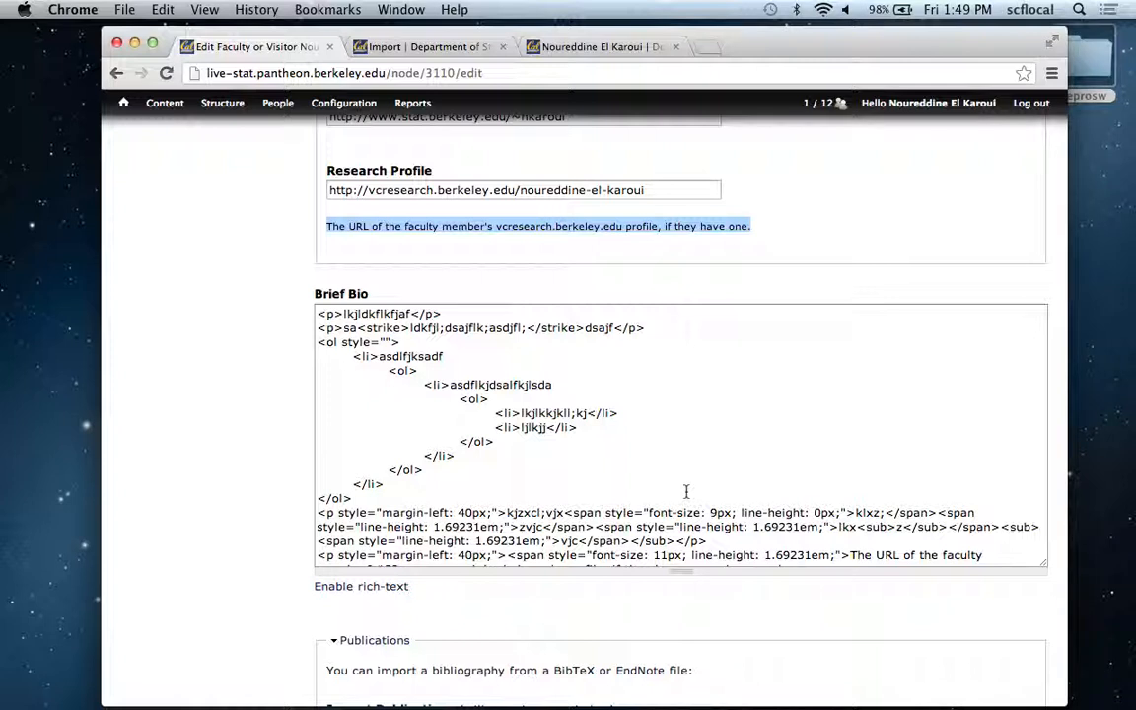
{"action": "left_click", "coordinate": [395, 588]}
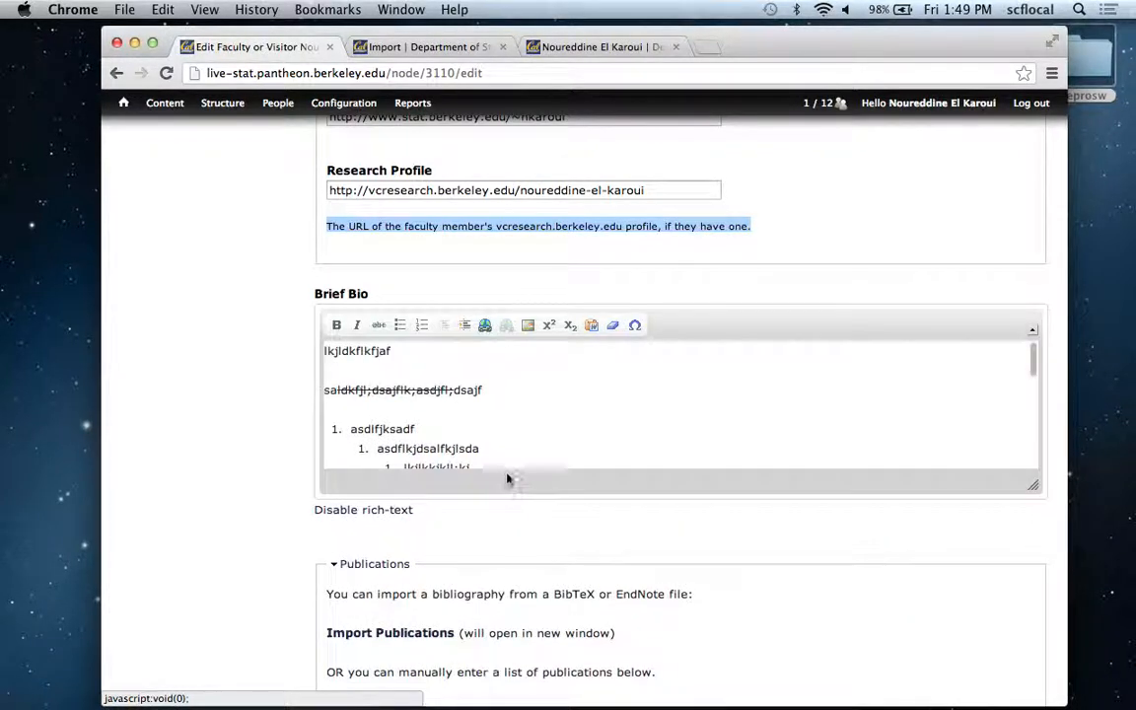
Remove the formatting from "profile, if they have one." in the first pasted sentence of the Brief Bio.
{"action": "left_click", "coordinate": [538, 431]}
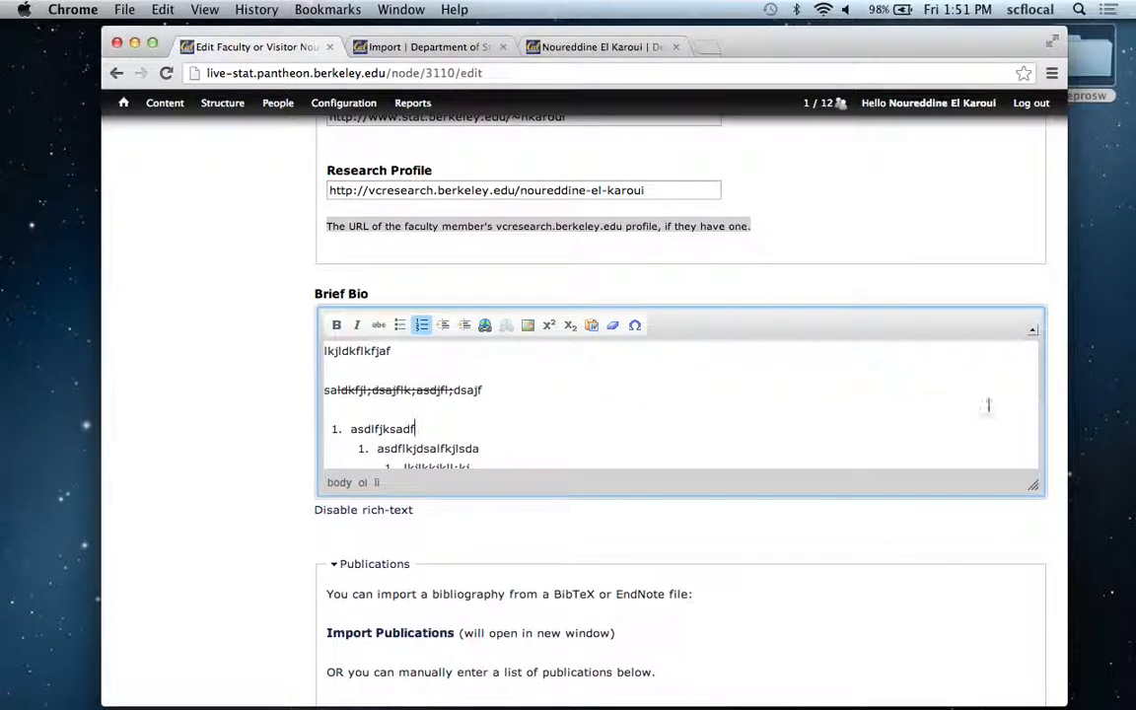
{"action": "left_click", "coordinate": [412, 449]}
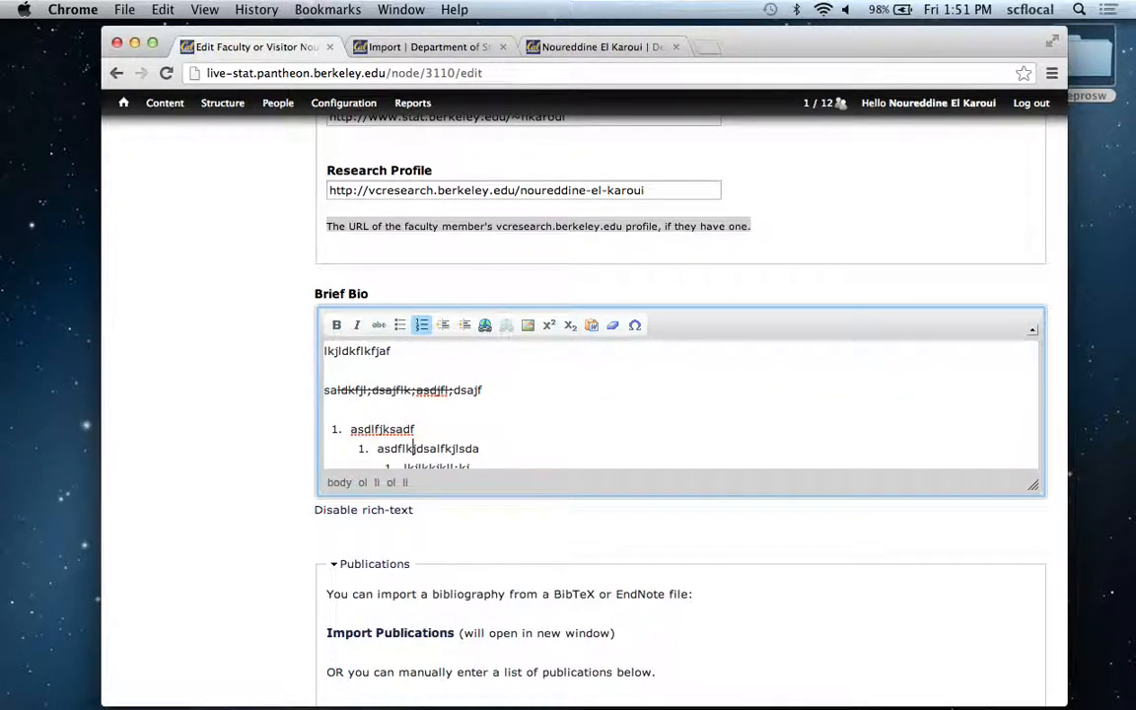
{"action": "key", "text": "Down"}
{"action": "key", "text": "Down"}
{"action": "key", "text": "Down"}
{"action": "key", "text": "Down"}
{"action": "key", "text": "Down"}
{"action": "key", "text": "Down"}
{"action": "key", "text": "Down"}
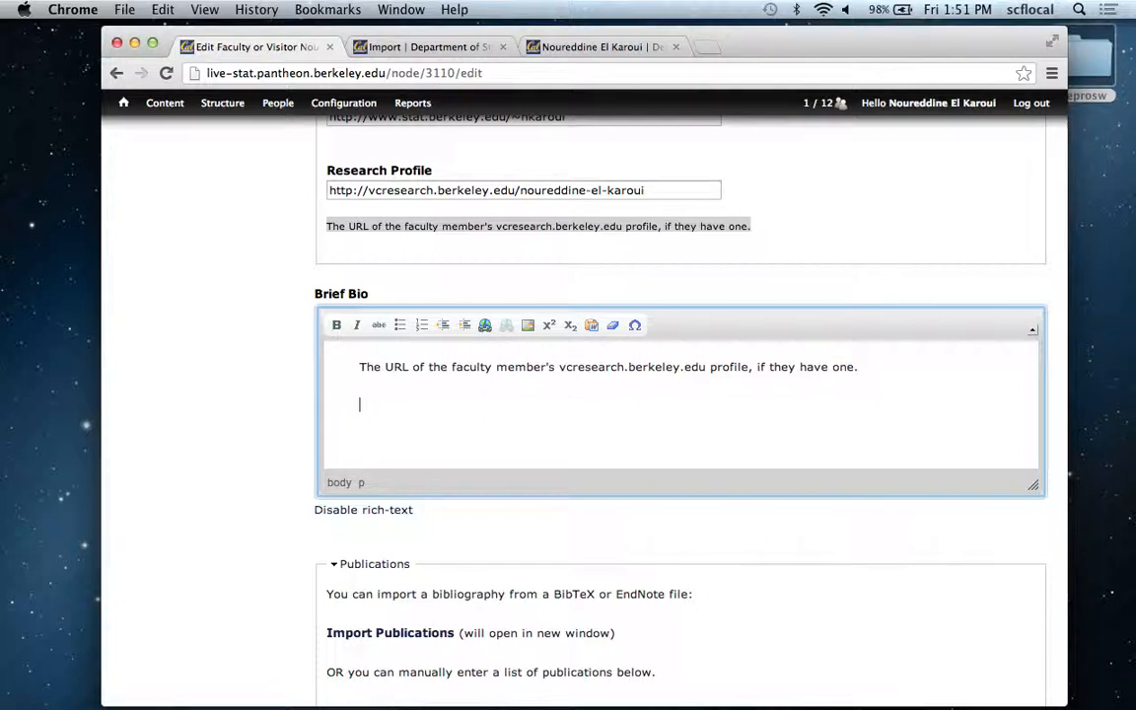
{"action": "key", "text": "Up"}
{"action": "key", "text": "Up"}
{"action": "key", "text": "Up"}
{"action": "key", "text": "Up"}
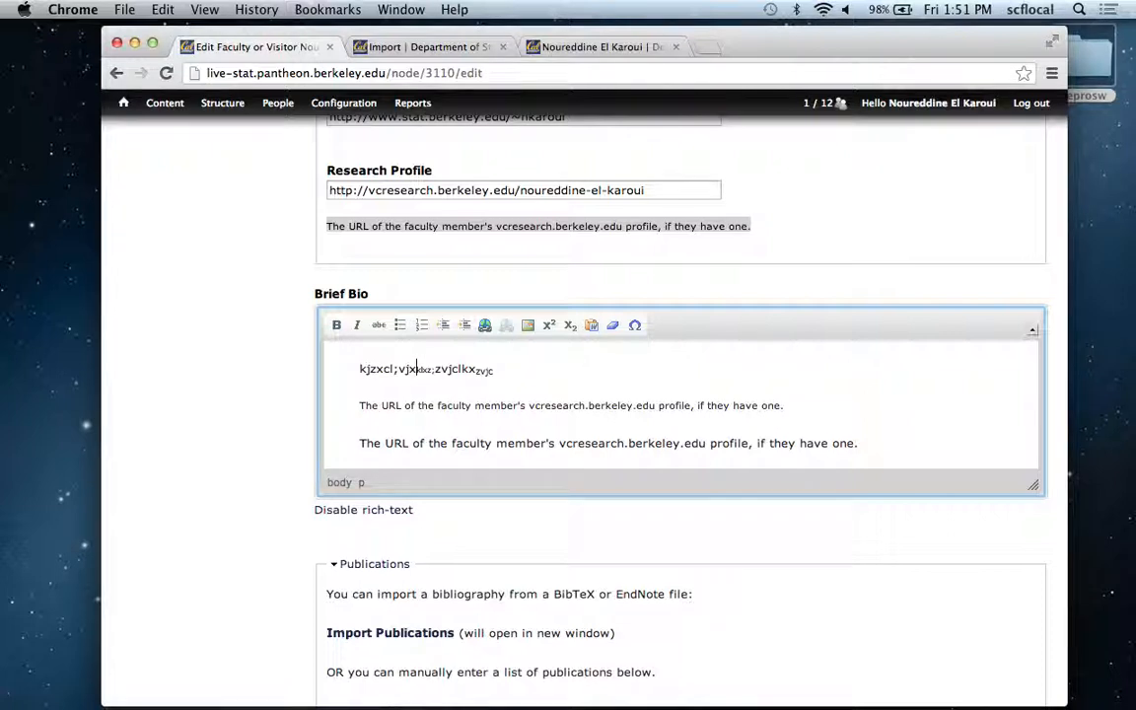
{"action": "left_click_drag", "start_coordinate": [654, 405], "coordinate": [784, 404]}
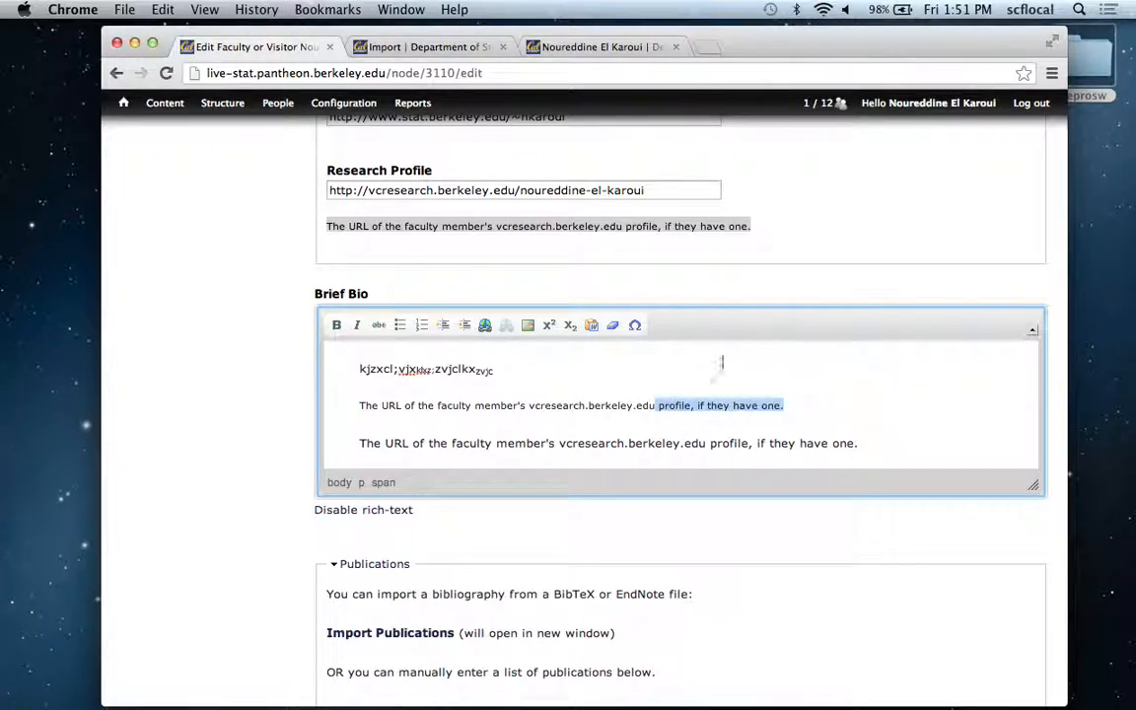
{"action": "left_click", "coordinate": [612, 324]}
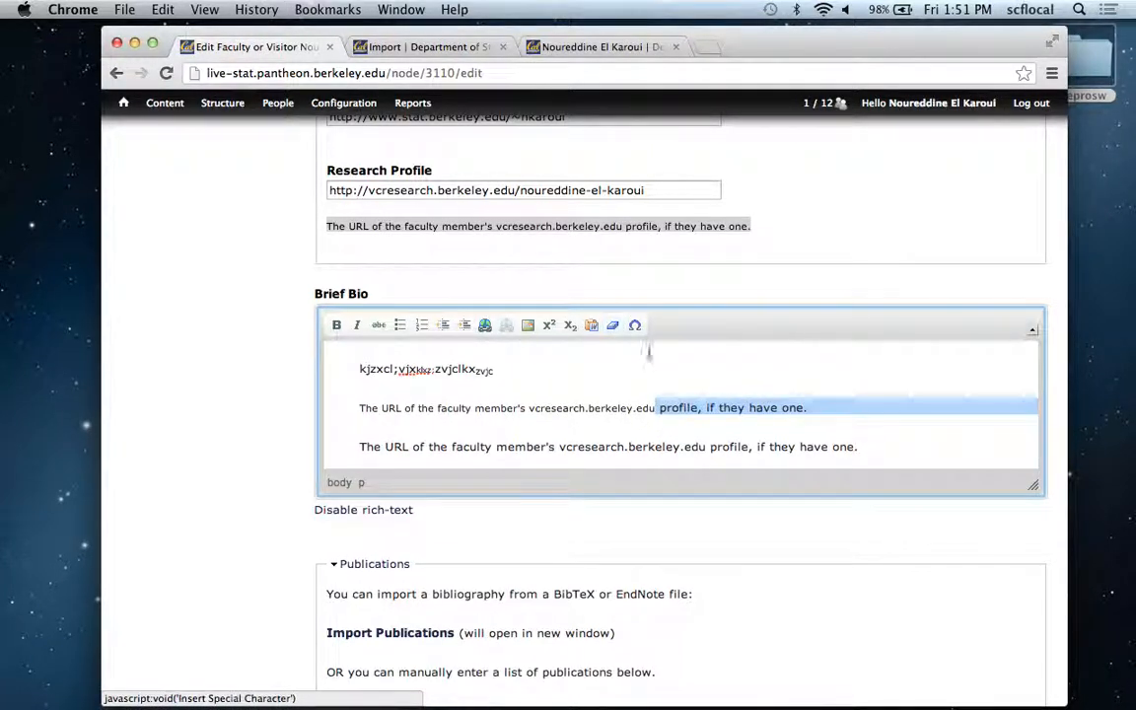
Review the special characters available for the Brief Bio and close the selection without inserting one.
{"action": "key", "text": "Right"}
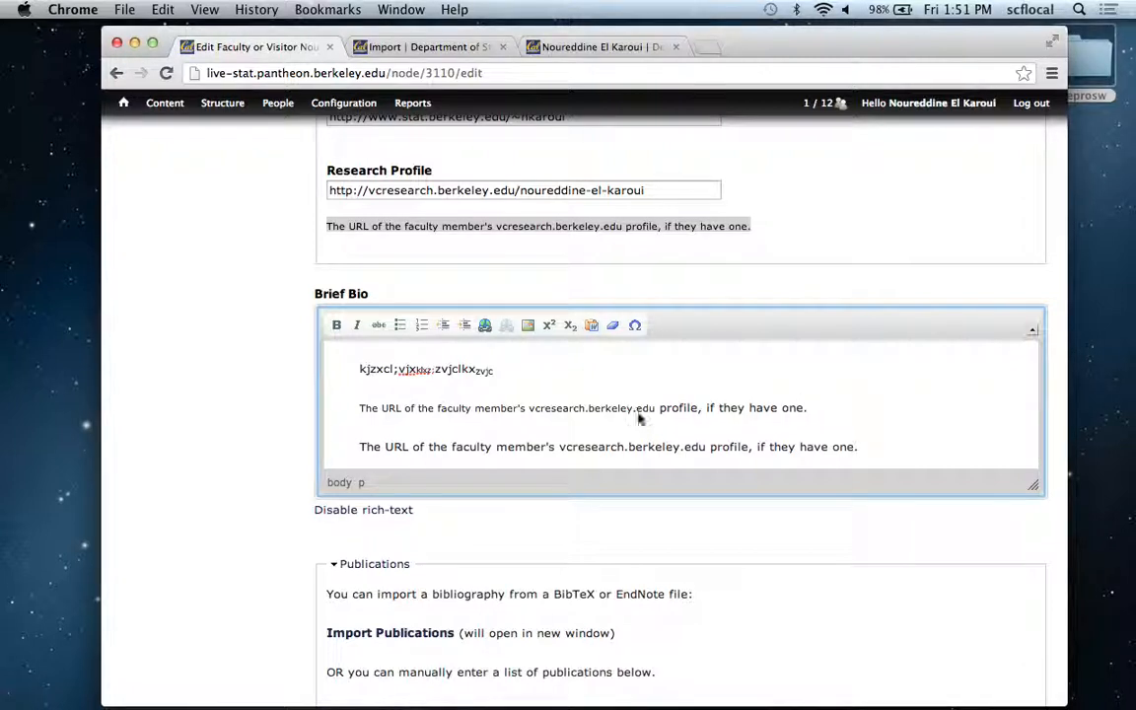
{"action": "left_click", "coordinate": [634, 324]}
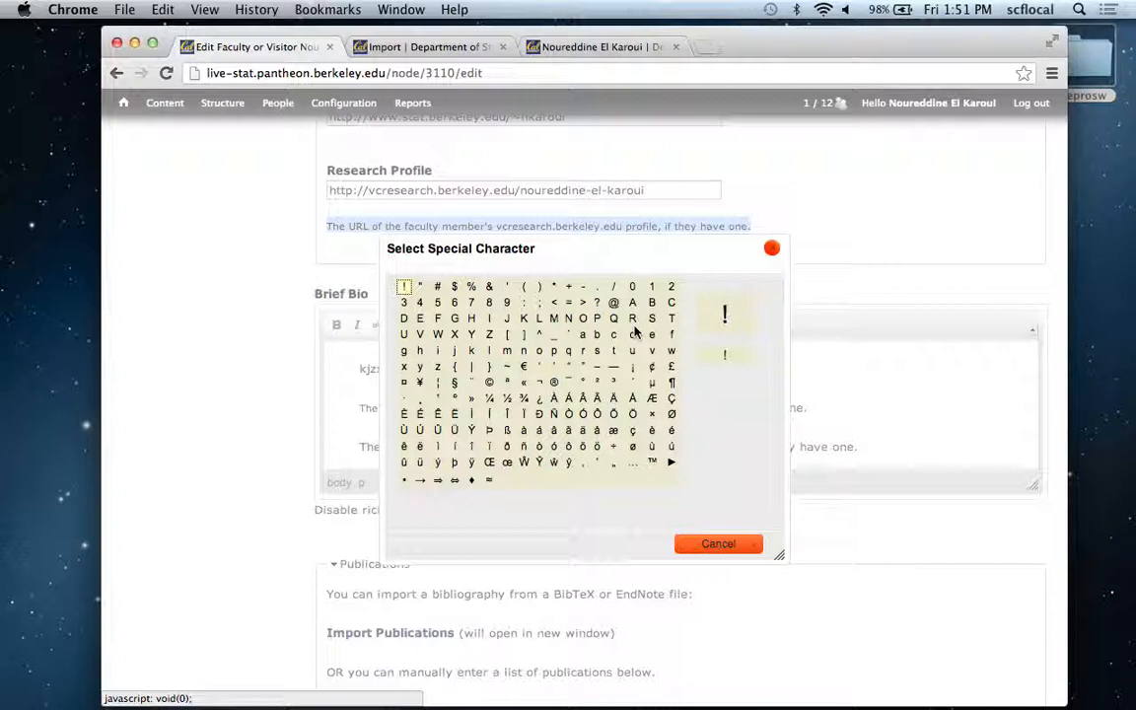
{"action": "left_click", "coordinate": [771, 248]}
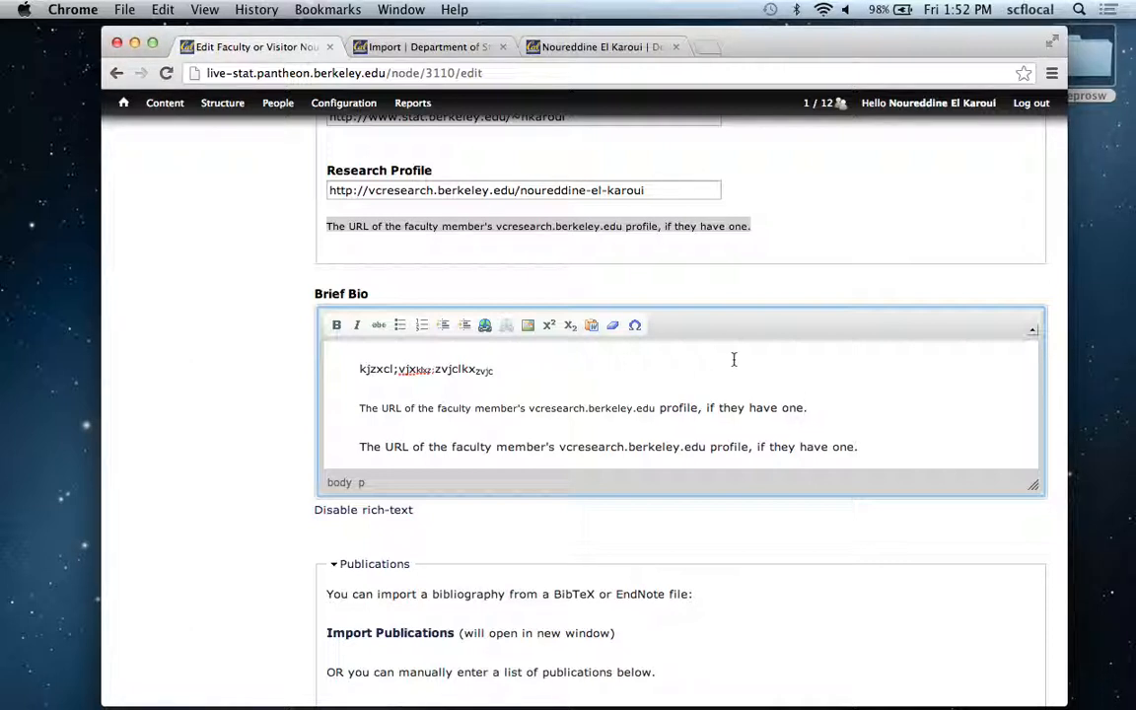
Delete "profile, if they have one." from the end of the first pasted sentence.
{"action": "key", "text": "Up"}
{"action": "key", "text": "BackSpace"}
{"action": "key", "text": "BackSpace"}
{"action": "key", "text": "BackSpace"}
{"action": "key", "text": "BackSpace"}
{"action": "key", "text": "BackSpace"}
{"action": "key", "text": "BackSpace"}
{"action": "key", "text": "BackSpace"}
{"action": "key", "text": "BackSpace"}
{"action": "key", "text": "BackSpace"}
{"action": "key", "text": "BackSpace"}
{"action": "key", "text": "BackSpace"}
{"action": "key", "text": "BackSpace"}
{"action": "key", "text": "BackSpace"}
{"action": "key", "text": "BackSpace"}
{"action": "key", "text": "BackSpace"}
{"action": "key", "text": "BackSpace"}
{"action": "key", "text": "BackSpace"}
{"action": "key", "text": "BackSpace"}
{"action": "key", "text": "BackSpace"}
{"action": "key", "text": "BackSpace"}
{"action": "key", "text": "BackSpace"}
{"action": "key", "text": "BackSpace"}
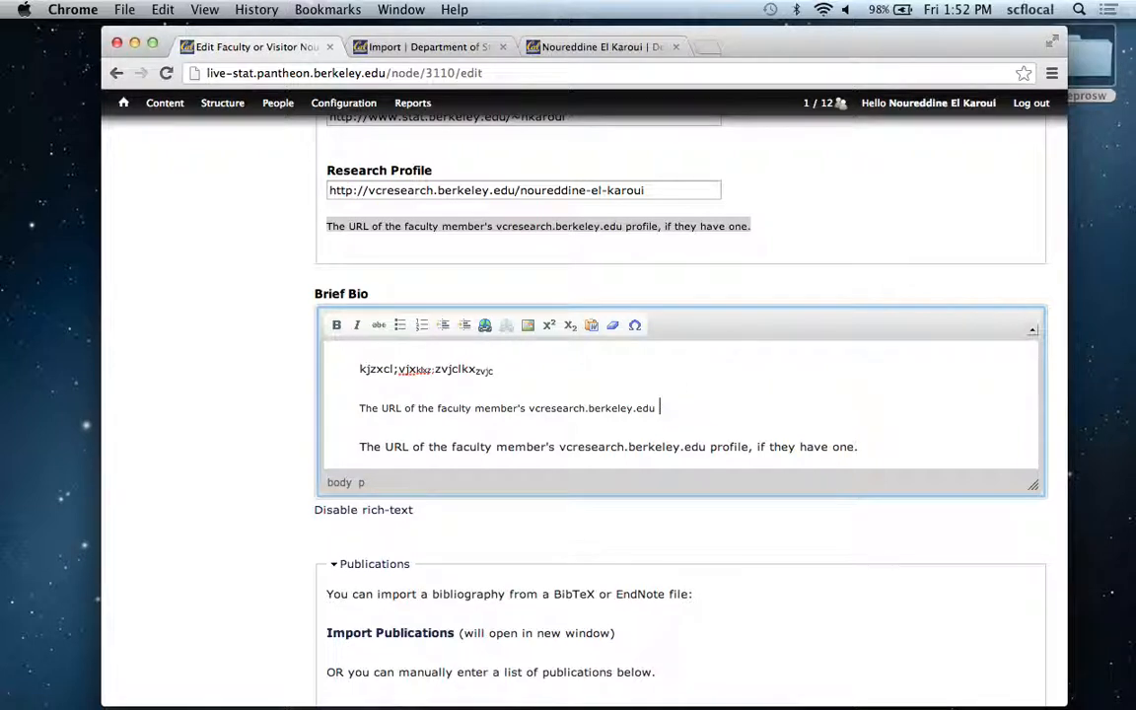
{"action": "key", "text": "BackSpace"}
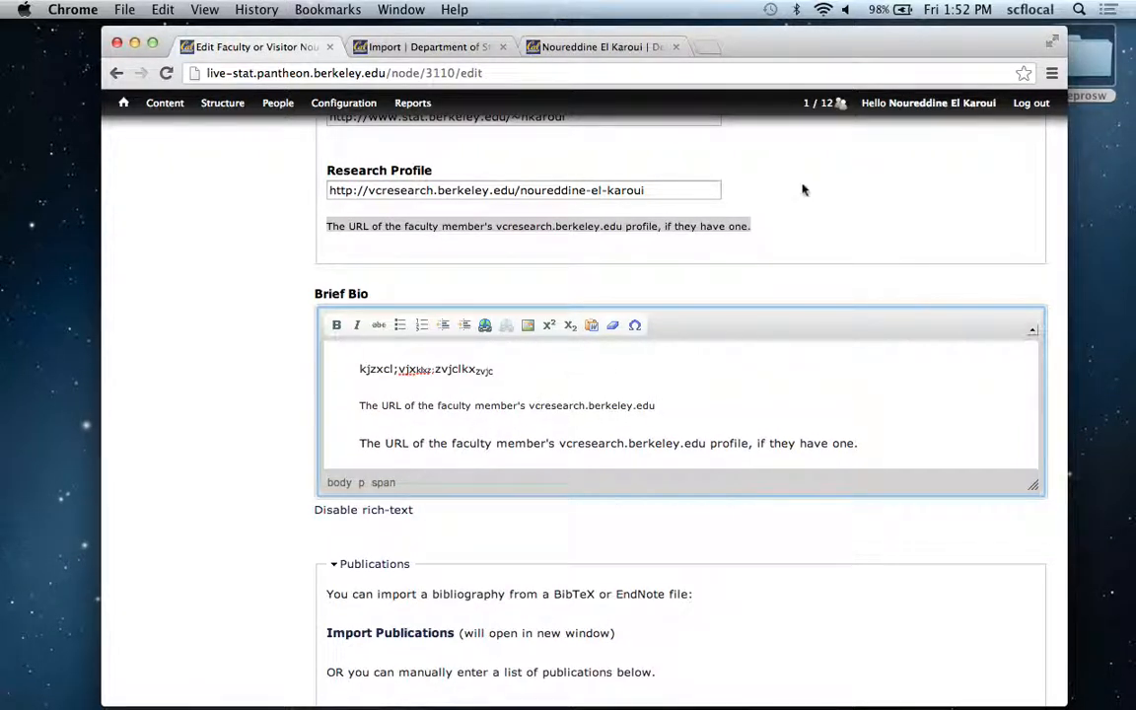
Reposition the browser window and resize the Brief Bio editor to make it taller and slightly narrower.
{"action": "left_click_drag", "start_coordinate": [800, 51], "coordinate": [703, 53]}
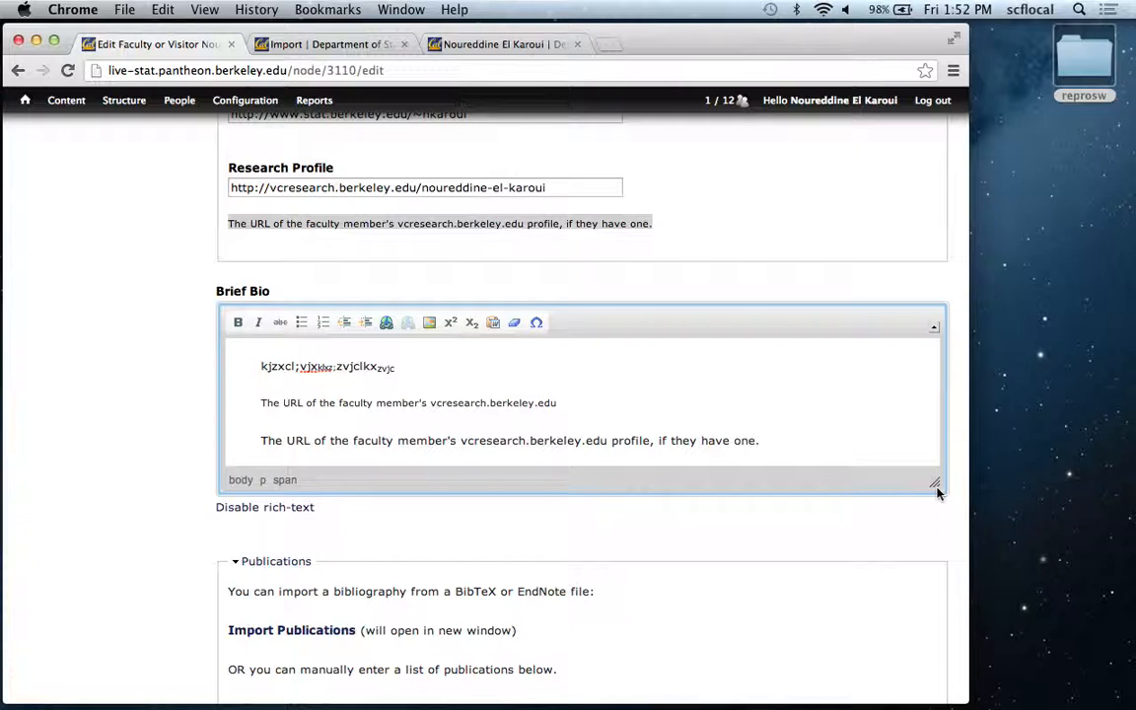
{"action": "left_click_drag", "start_coordinate": [937, 490], "coordinate": [925, 567]}
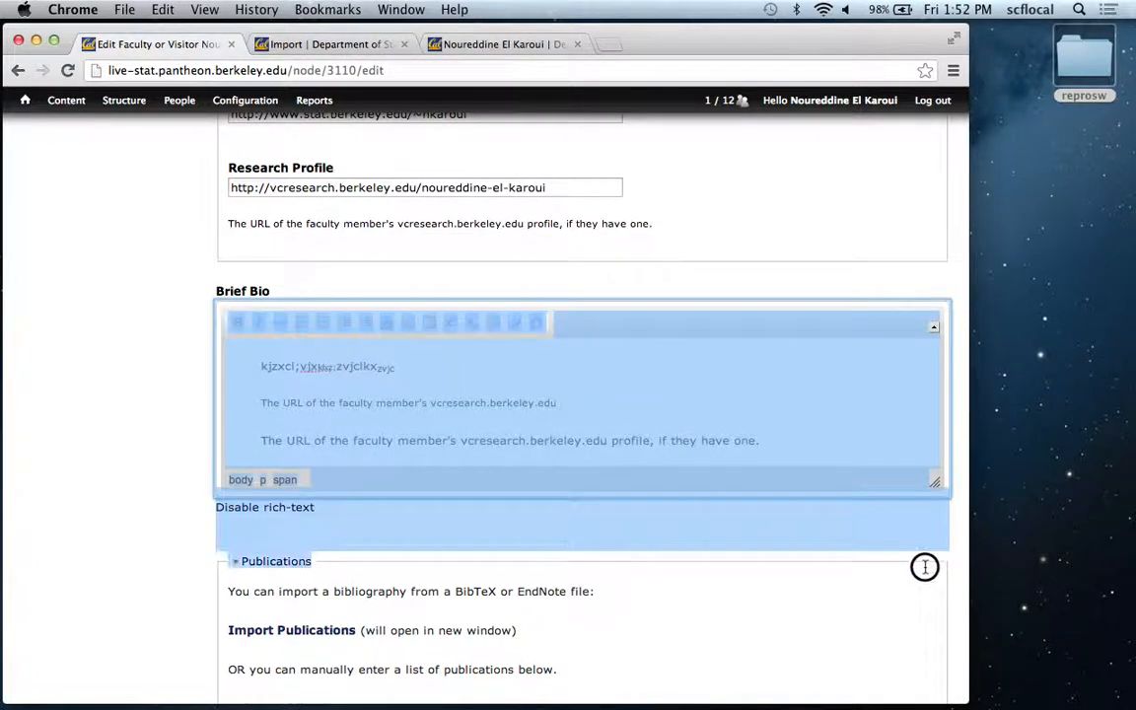
{"action": "left_click", "coordinate": [938, 488]}
{"action": "left_click_drag", "start_coordinate": [936, 483], "coordinate": [871, 648]}
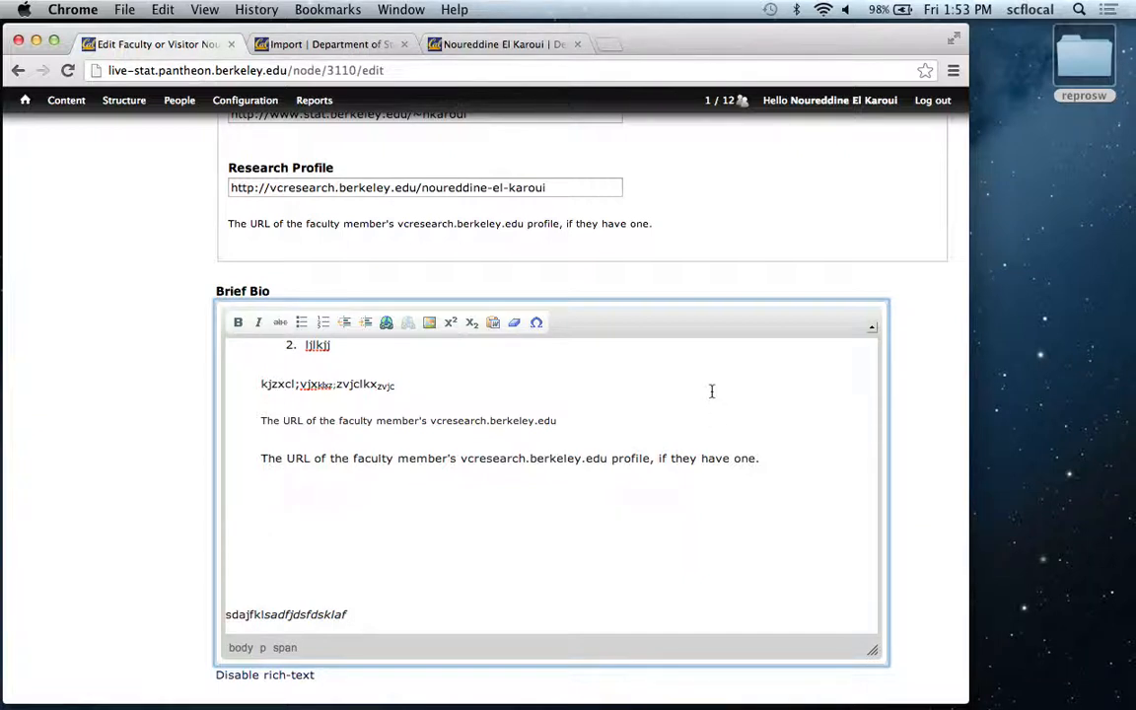
{"action": "left_click", "coordinate": [905, 336]}
Enable creating a new revision for the profile and enter "testing during training" as the revision log message.
{"action": "scroll", "coordinate": [905, 336], "scroll_direction": "down", "scroll_amount": 2}
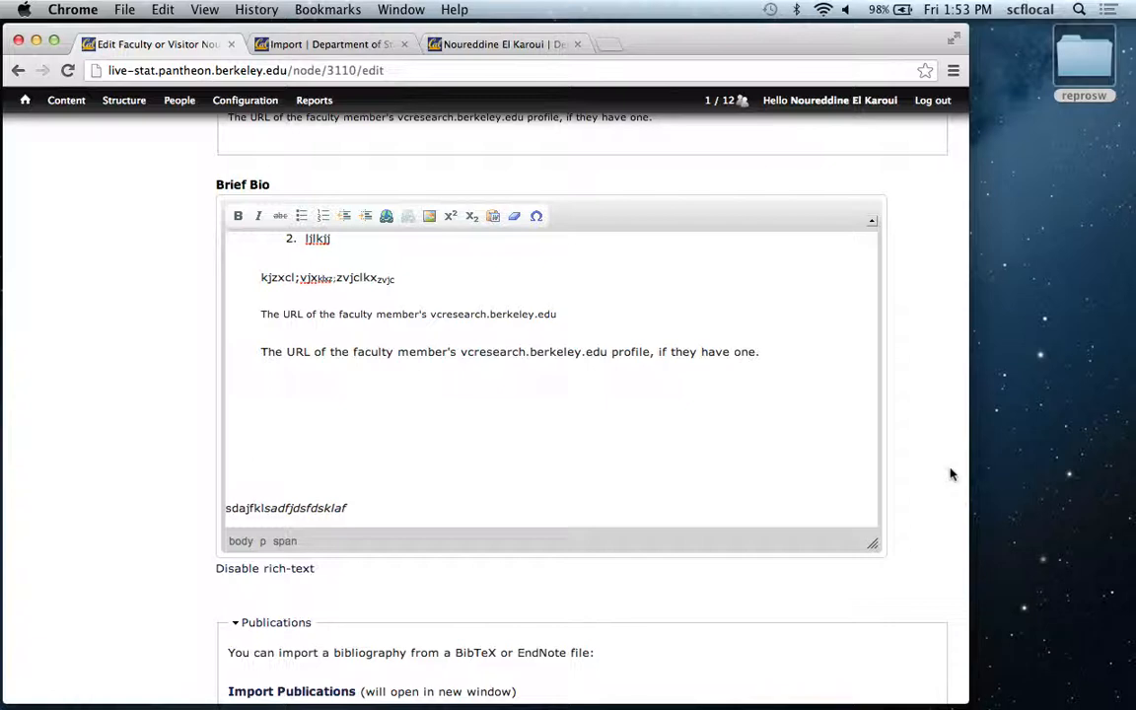
{"action": "scroll", "coordinate": [951, 474], "scroll_direction": "down", "scroll_amount": 10}
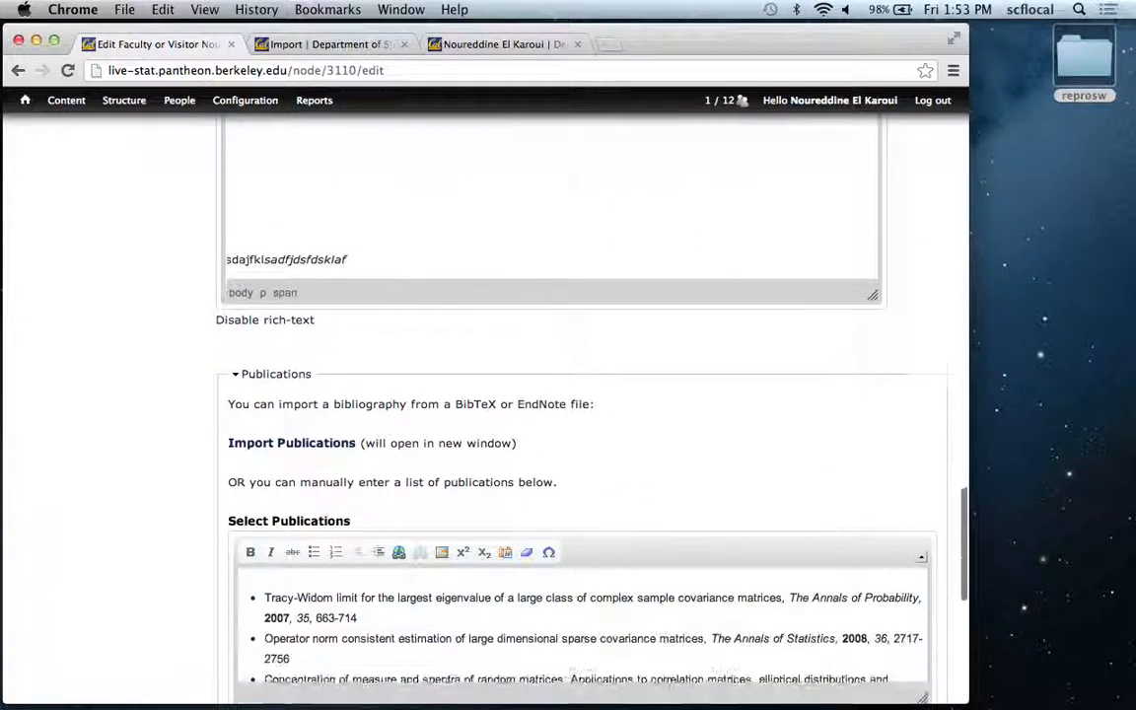
{"action": "scroll", "coordinate": [581, 414], "scroll_direction": "down", "scroll_amount": 10}
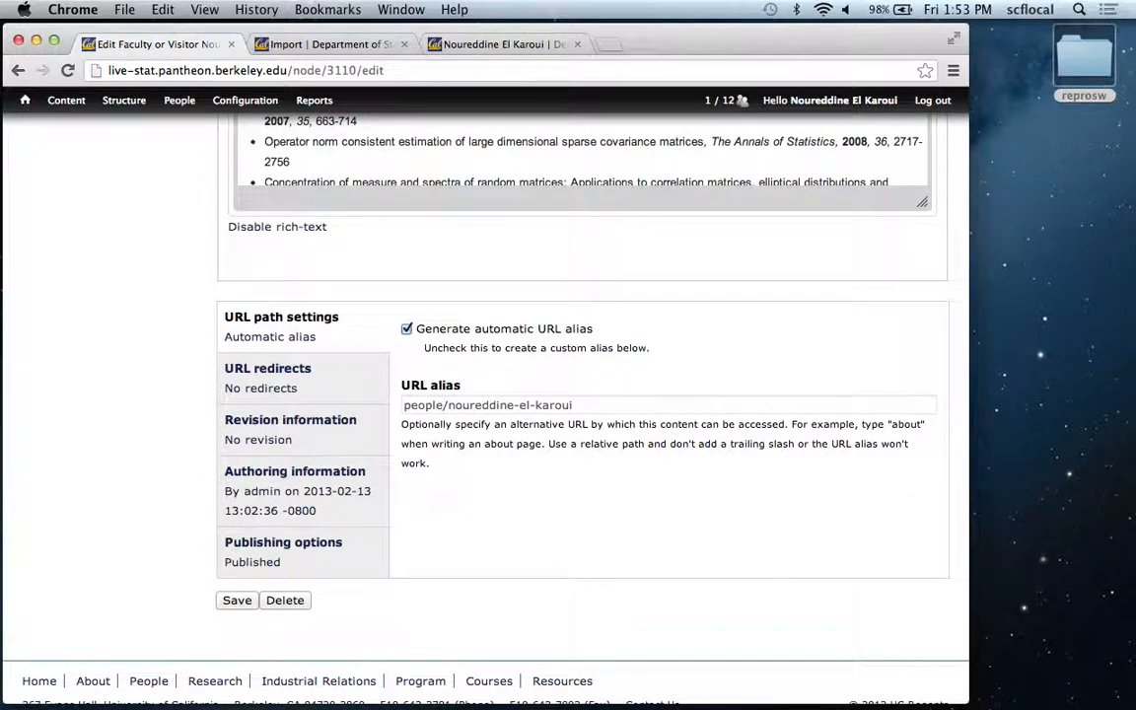
{"action": "left_click", "coordinate": [342, 437]}
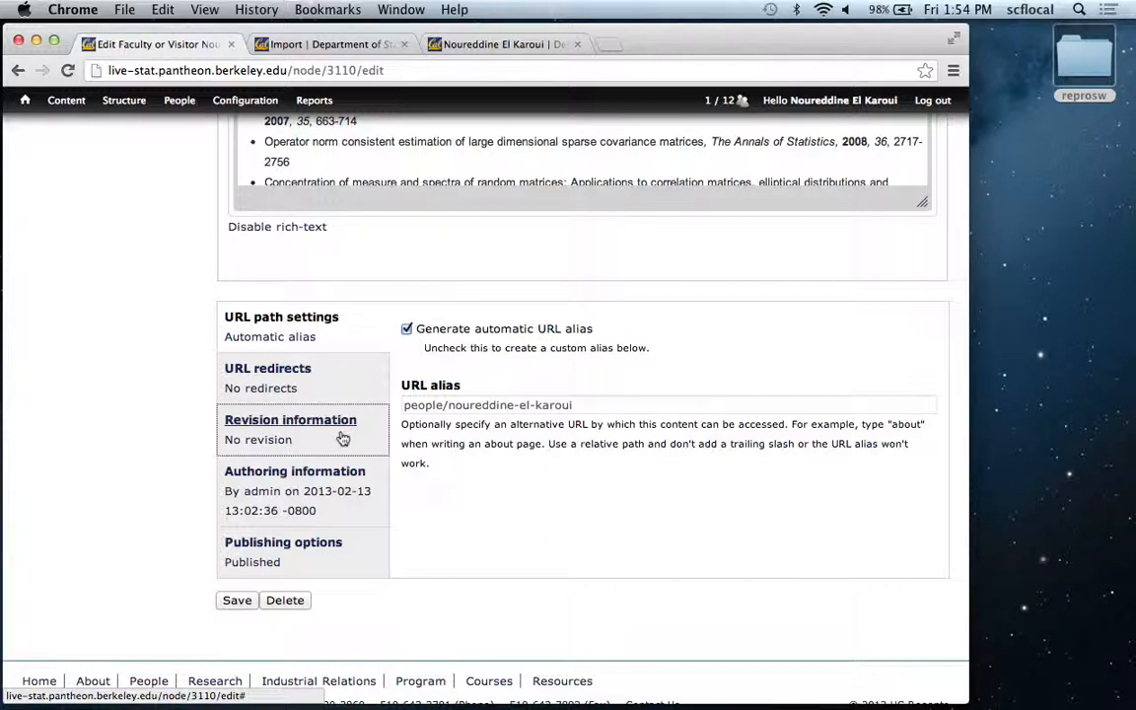
{"action": "left_click", "coordinate": [342, 439]}
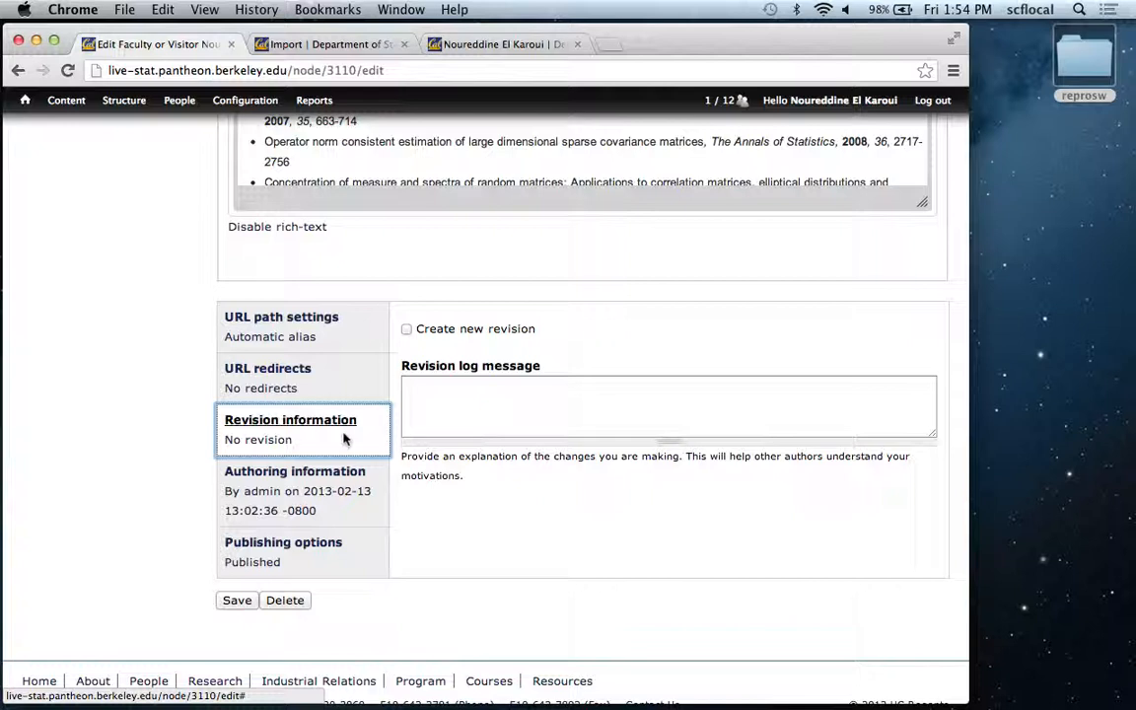
{"action": "left_click", "coordinate": [406, 329]}
{"action": "left_click", "coordinate": [436, 398]}
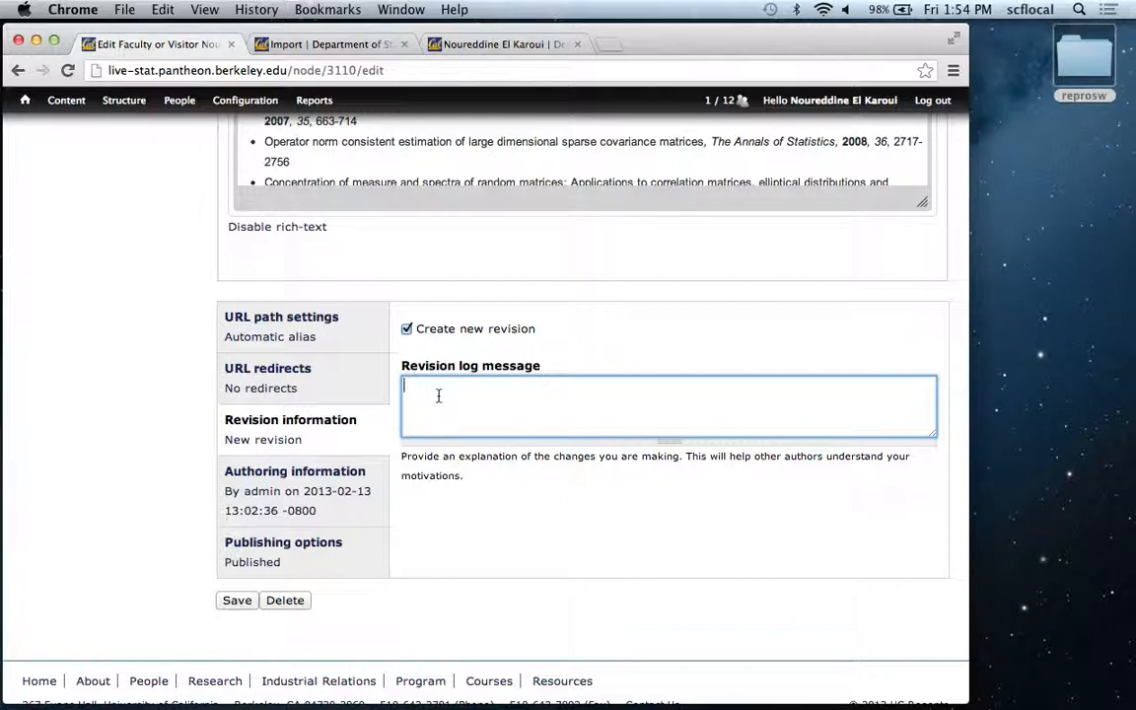
{"action": "type", "text": "testing during training"}
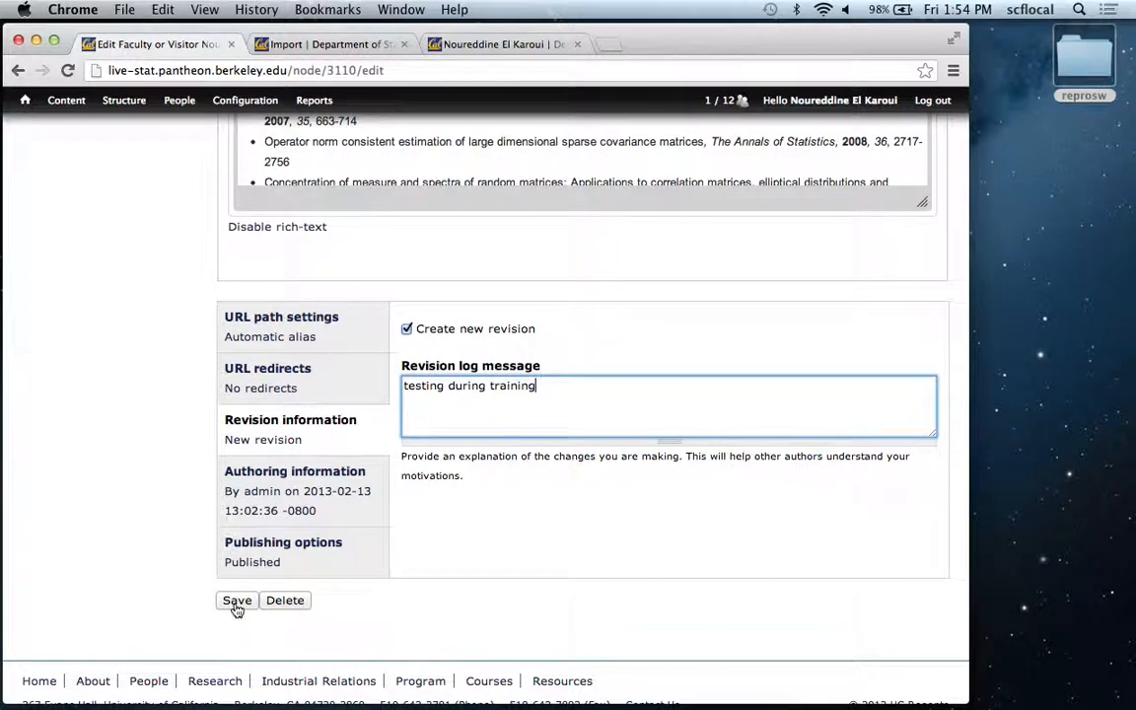
Reload the edit form to discard the unsaved changes and enter "testing brief bio during training" as the Brief Bio.
{"action": "mouse_move", "coordinate": [87, 101]}
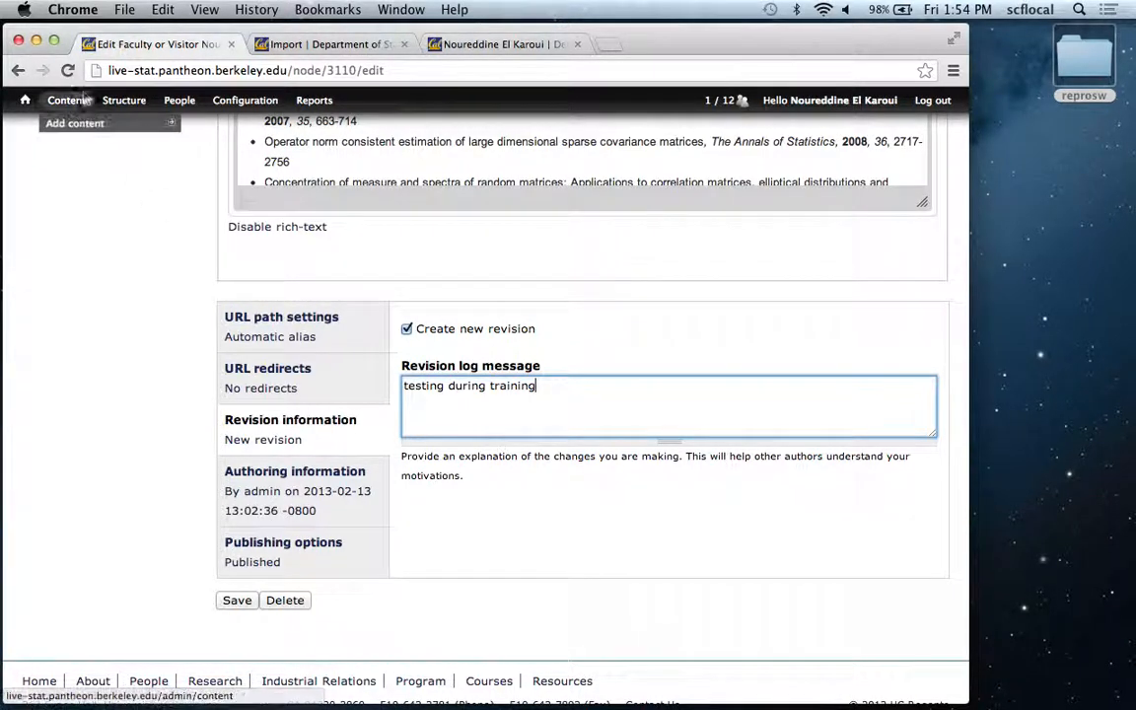
{"action": "left_click", "coordinate": [67, 70]}
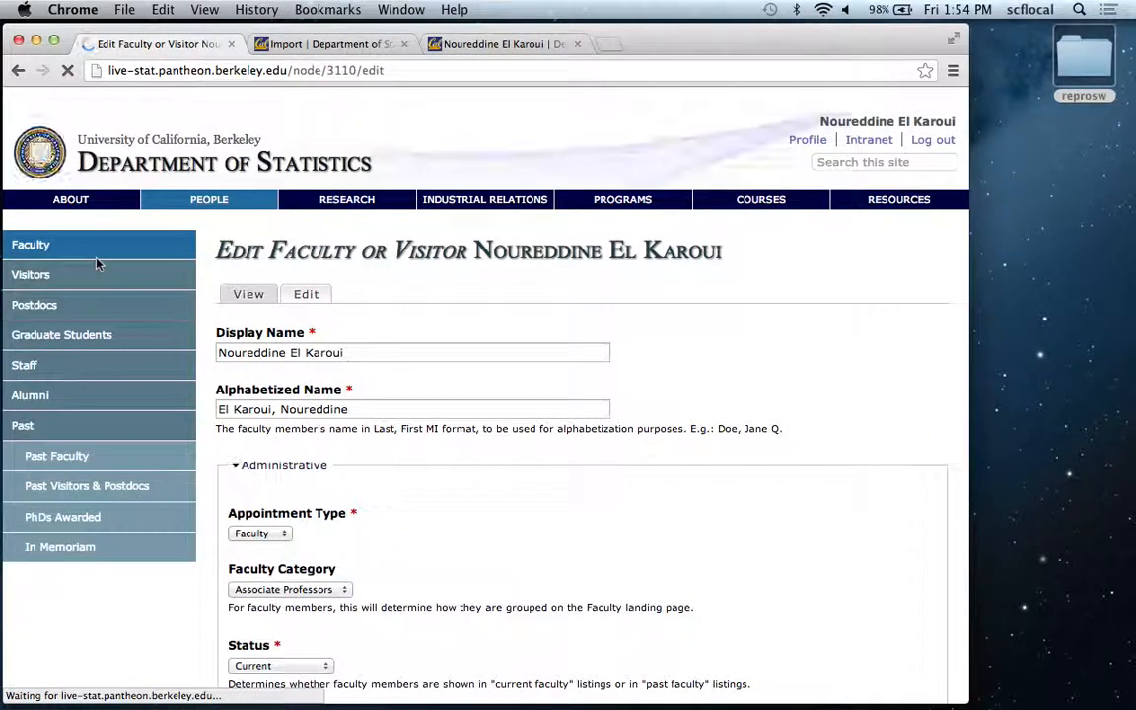
{"action": "key", "text": "Up"}
{"action": "key", "text": "Up"}
{"action": "key", "text": "Up"}
{"action": "key", "text": "Up"}
{"action": "key", "text": "Up"}
{"action": "key", "text": "Up"}
{"action": "key", "text": "Up"}
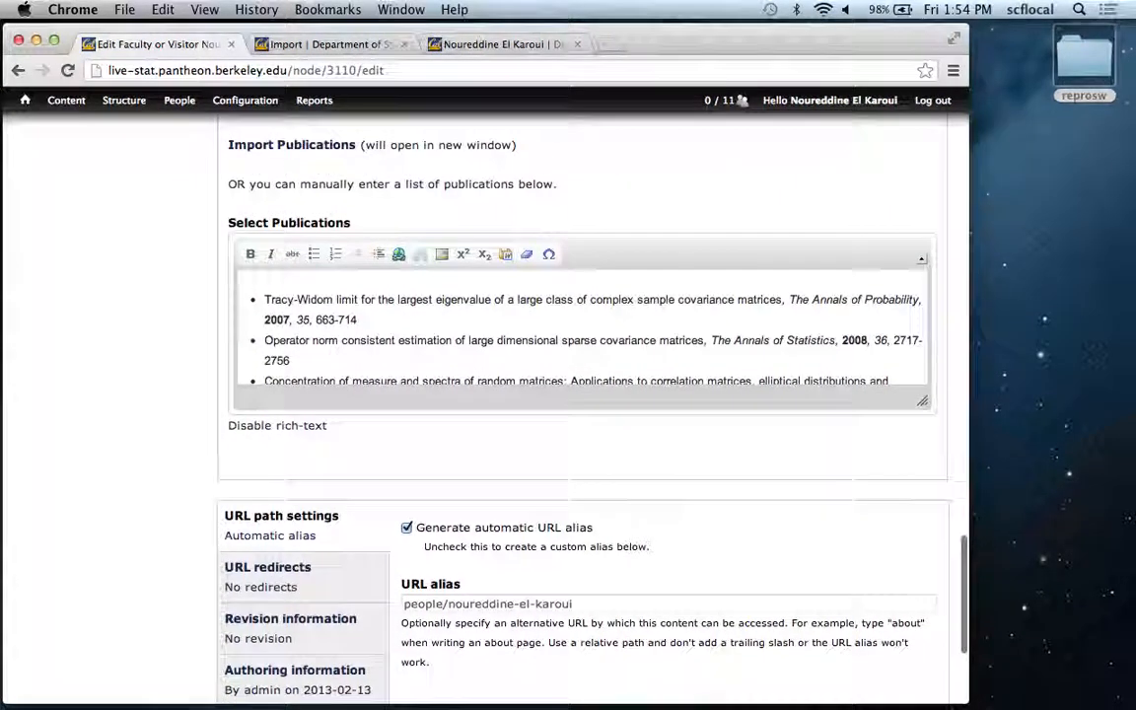
{"action": "key", "text": "Up"}
{"action": "key", "text": "Up"}
{"action": "key", "text": "Up"}
{"action": "key", "text": "Up"}
{"action": "key", "text": "Up"}
{"action": "key", "text": "Up"}
{"action": "key", "text": "Up"}
{"action": "key", "text": "Up"}
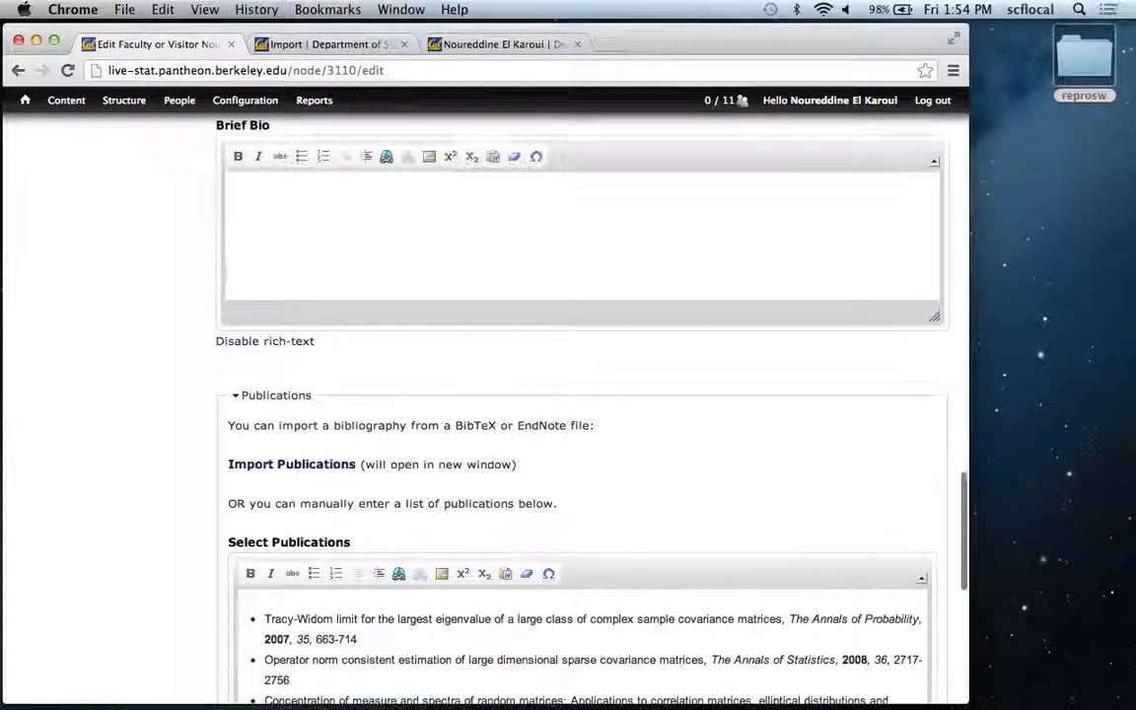
{"action": "key", "text": "Up"}
{"action": "key", "text": "Up"}
{"action": "key", "text": "Up"}
{"action": "key", "text": "Up"}
{"action": "key", "text": "Up"}
{"action": "key", "text": "Up"}
{"action": "key", "text": "Up"}
{"action": "key", "text": "Up"}
{"action": "key", "text": "Up"}
{"action": "key", "text": "Up"}
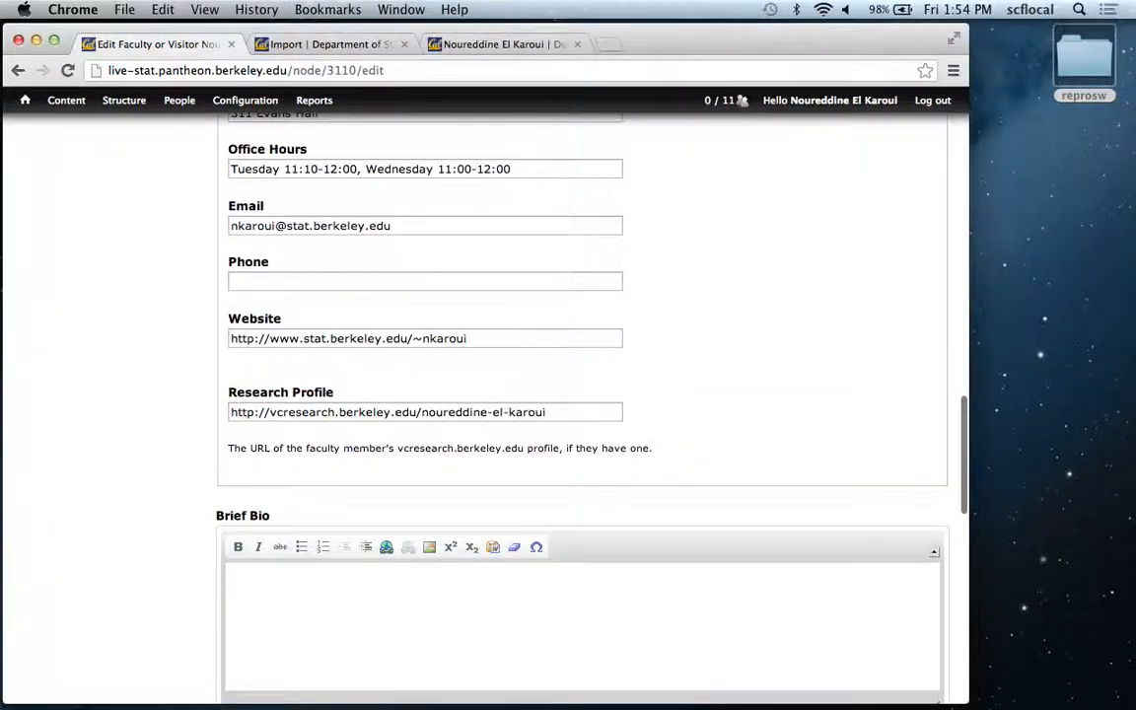
{"action": "key", "text": "Up"}
{"action": "key", "text": "Up"}
{"action": "key", "text": "Up"}
{"action": "key", "text": "Up"}
{"action": "key", "text": "Up"}
{"action": "key", "text": "Up"}
{"action": "key", "text": "Up"}
{"action": "key", "text": "Up"}
{"action": "key", "text": "Up"}
{"action": "key", "text": "Up"}
{"action": "key", "text": "Down"}
{"action": "key", "text": "Down"}
{"action": "key", "text": "Down"}
{"action": "key", "text": "Down"}
{"action": "key", "text": "Down"}
{"action": "key", "text": "Down"}
{"action": "key", "text": "Down"}
{"action": "key", "text": "Down"}
{"action": "key", "text": "Down"}
{"action": "key", "text": "Down"}
{"action": "key", "text": "Down"}
{"action": "key", "text": "Down"}
{"action": "key", "text": "Down"}
{"action": "key", "text": "Down"}
{"action": "key", "text": "Down"}
{"action": "key", "text": "Down"}
{"action": "left_click", "coordinate": [340, 388]}
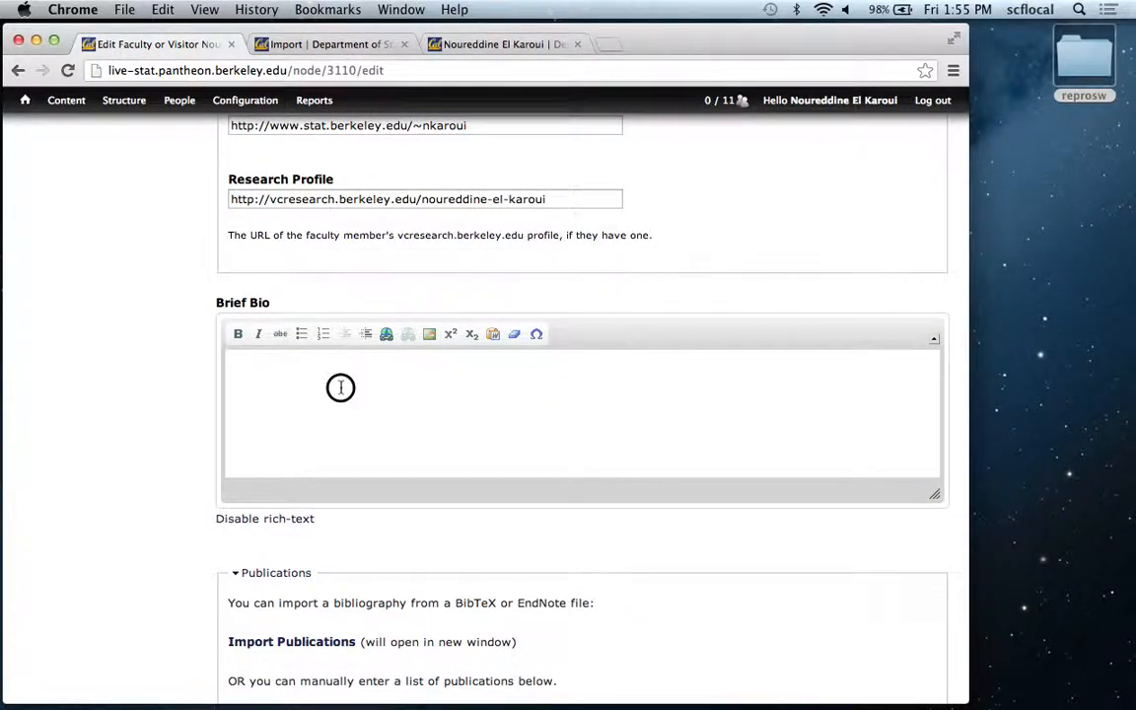
{"action": "type", "text": "testing brief bio during training"}
{"action": "left_click", "coordinate": [180, 480]}
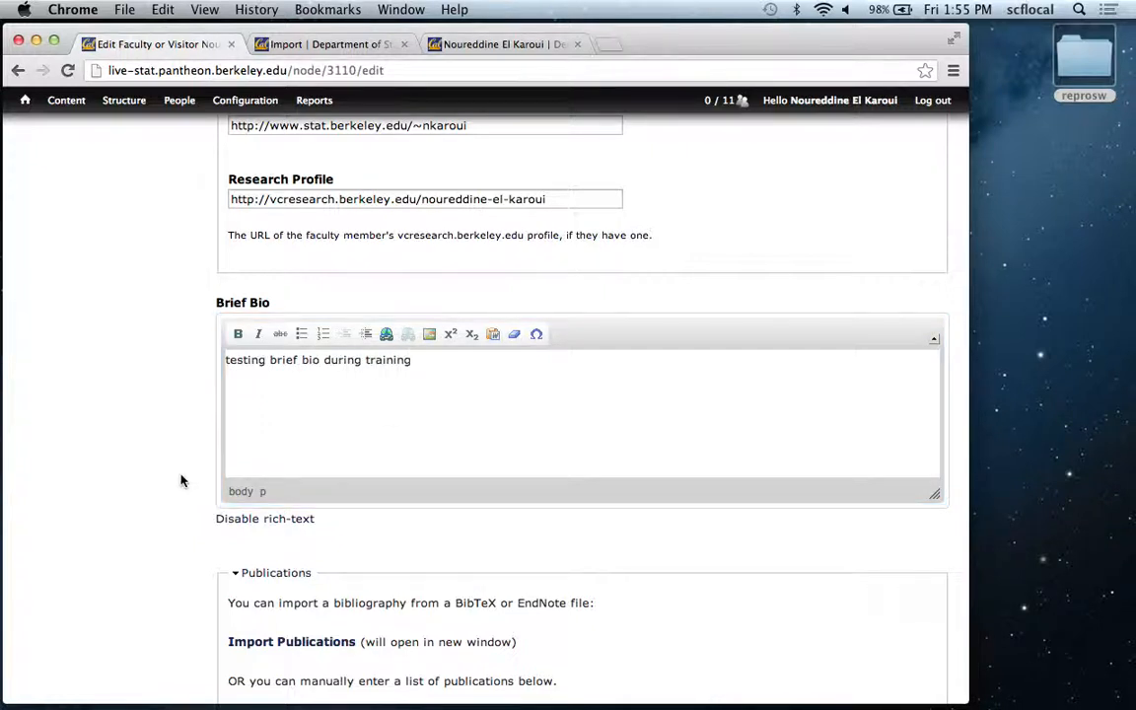
Enable a new revision with the log message "testing during training" and save the profile.
{"action": "scroll", "coordinate": [181, 480], "scroll_direction": "down", "scroll_amount": 10}
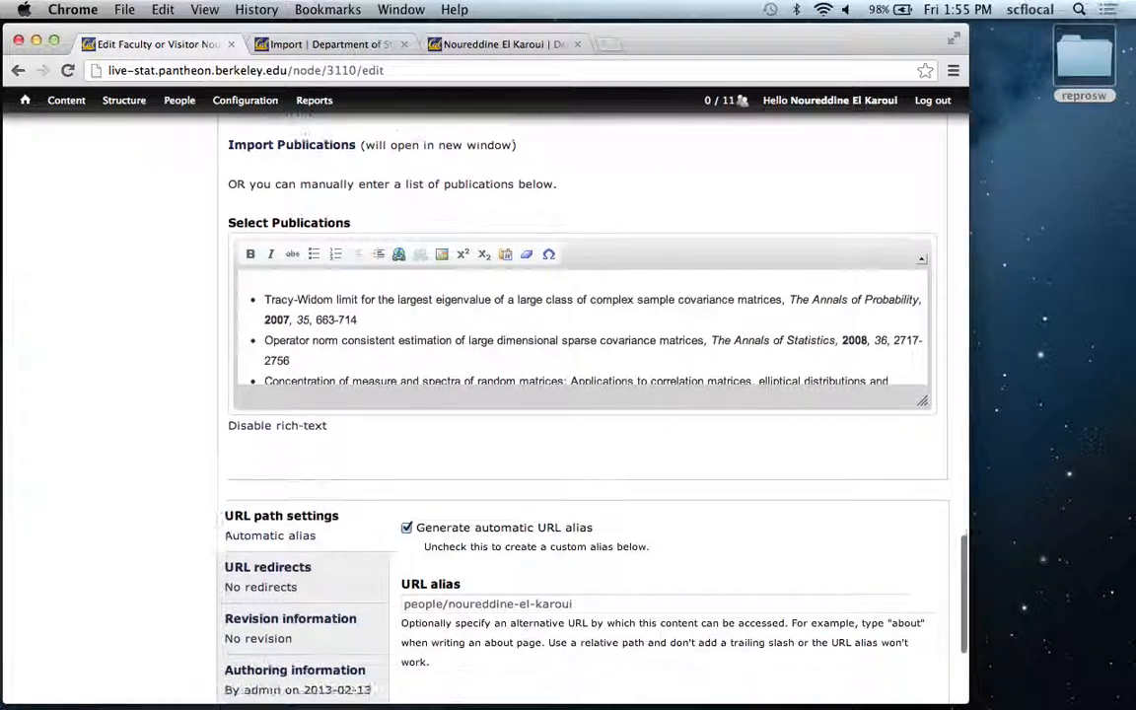
{"action": "scroll", "coordinate": [180, 480], "scroll_direction": "down", "scroll_amount": 5}
{"action": "left_click", "coordinate": [299, 393]}
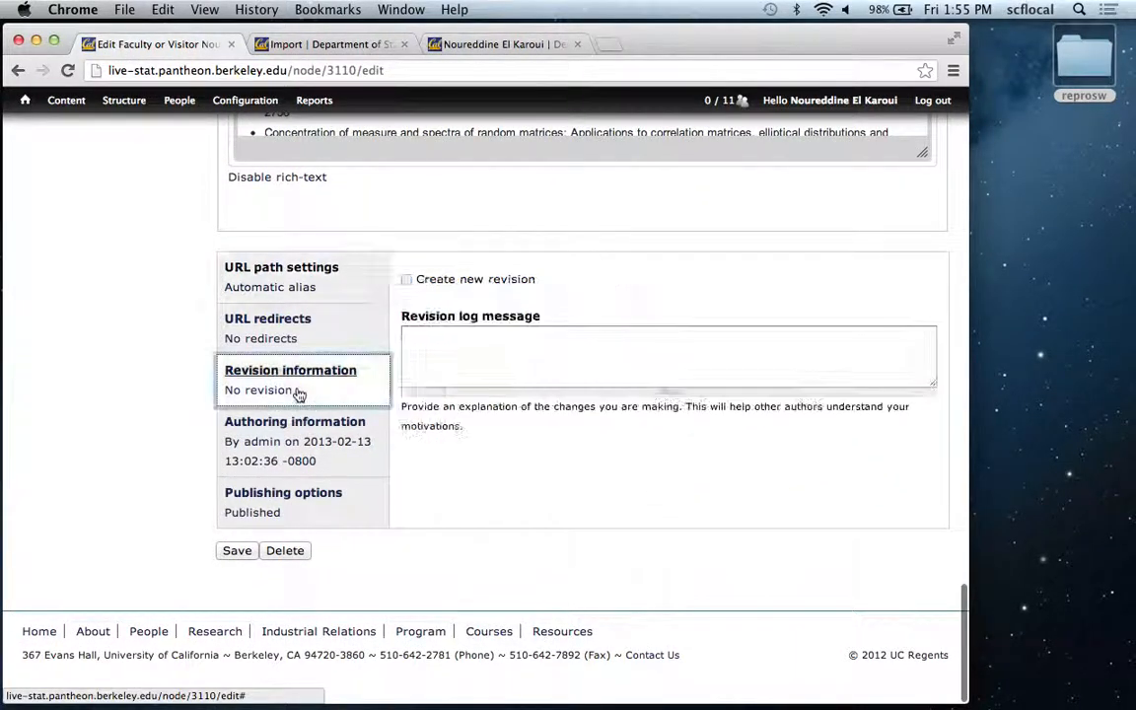
{"action": "left_click", "coordinate": [406, 279]}
{"action": "left_click", "coordinate": [437, 350]}
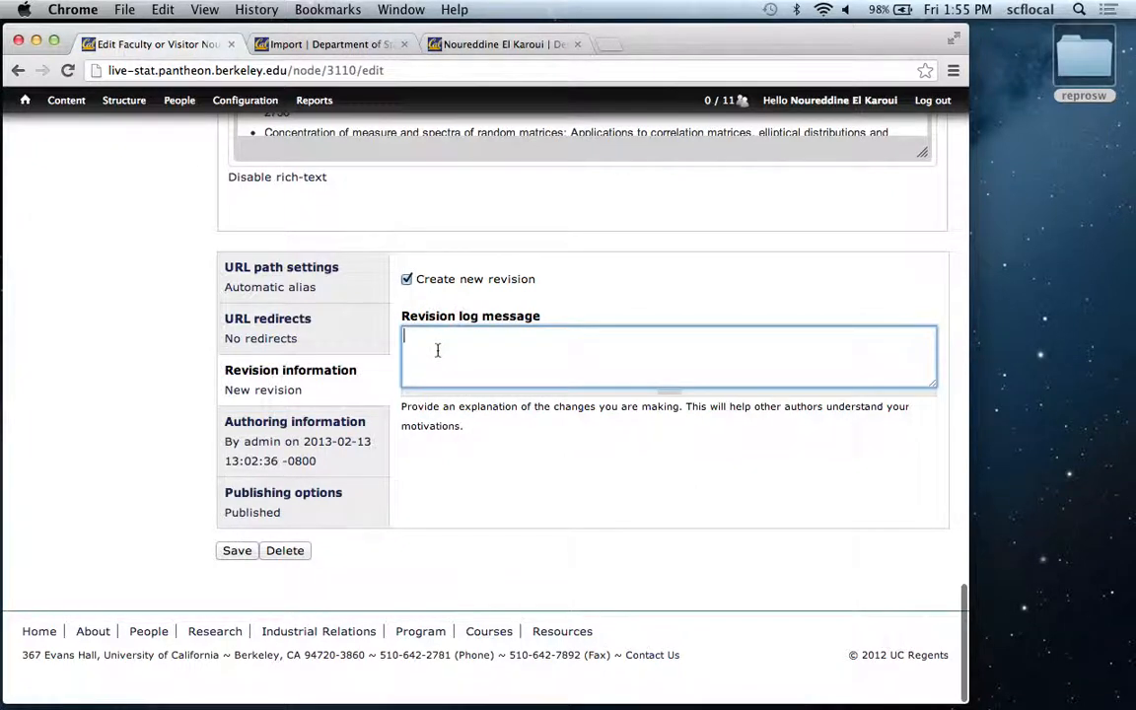
{"action": "type", "text": "testing during training"}
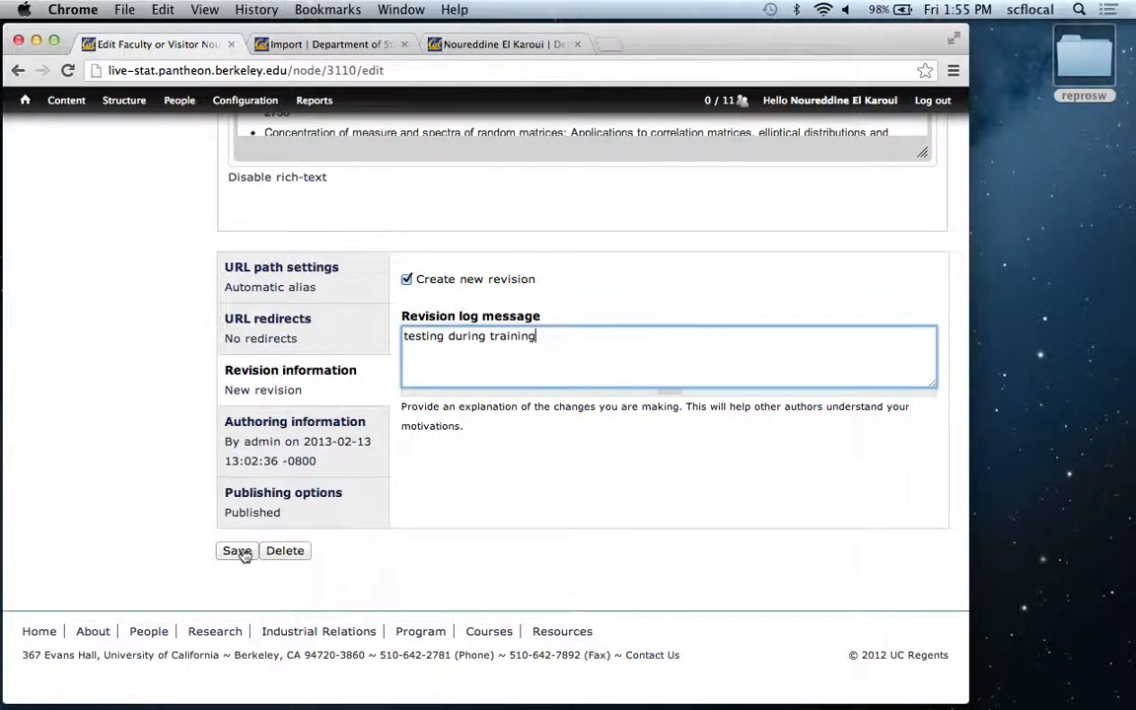
{"action": "left_click", "coordinate": [242, 552]}
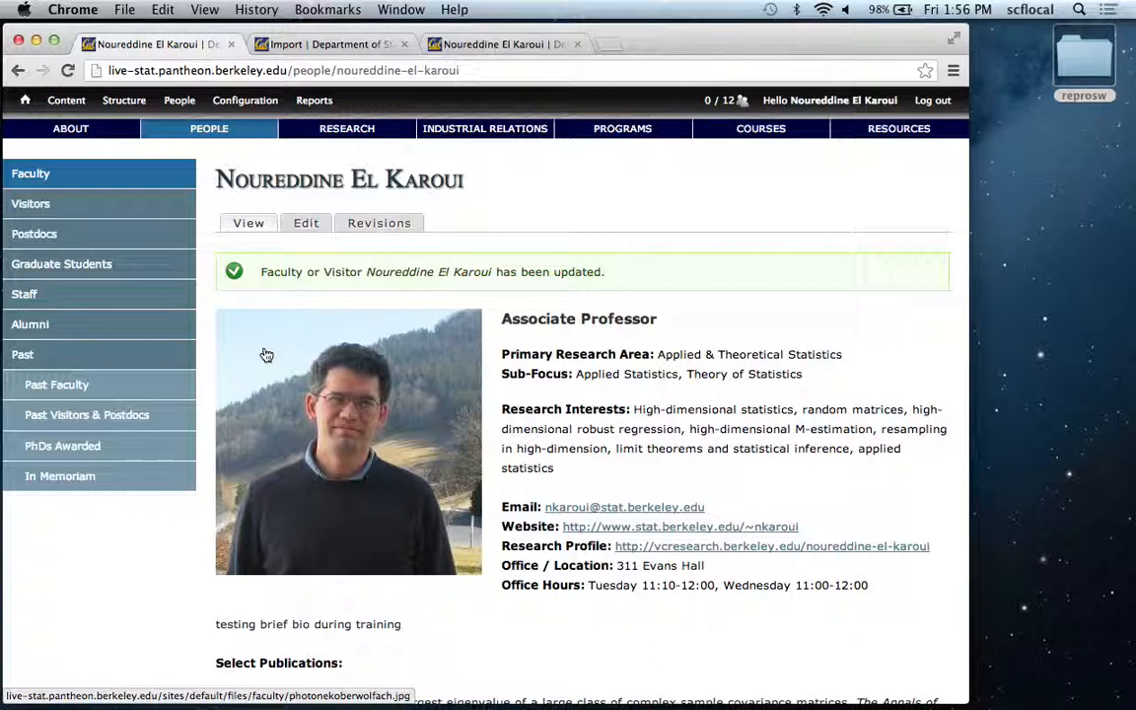
Review the saved profile, list its revisions and view the version from 03/11/2013 - 22:20.
{"action": "scroll", "coordinate": [267, 355], "scroll_direction": "down", "scroll_amount": 3}
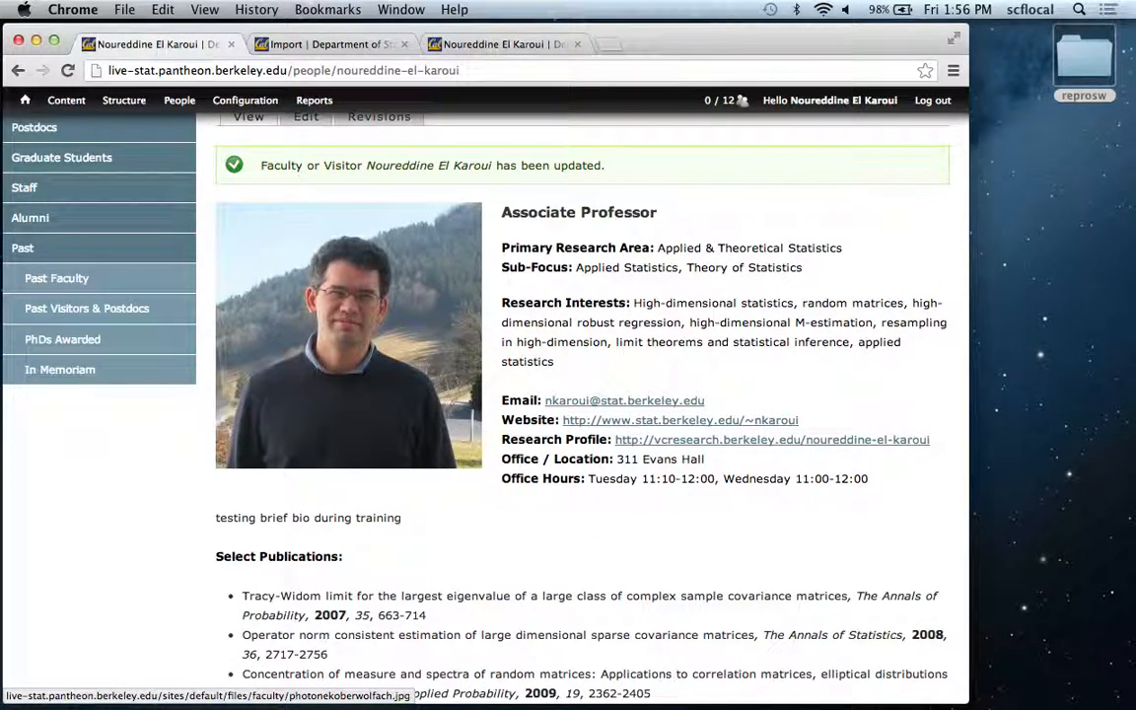
{"action": "scroll", "coordinate": [345, 335], "scroll_direction": "up", "scroll_amount": 3}
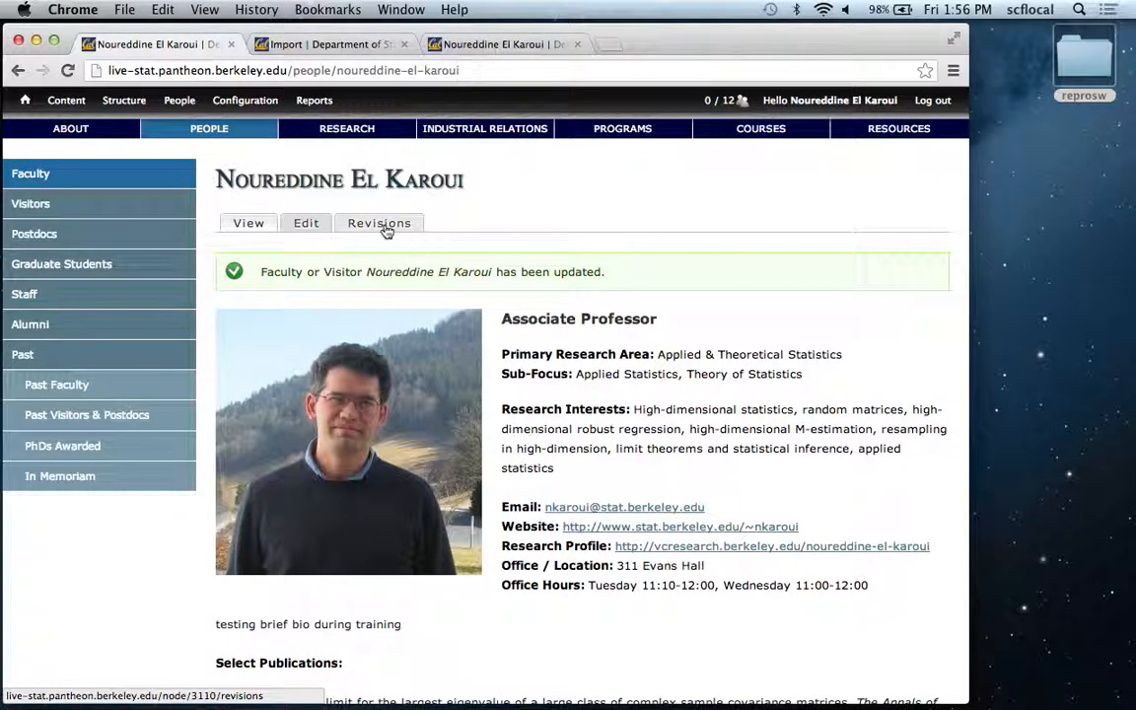
{"action": "left_click", "coordinate": [379, 224]}
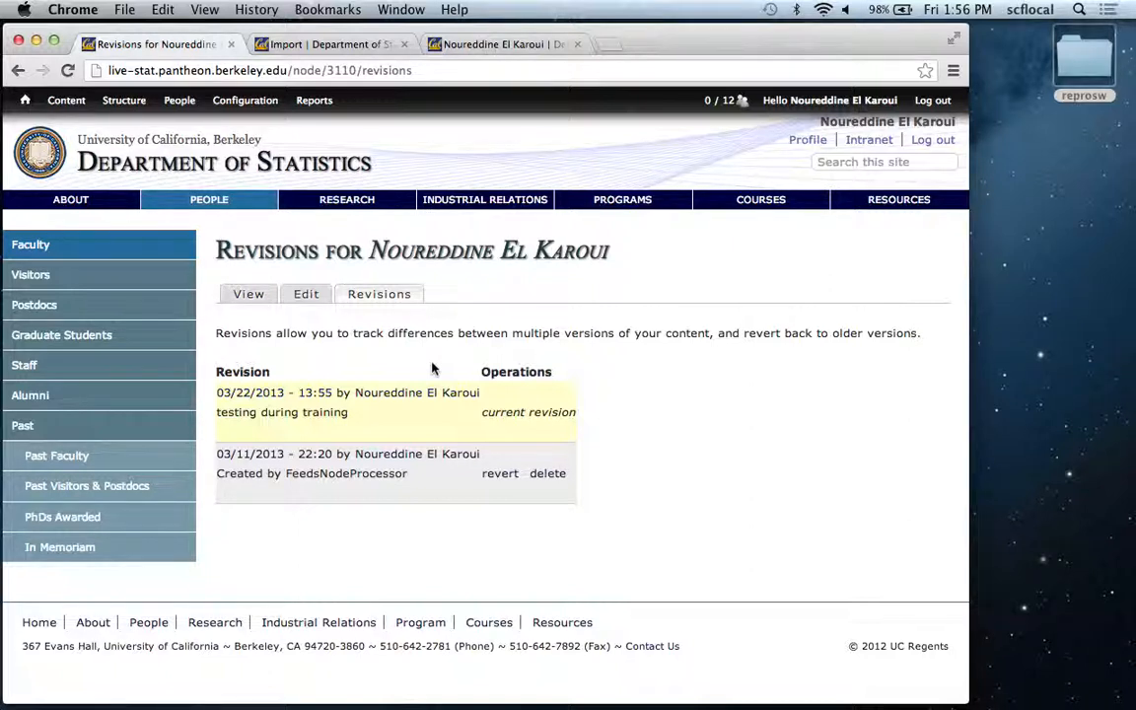
{"action": "left_click", "coordinate": [254, 458]}
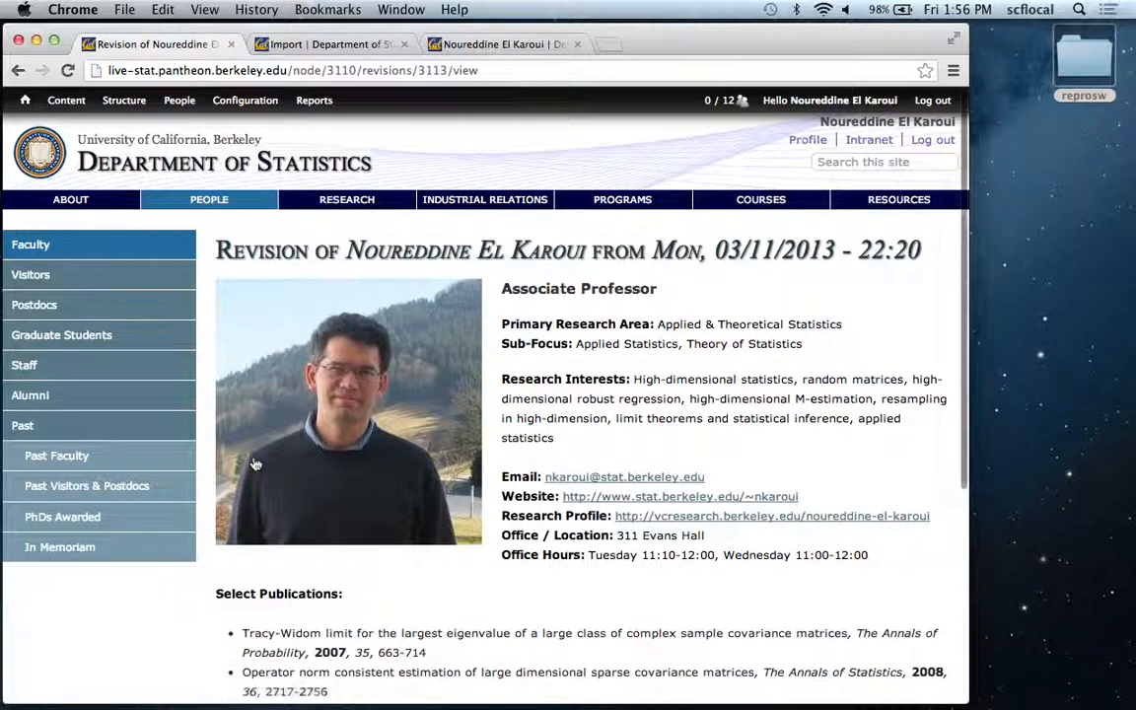
{"action": "scroll", "coordinate": [254, 463], "scroll_direction": "down", "scroll_amount": 5}
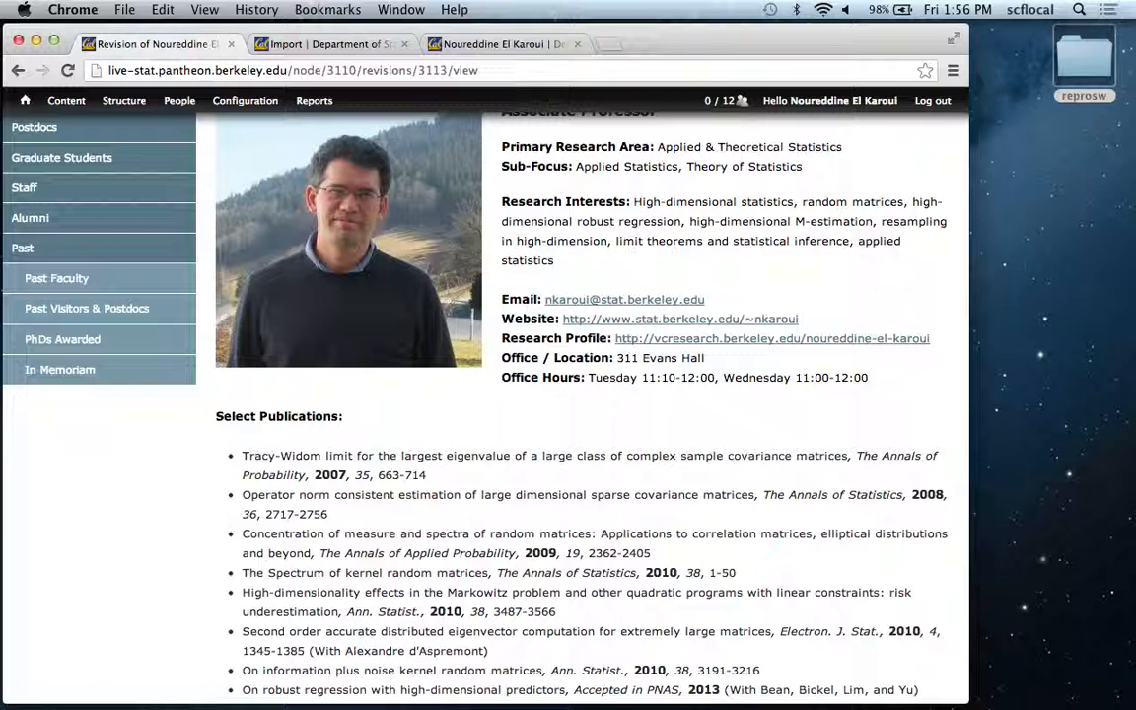
Revert the profile to the 03/11/2013 - 22:20 revision and view the profile page.
{"action": "left_click", "coordinate": [17, 73]}
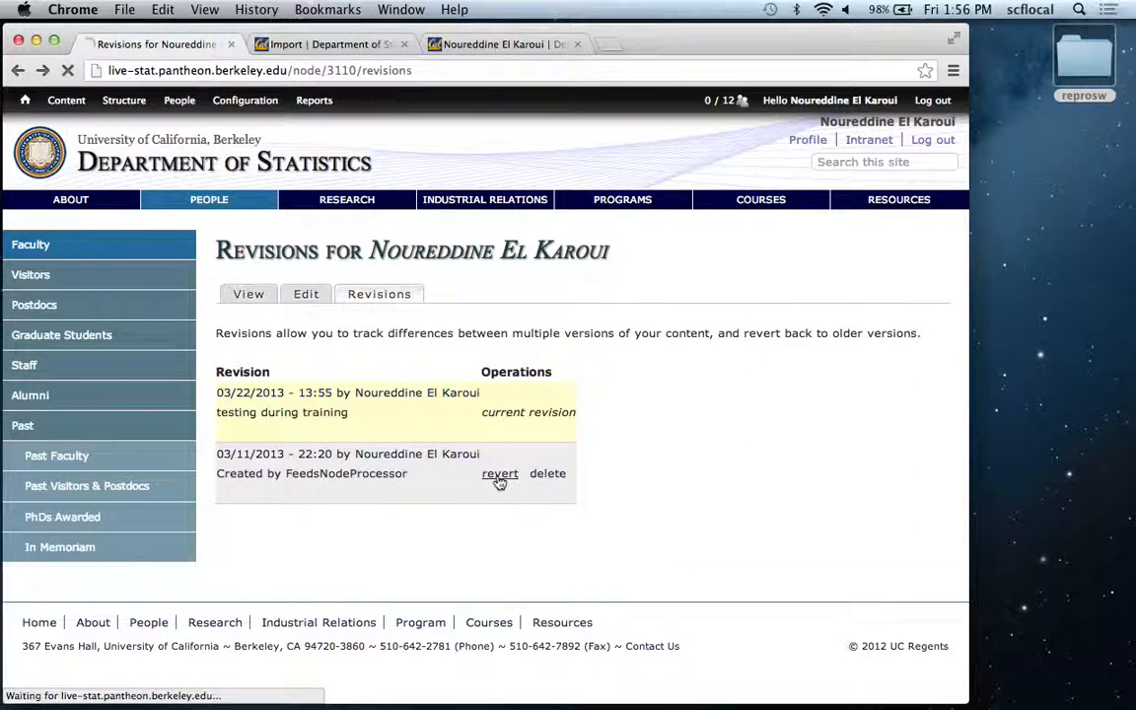
{"action": "left_click", "coordinate": [243, 331]}
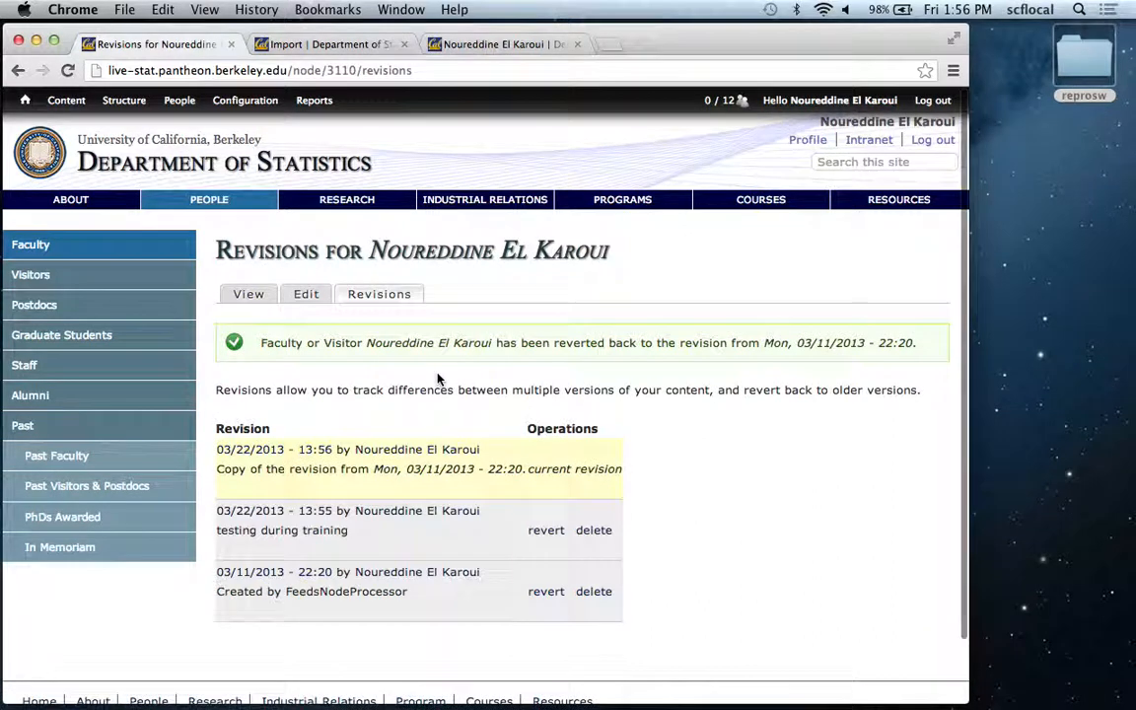
{"action": "left_click", "coordinate": [247, 297]}
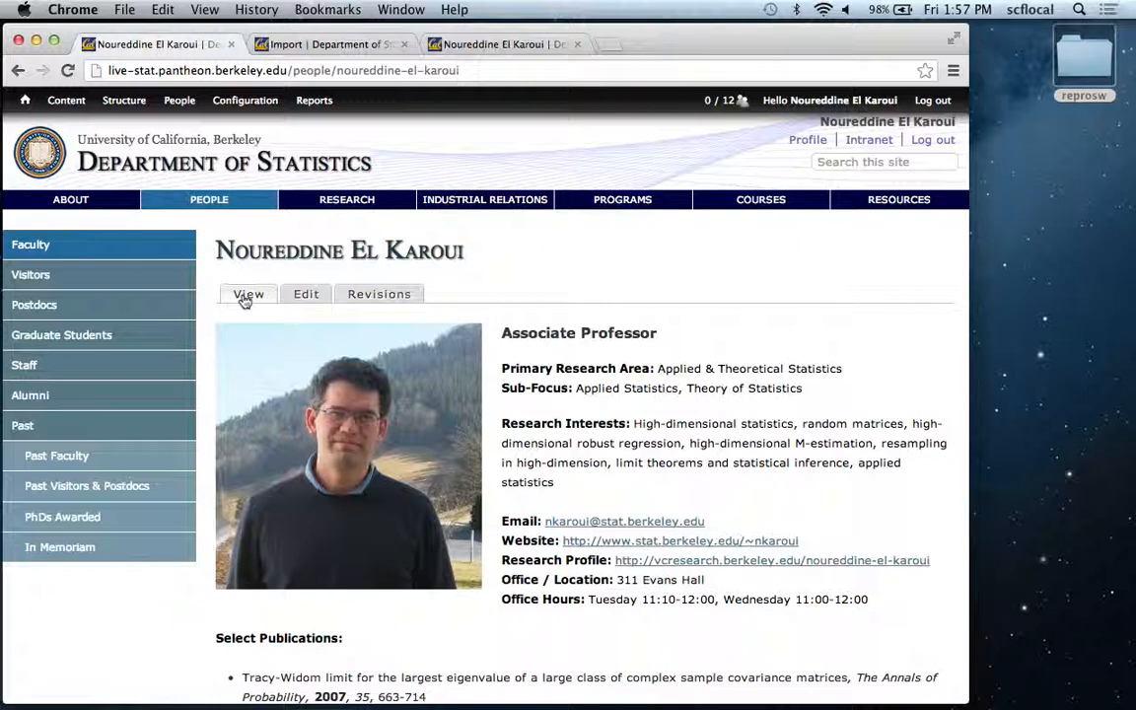
Go to the department home page and open the faculty Committees page of the intranet.
{"action": "left_click", "coordinate": [76, 155]}
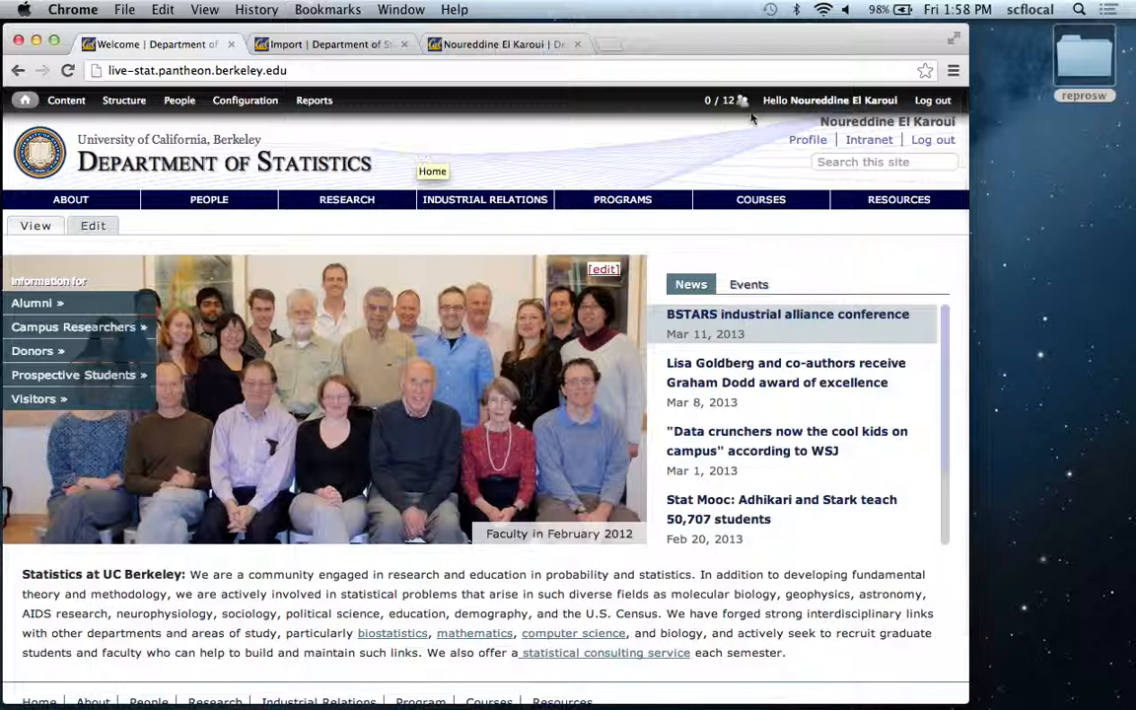
{"action": "left_click", "coordinate": [854, 143]}
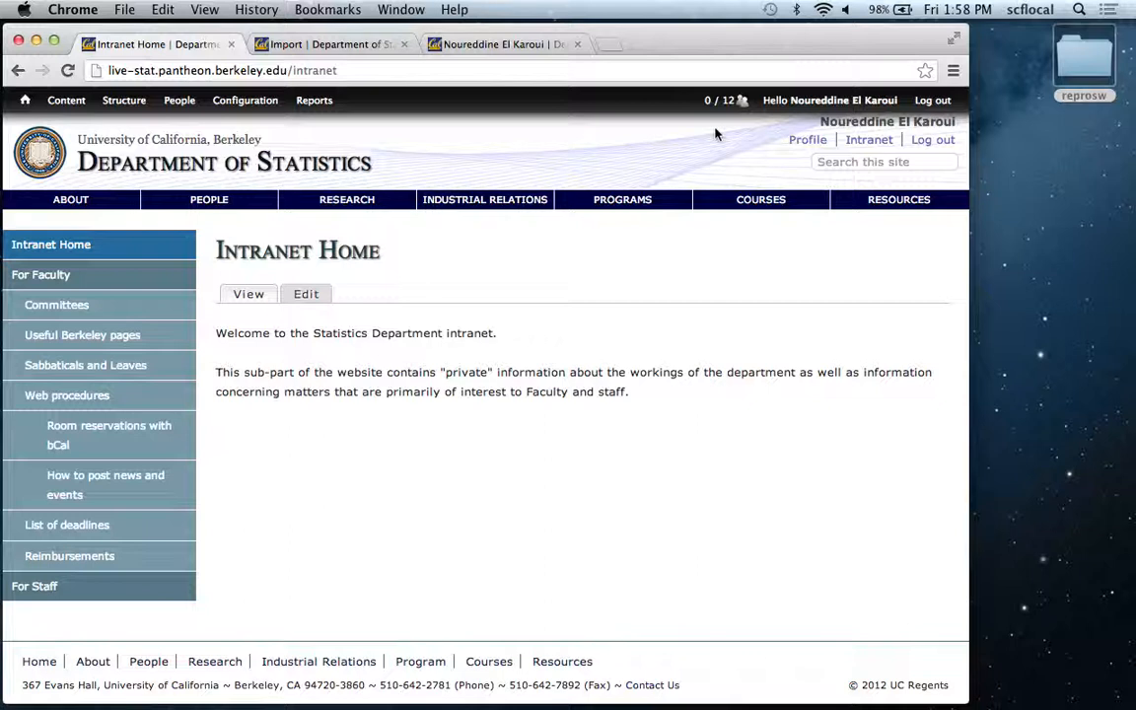
{"action": "left_click", "coordinate": [145, 315]}
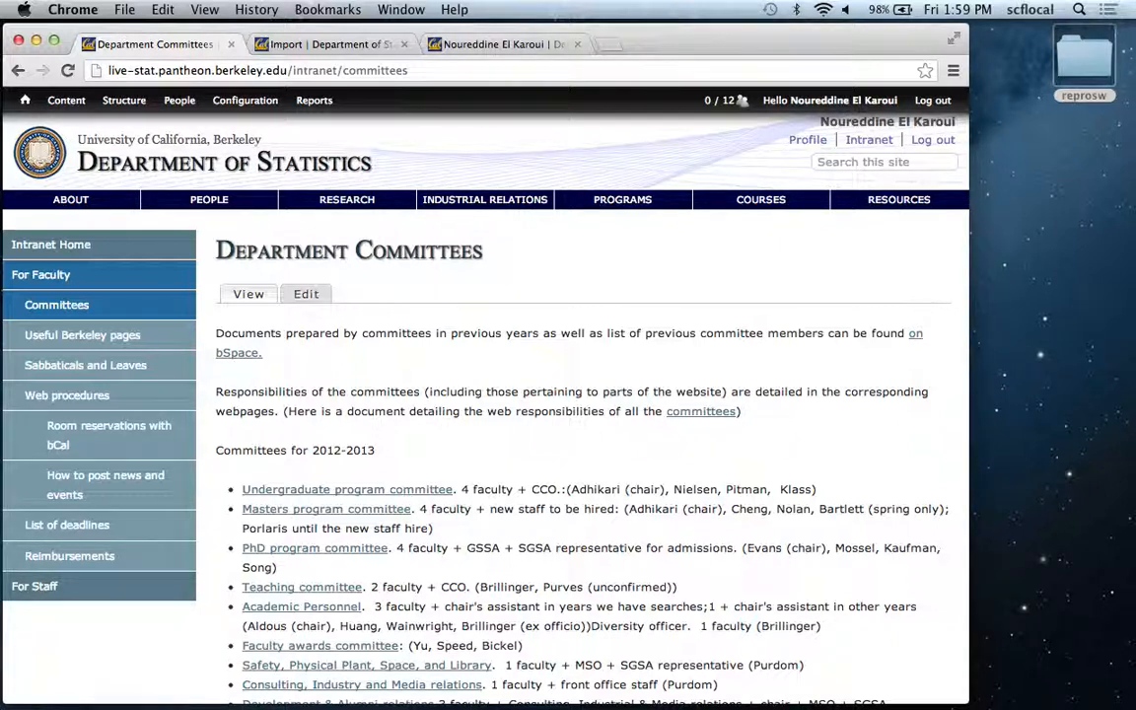
Return to the department home page and look through its content down to the footer.
{"action": "mouse_move", "coordinate": [32, 182]}
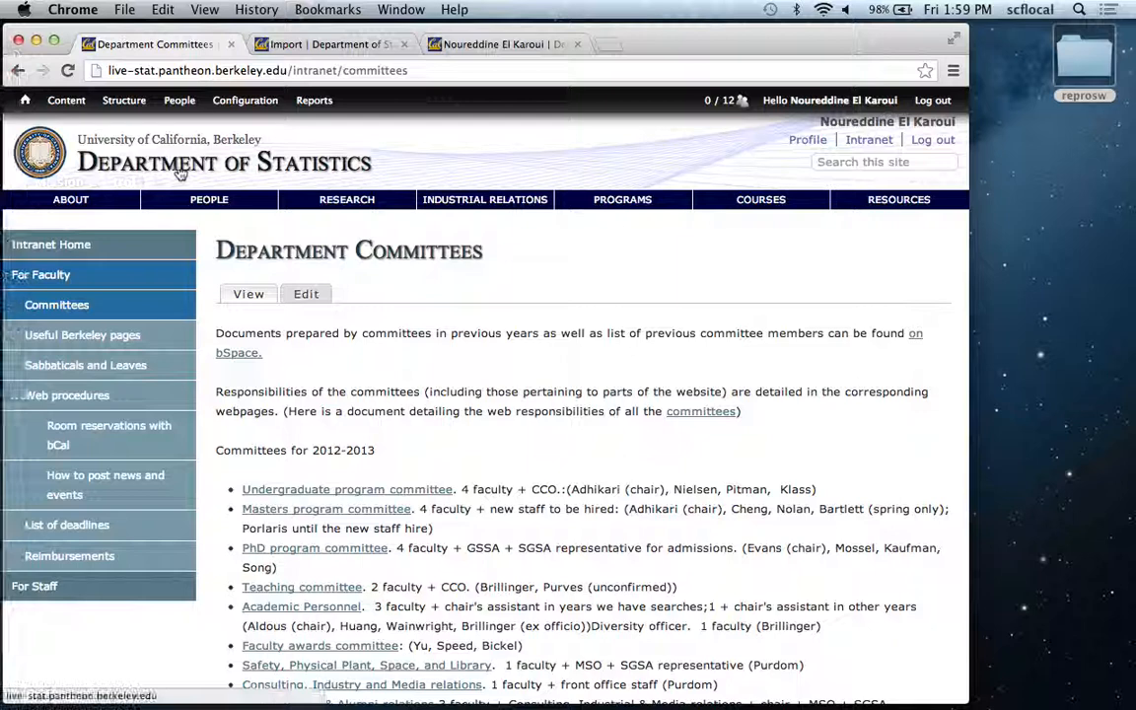
{"action": "left_click", "coordinate": [148, 150]}
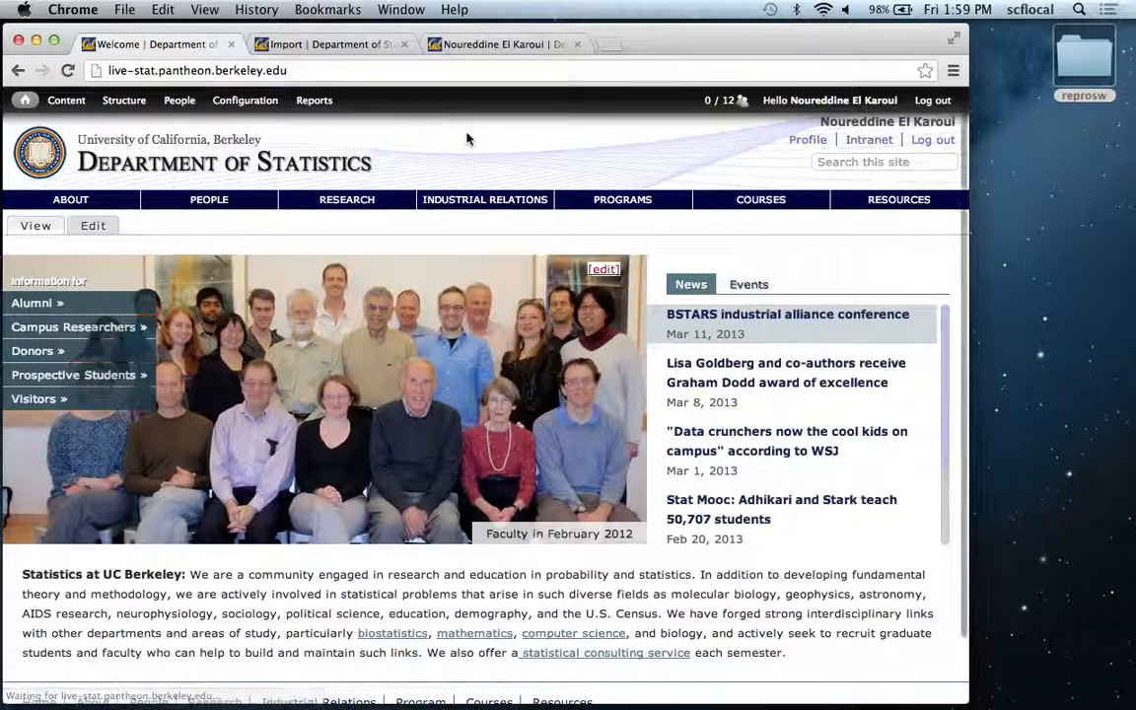
{"action": "scroll", "coordinate": [467, 138], "scroll_direction": "down", "scroll_amount": 2}
{"action": "scroll", "coordinate": [483, 354], "scroll_direction": "down", "scroll_amount": 2}
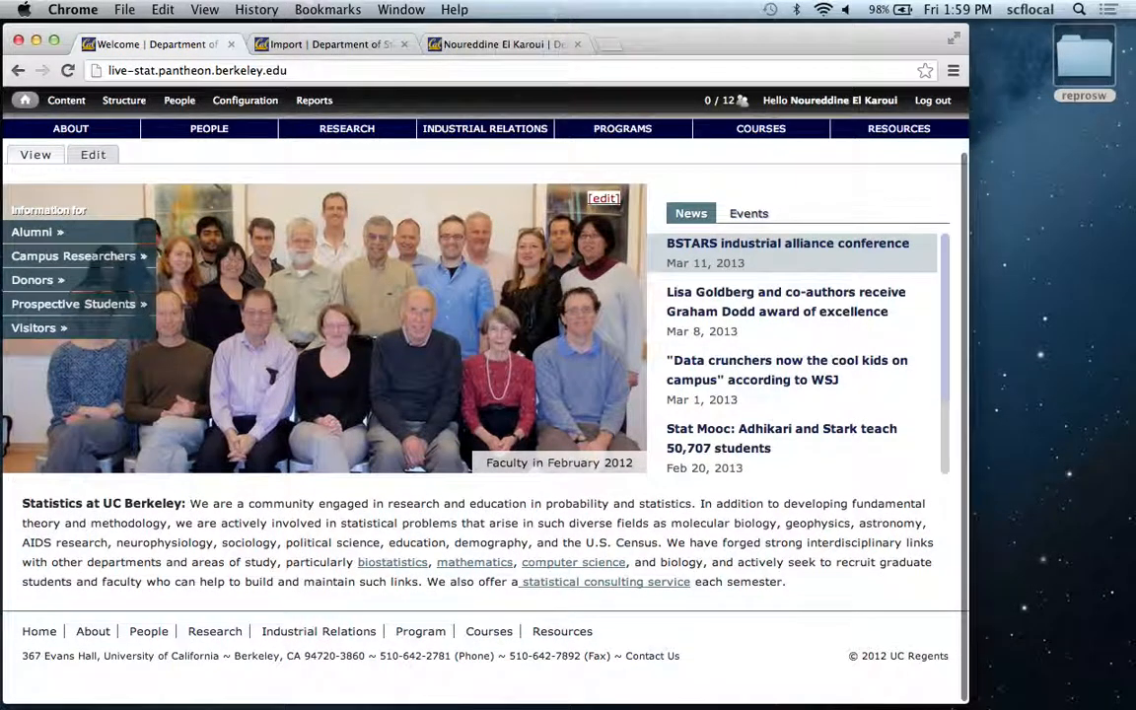